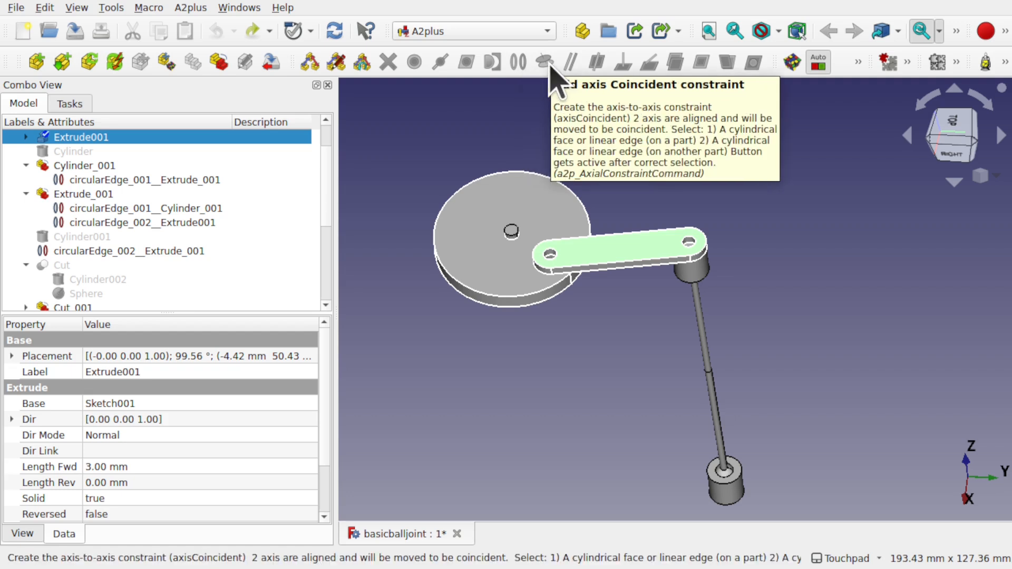
- Move the flat connecting arm slightly under its existing constraints in the ball joint assembly
{"action": "left_click", "coordinate": [556, 85]}
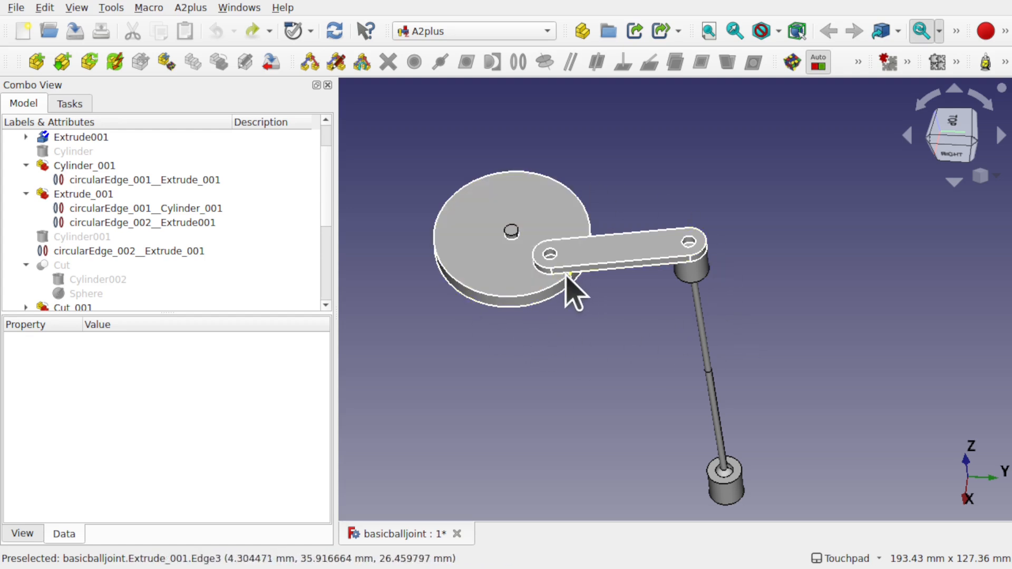
{"action": "left_click", "coordinate": [171, 65]}
{"action": "left_click", "coordinate": [601, 258]}
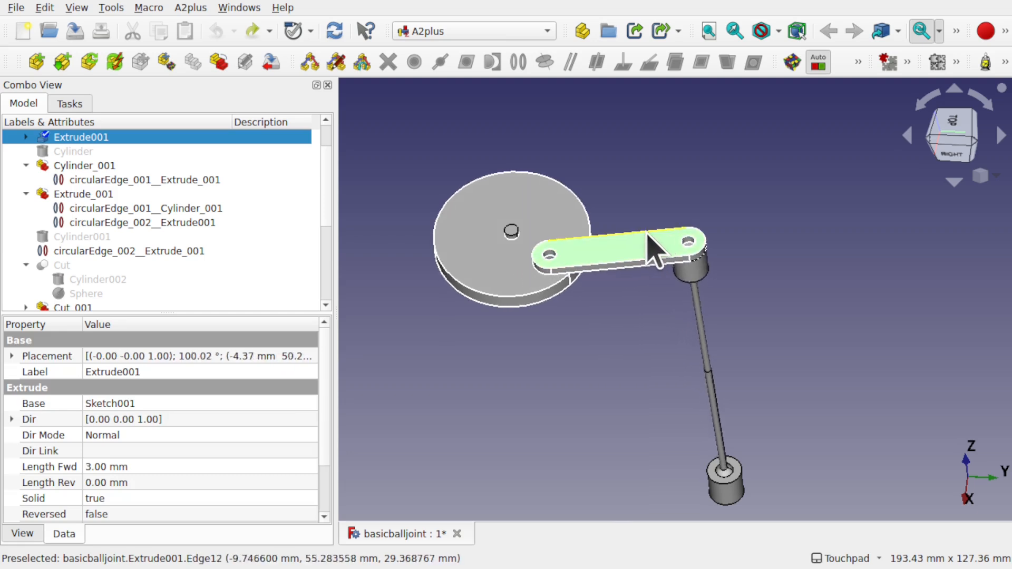
{"action": "left_click", "coordinate": [621, 249]}
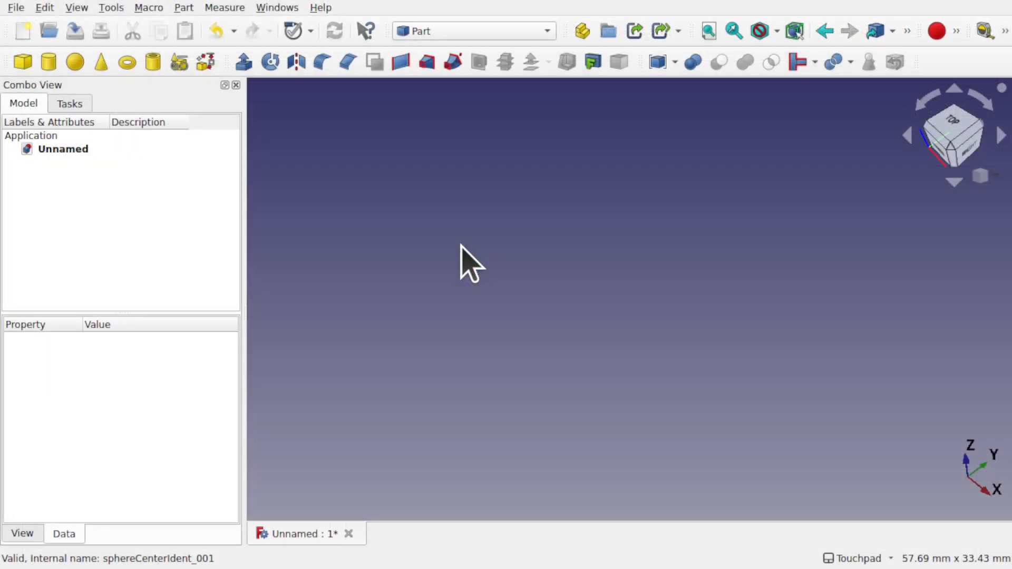
- Add a default sphere and a default cube to the empty document
{"action": "left_click", "coordinate": [74, 63]}
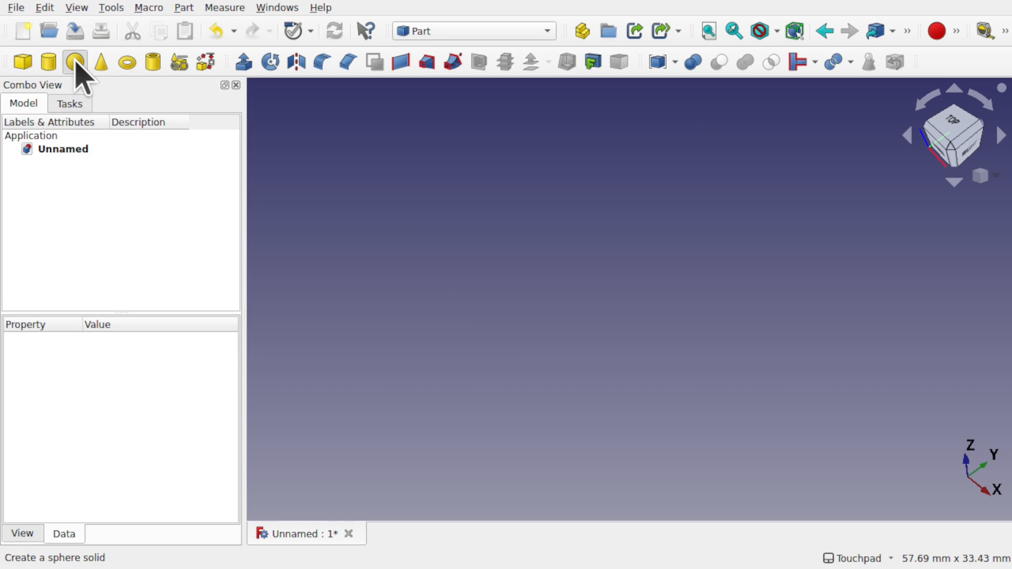
{"action": "left_click", "coordinate": [20, 66]}
{"action": "scroll", "coordinate": [521, 323], "scroll_direction": "down", "scroll_amount": 3}
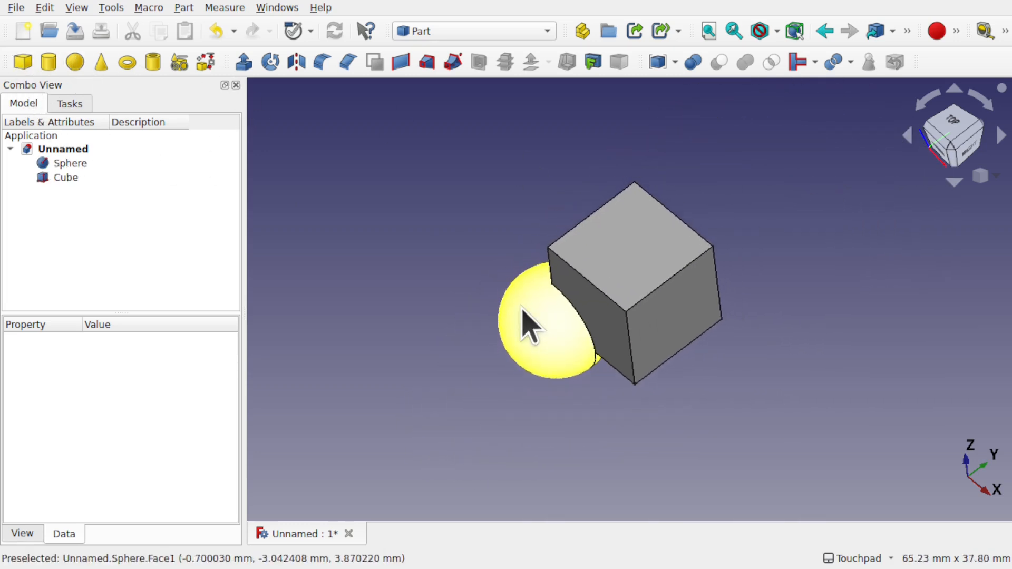
- Set the cube's length, width and height to 12 mm each
{"action": "left_click", "coordinate": [652, 332]}
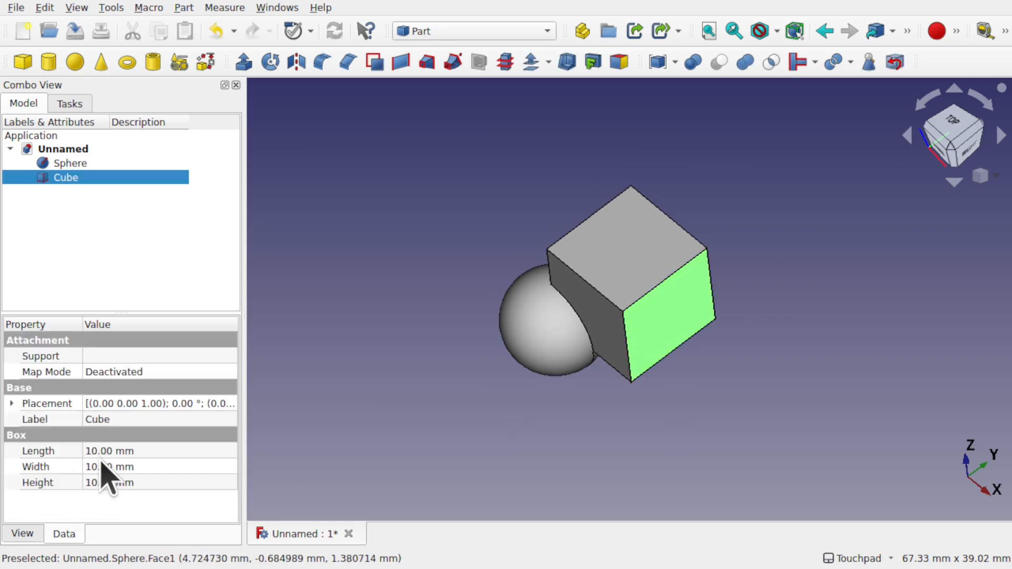
{"action": "left_click", "coordinate": [147, 451]}
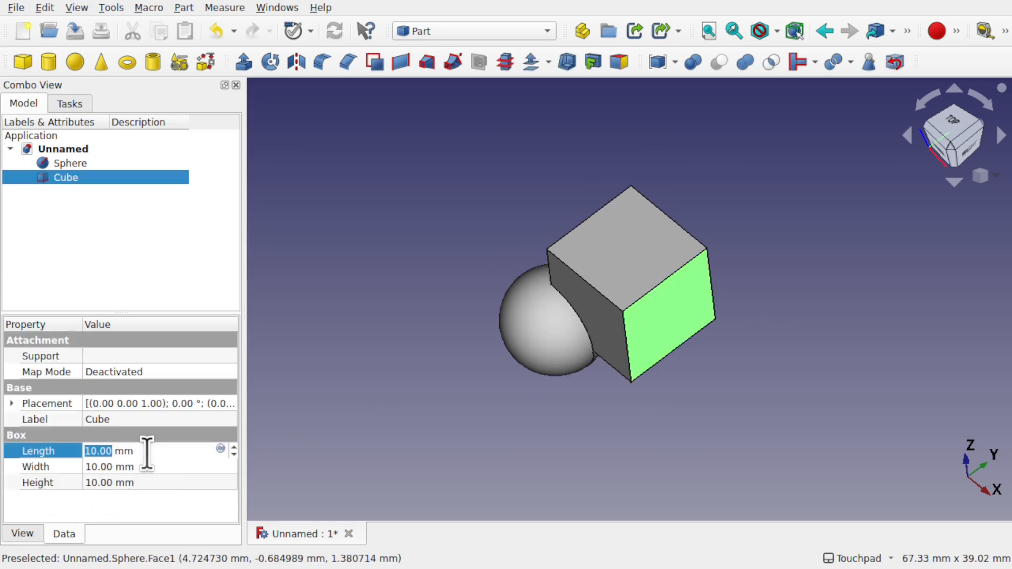
{"action": "type", "text": "12"}
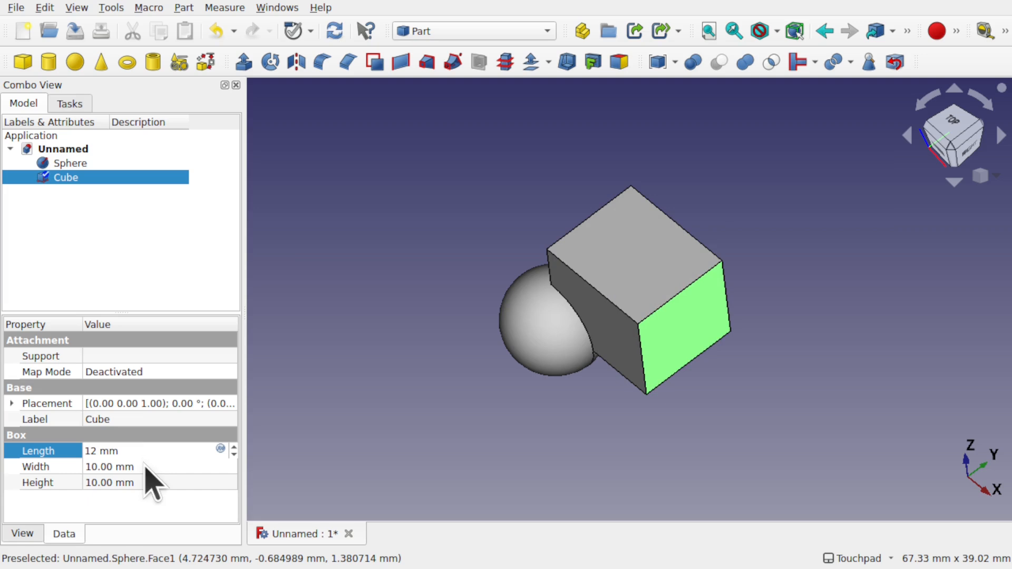
{"action": "key", "text": "Tab"}
{"action": "type", "text": "12"}
{"action": "left_click", "coordinate": [152, 481]}
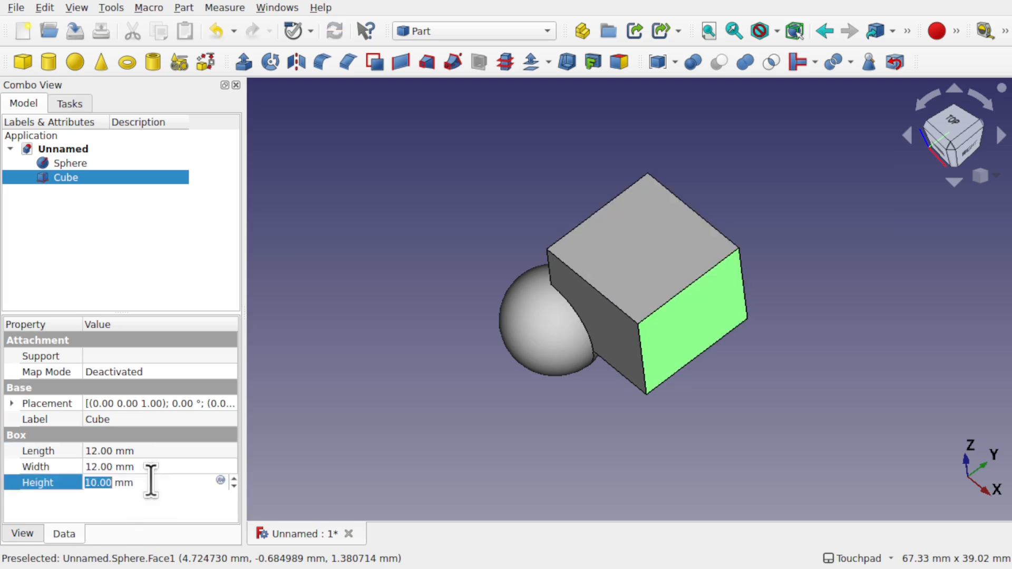
{"action": "left_click", "coordinate": [150, 481]}
{"action": "type", "text": "13"}
{"action": "left_click", "coordinate": [476, 413]}
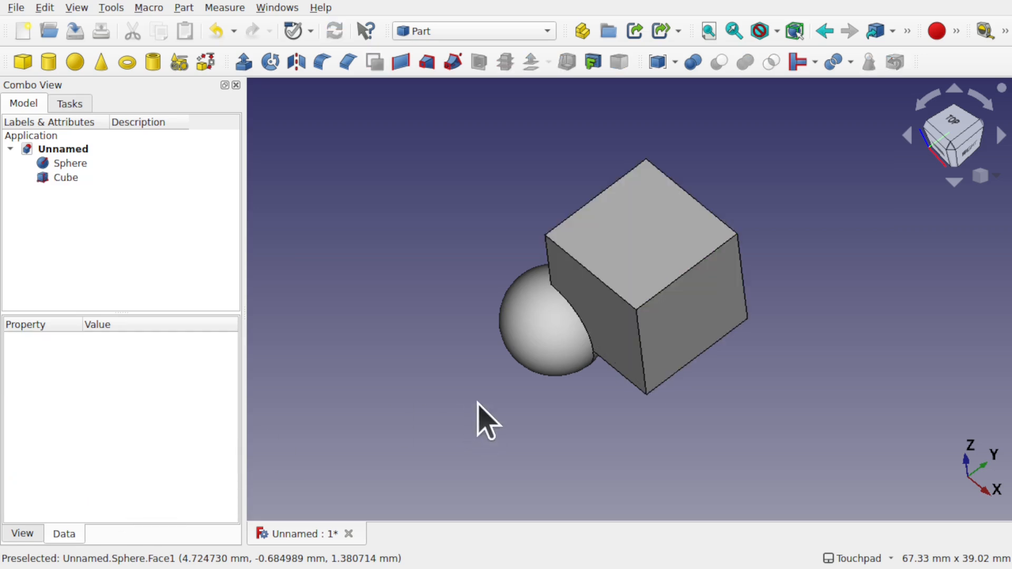
- Transform the sphere 10 mm up and 6.7 mm along Y, plus along X, sinking it into the centre of the cube's top face
{"action": "left_click", "coordinate": [548, 345]}
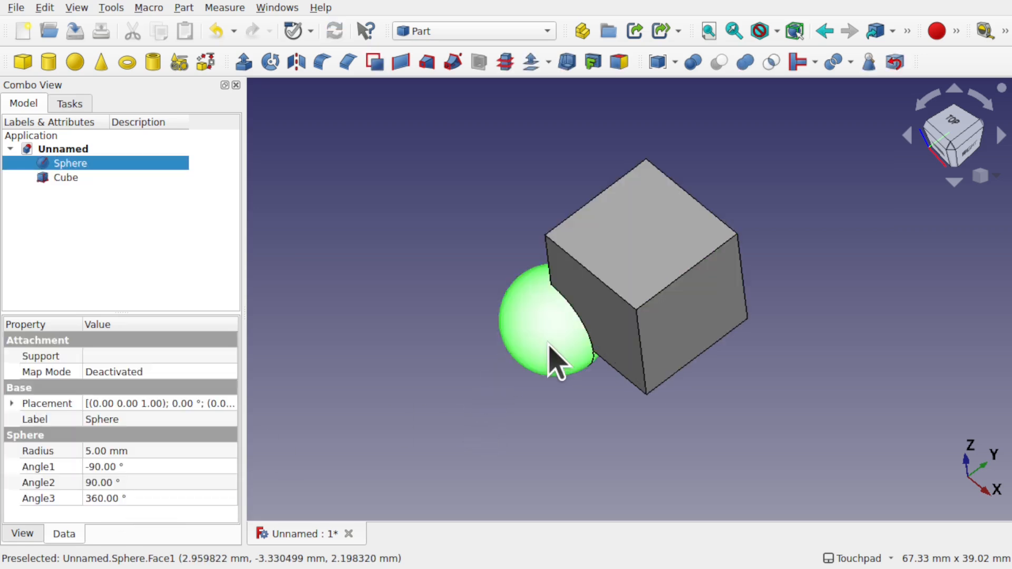
{"action": "right_click", "coordinate": [142, 163]}
{"action": "left_click", "coordinate": [241, 48]}
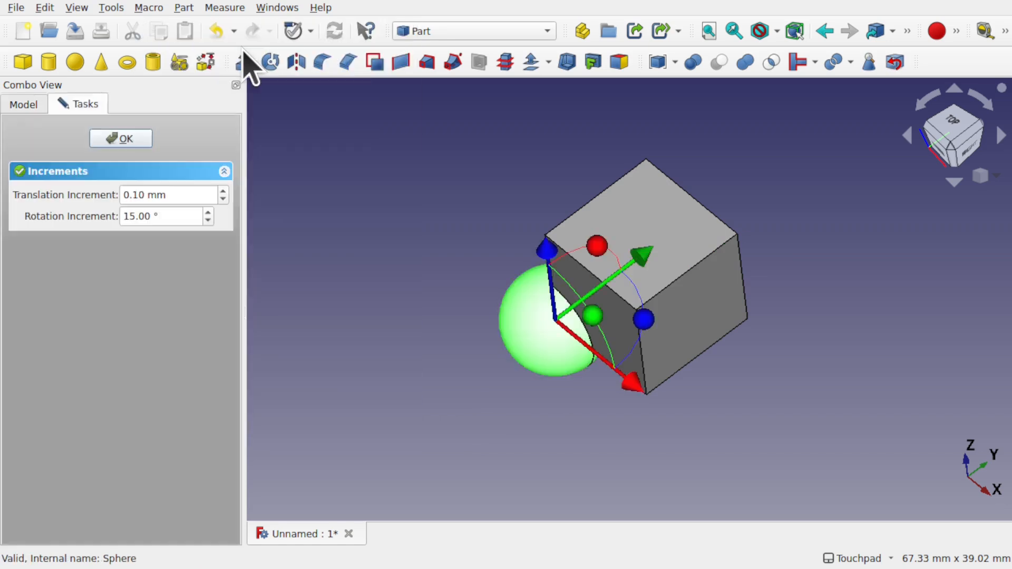
{"action": "left_click_drag", "start_coordinate": [549, 245], "coordinate": [547, 174]}
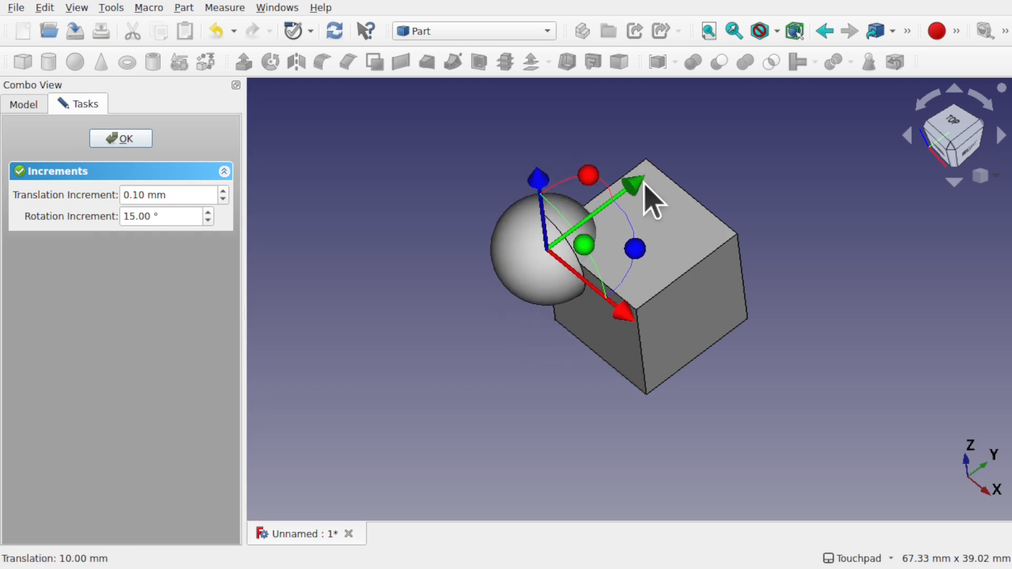
{"action": "left_click_drag", "start_coordinate": [641, 182], "coordinate": [692, 127]}
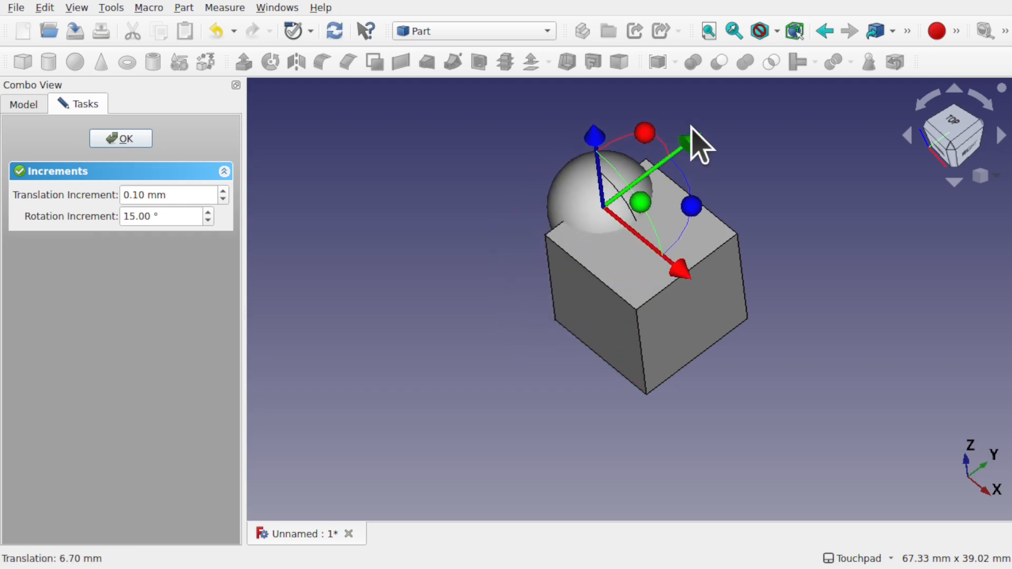
{"action": "left_click_drag", "start_coordinate": [683, 266], "coordinate": [711, 305]}
{"action": "left_click_drag", "start_coordinate": [635, 172], "coordinate": [636, 179]}
{"action": "left_click", "coordinate": [125, 148]}
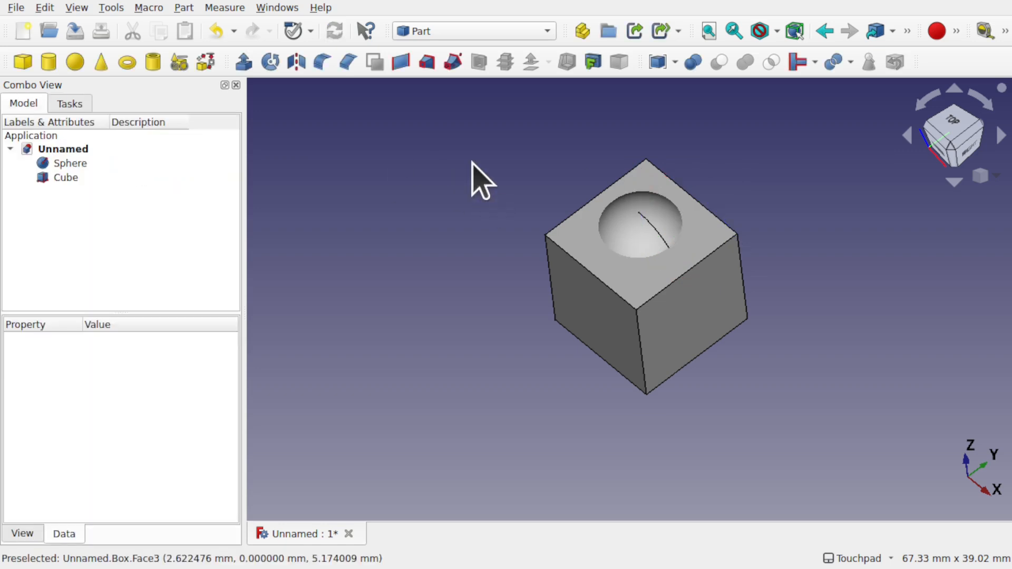
- Cut the sphere out of the cube with a Boolean Cut to form a spherical socket
{"action": "left_click", "coordinate": [542, 290]}
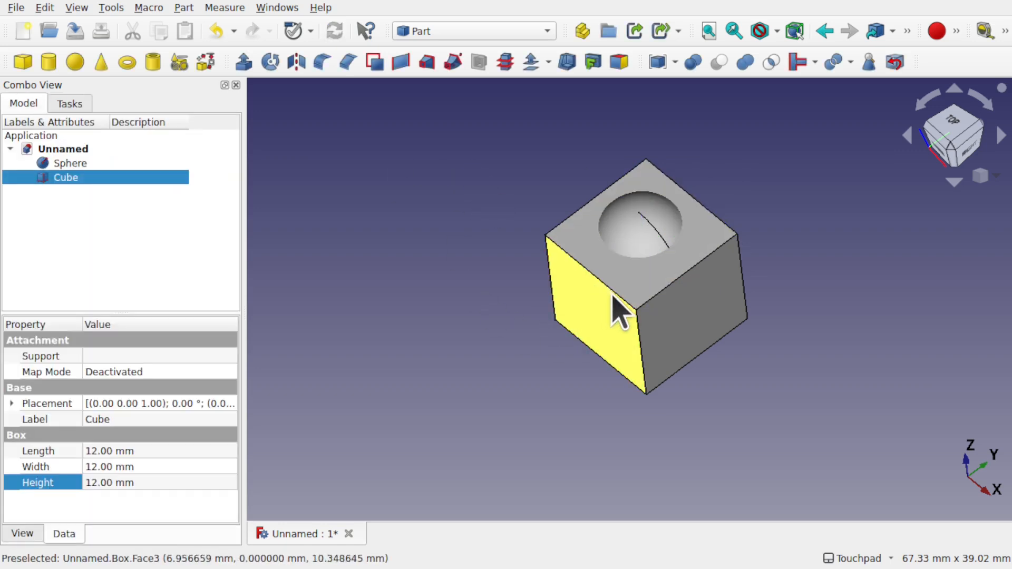
{"action": "left_click", "coordinate": [629, 250], "text": "ctrl"}
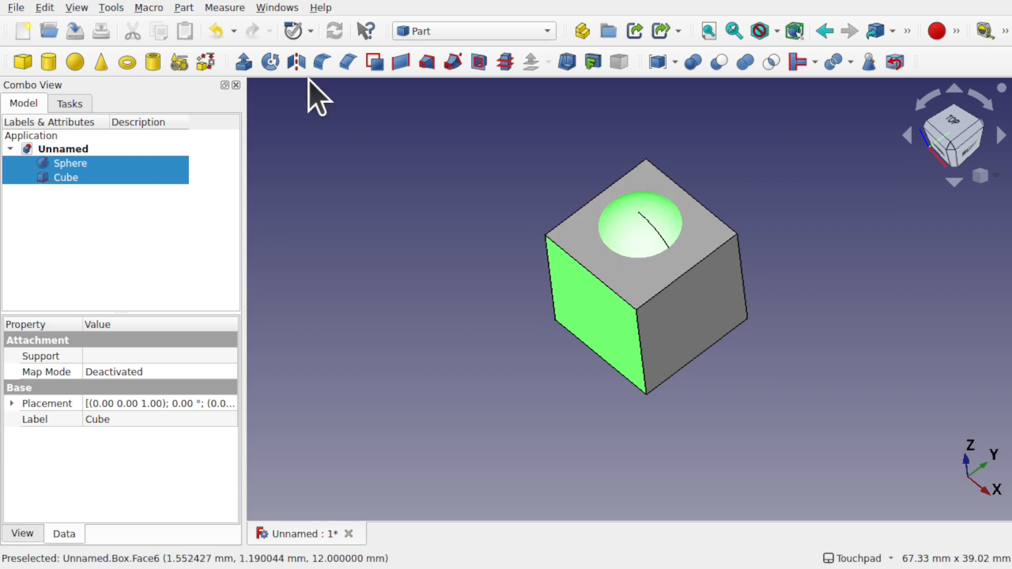
{"action": "left_click", "coordinate": [184, 7]}
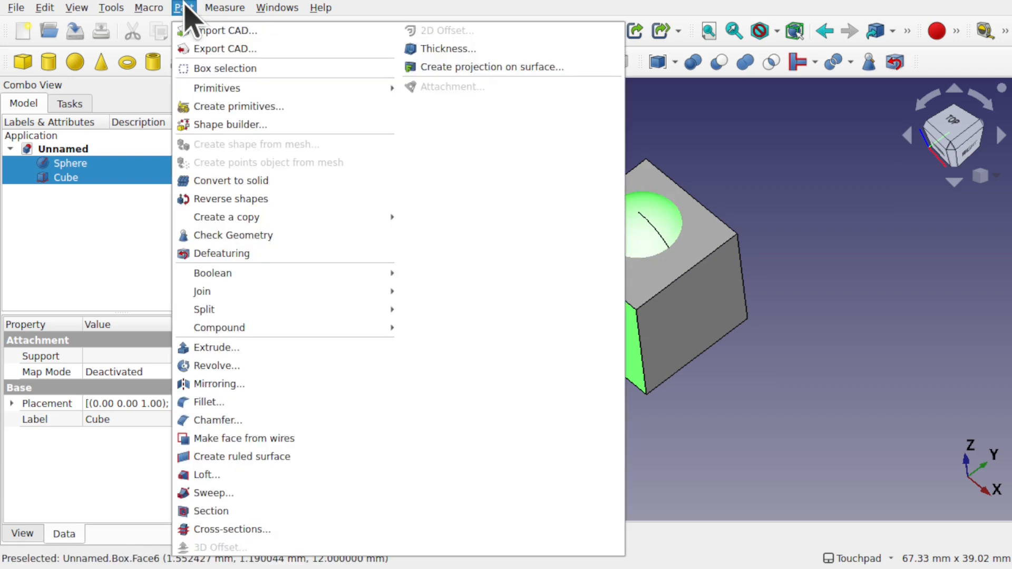
{"action": "mouse_move", "coordinate": [272, 275]}
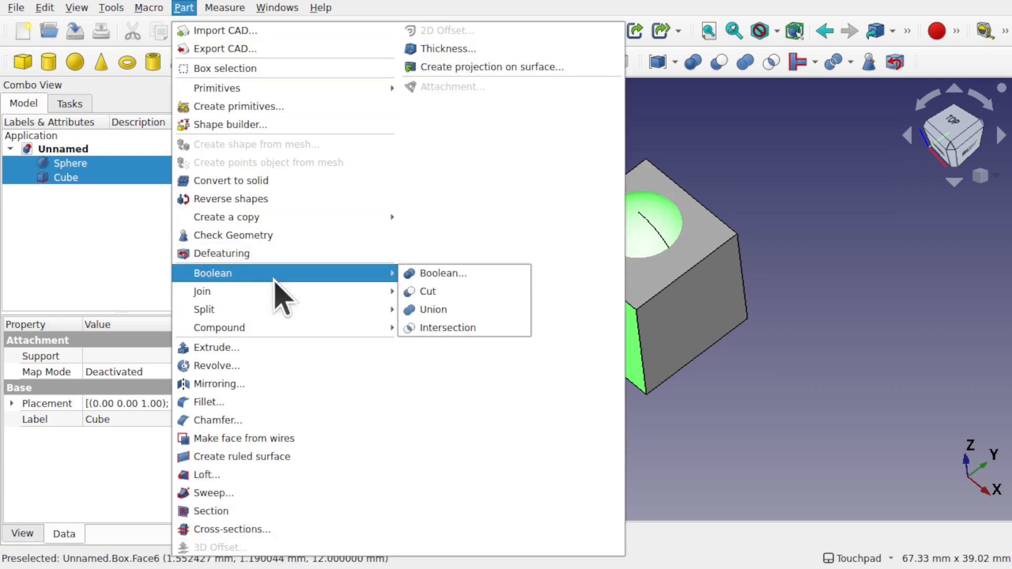
{"action": "left_click", "coordinate": [476, 295]}
{"action": "left_click_drag", "start_coordinate": [702, 235], "coordinate": [713, 304], "text": "alt"}
{"action": "left_click_drag", "start_coordinate": [689, 260], "coordinate": [662, 183], "text": "alt"}
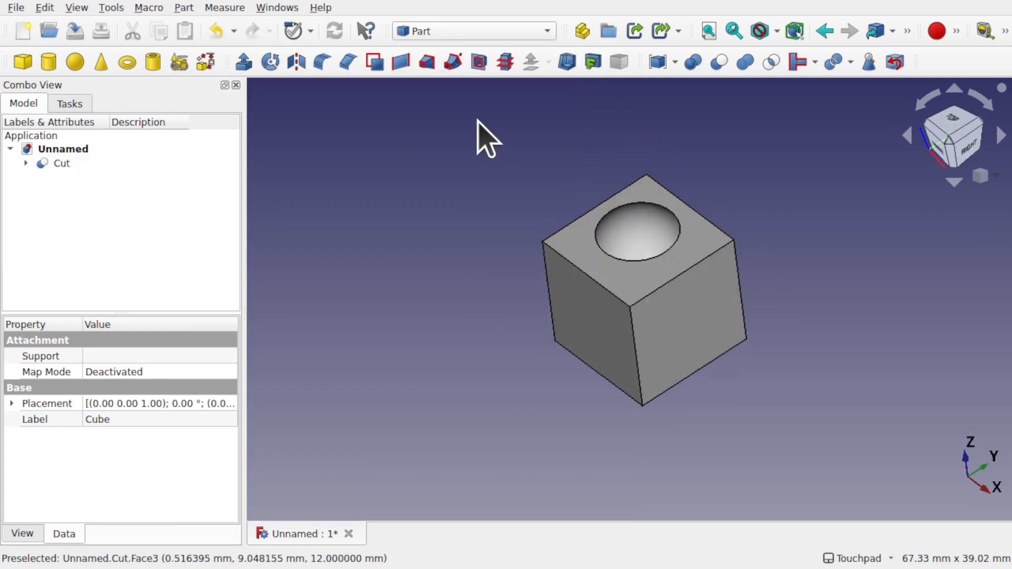
{"action": "left_click", "coordinate": [480, 127]}
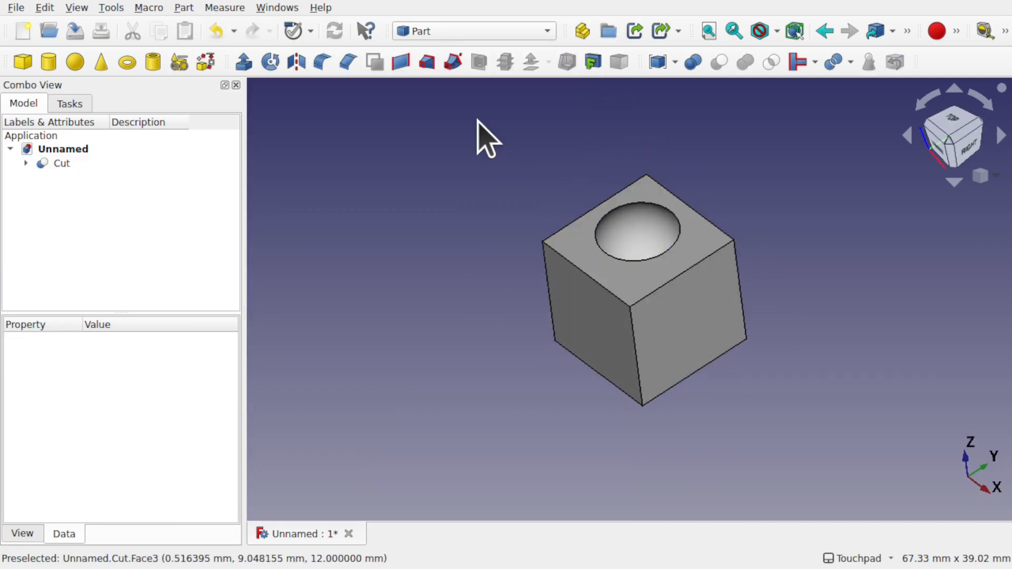
- Add a second sphere and transform it -9.6 mm along Y, clear of the socket block
{"action": "left_click", "coordinate": [75, 62]}
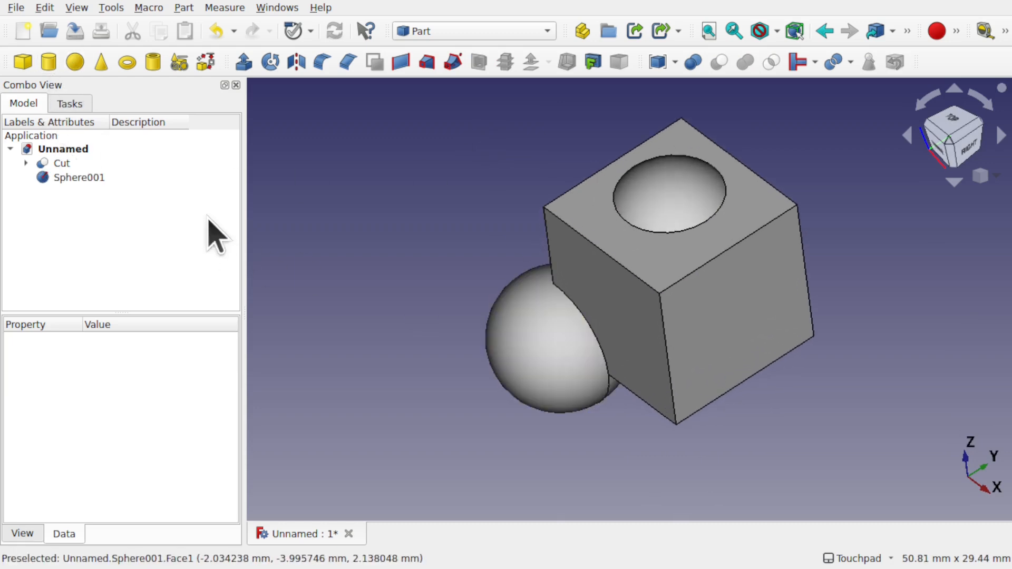
{"action": "left_click", "coordinate": [89, 177]}
{"action": "right_click", "coordinate": [91, 180]}
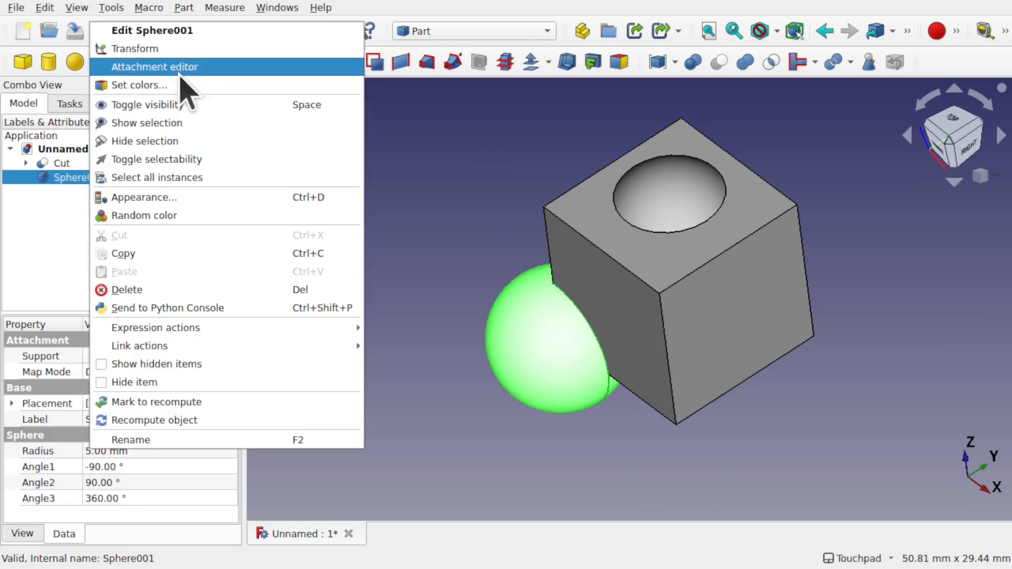
{"action": "left_click", "coordinate": [194, 50]}
{"action": "left_click_drag", "start_coordinate": [656, 290], "coordinate": [534, 347]}
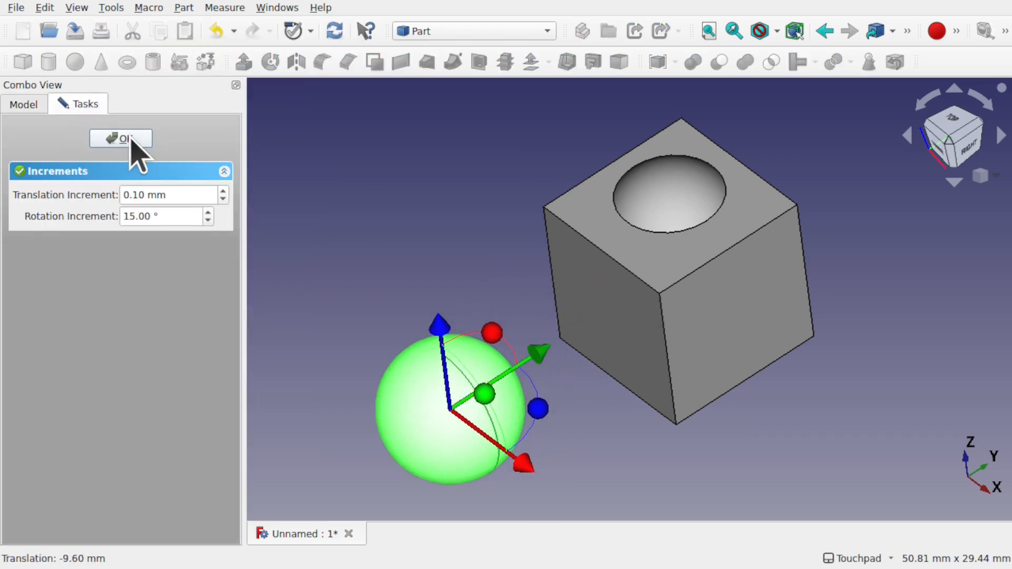
{"action": "left_click", "coordinate": [133, 140]}
{"action": "left_click", "coordinate": [413, 236]}
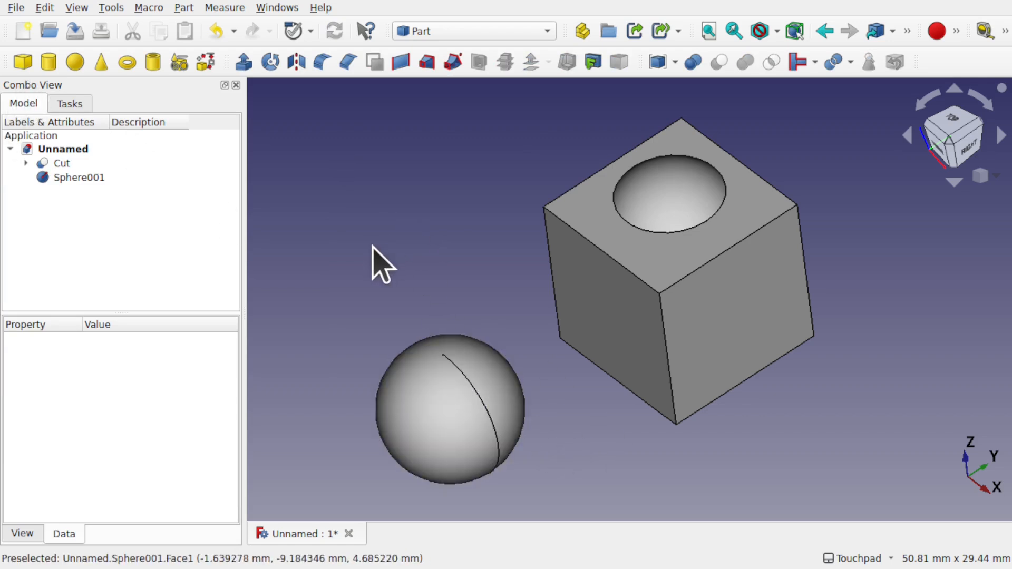
- Add a second default cube and transform it along Y, X and Z to a place above the second sphere
{"action": "left_click", "coordinate": [16, 68]}
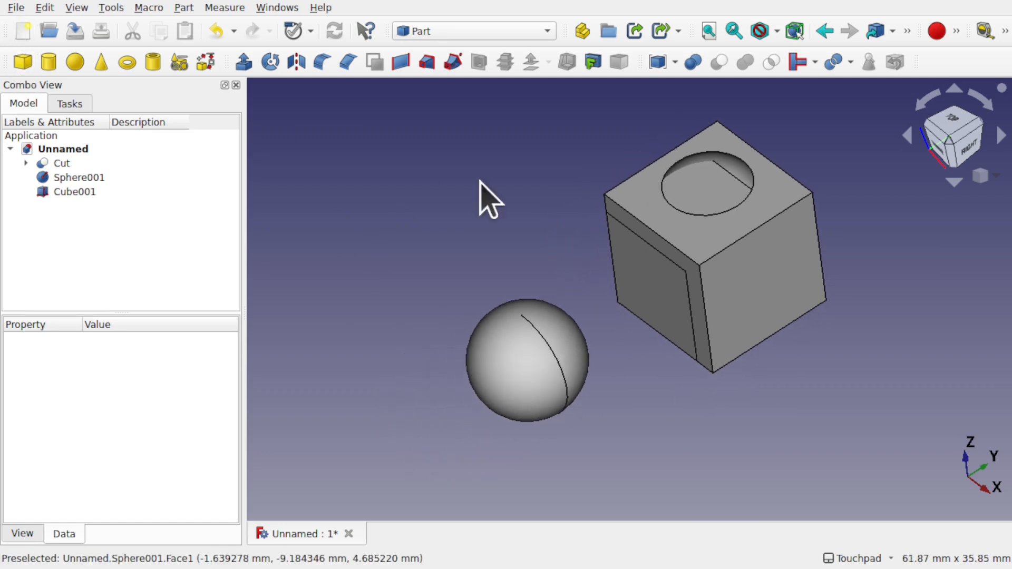
{"action": "left_click", "coordinate": [74, 191]}
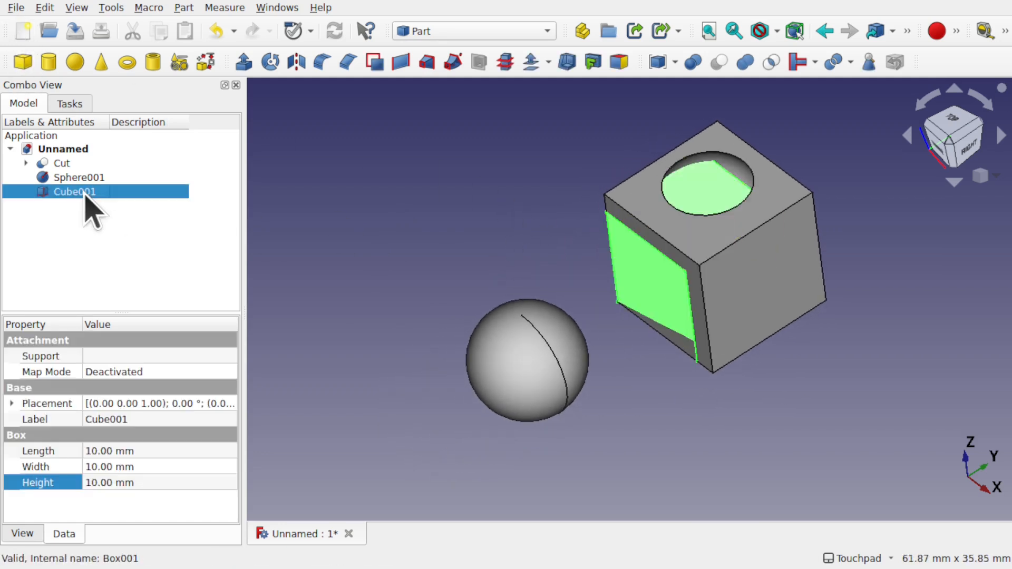
{"action": "right_click", "coordinate": [85, 194]}
{"action": "left_click", "coordinate": [200, 50]}
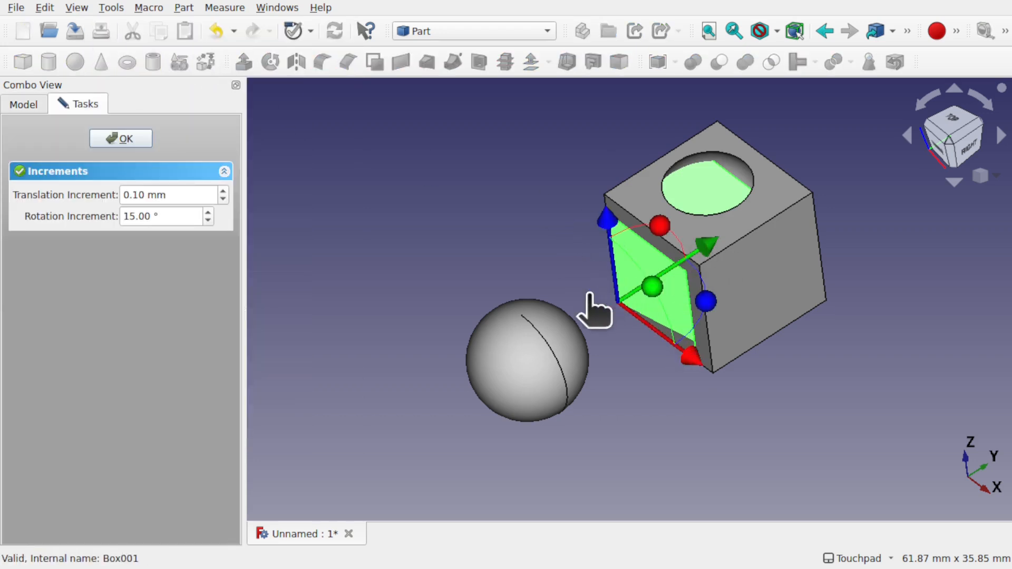
{"action": "left_click", "coordinate": [558, 294]}
{"action": "left_click_drag", "start_coordinate": [717, 248], "coordinate": [528, 330]}
{"action": "left_click_drag", "start_coordinate": [524, 463], "coordinate": [553, 406]}
{"action": "left_click_drag", "start_coordinate": [433, 323], "coordinate": [428, 252]}
- Lower the second cube by 4.3 mm onto the sphere and shift it 2.7 mm along Y to centre it
{"action": "left_click_drag", "start_coordinate": [560, 328], "coordinate": [575, 254], "text": "alt"}
{"action": "left_click_drag", "start_coordinate": [469, 117], "coordinate": [464, 169]}
{"action": "key", "text": "3"}
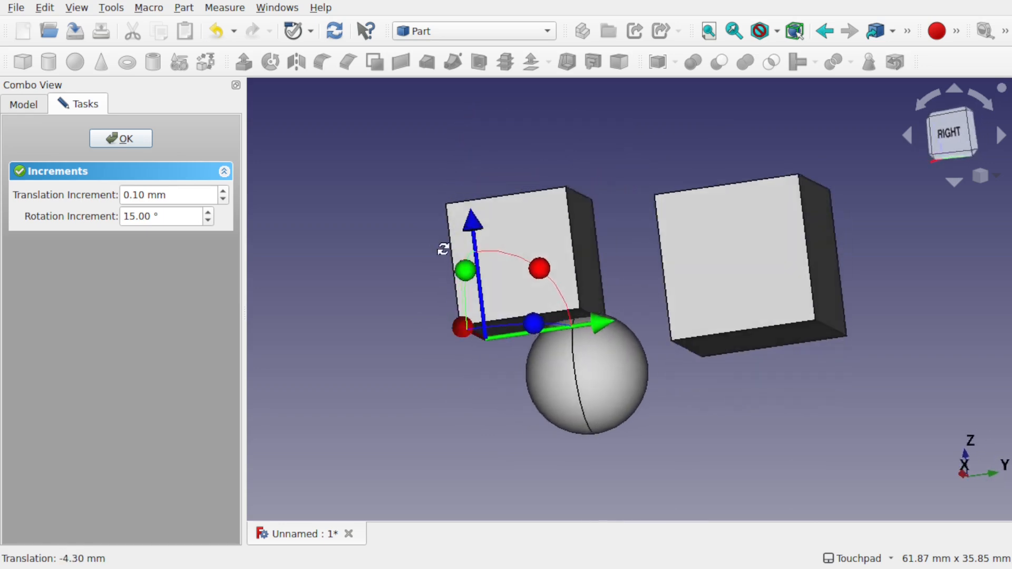
{"action": "left_click_drag", "start_coordinate": [578, 320], "coordinate": [616, 333]}
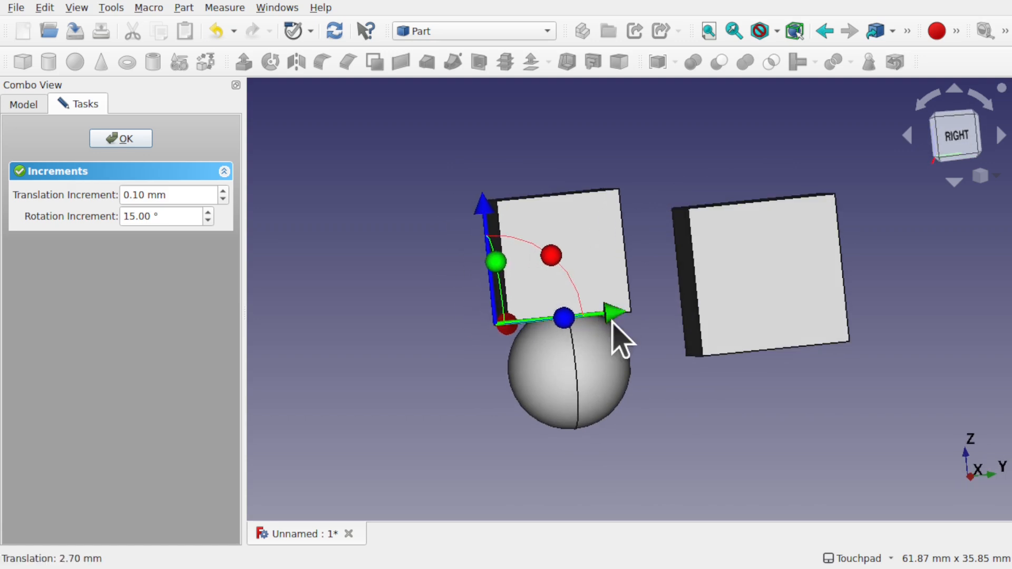
{"action": "left_click", "coordinate": [134, 138]}
- Transform the second sphere 3.3 mm along X to bring it under the second cube
{"action": "left_click", "coordinate": [610, 379]}
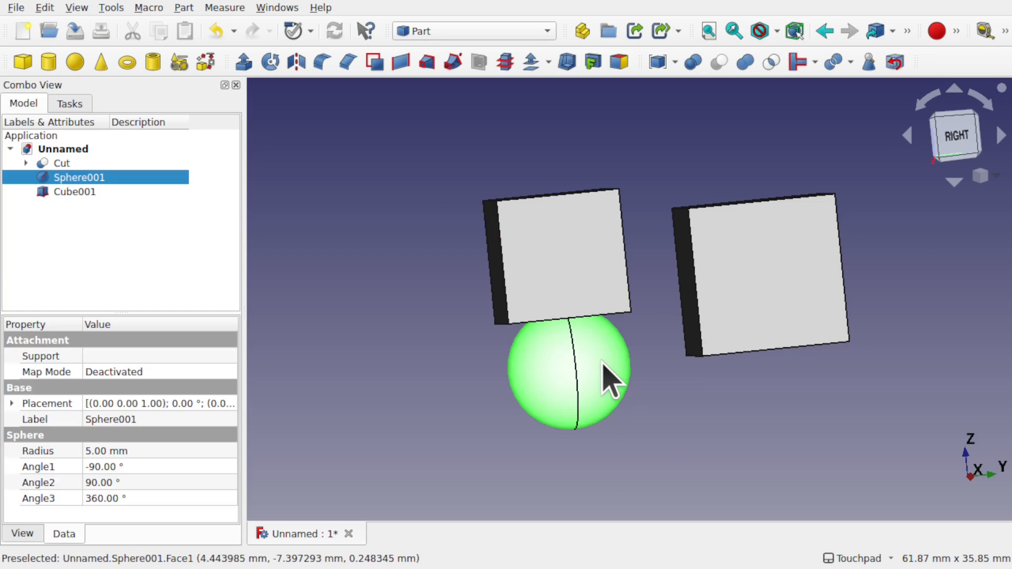
{"action": "left_click", "coordinate": [571, 303], "text": "ctrl"}
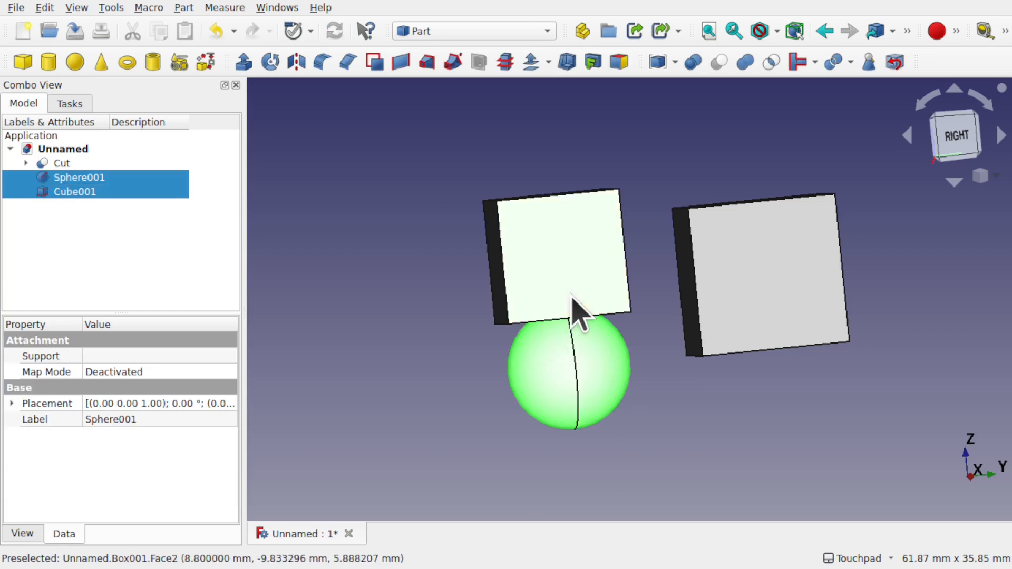
{"action": "left_click_drag", "start_coordinate": [632, 372], "coordinate": [757, 305], "text": "alt"}
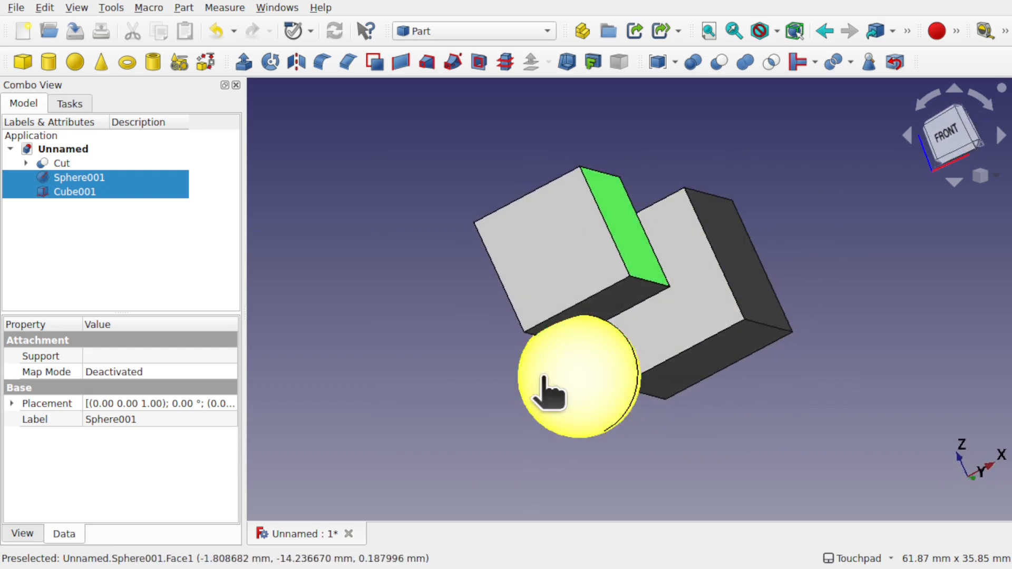
{"action": "left_click", "coordinate": [538, 397]}
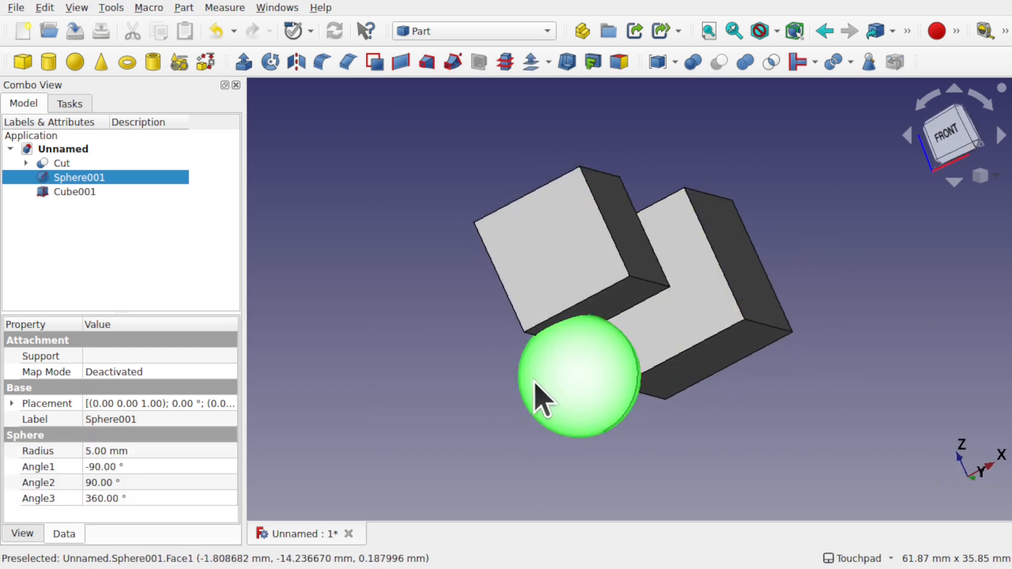
{"action": "right_click", "coordinate": [90, 179]}
{"action": "left_click", "coordinate": [177, 48]}
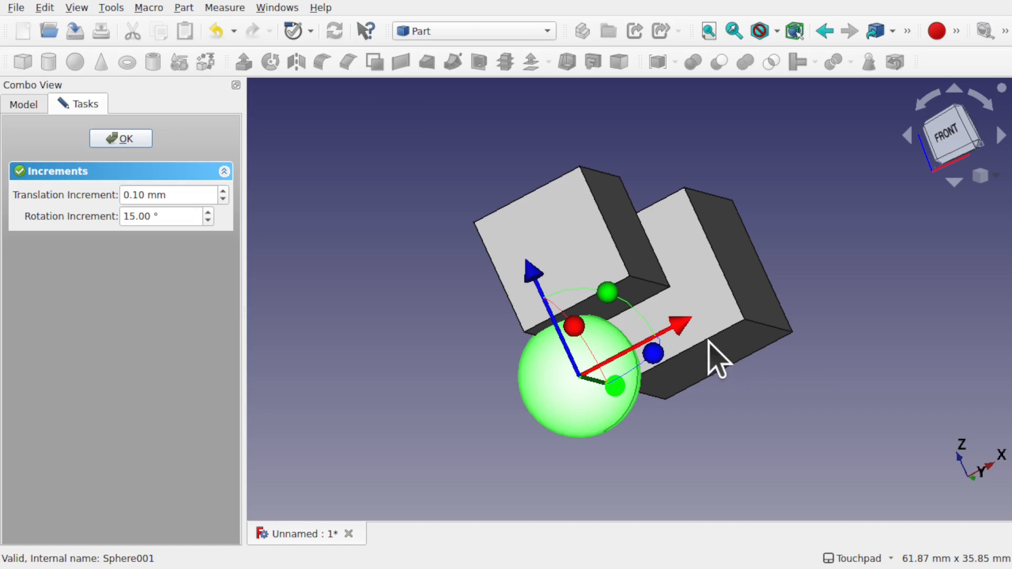
{"action": "left_click_drag", "start_coordinate": [682, 329], "coordinate": [636, 185]}
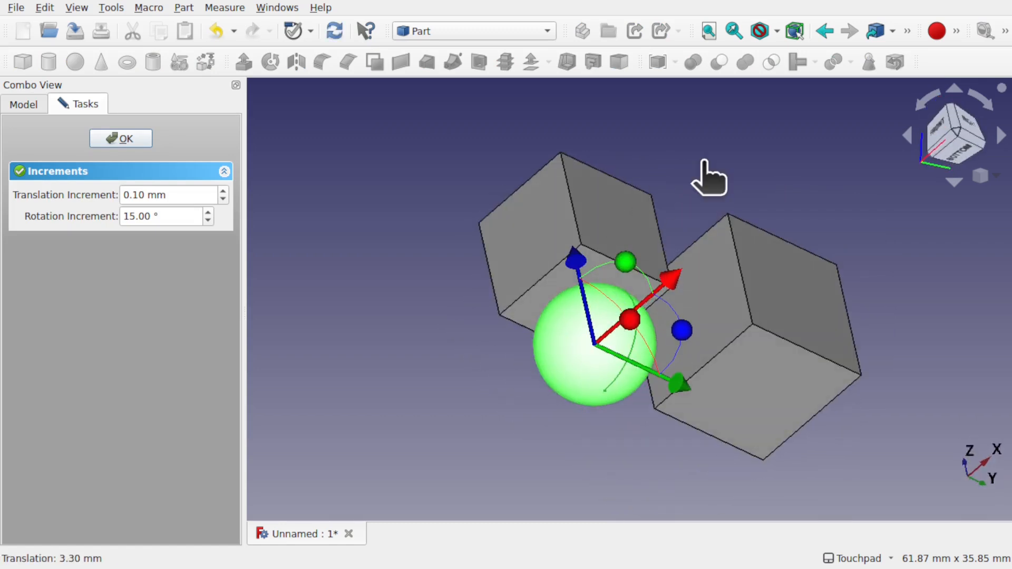
{"action": "left_click", "coordinate": [119, 138]}
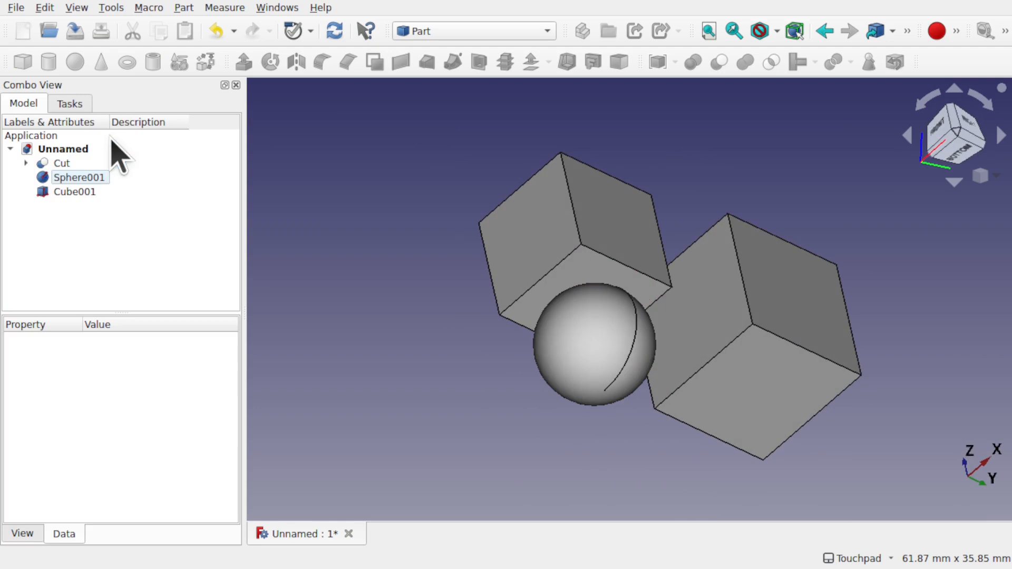
- Cut the second cube out of the second sphere with a Boolean Cut to leave a ball with a flat face
{"action": "left_click", "coordinate": [616, 338]}
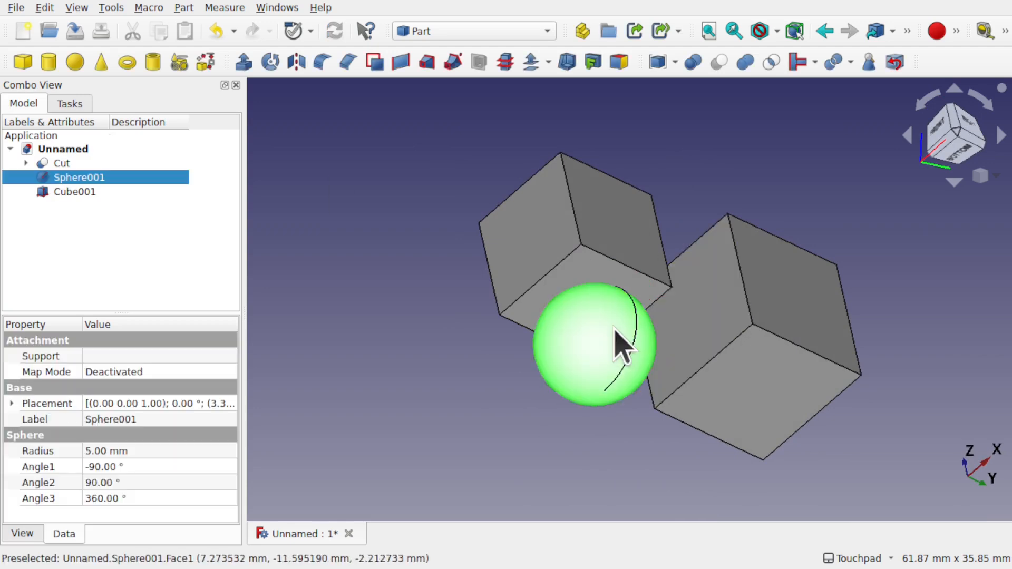
{"action": "left_click", "coordinate": [551, 261], "text": "ctrl"}
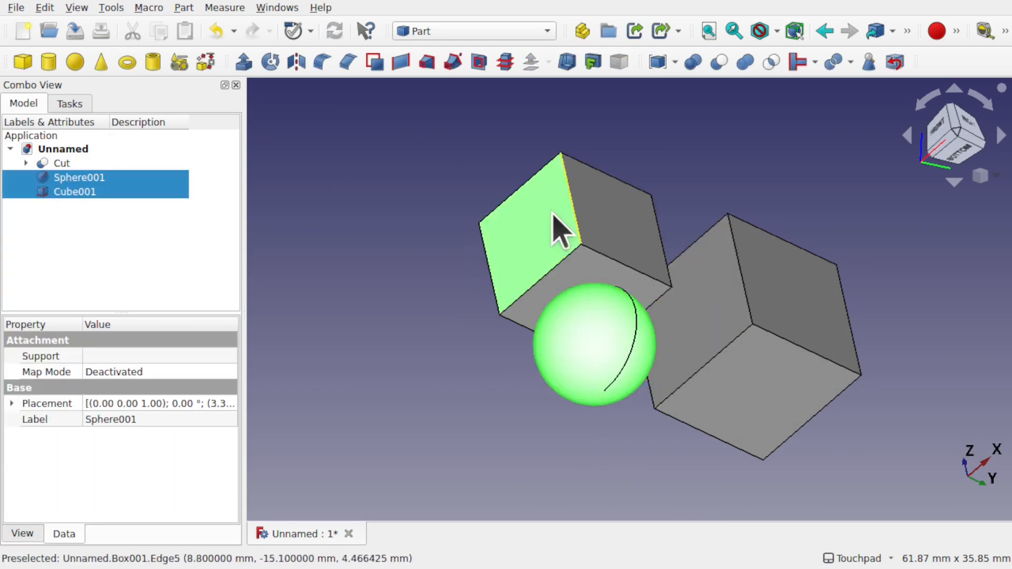
{"action": "left_click", "coordinate": [721, 73]}
{"action": "key", "text": "alt"}
{"action": "left_click_drag", "start_coordinate": [644, 310], "coordinate": [606, 353], "text": "shift"}
{"action": "left_click_drag", "start_coordinate": [592, 229], "coordinate": [674, 201], "text": "alt"}
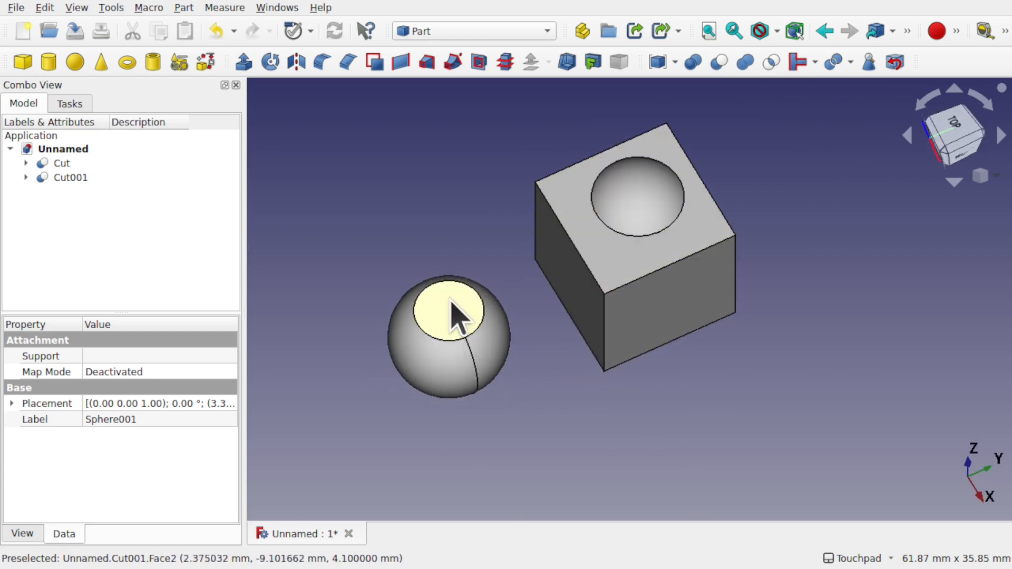
- Switch to the A2plus workbench
{"action": "left_click", "coordinate": [467, 26]}
{"action": "left_click", "coordinate": [455, 32]}
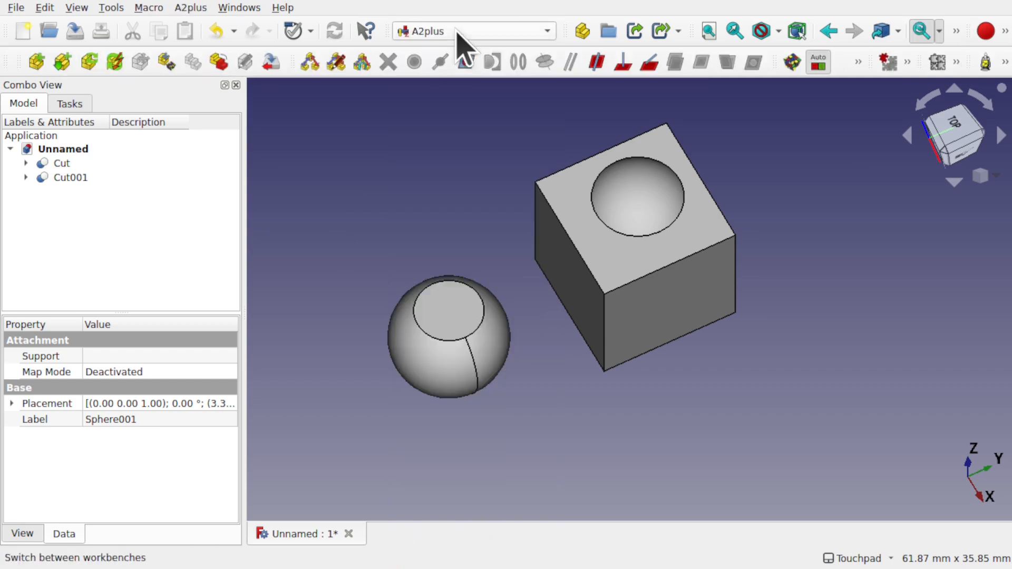
{"action": "left_click", "coordinate": [398, 198]}
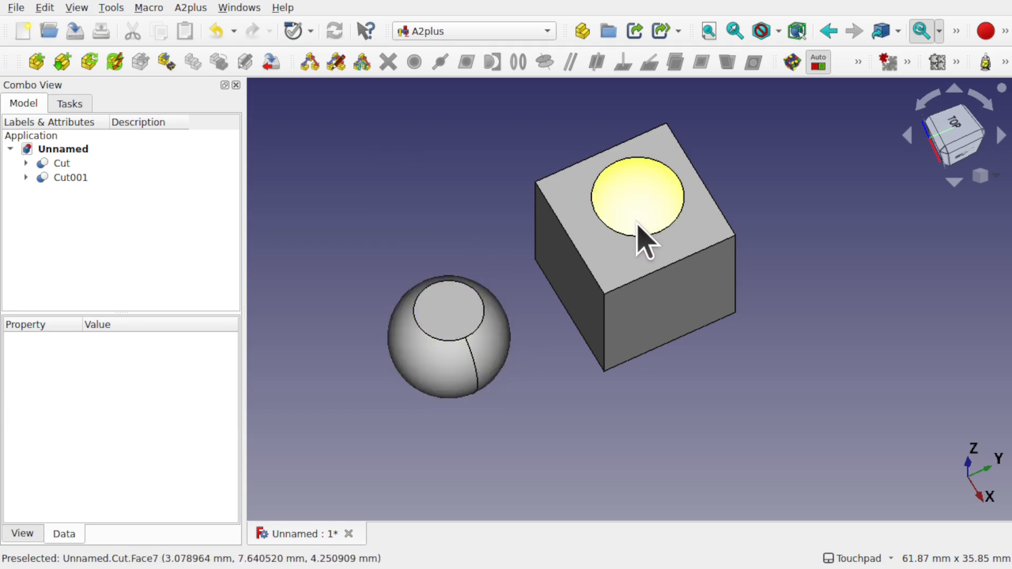
- Try a sphere-center coincidence constraint between the unconverted ball's spherical face and the socket, and delete it
{"action": "left_click", "coordinate": [500, 362]}
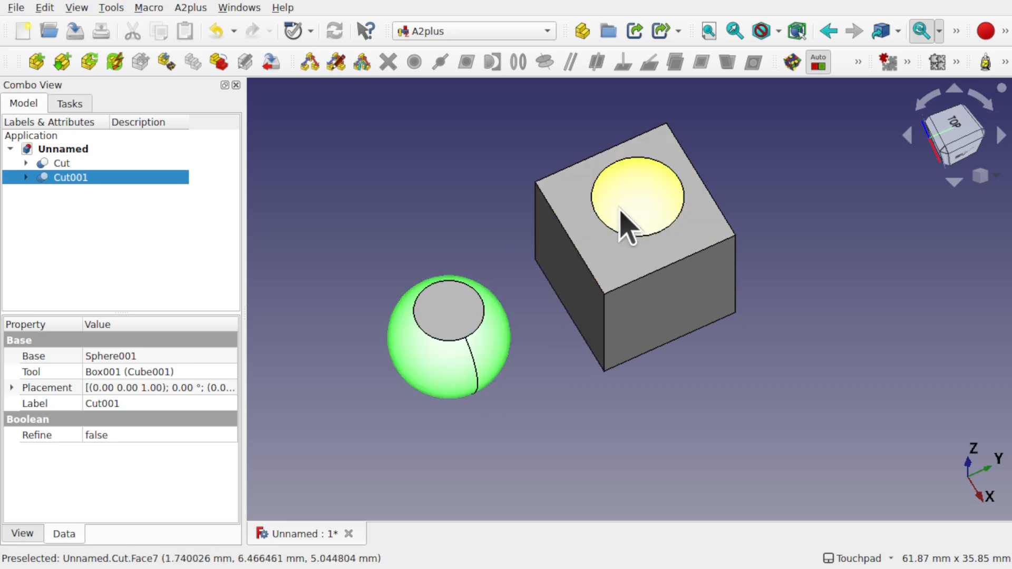
{"action": "left_click", "coordinate": [642, 213], "text": "ctrl"}
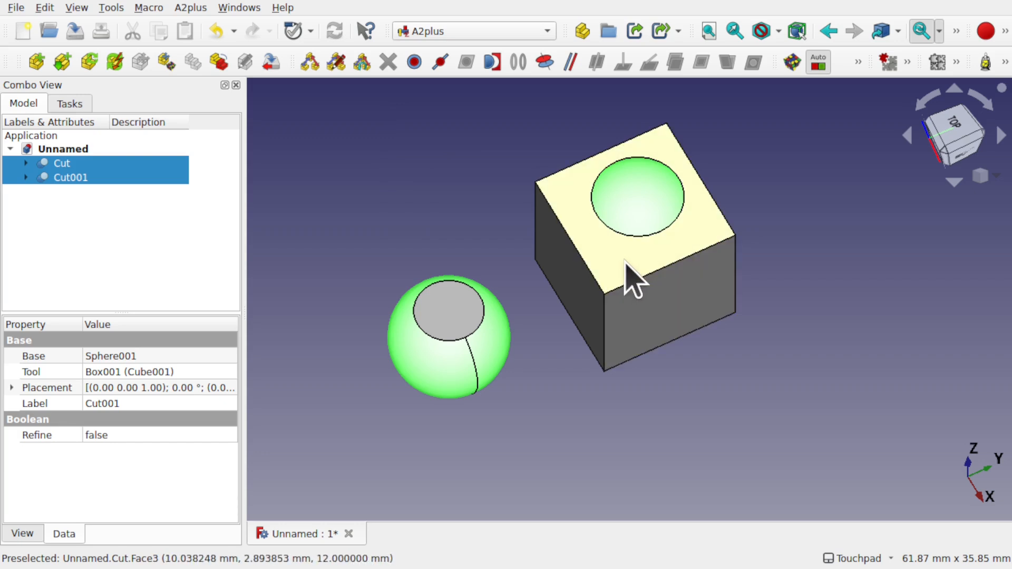
{"action": "left_click", "coordinate": [465, 206]}
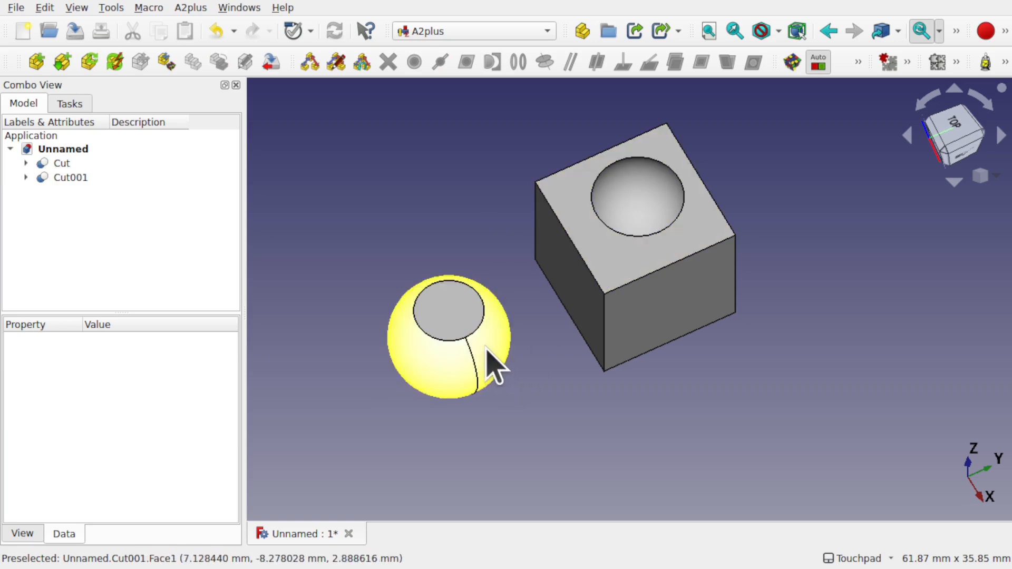
{"action": "left_click", "coordinate": [504, 353]}
{"action": "left_click", "coordinate": [643, 222], "text": "ctrl"}
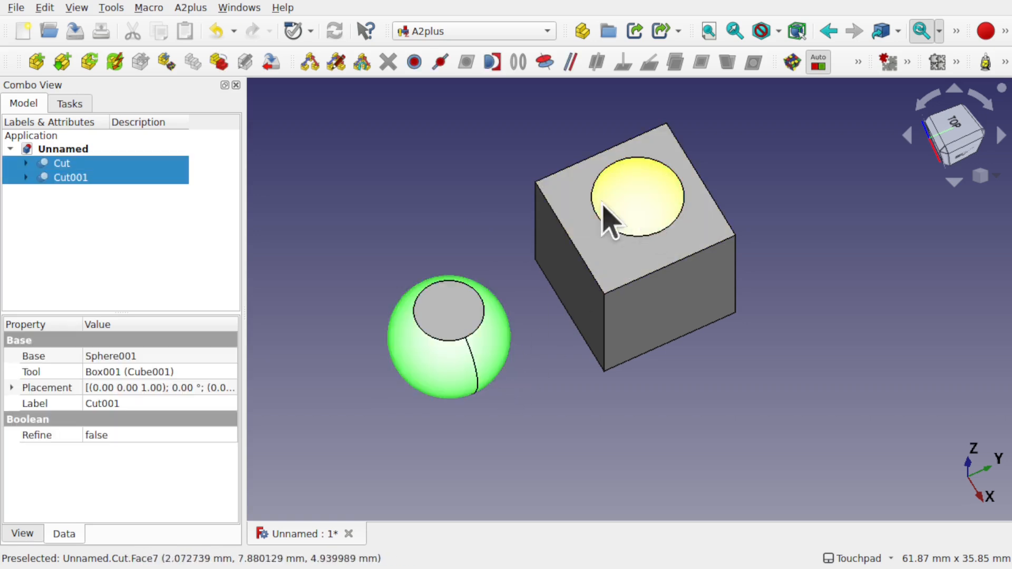
{"action": "left_click", "coordinate": [499, 62]}
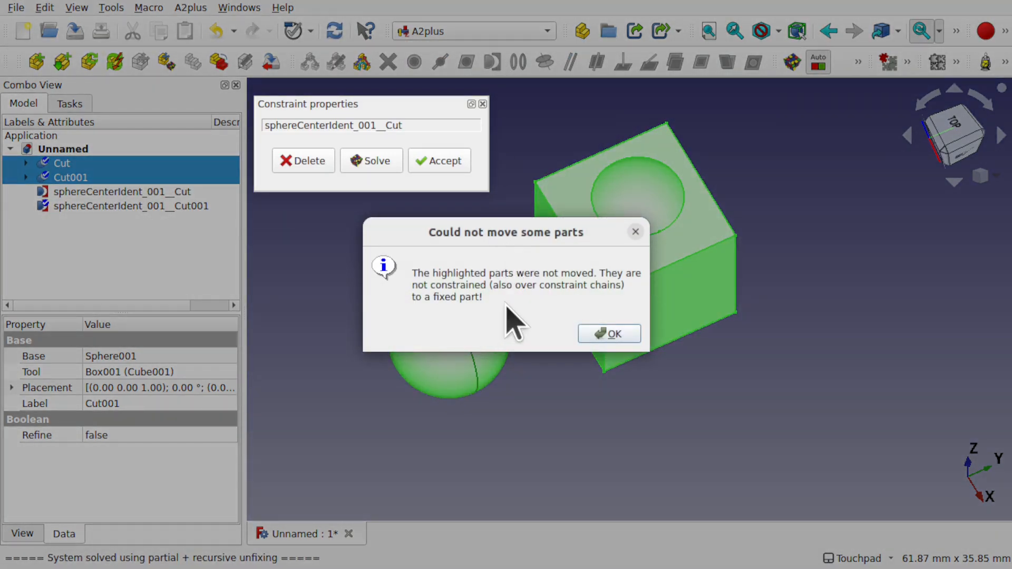
{"action": "left_click", "coordinate": [609, 334]}
{"action": "left_click", "coordinate": [318, 154]}
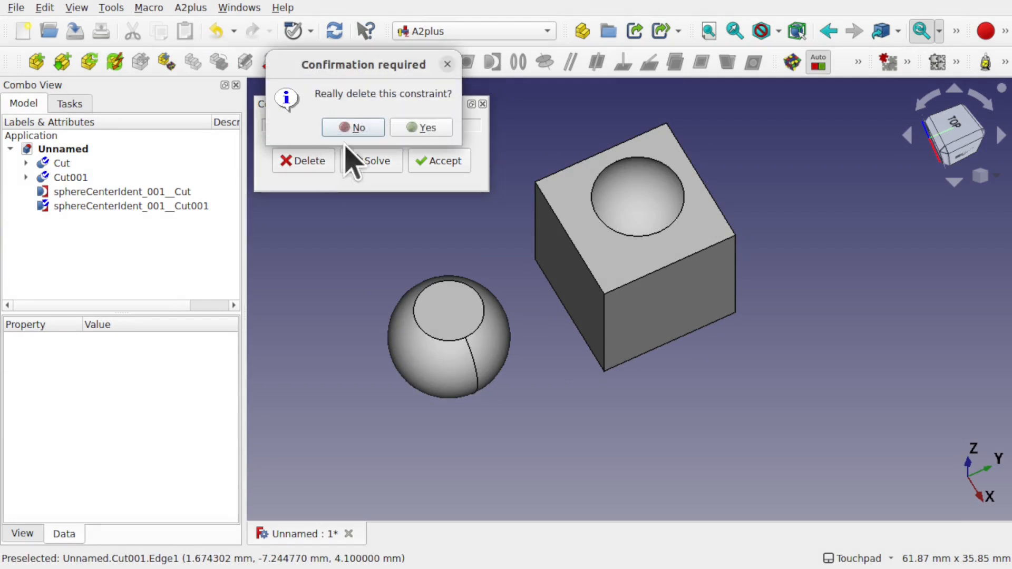
{"action": "left_click", "coordinate": [420, 127]}
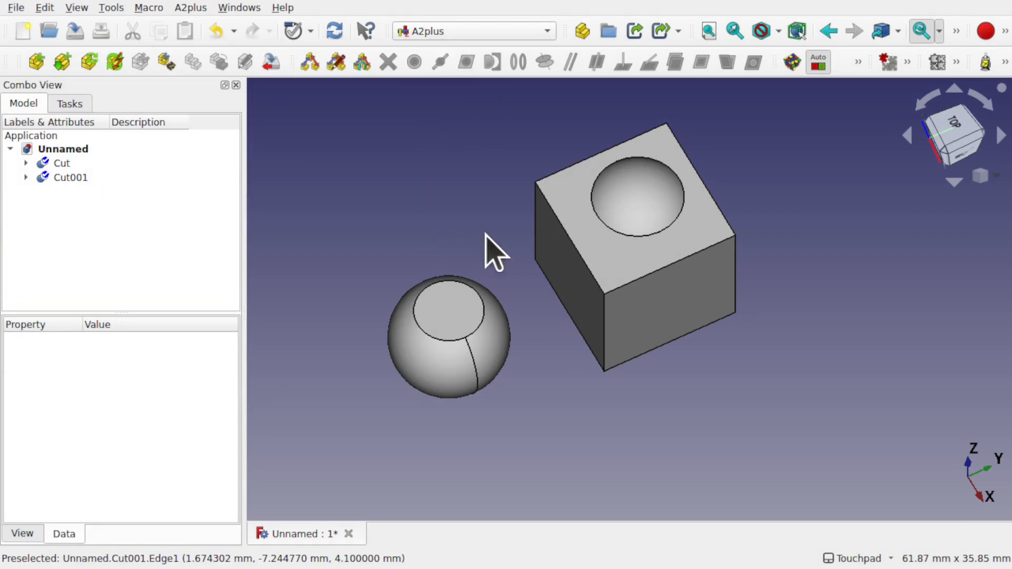
- Convert the socket block and the ball to A2plus parts
{"action": "left_click", "coordinate": [599, 259]}
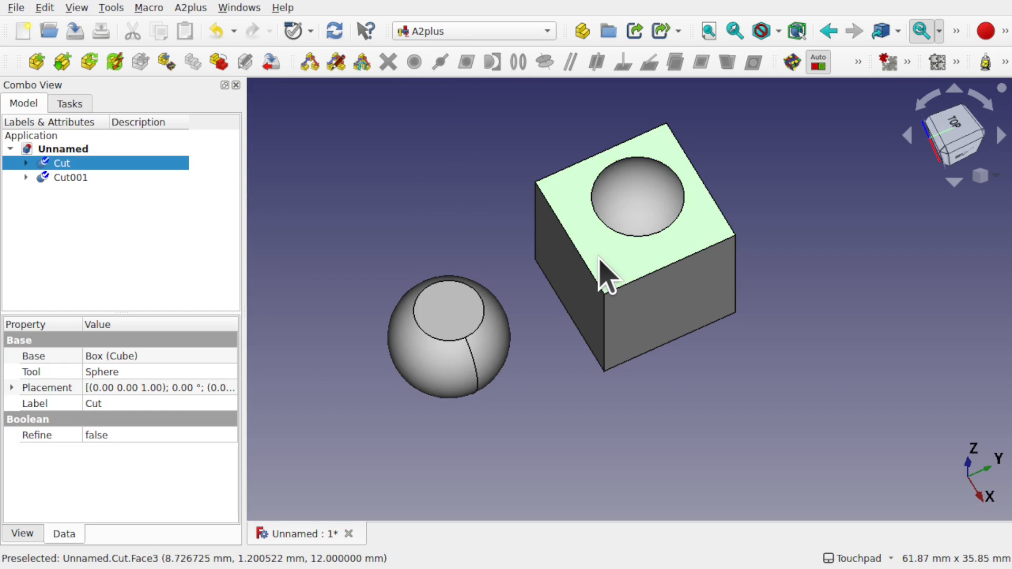
{"action": "left_click", "coordinate": [224, 70]}
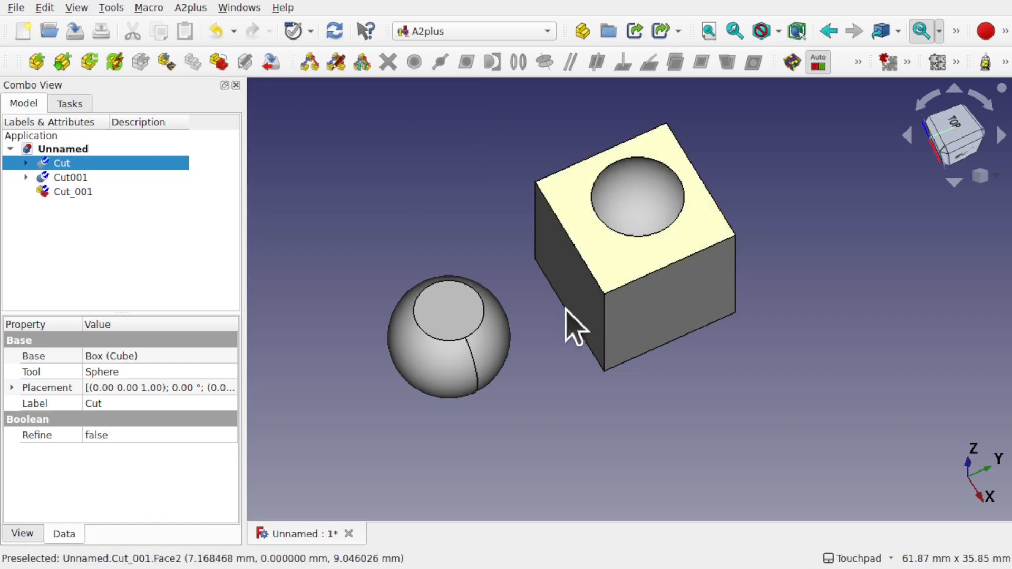
{"action": "left_click", "coordinate": [491, 364]}
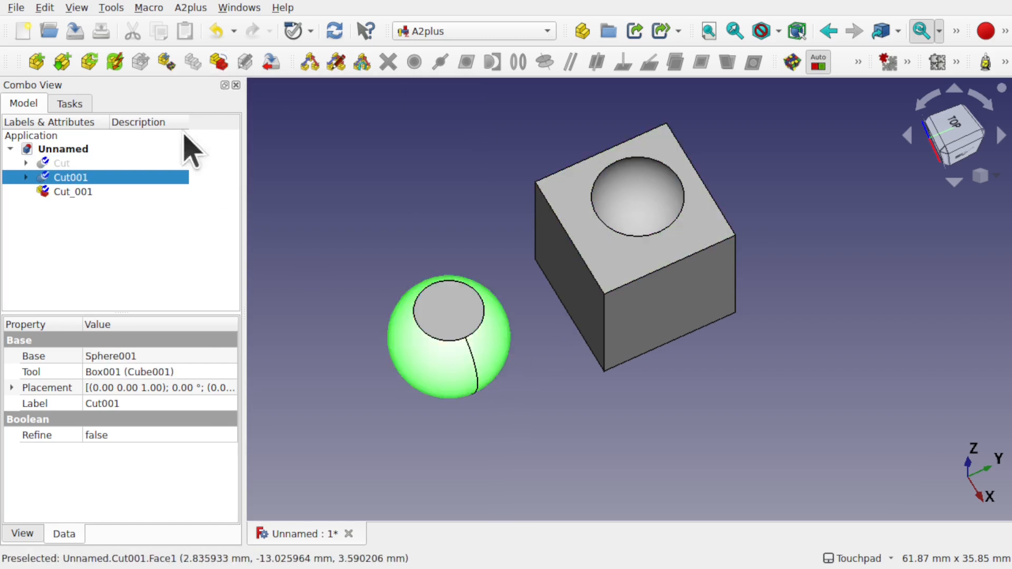
{"action": "left_click", "coordinate": [187, 8]}
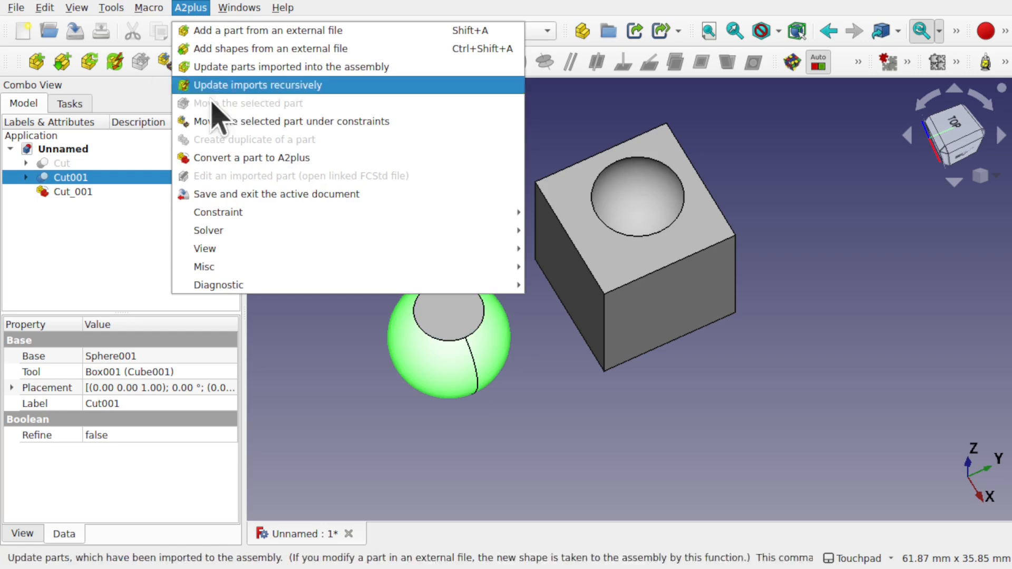
{"action": "left_click", "coordinate": [266, 158]}
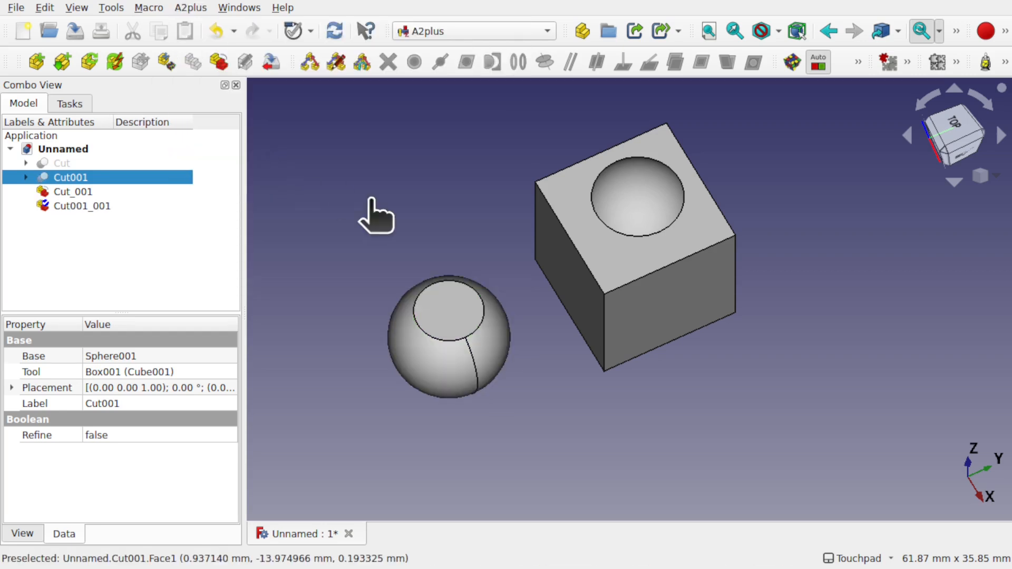
- Add a sphere-center coincidence constraint between the converted ball's spherical face and the block's socket face, and accept it
{"action": "left_click", "coordinate": [489, 363]}
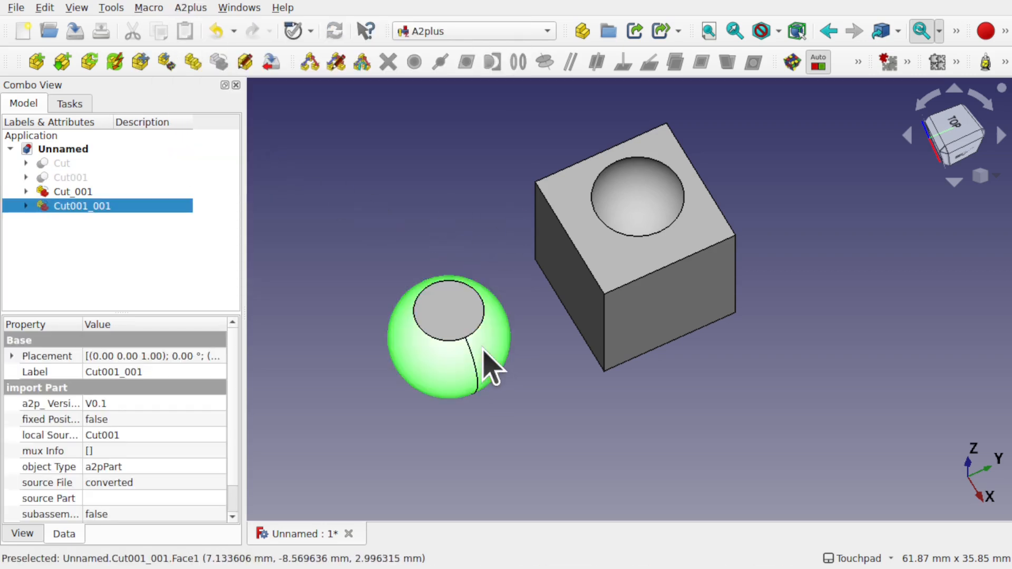
{"action": "left_click", "coordinate": [620, 227], "text": "ctrl"}
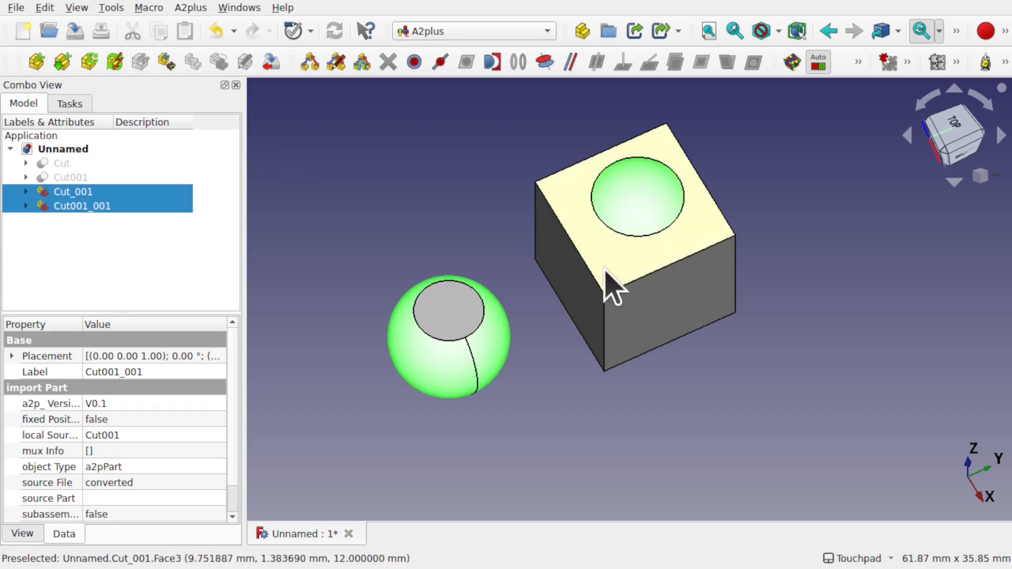
{"action": "left_click", "coordinate": [493, 62]}
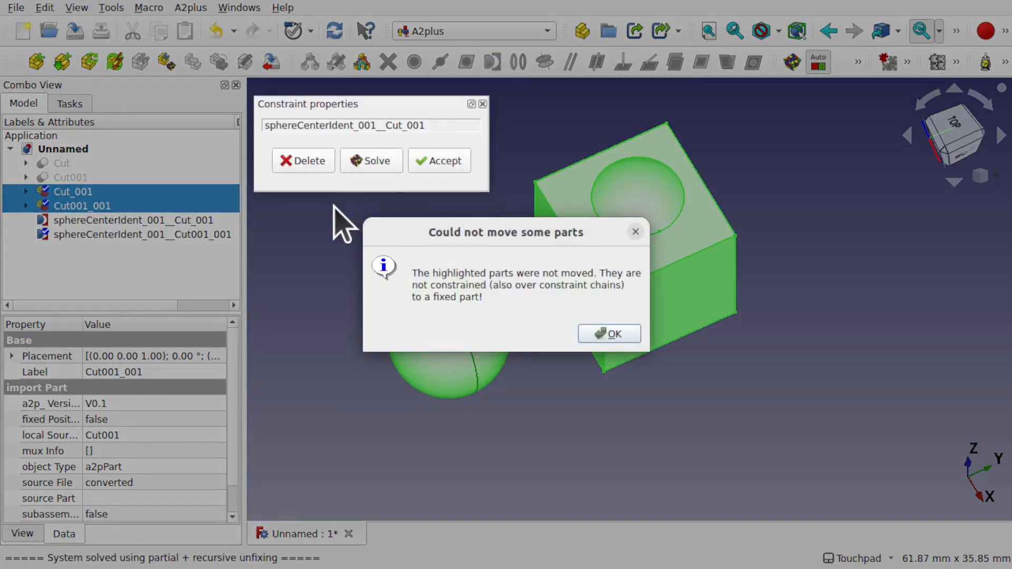
{"action": "left_click", "coordinate": [610, 334]}
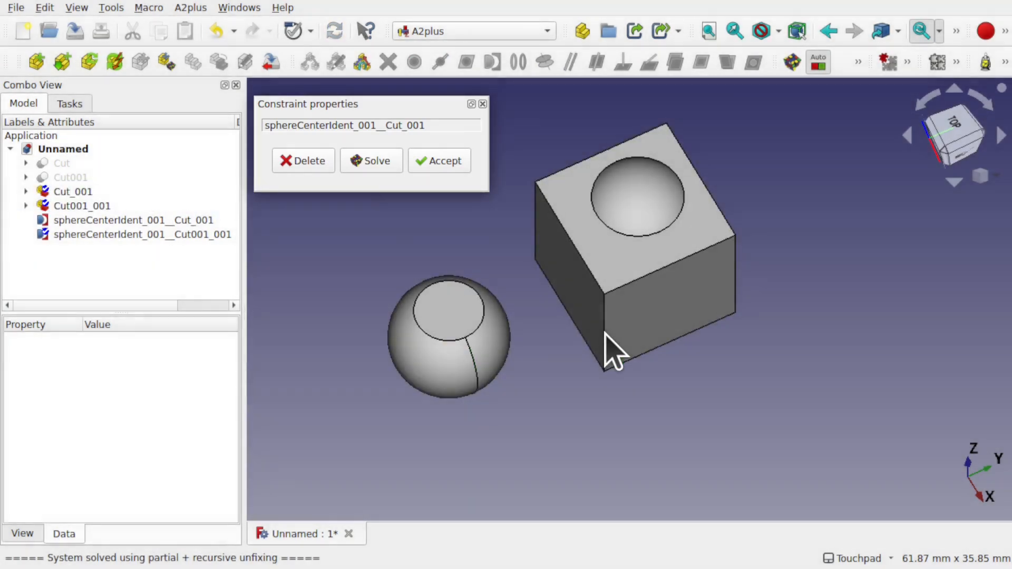
{"action": "left_click", "coordinate": [441, 162]}
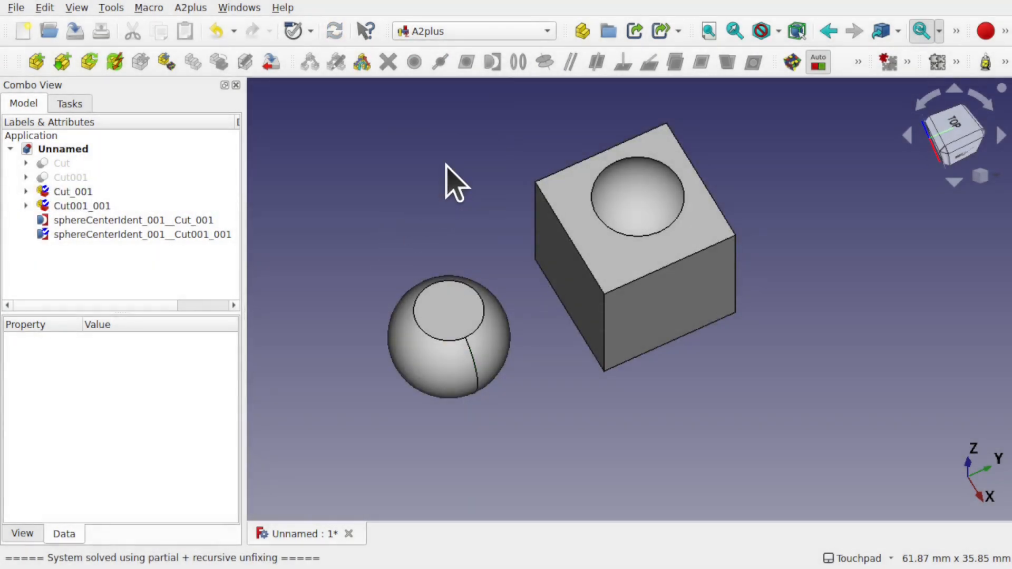
- Set the fixed Position property of the converted socket block to true
{"action": "left_click", "coordinate": [624, 265]}
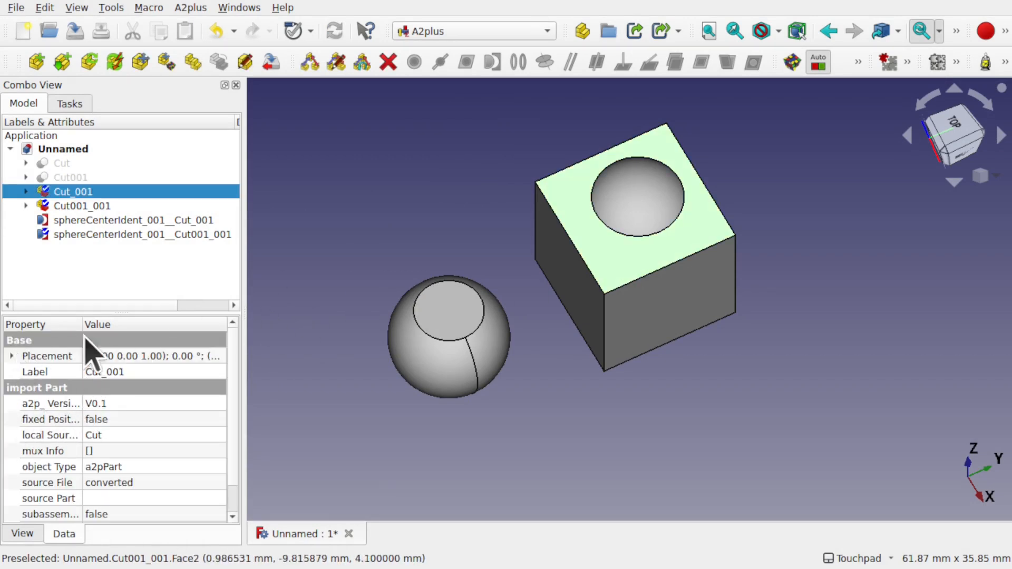
{"action": "left_click_drag", "start_coordinate": [83, 324], "coordinate": [128, 324]}
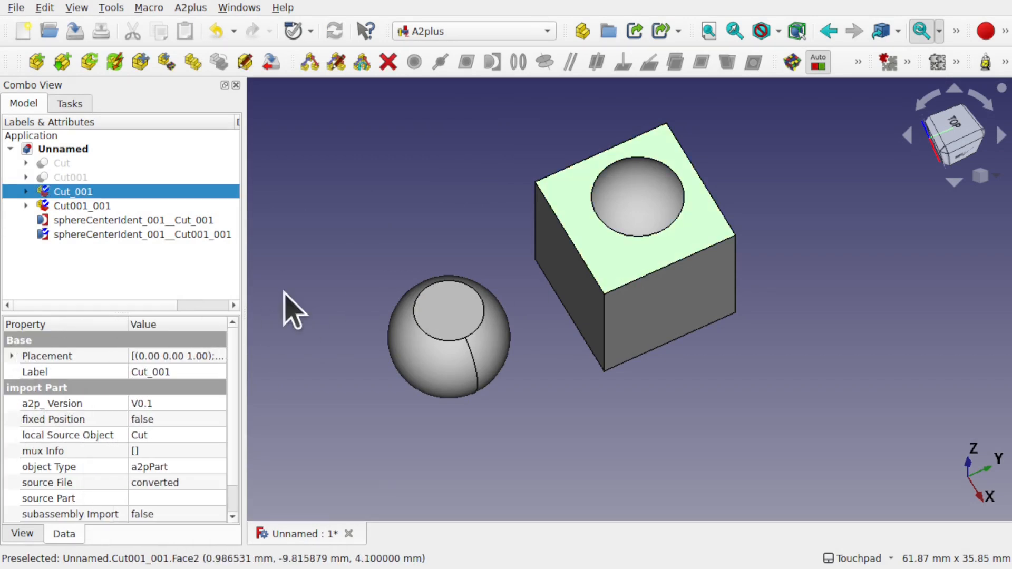
{"action": "left_click", "coordinate": [185, 419]}
{"action": "left_click", "coordinate": [155, 419]}
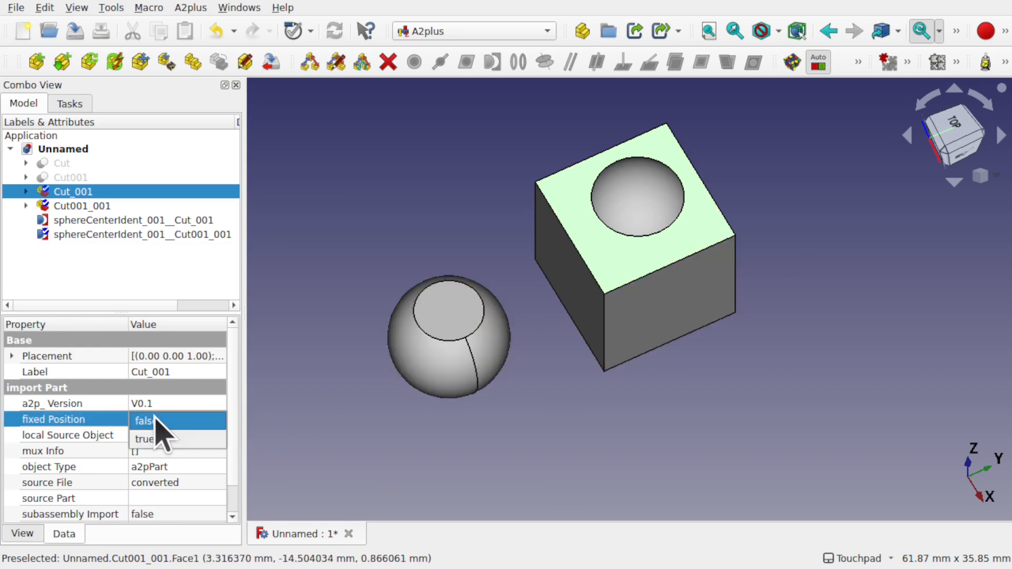
{"action": "left_click", "coordinate": [157, 436]}
{"action": "left_click", "coordinate": [318, 268]}
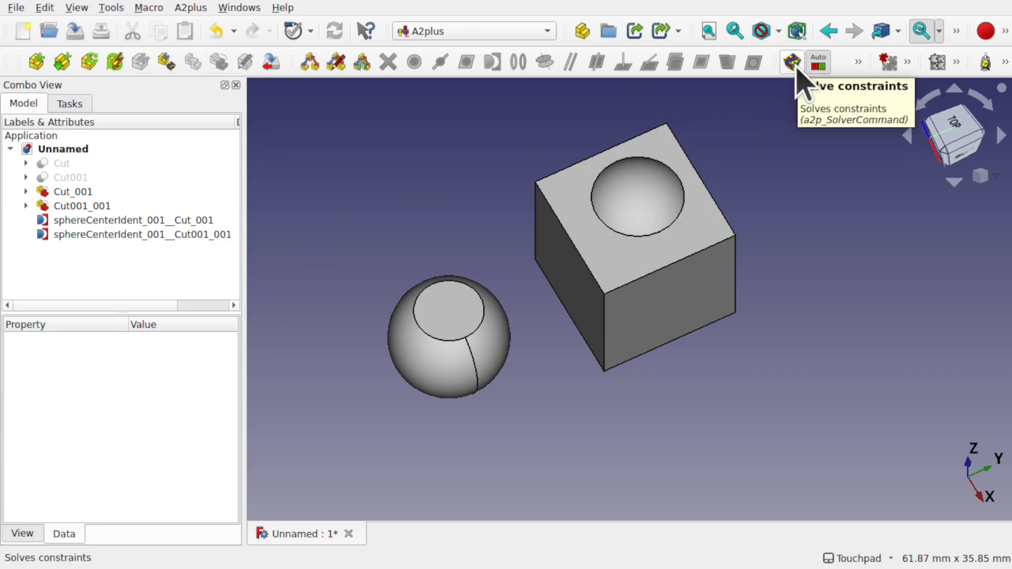
- Solve the assembly constraints to seat the ball in the block's socket
{"action": "left_click", "coordinate": [190, 7]}
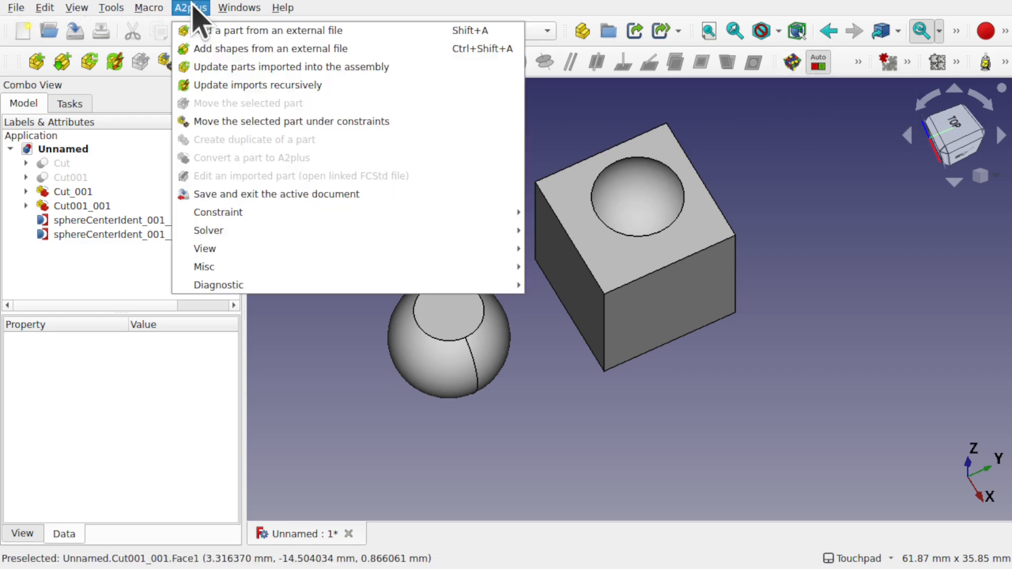
{"action": "mouse_move", "coordinate": [298, 231]}
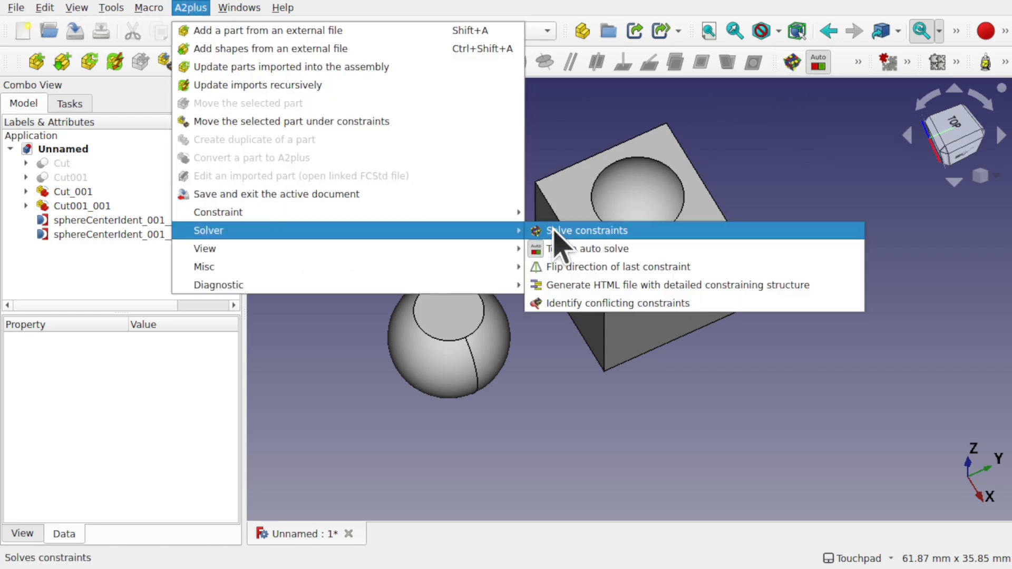
{"action": "left_click", "coordinate": [535, 230]}
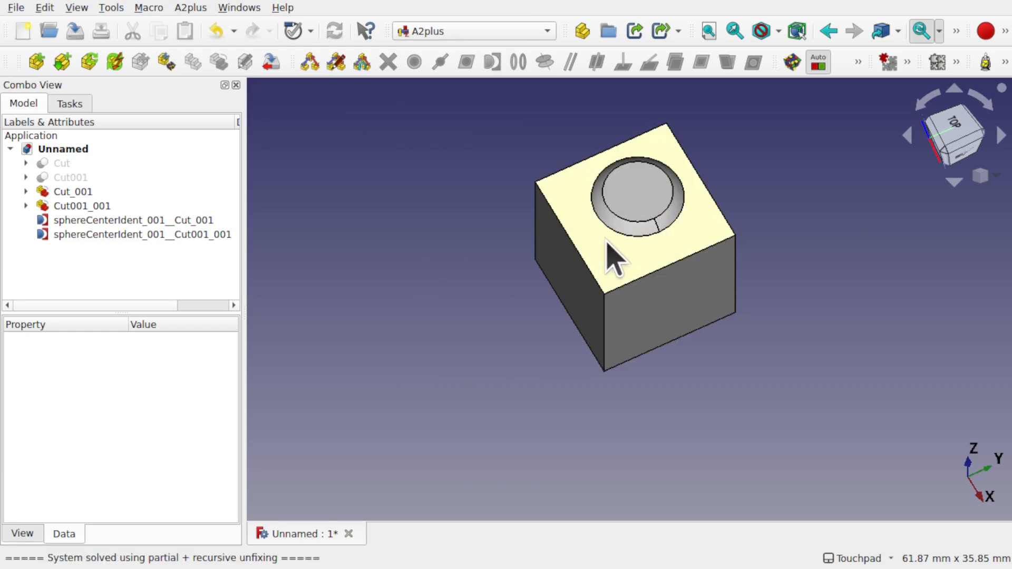
- Try moving the seated ball under its constraints, picking it at its flat face
{"action": "left_click", "coordinate": [173, 69]}
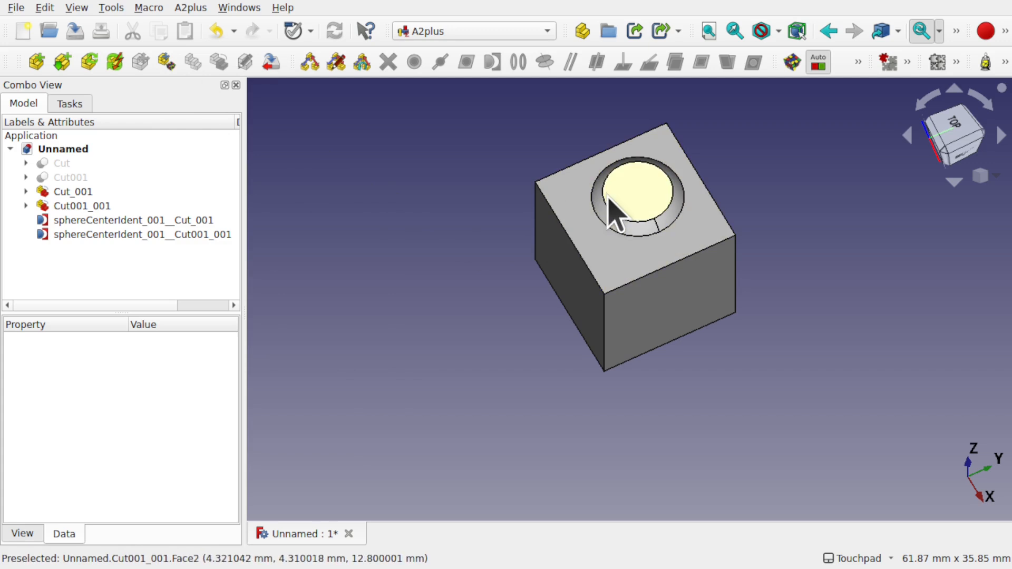
{"action": "left_click", "coordinate": [634, 204]}
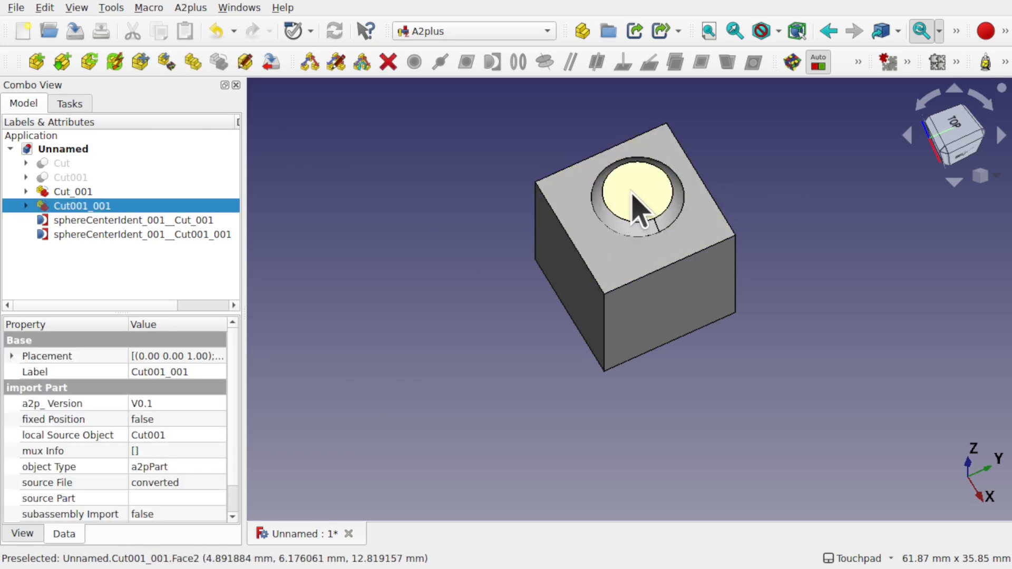
{"action": "left_click", "coordinate": [472, 171]}
{"action": "left_click", "coordinate": [666, 222]}
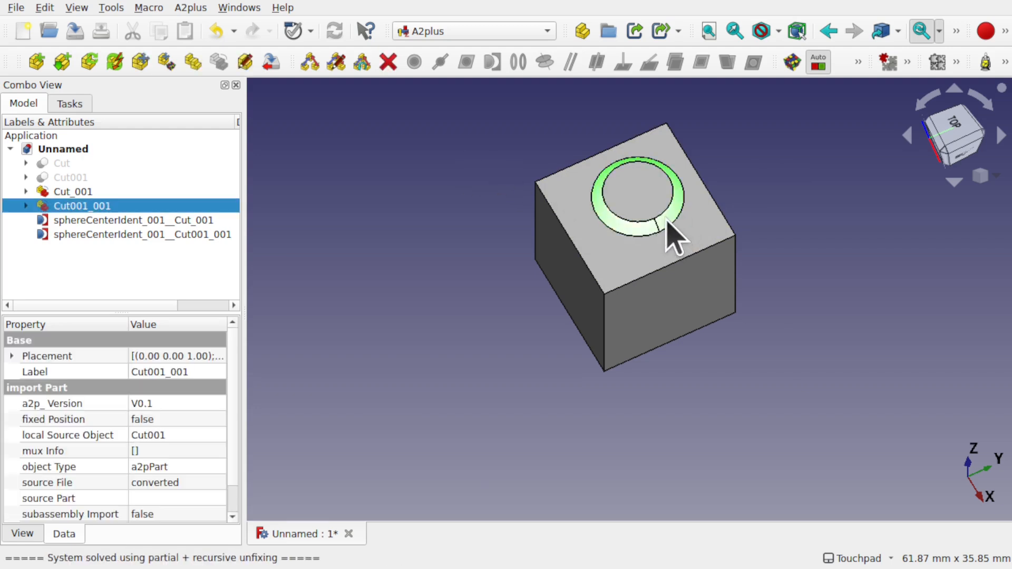
{"action": "right_click", "coordinate": [116, 210]}
{"action": "left_click", "coordinate": [177, 34]}
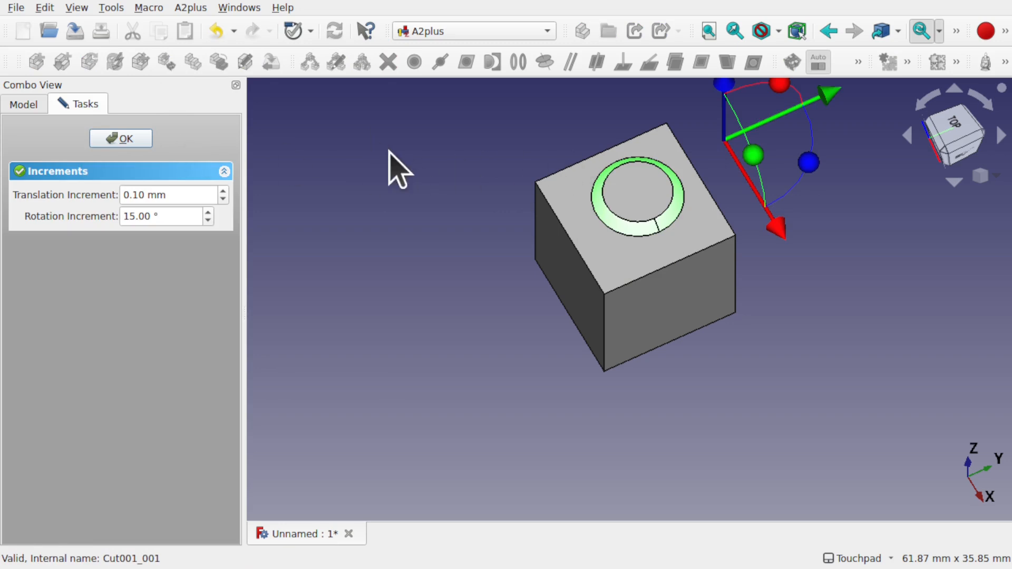
{"action": "left_click", "coordinate": [122, 138]}
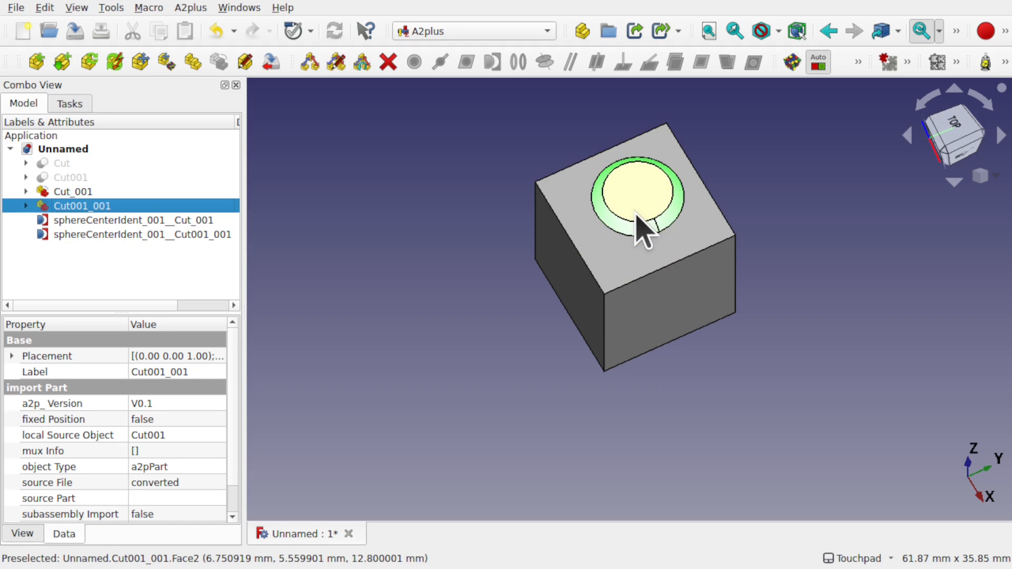
- Add a default cylinder using the Part workbench
{"action": "left_click", "coordinate": [461, 32]}
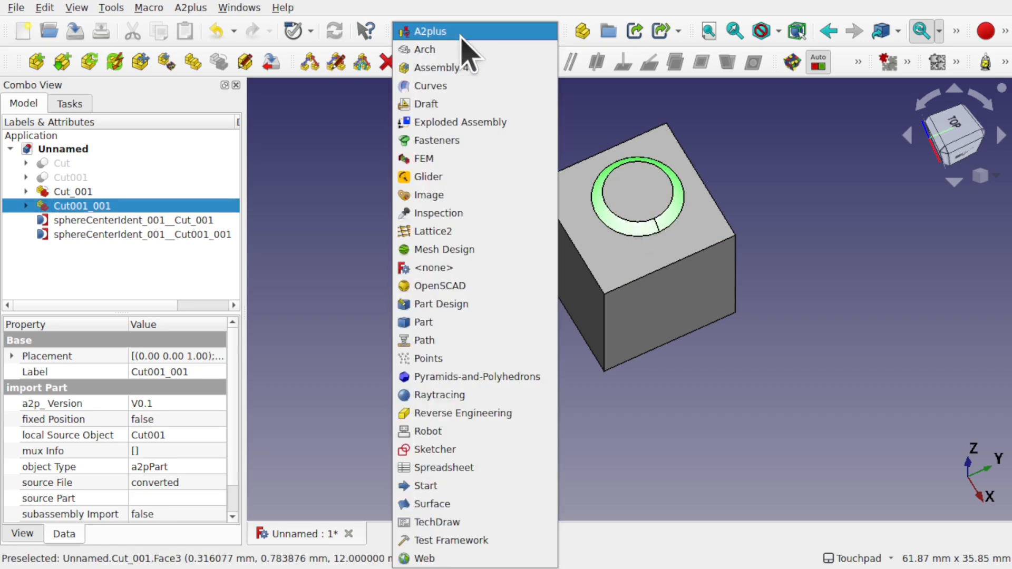
{"action": "left_click", "coordinate": [427, 323]}
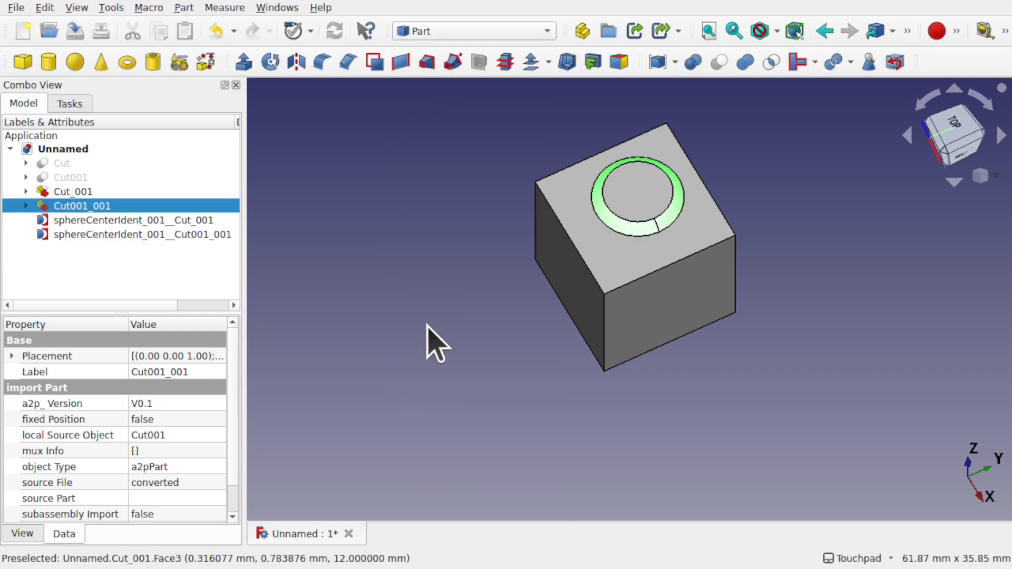
{"action": "left_click", "coordinate": [47, 59]}
- Return to the A2plus workbench and convert the cylinder to an A2plus part
{"action": "left_click", "coordinate": [476, 33]}
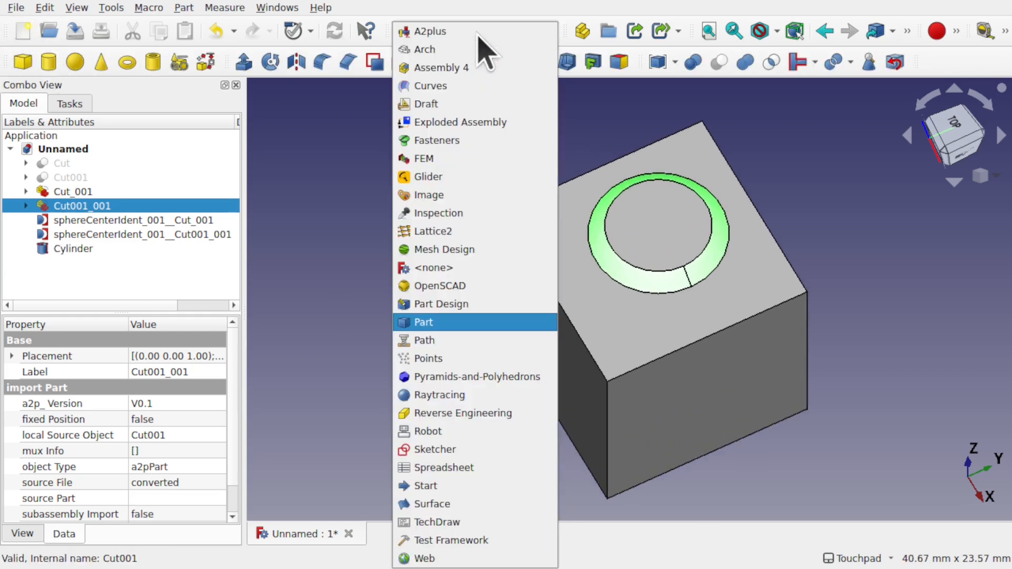
{"action": "left_click", "coordinate": [447, 36]}
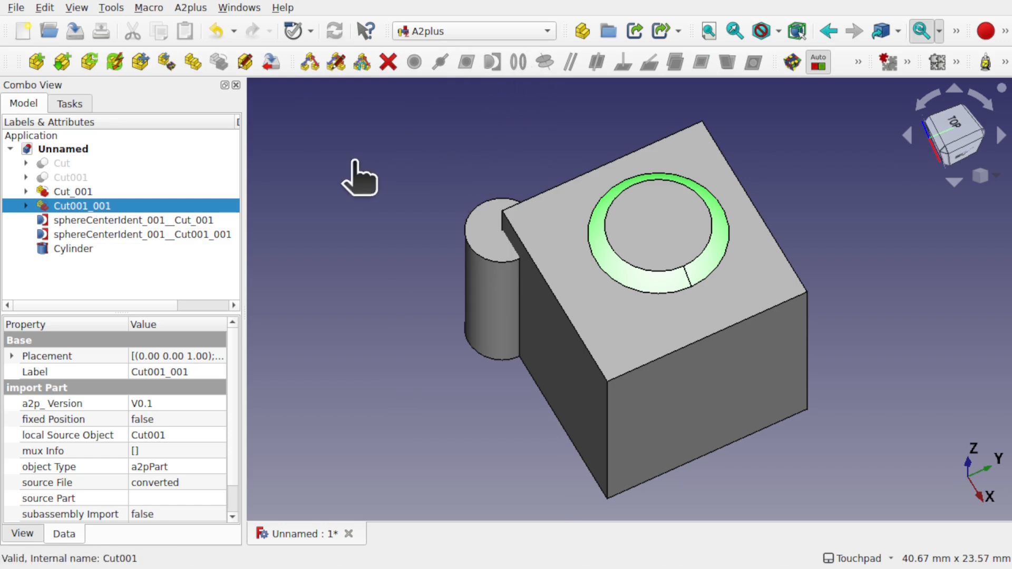
{"action": "left_click", "coordinate": [451, 316]}
{"action": "left_click", "coordinate": [481, 318]}
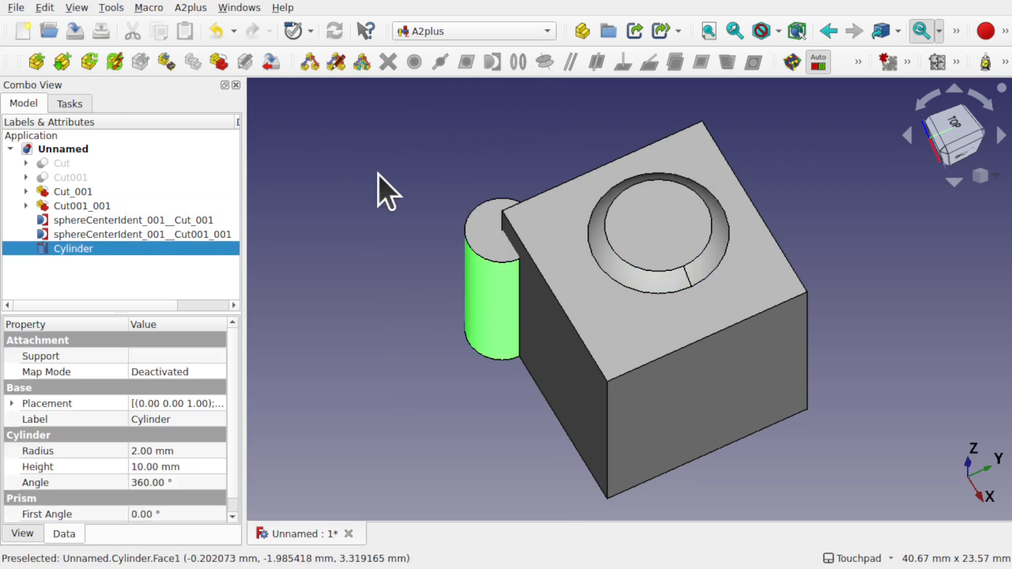
{"action": "left_click", "coordinate": [221, 63]}
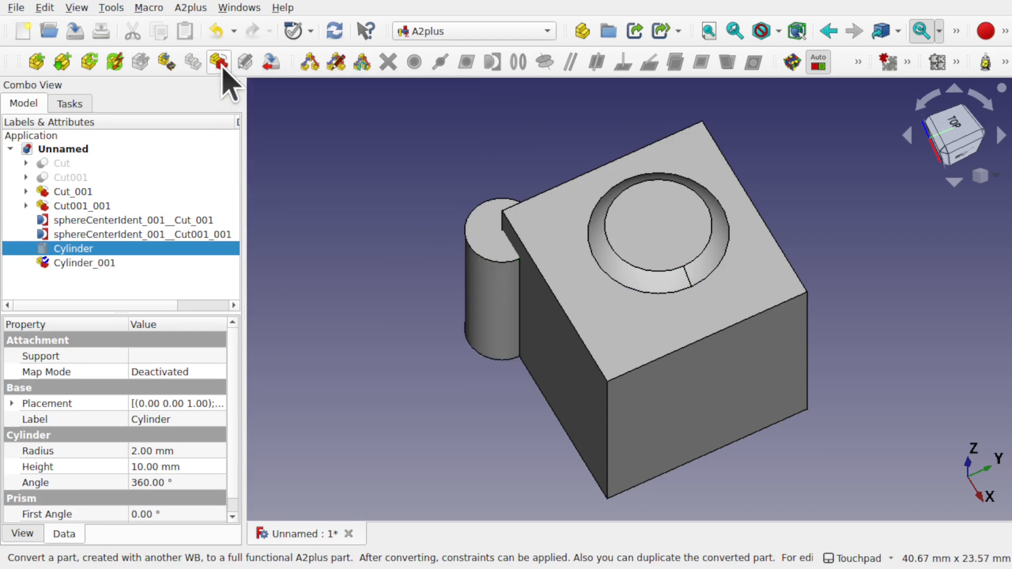
- Add a circular edge constraint between the cylinder's bottom edge and the ball's flat-face edge, with aligned direction and 0.00 mm offset, and accept it
{"action": "left_click", "coordinate": [472, 300]}
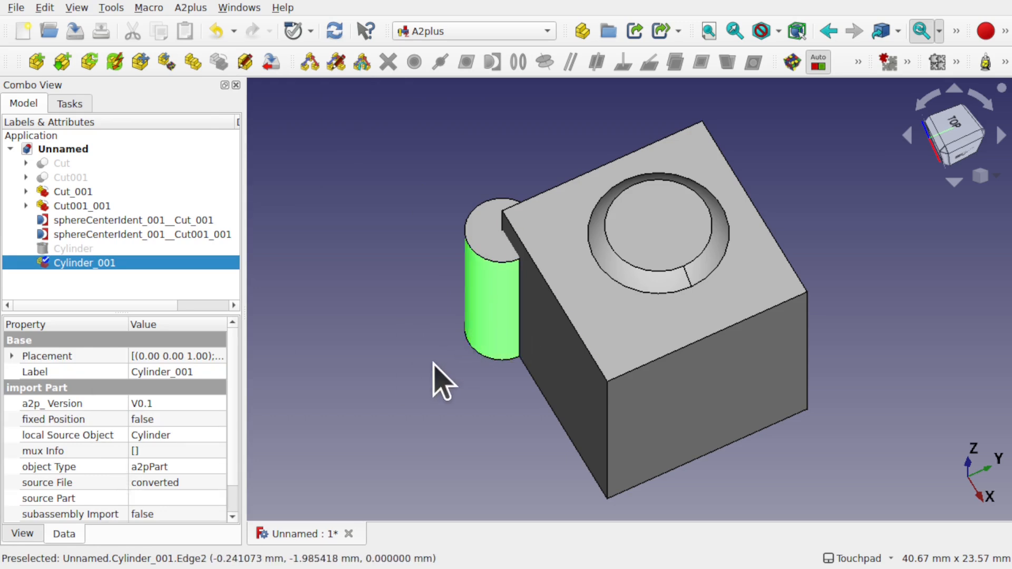
{"action": "left_click", "coordinate": [435, 377]}
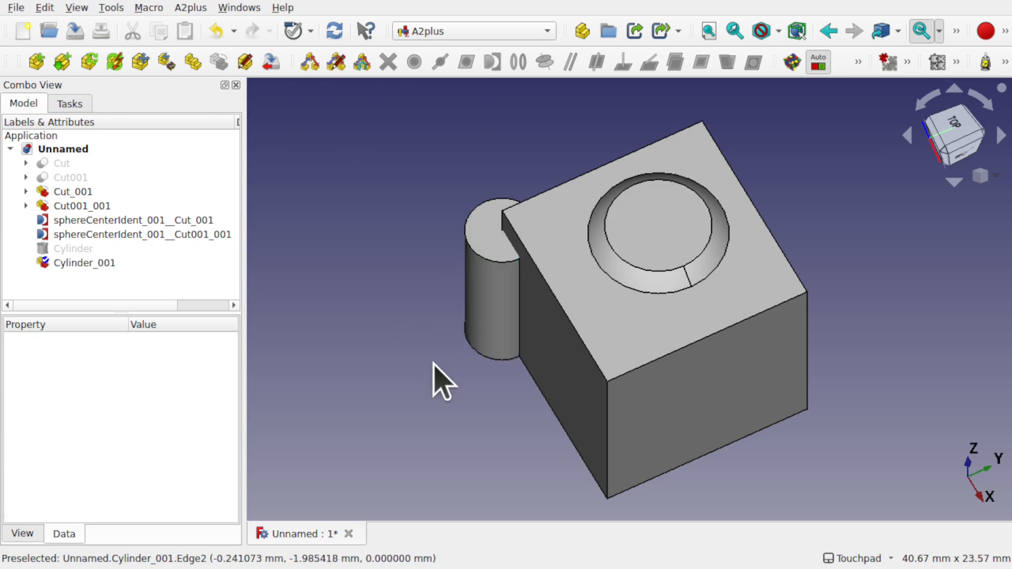
{"action": "left_click", "coordinate": [500, 359]}
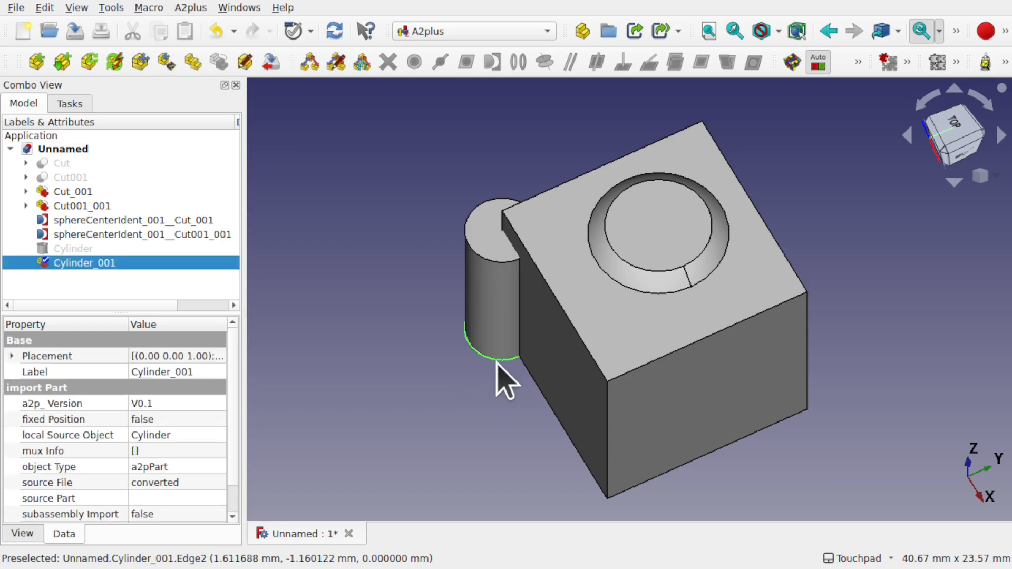
{"action": "left_click", "coordinate": [645, 268]}
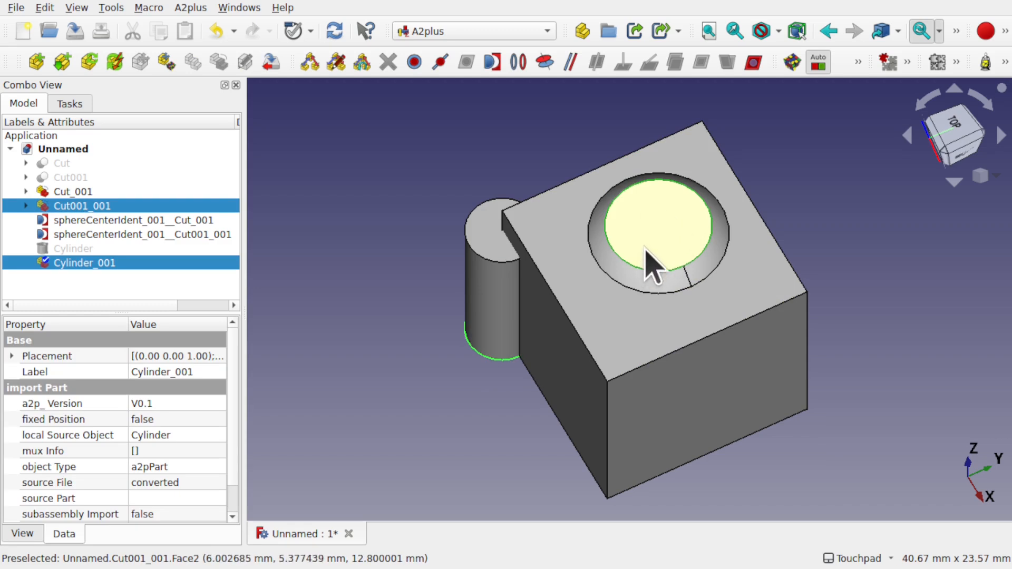
{"action": "left_click", "coordinate": [522, 68]}
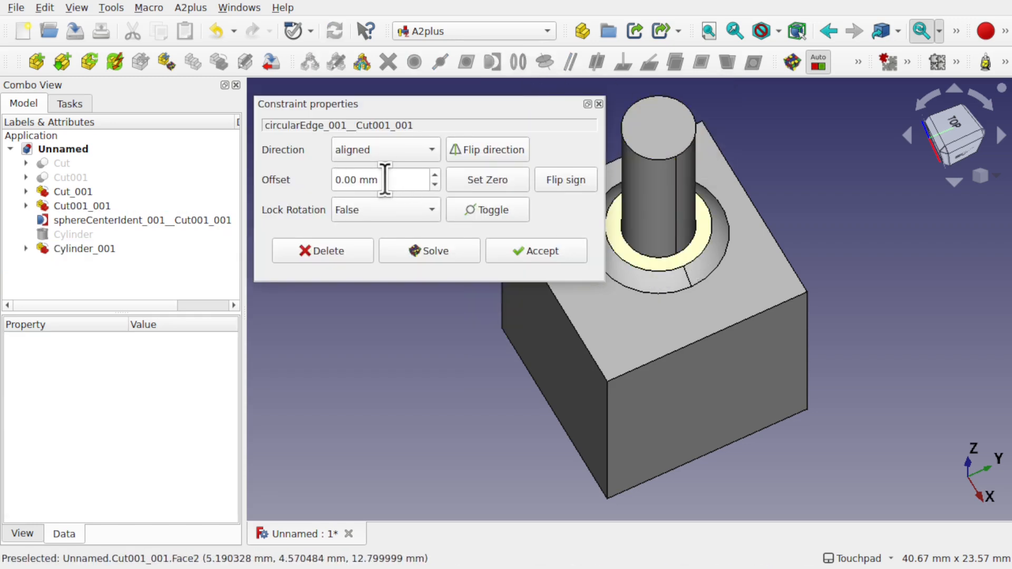
{"action": "left_click", "coordinate": [494, 154]}
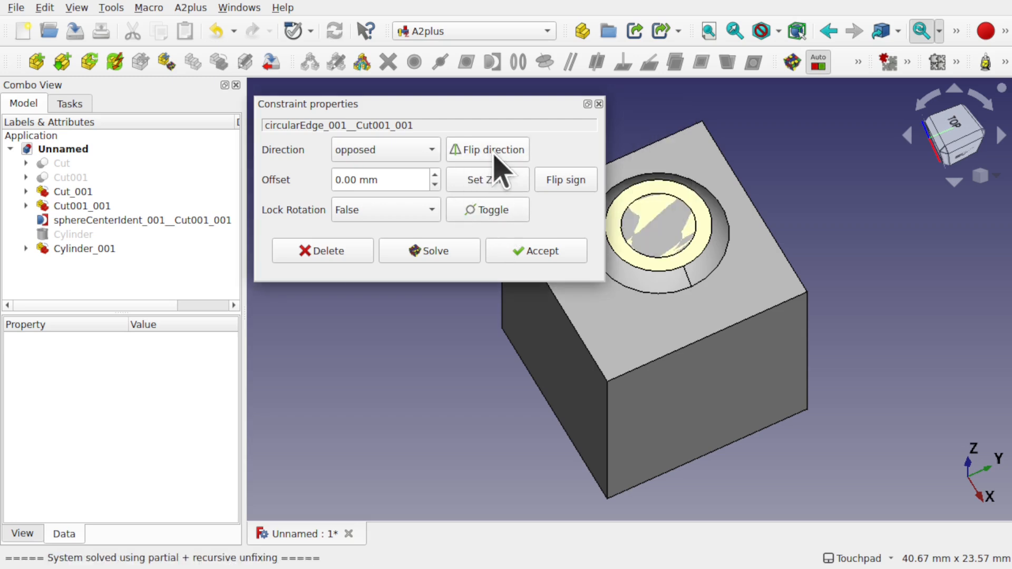
{"action": "left_click", "coordinate": [494, 154]}
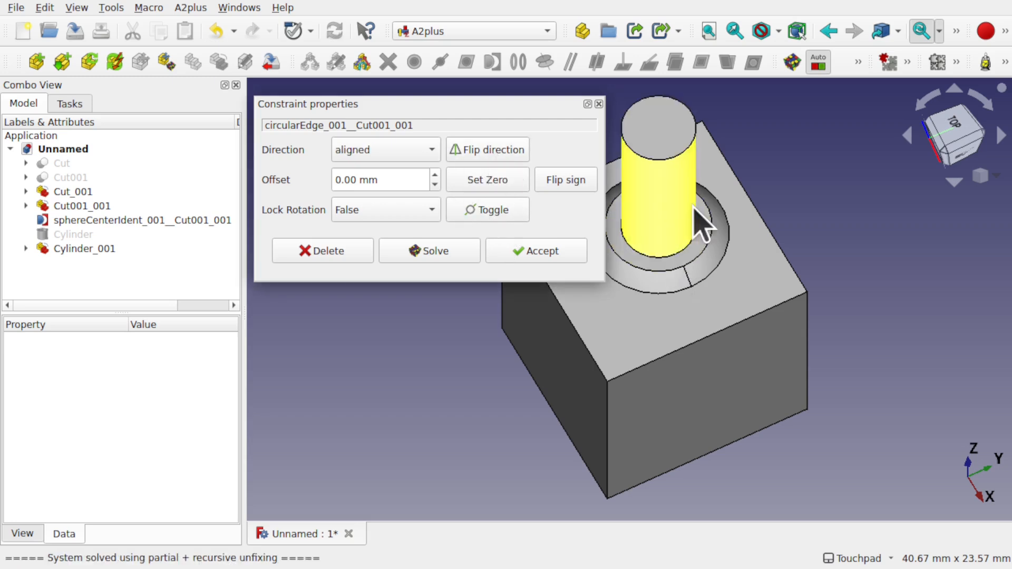
{"action": "left_click", "coordinate": [543, 251]}
- Move the cylinder under its constraints to swing the ball joint, checking the tilt from the right side and from above
{"action": "left_click_drag", "start_coordinate": [659, 285], "coordinate": [667, 259], "text": "alt"}
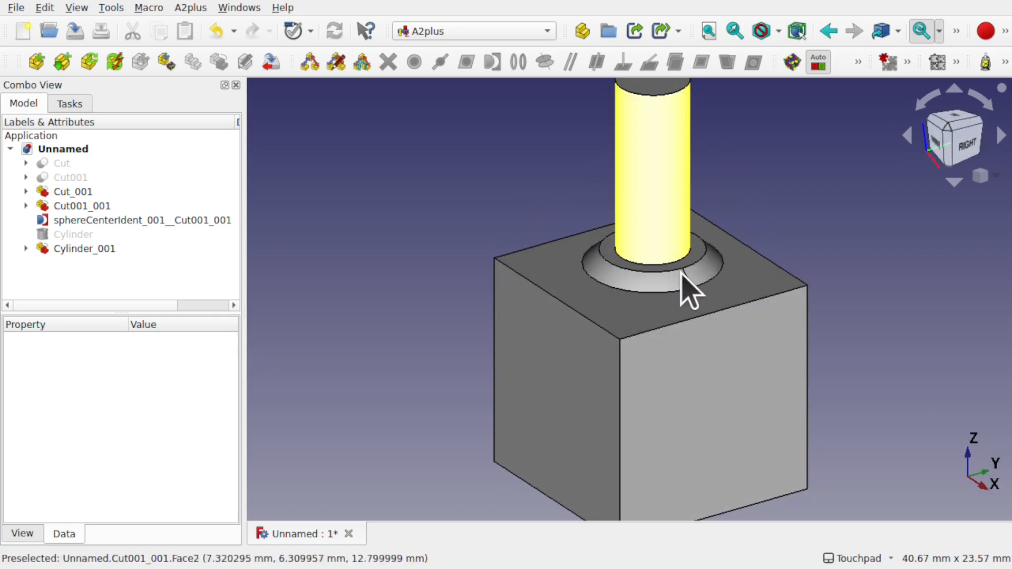
{"action": "left_click_drag", "start_coordinate": [680, 286], "coordinate": [595, 327], "text": "alt"}
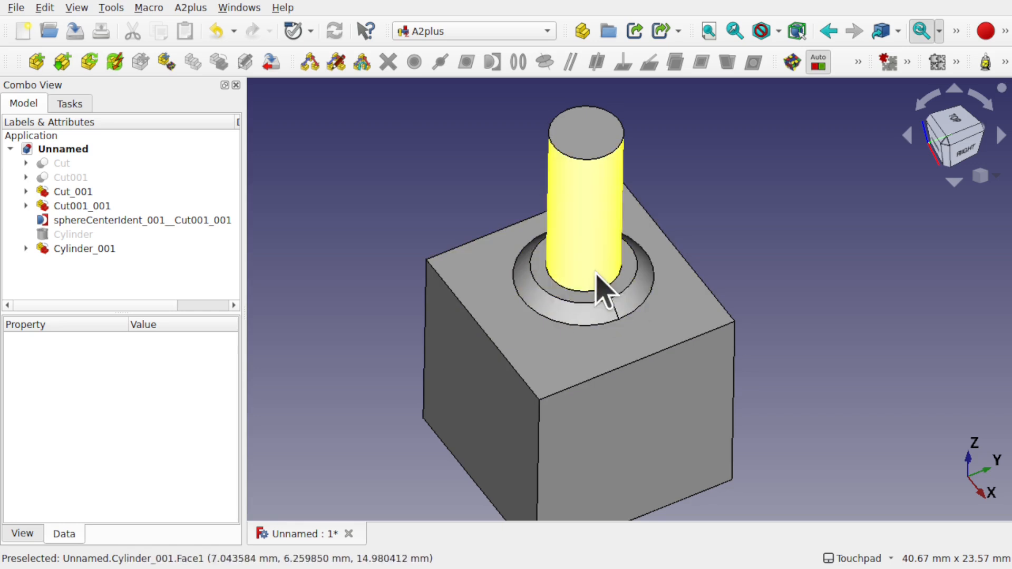
{"action": "left_click_drag", "start_coordinate": [591, 279], "coordinate": [583, 215], "text": "alt"}
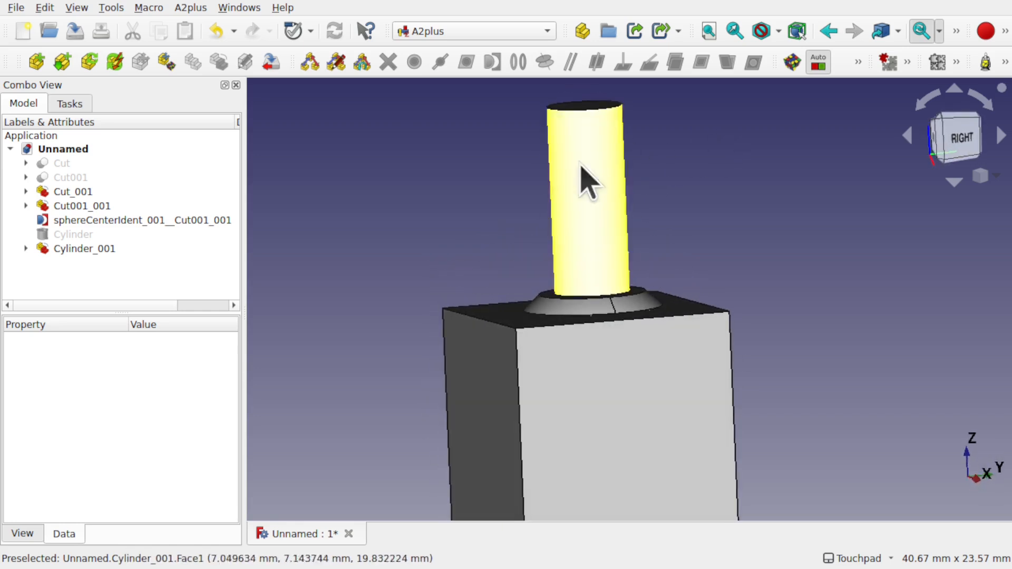
{"action": "left_click", "coordinate": [168, 70]}
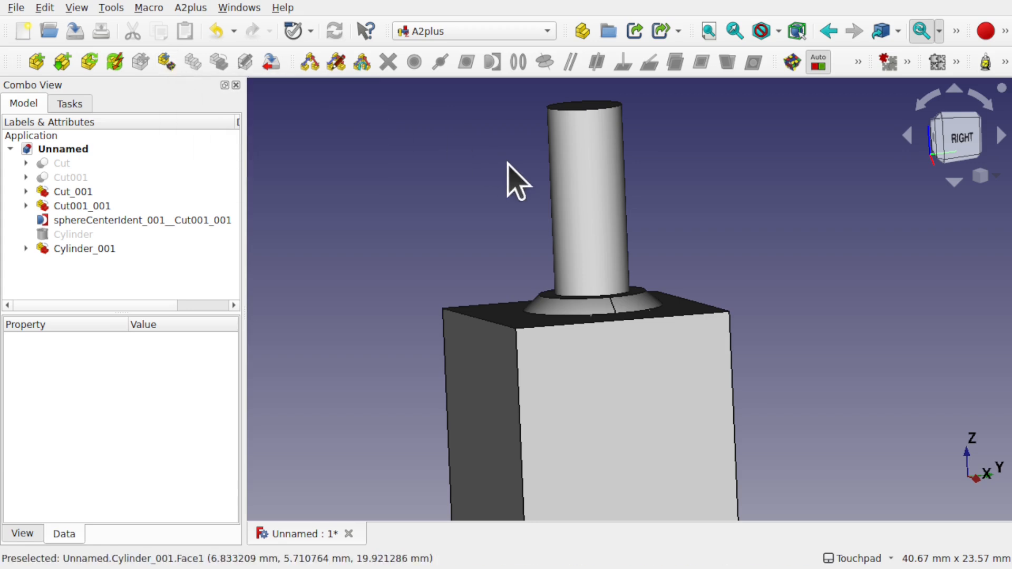
{"action": "left_click_drag", "start_coordinate": [582, 172], "coordinate": [131, 250]}
{"action": "left_click", "coordinate": [959, 140]}
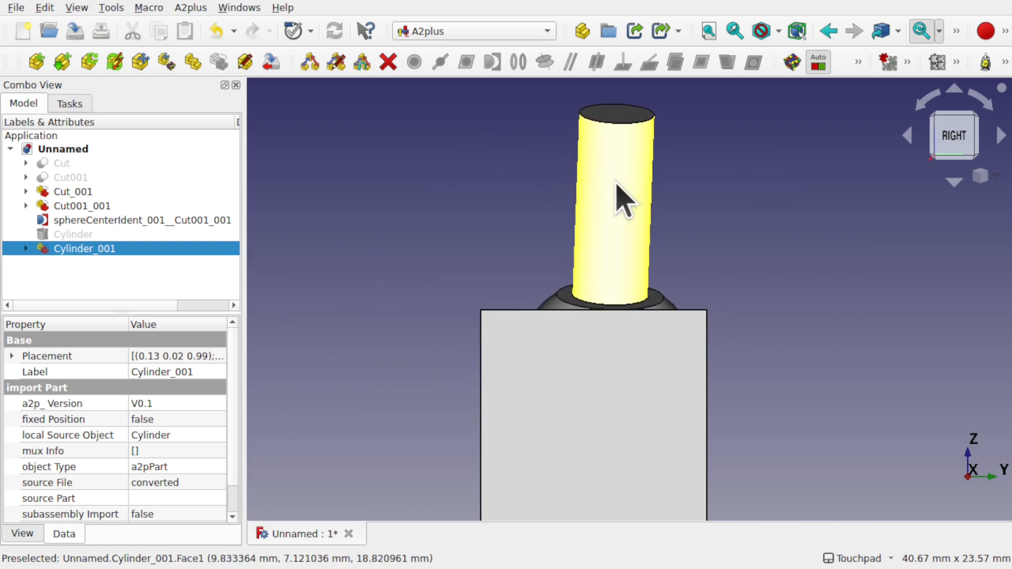
{"action": "left_click", "coordinate": [627, 135]}
{"action": "left_click_drag", "start_coordinate": [651, 234], "coordinate": [660, 279], "text": "shift"}
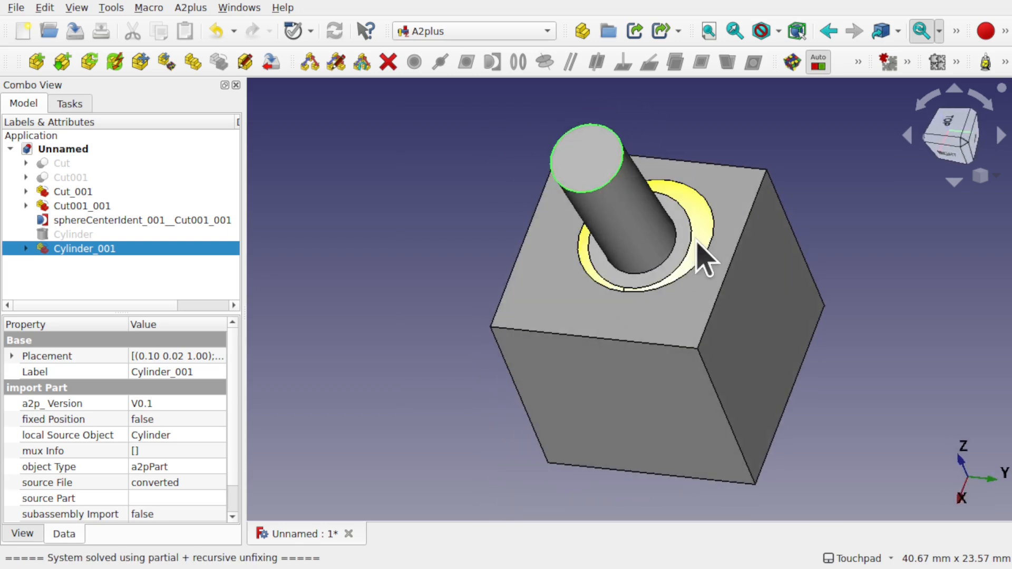
{"action": "left_click_drag", "start_coordinate": [696, 239], "coordinate": [609, 240], "text": "shift"}
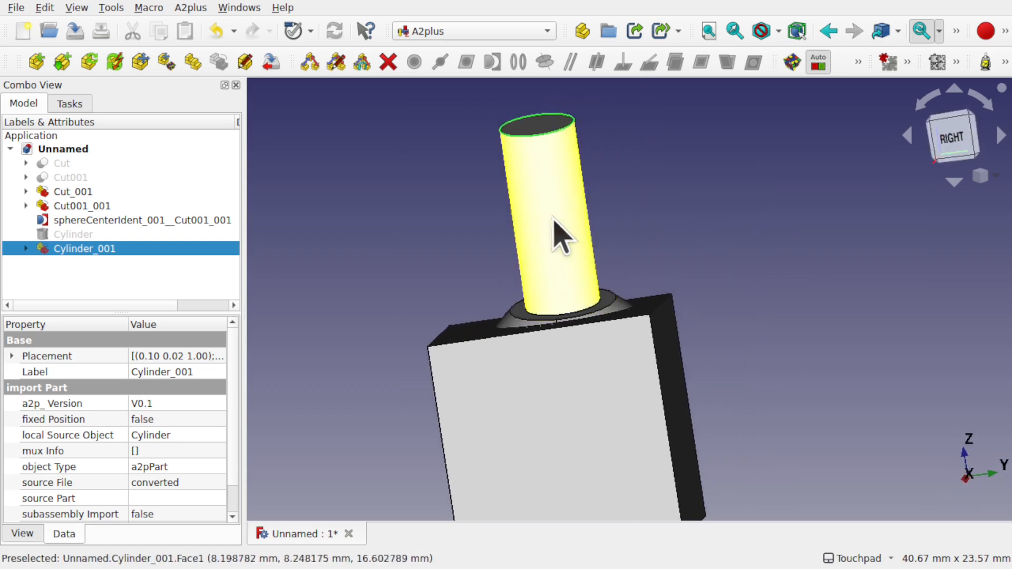
{"action": "left_click_drag", "start_coordinate": [815, 216], "coordinate": [778, 277], "text": "shift"}
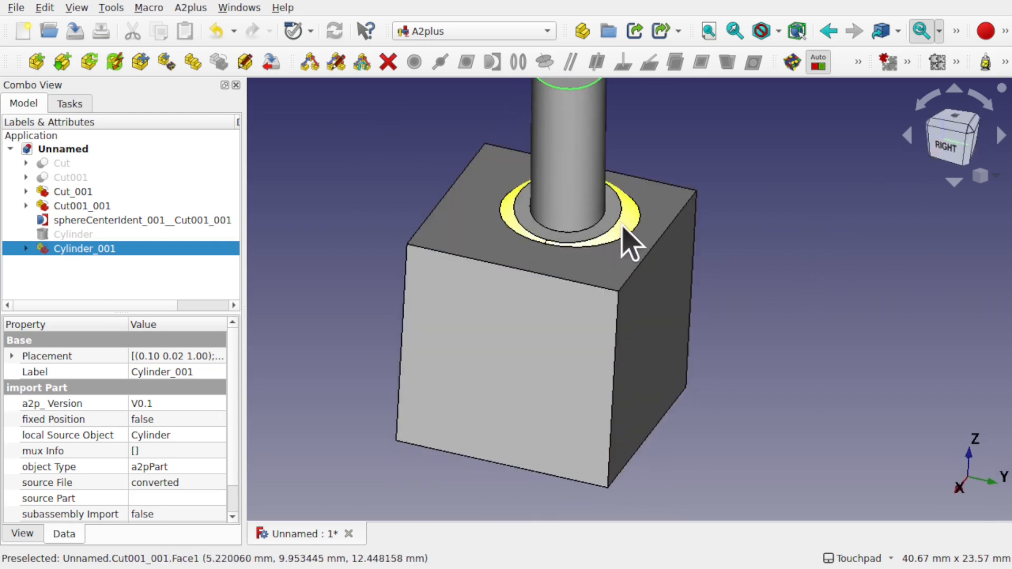
{"action": "middle_click_drag", "start_coordinate": [682, 156], "coordinate": [662, 221], "text": "shift"}
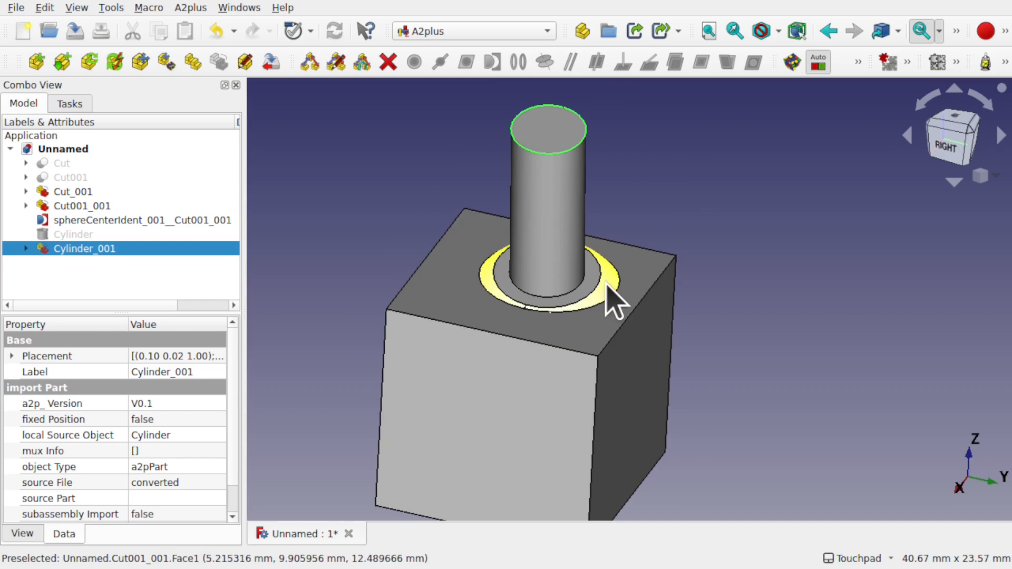
- Transform the cylinder about -14.9 mm along its green axis away from the ball, and solve the constraints to rejoin the parts
{"action": "left_click", "coordinate": [142, 62]}
{"action": "left_click_drag", "start_coordinate": [440, 237], "coordinate": [704, 303]}
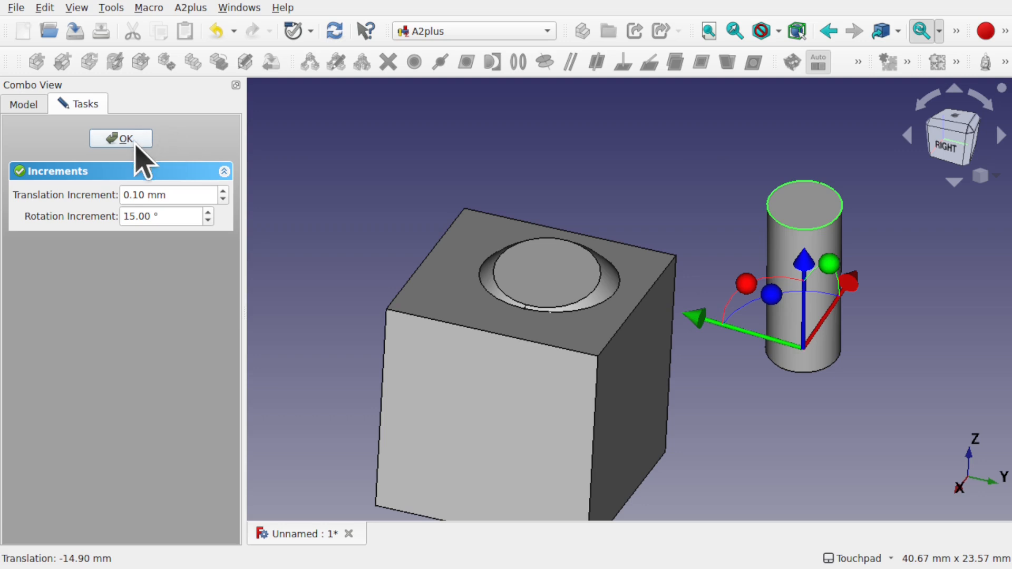
{"action": "left_click", "coordinate": [120, 138]}
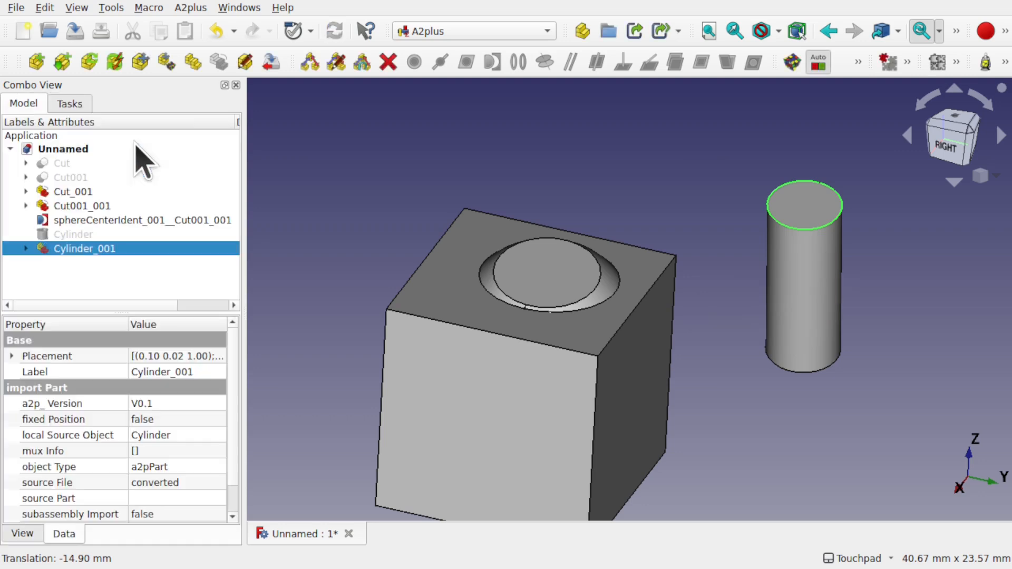
{"action": "left_click", "coordinate": [792, 62]}
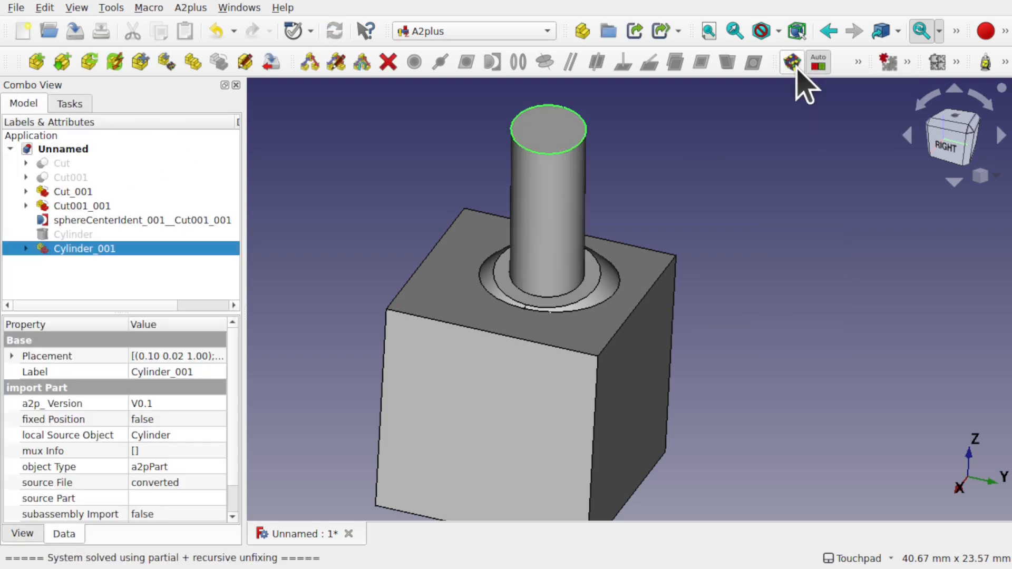
- Transform the ball out of the socket to a spot beside the block, and accept the move
{"action": "left_click", "coordinate": [598, 290]}
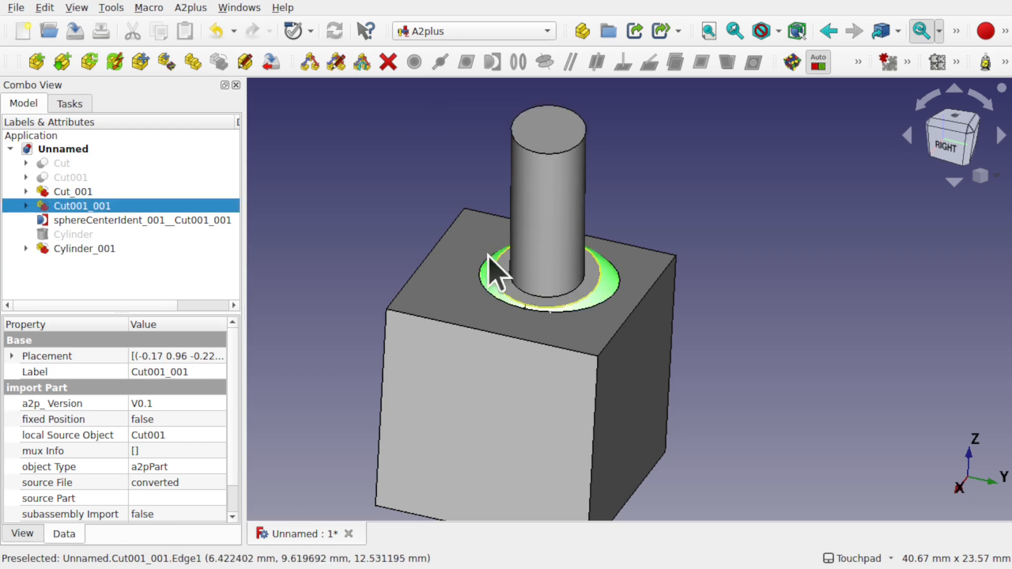
{"action": "left_click", "coordinate": [140, 62]}
{"action": "left_click_drag", "start_coordinate": [847, 373], "coordinate": [993, 427]}
{"action": "left_click", "coordinate": [121, 138]}
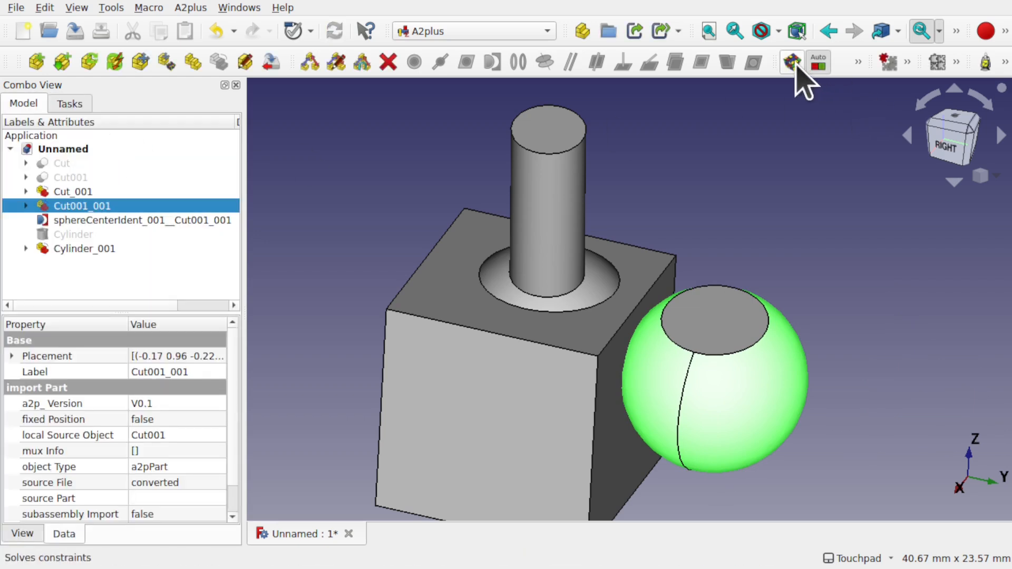
- Solve the constraints to bring the ball back into the block's socket beneath the cylinder
{"action": "left_click", "coordinate": [797, 67]}
{"action": "middle_click_drag", "start_coordinate": [572, 138], "coordinate": [651, 258], "text": "alt"}
{"action": "middle_click_drag", "start_coordinate": [737, 288], "coordinate": [733, 244], "text": "shift"}
{"action": "middle_click_drag", "start_coordinate": [595, 302], "coordinate": [637, 383], "text": "alt"}
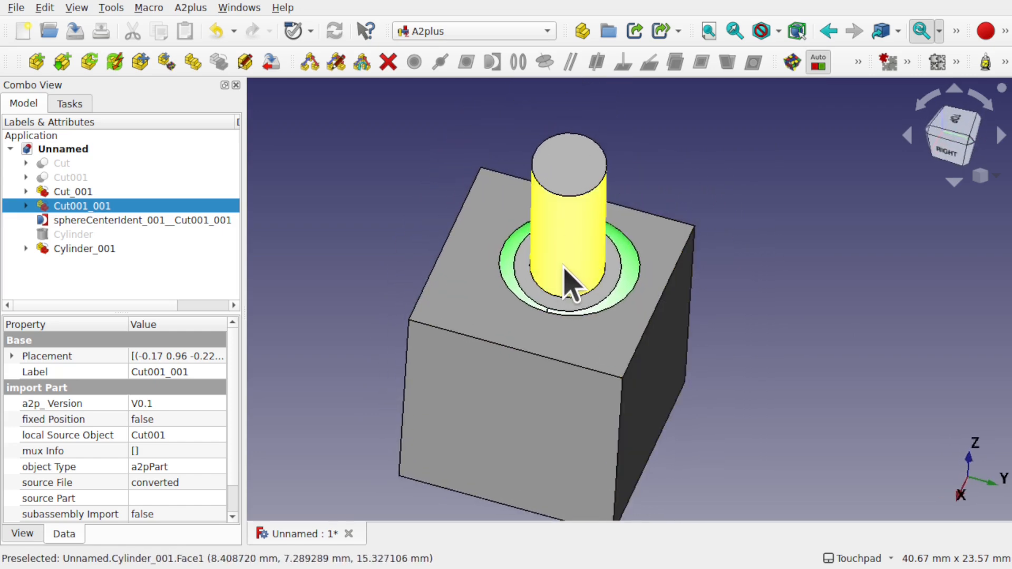
- Move the cylinder under its constraints to a slight tilt in the socket, checking the ball joint from several angles
{"action": "left_click", "coordinate": [164, 61]}
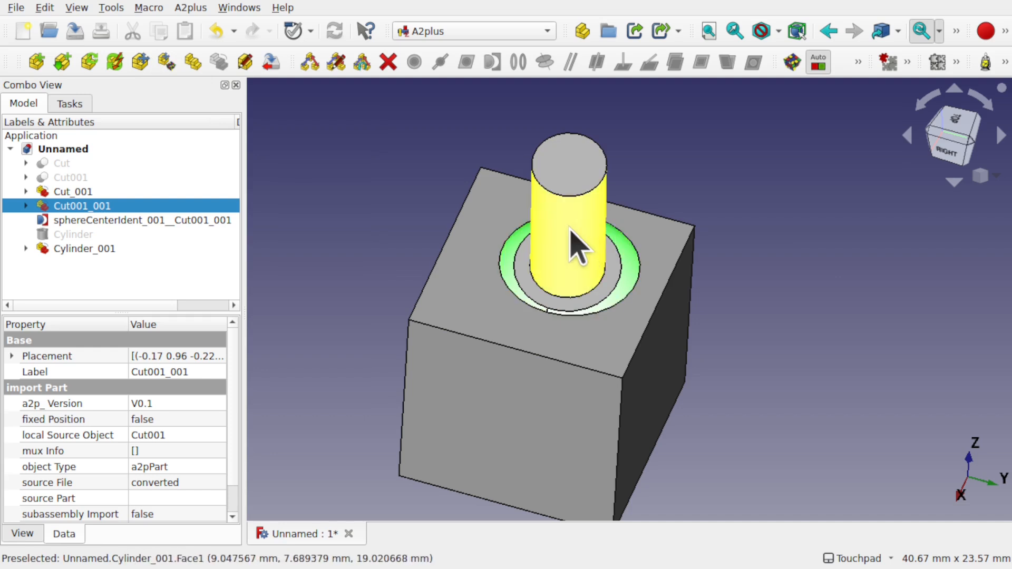
{"action": "left_click", "coordinate": [571, 244]}
{"action": "middle_click_drag", "start_coordinate": [758, 384], "coordinate": [780, 337], "text": "alt"}
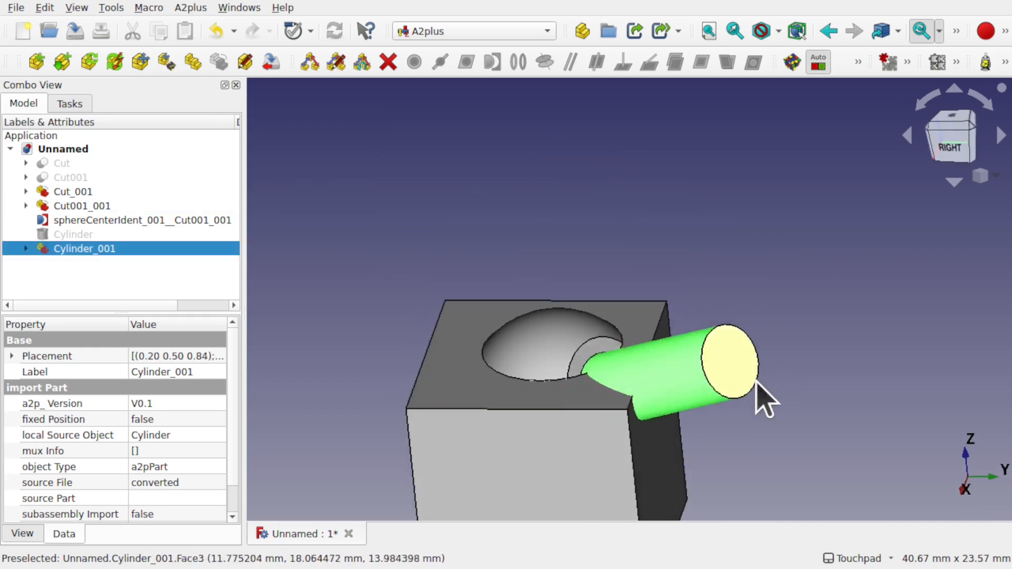
{"action": "middle_click_drag", "start_coordinate": [790, 429], "coordinate": [794, 321], "text": "shift"}
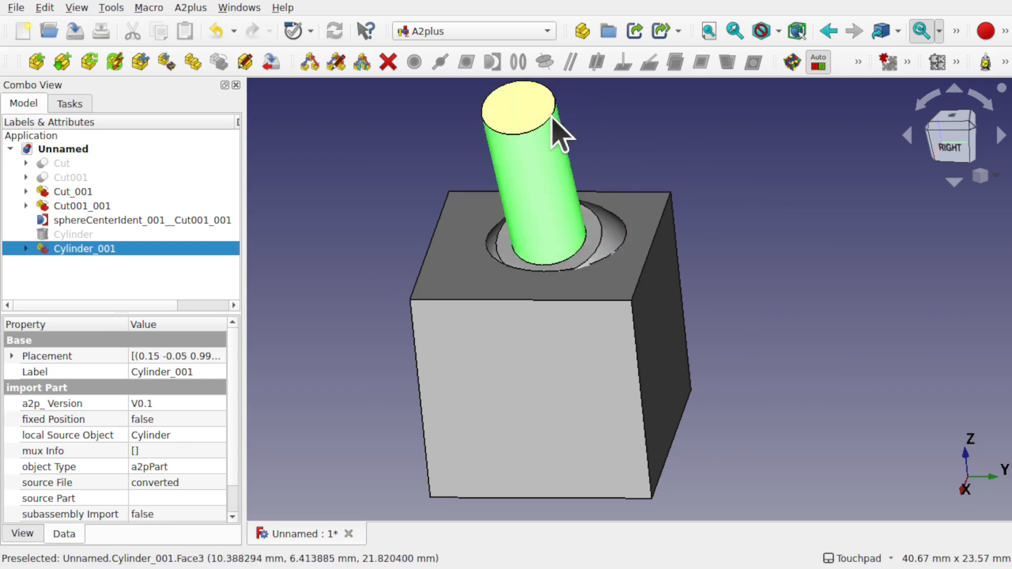
{"action": "left_click", "coordinate": [574, 108]}
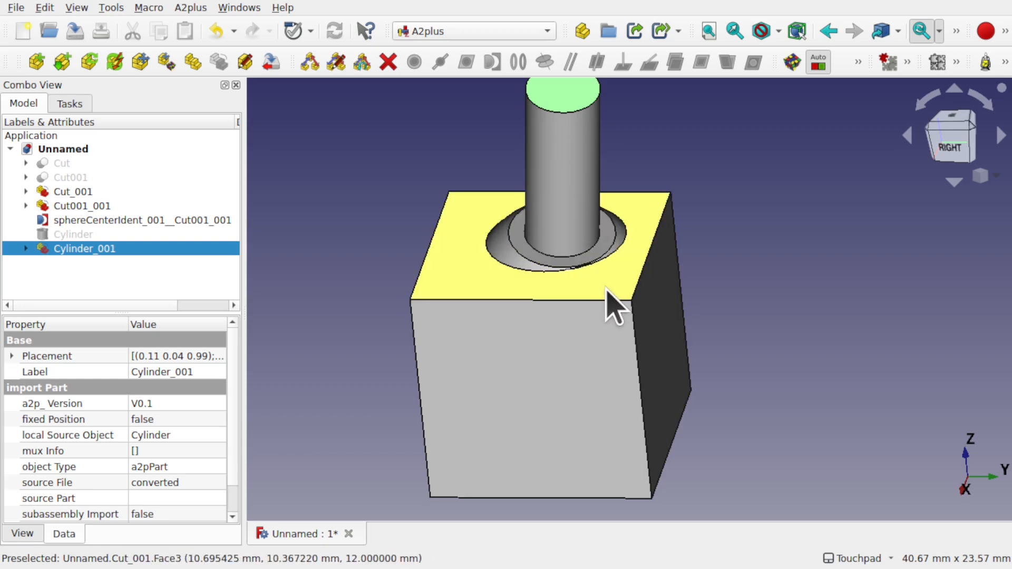
{"action": "left_click_drag", "start_coordinate": [626, 231], "coordinate": [603, 228], "text": "shift"}
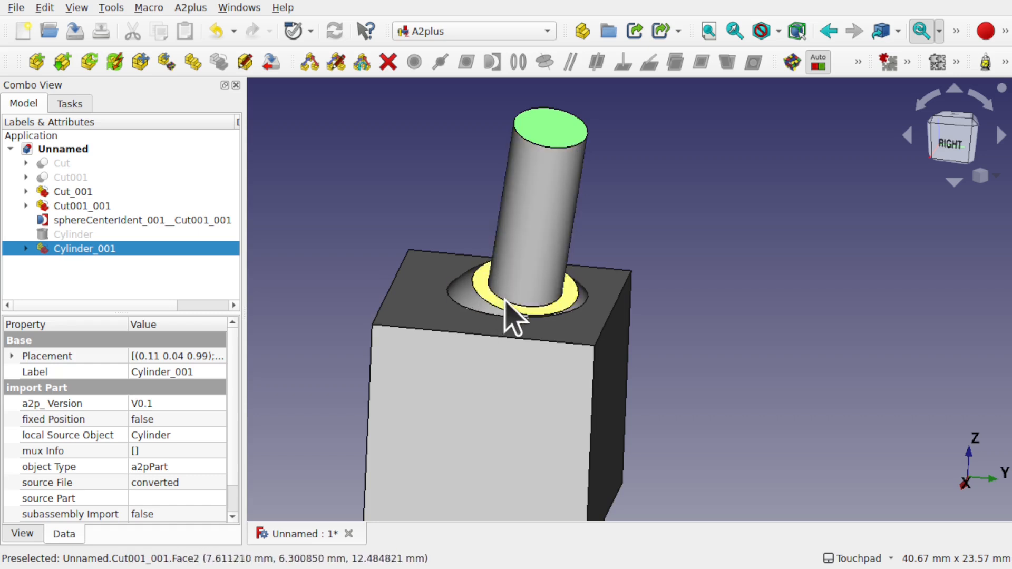
{"action": "left_click_drag", "start_coordinate": [541, 288], "coordinate": [666, 411], "text": "alt"}
{"action": "left_click_drag", "start_coordinate": [596, 275], "coordinate": [528, 156], "text": "alt"}
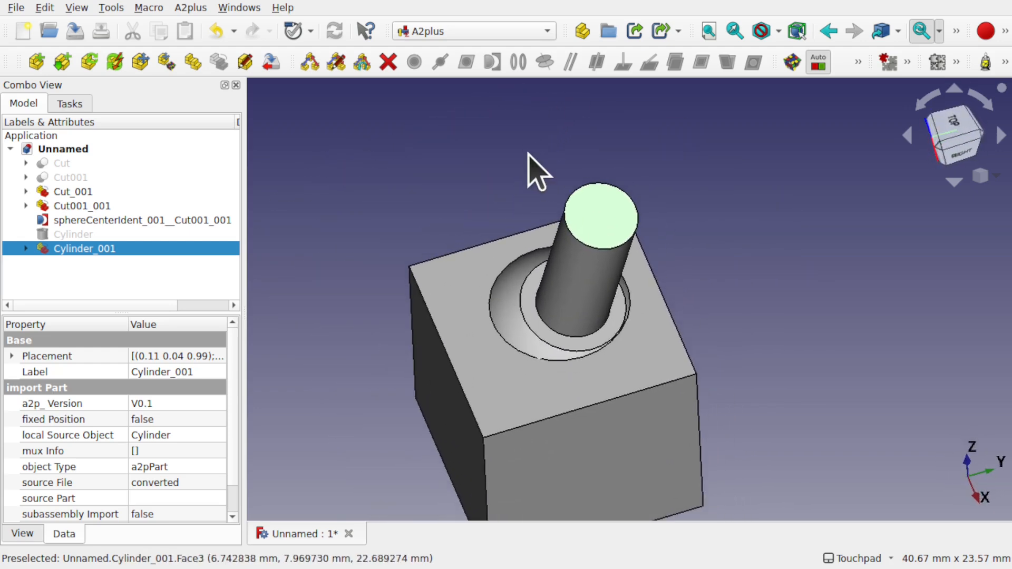
- Set the socket block's fixed Position property to false
{"action": "left_click", "coordinate": [451, 294]}
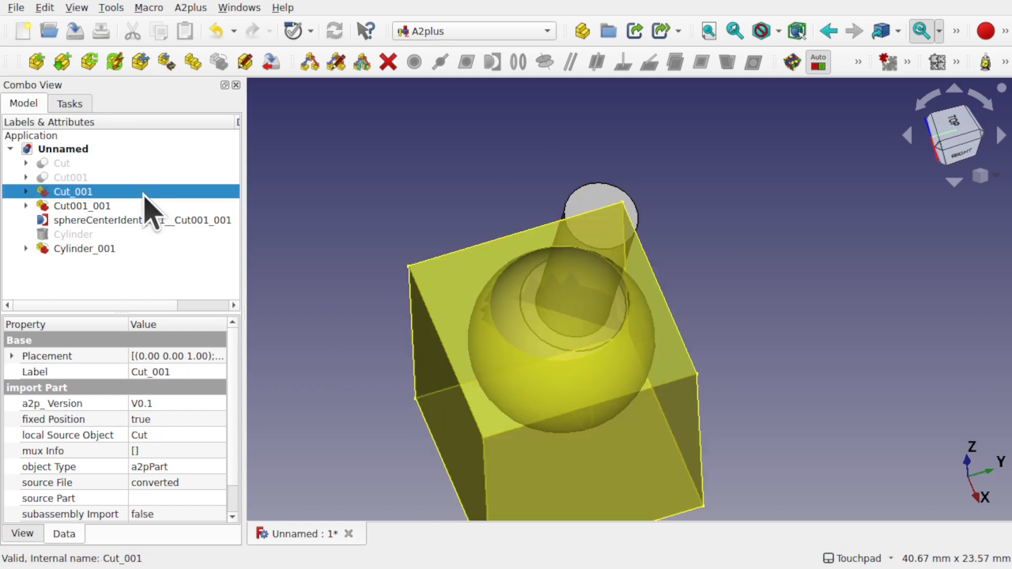
{"action": "left_click", "coordinate": [190, 425]}
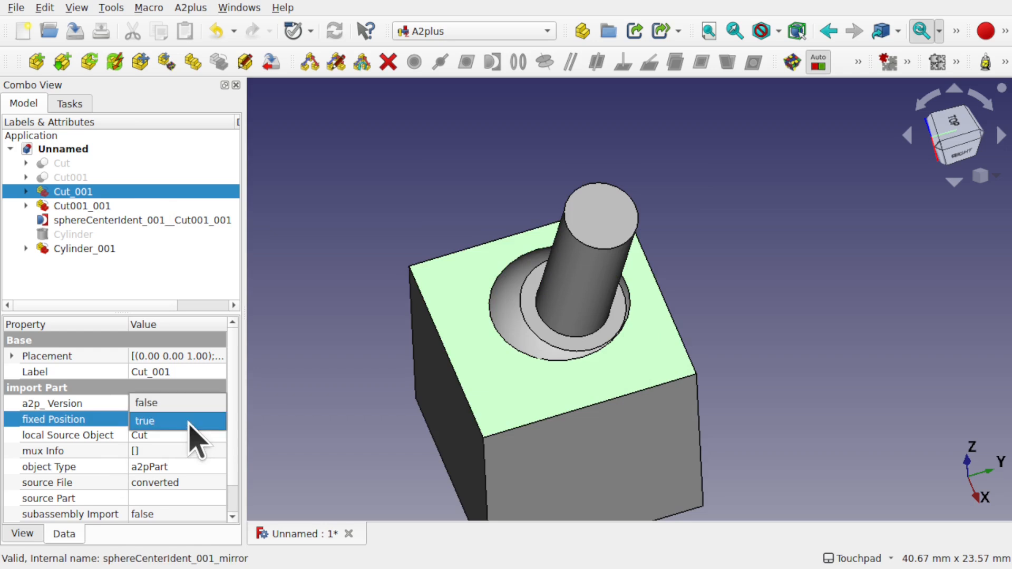
{"action": "left_click", "coordinate": [189, 403]}
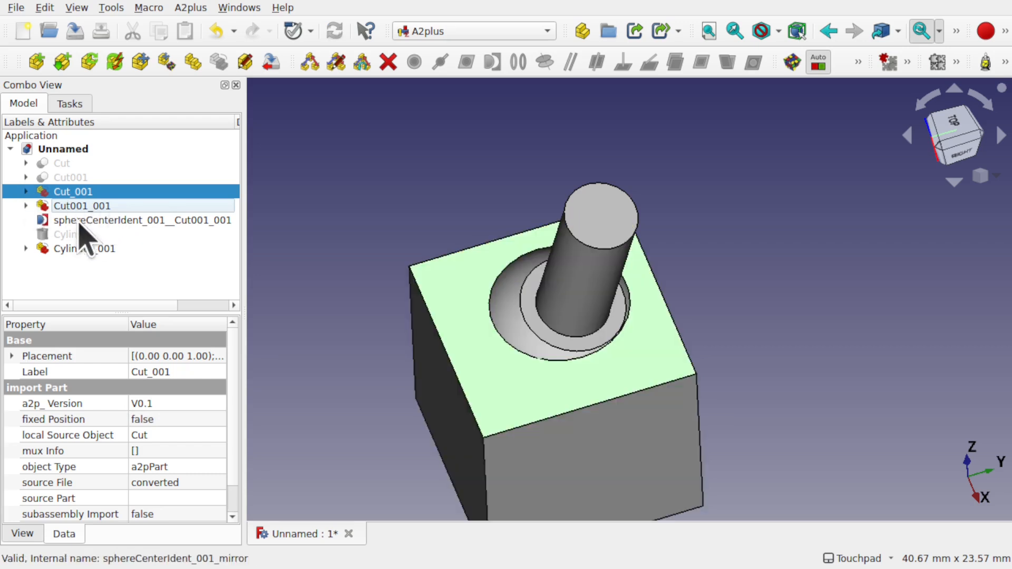
- Delete the sphere center constraint between ball and block and the circular edge constraint between ball and cylinder
{"action": "left_click", "coordinate": [109, 221]}
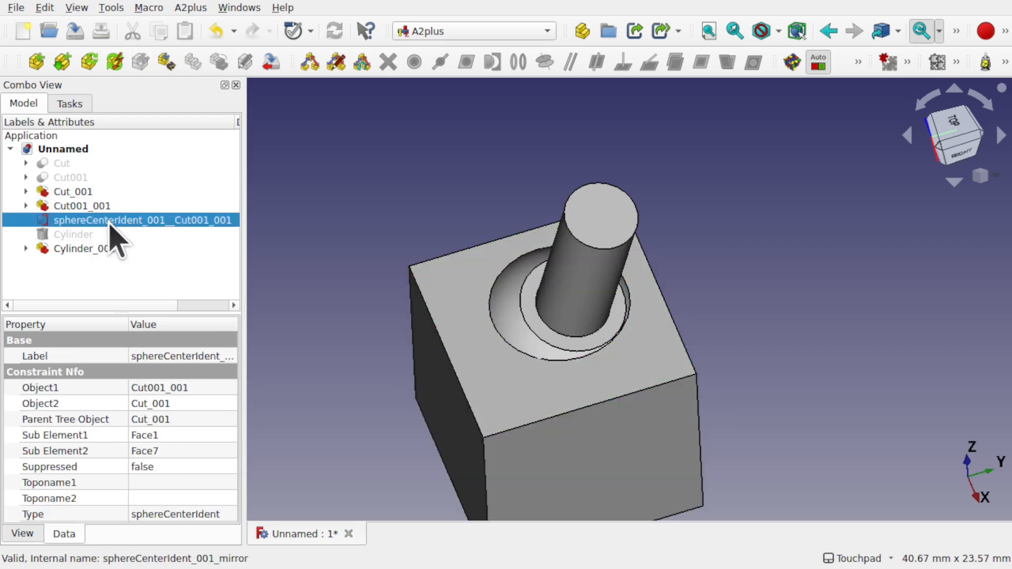
{"action": "key", "text": "Delete"}
{"action": "left_click", "coordinate": [26, 205]}
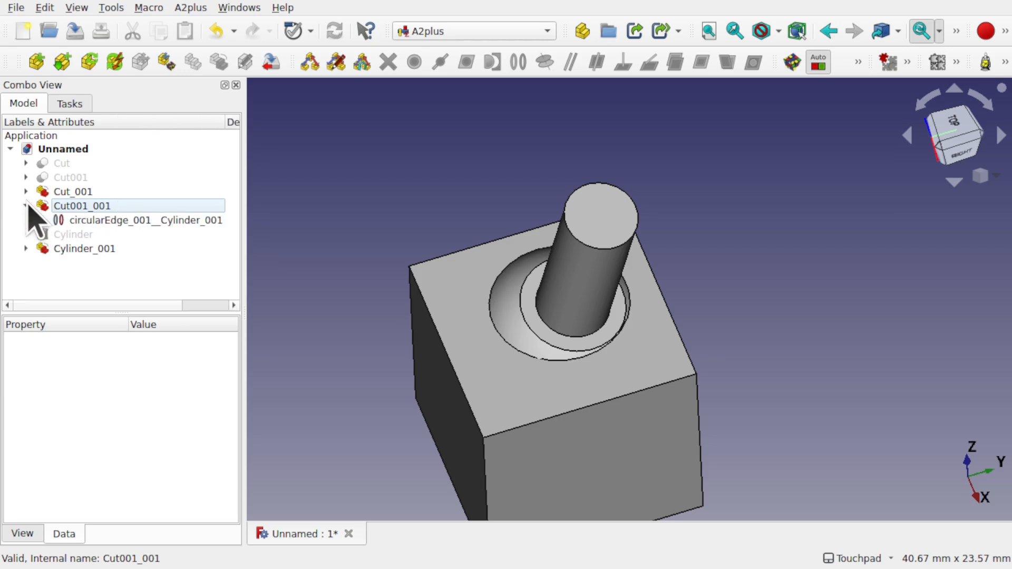
{"action": "left_click", "coordinate": [113, 221]}
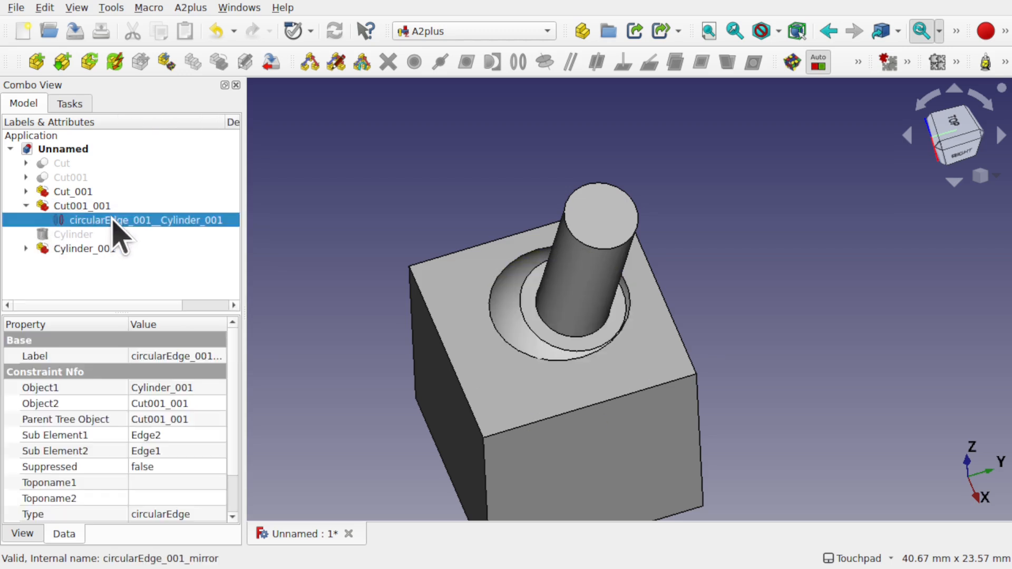
{"action": "key", "text": "Delete"}
{"action": "left_click", "coordinate": [27, 235]}
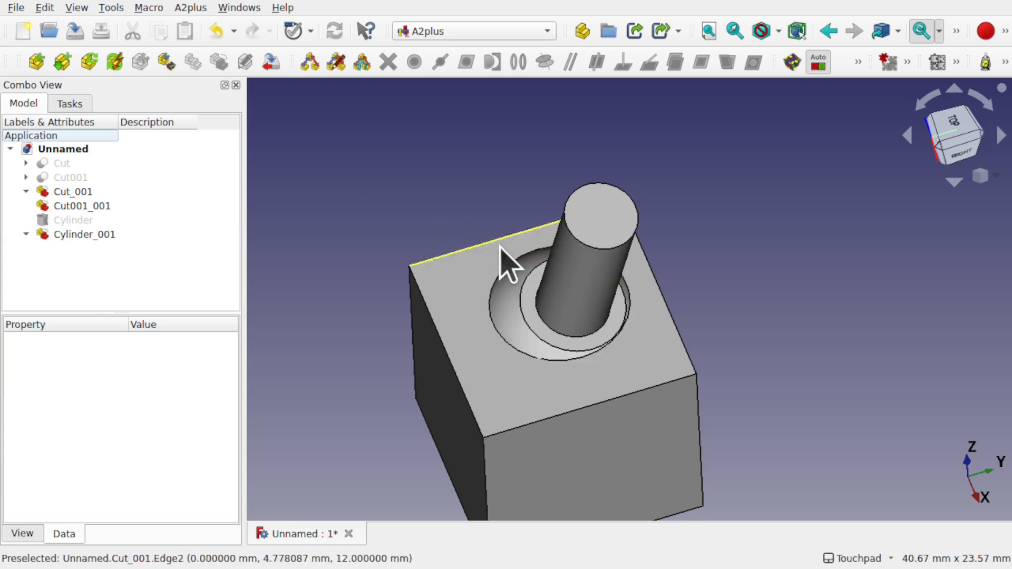
- Delete the socket block part, leaving only the ball and cylinder in the assembly
{"action": "left_click", "coordinate": [464, 316]}
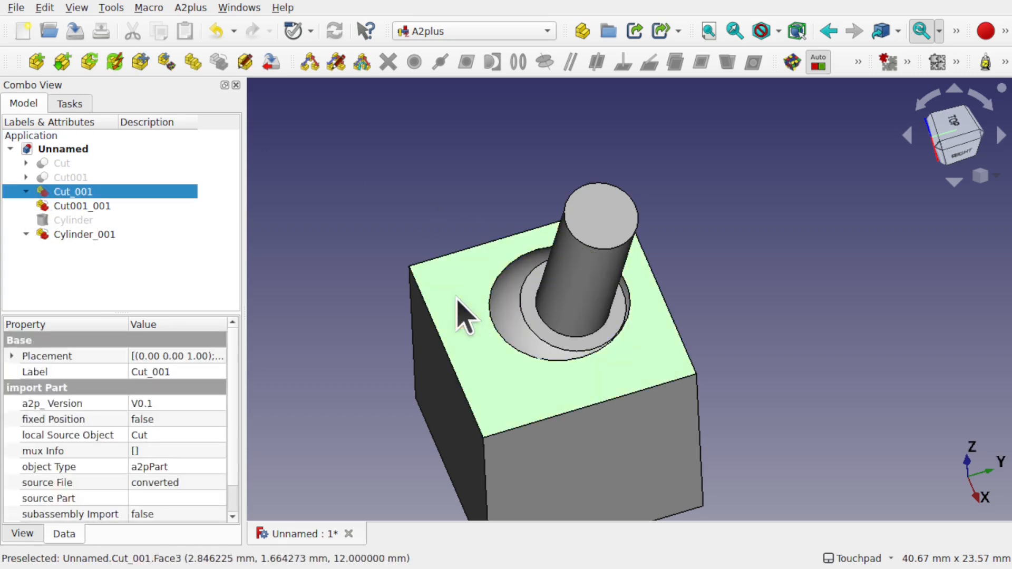
{"action": "key", "text": "Delete"}
{"action": "left_click_drag", "start_coordinate": [711, 340], "coordinate": [715, 252], "text": "alt"}
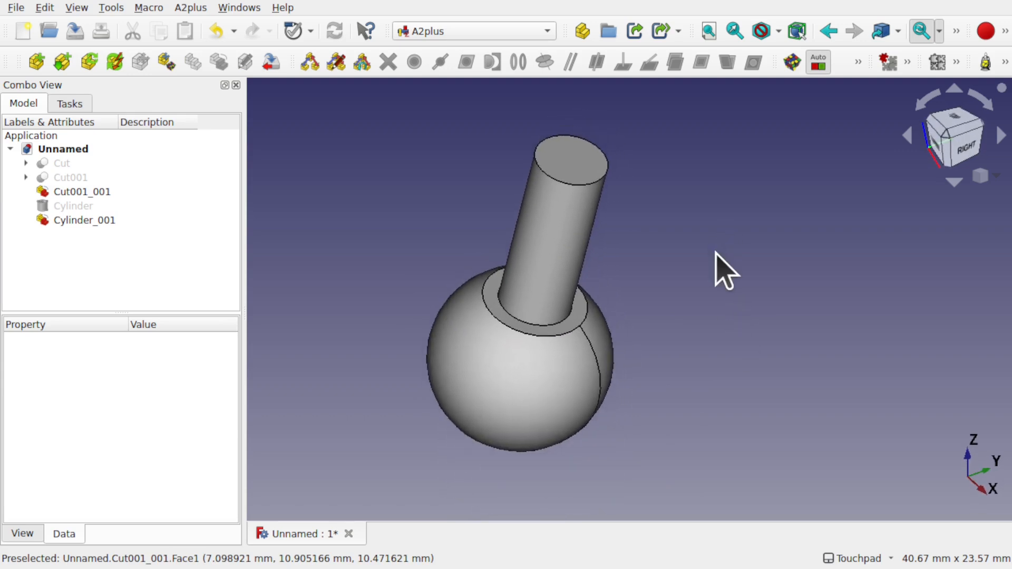
- Move the unconstrained cylinder away from the ball to a spot above and beside it
{"action": "left_click", "coordinate": [167, 62]}
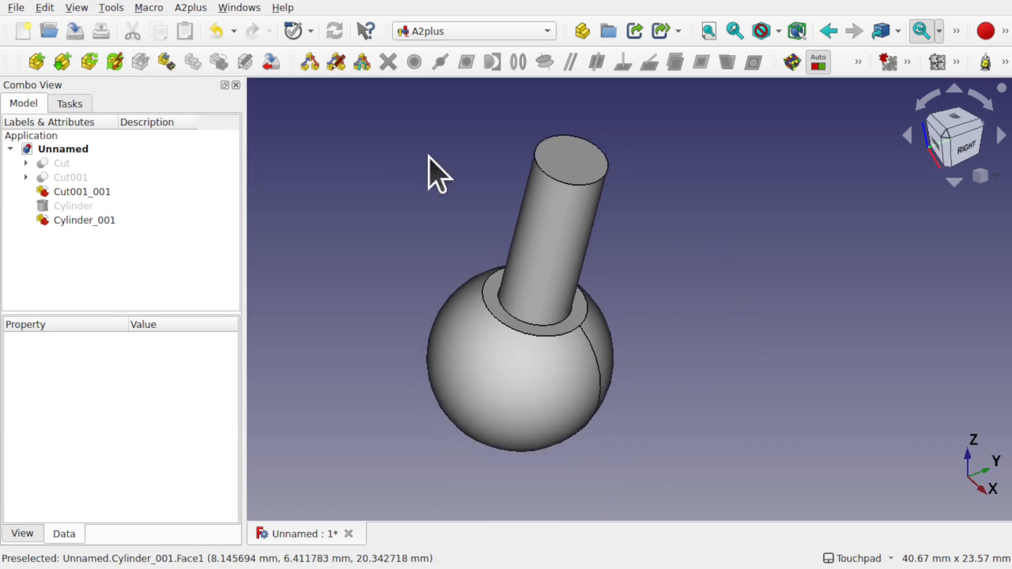
{"action": "left_click", "coordinate": [542, 248]}
{"action": "left_click", "coordinate": [801, 295]}
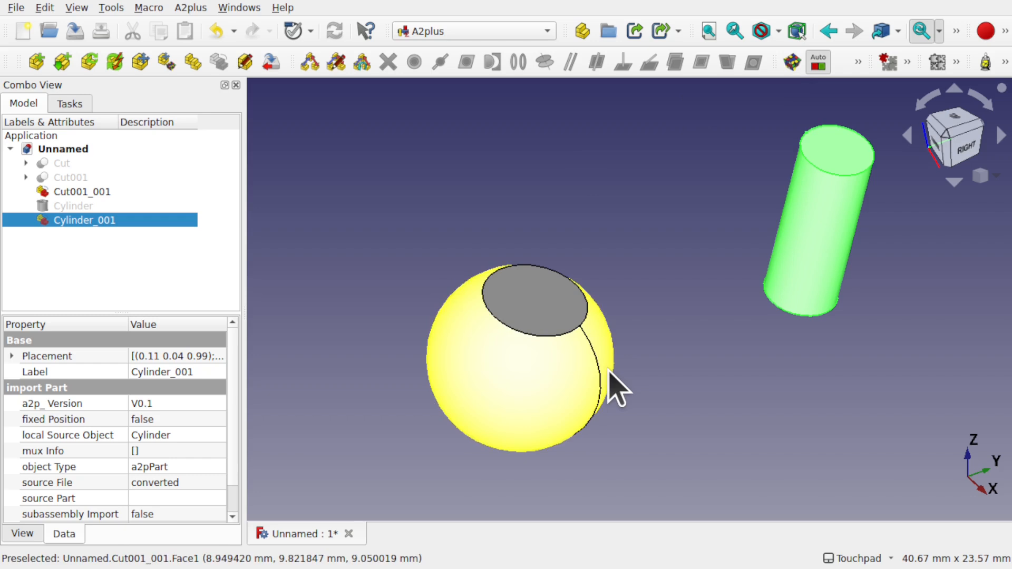
- Set the ball's fixed Position property to true
{"action": "left_click", "coordinate": [486, 367]}
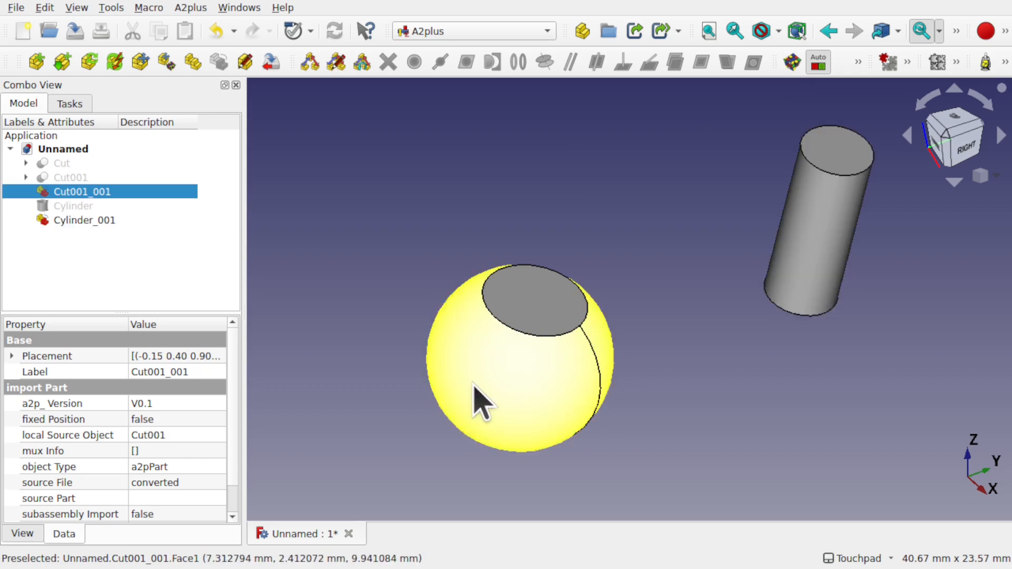
{"action": "left_click", "coordinate": [184, 422]}
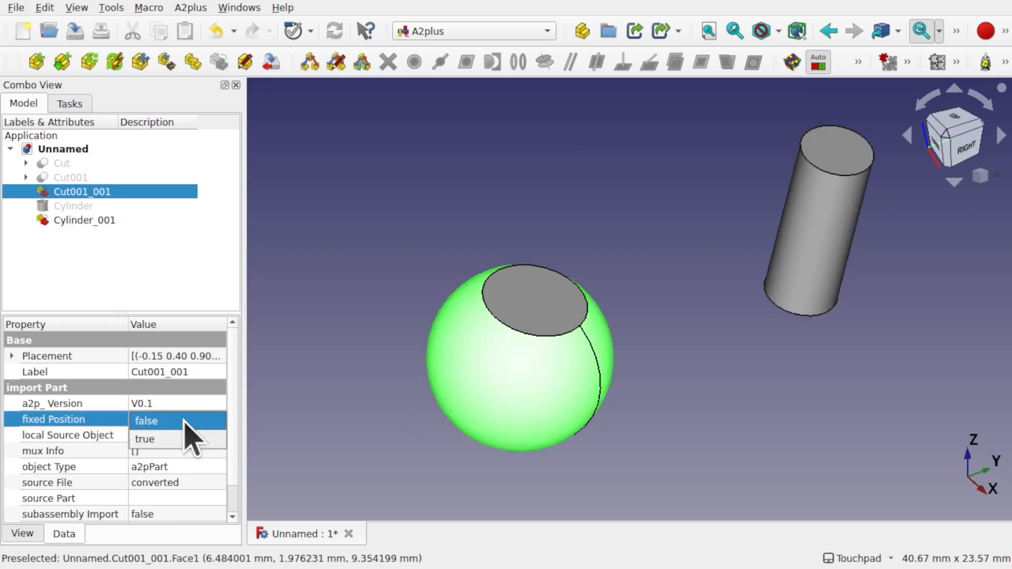
{"action": "left_click", "coordinate": [176, 438]}
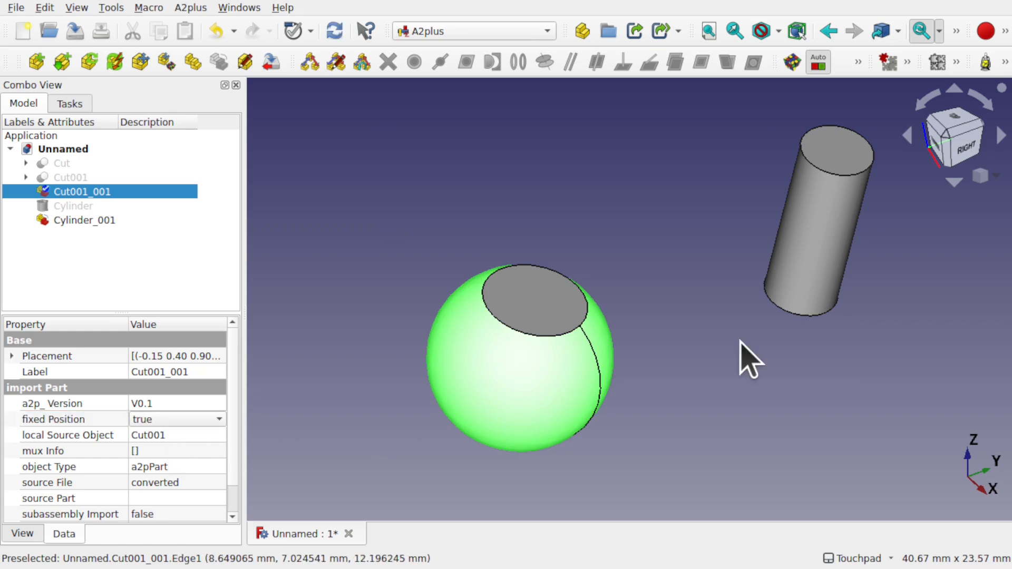
- Add a circular edge constraint between the cylinder's bottom edge and the fixed ball's flat-face edge, aligned with 0.00 mm offset, and accept it
{"action": "left_click", "coordinate": [797, 317]}
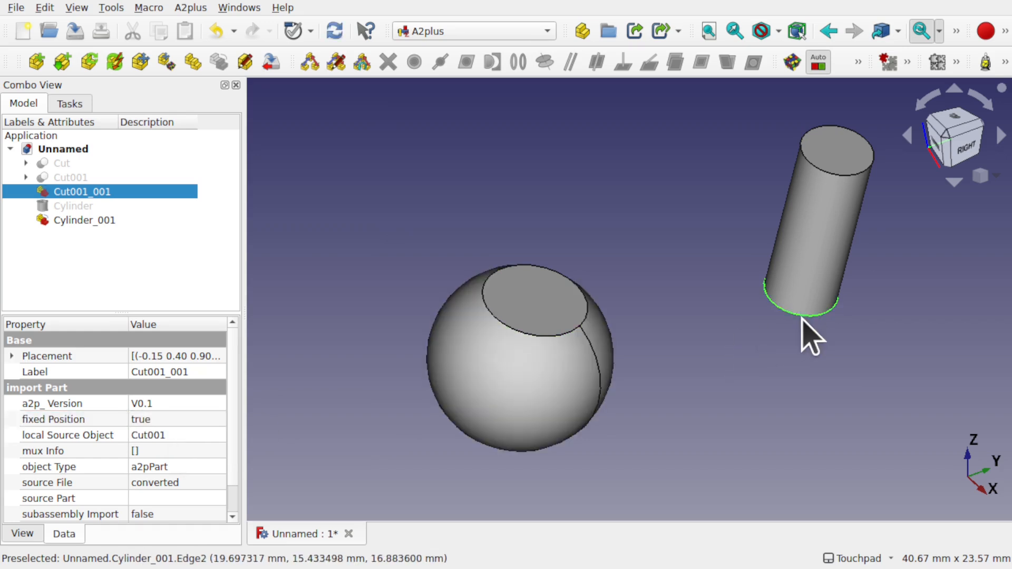
{"action": "left_click", "coordinate": [541, 336], "text": "ctrl"}
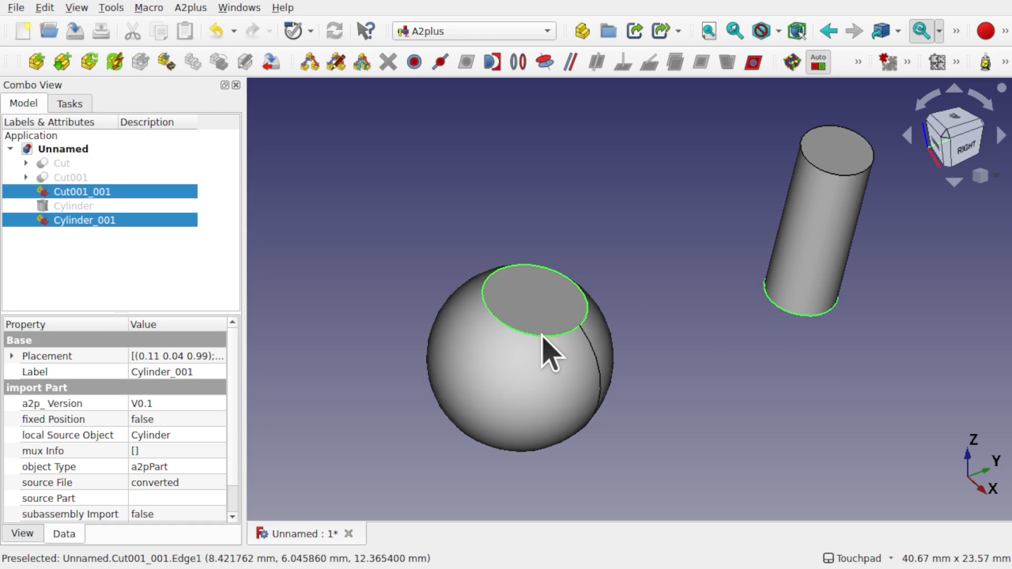
{"action": "left_click", "coordinate": [519, 63]}
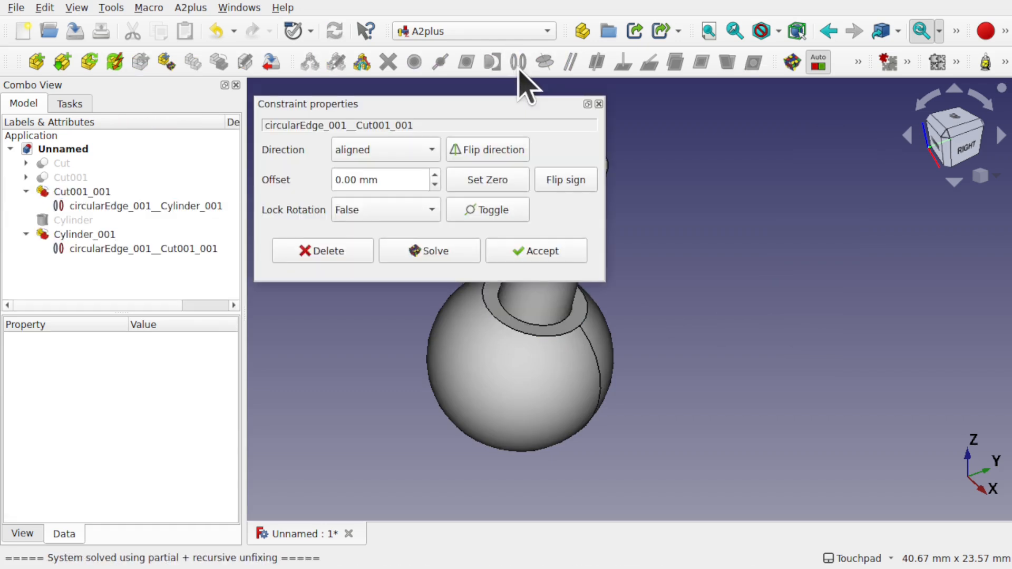
{"action": "left_click", "coordinate": [536, 252]}
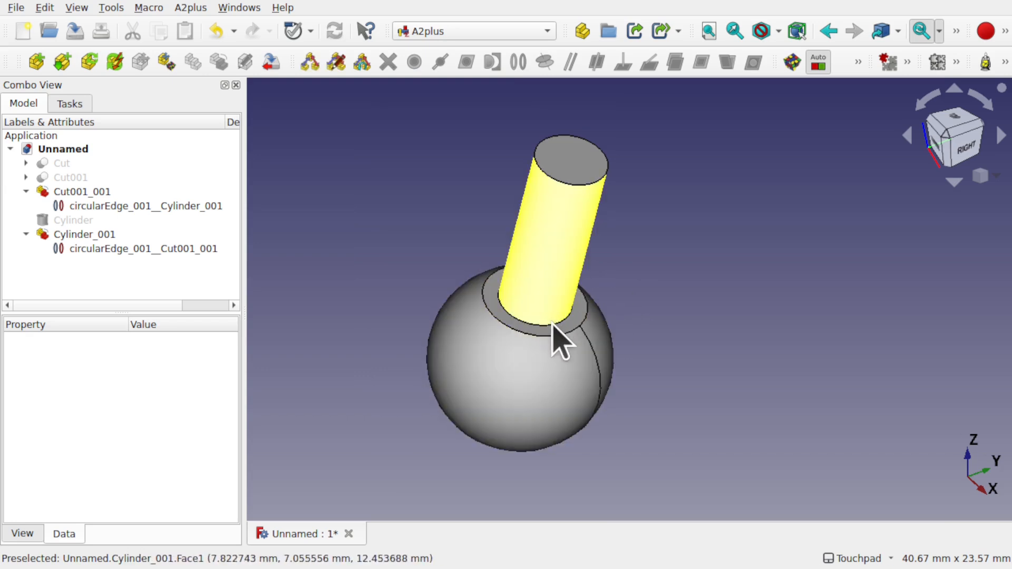
{"action": "middle_click_drag", "start_coordinate": [551, 322], "coordinate": [546, 366], "text": "shift"}
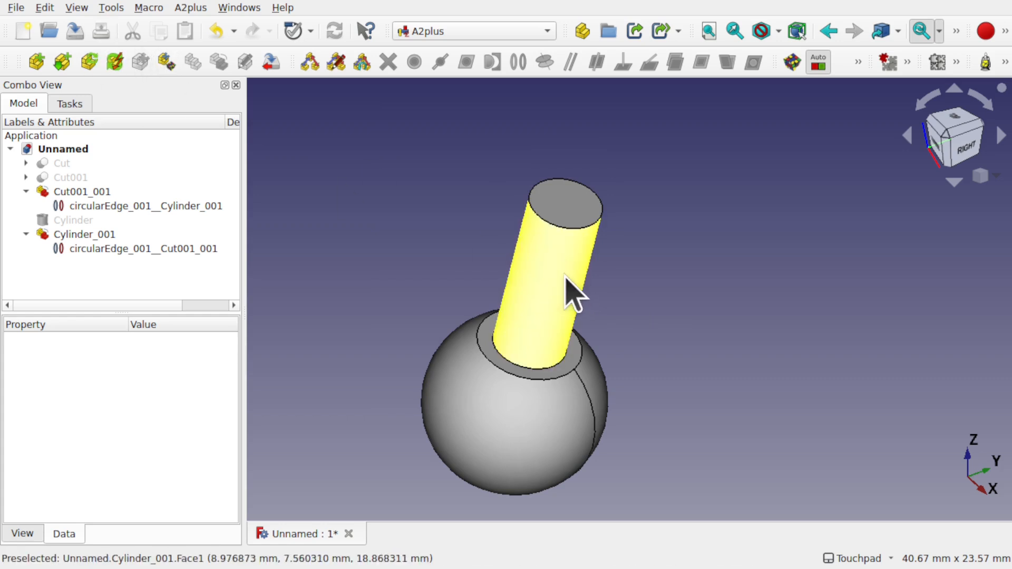
{"action": "left_click", "coordinate": [572, 294]}
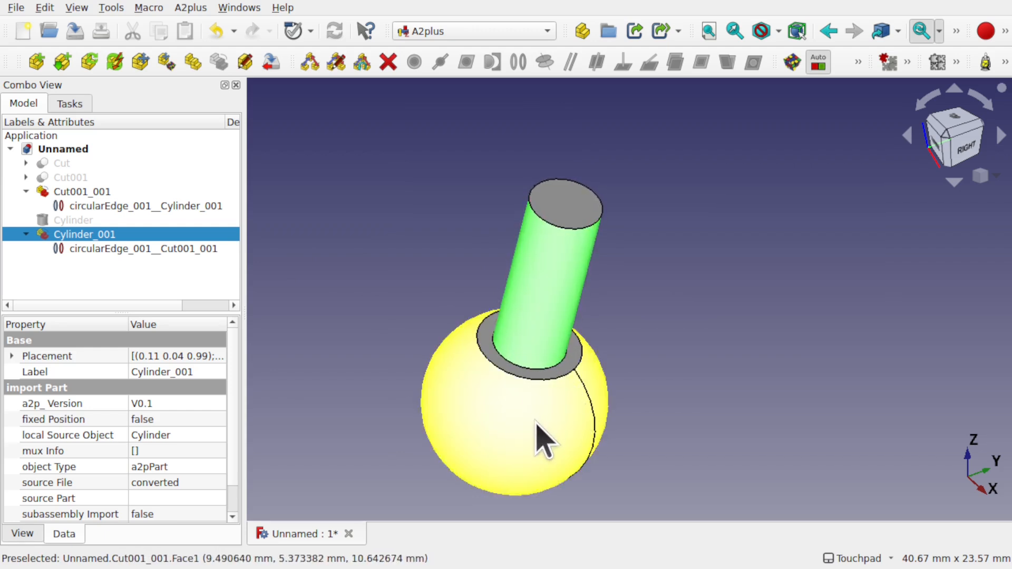
{"action": "left_click", "coordinate": [426, 200]}
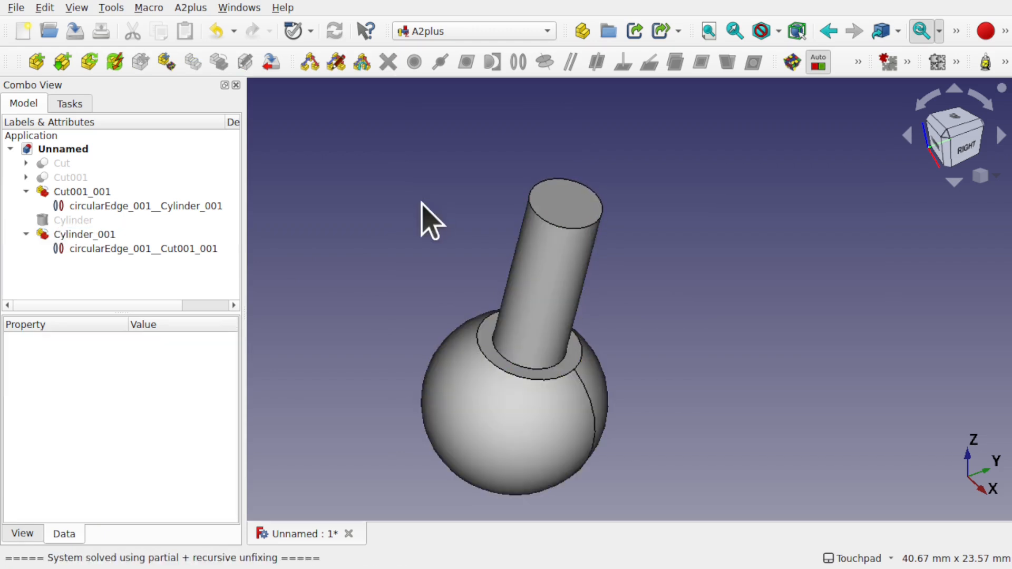
- Create a duplicate of the cylinder attached to the ball
{"action": "left_click", "coordinate": [84, 235]}
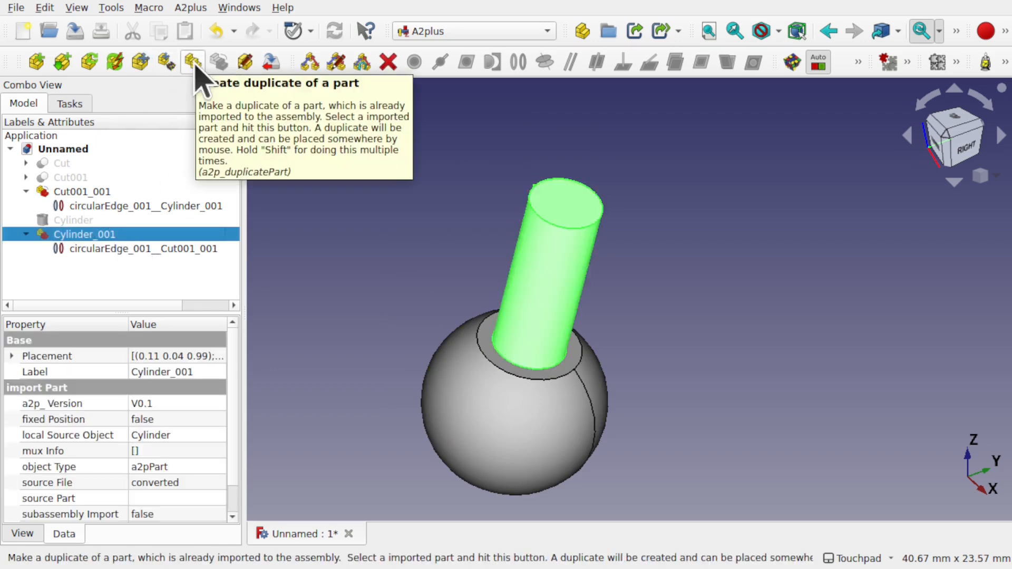
{"action": "left_click", "coordinate": [189, 7]}
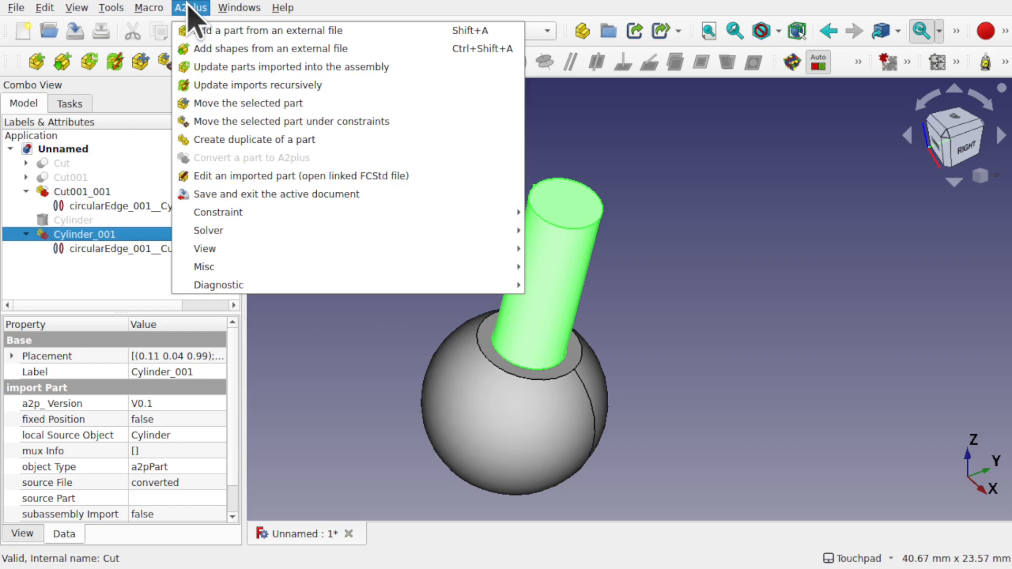
{"action": "left_click", "coordinate": [245, 140]}
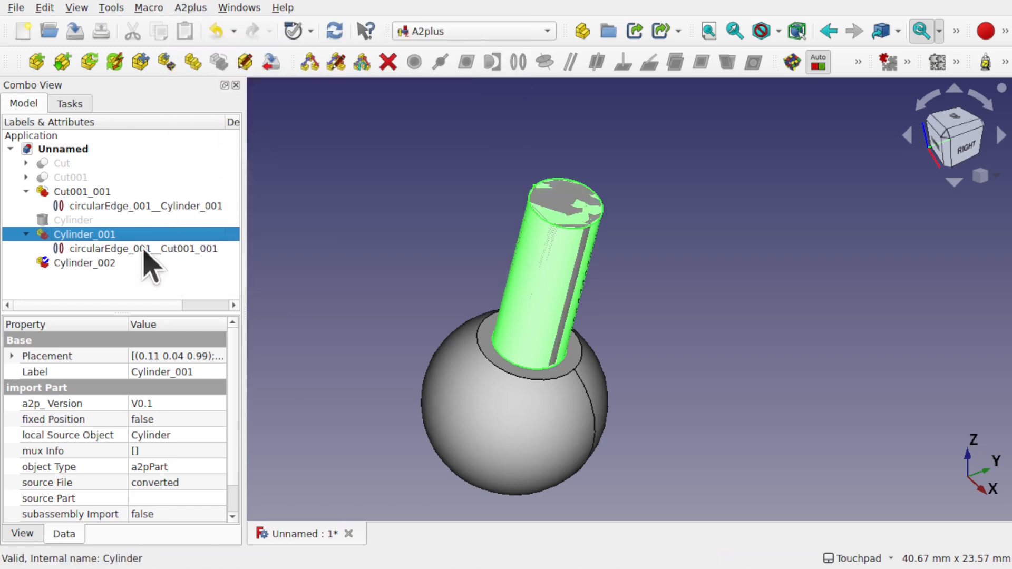
- Move the duplicated cylinder to free space beside the ball and the original cylinder, and confirm its placement
{"action": "left_click", "coordinate": [101, 280]}
{"action": "left_click", "coordinate": [98, 266]}
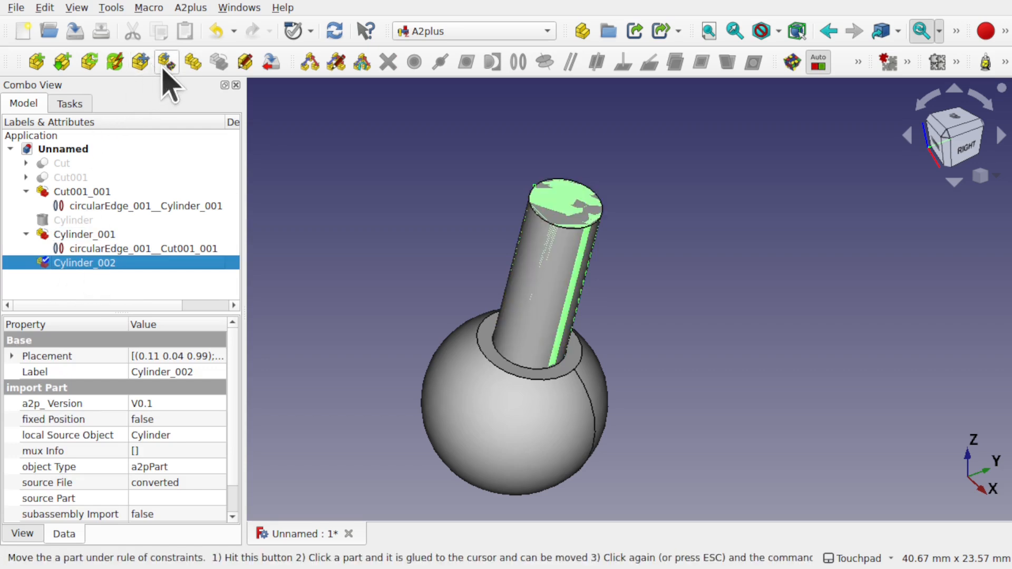
{"action": "left_click", "coordinate": [142, 62]}
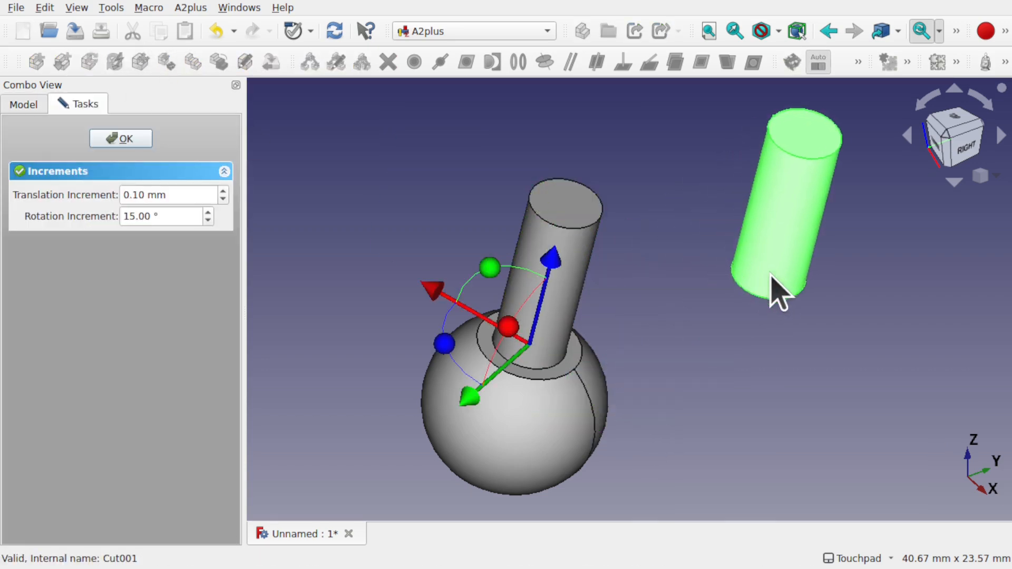
{"action": "left_click", "coordinate": [774, 286]}
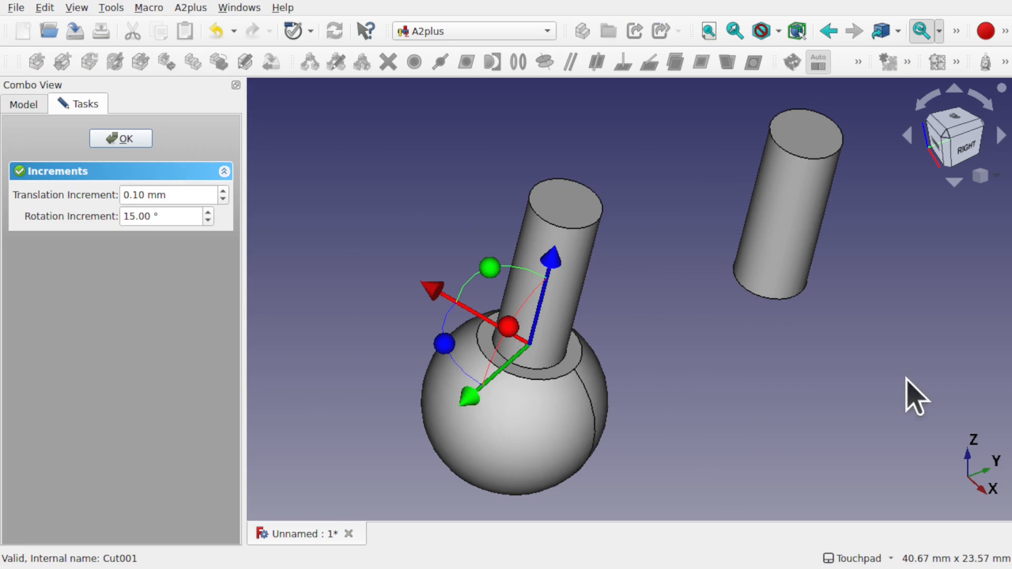
{"action": "left_click", "coordinate": [131, 145]}
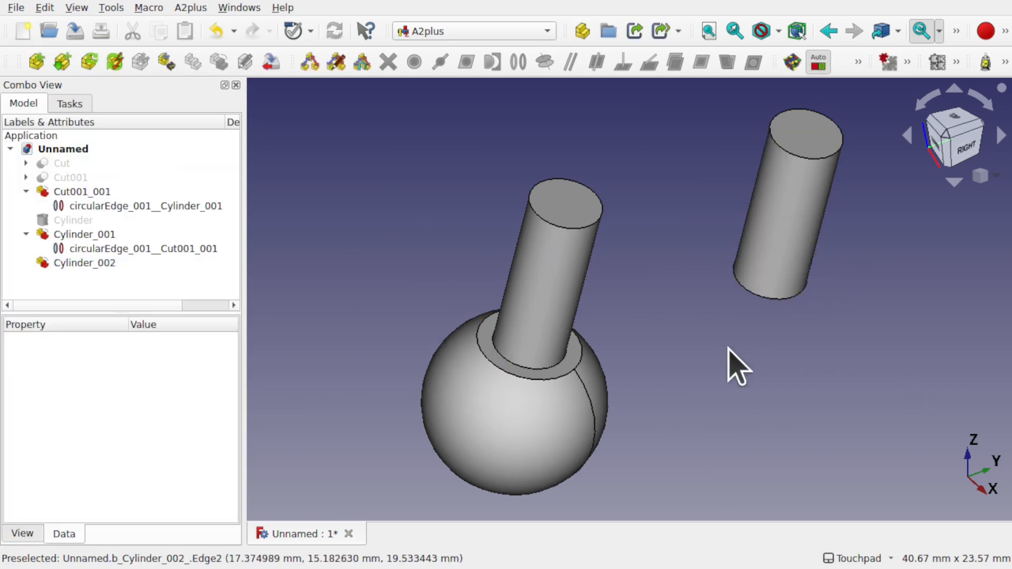
- Add a circular edge constraint between the duplicate cylinder's bottom edge and the attached cylinder's top edge, aligned with 0.00 mm offset, and accept it
{"action": "left_click", "coordinate": [769, 298]}
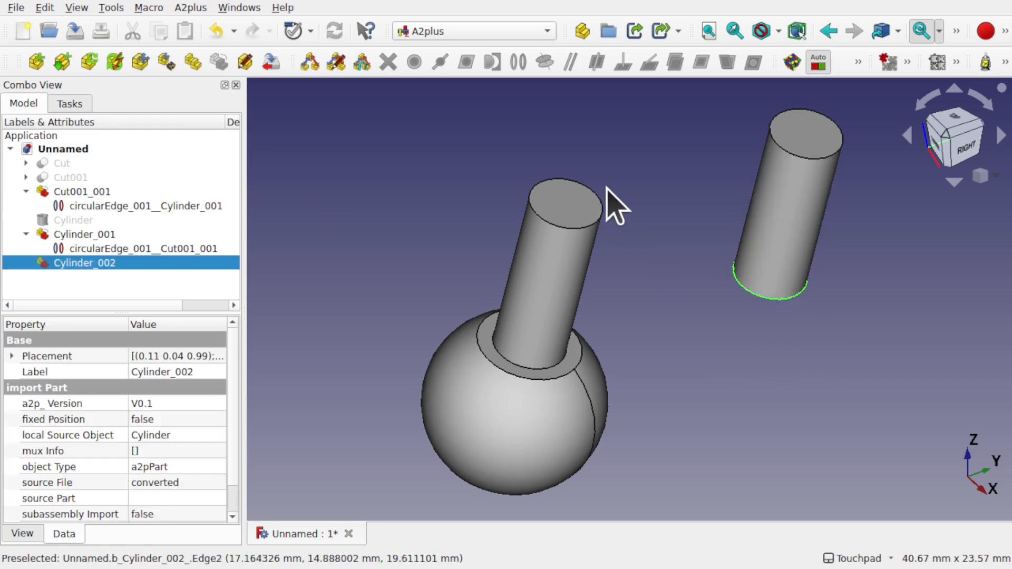
{"action": "left_click", "coordinate": [601, 207]}
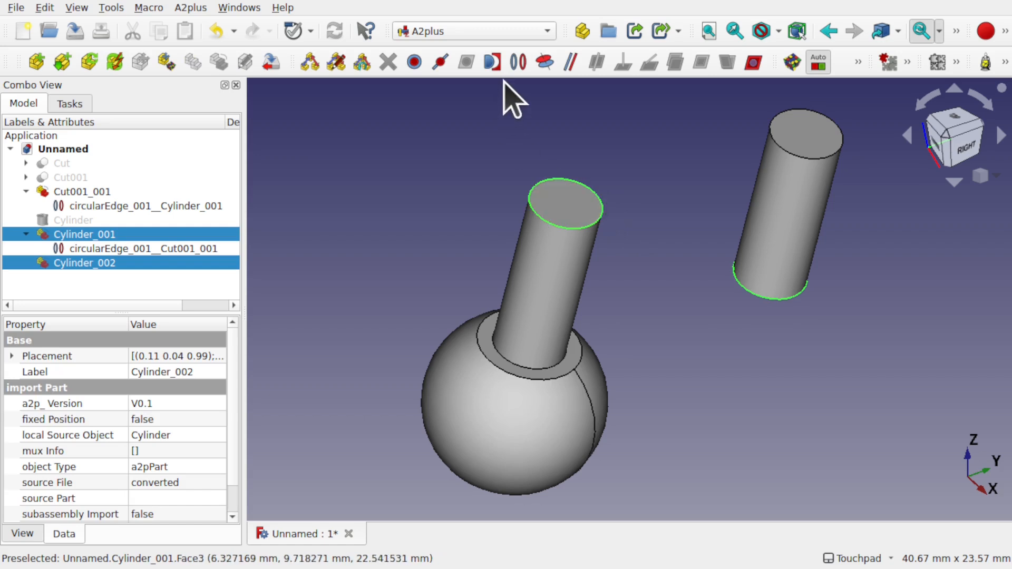
{"action": "left_click", "coordinate": [516, 64]}
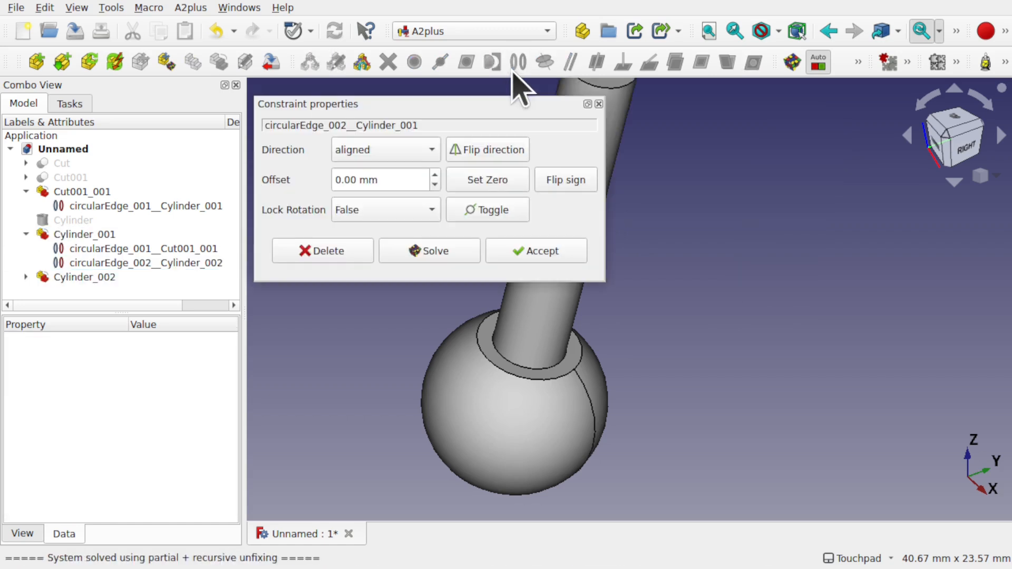
{"action": "left_click", "coordinate": [514, 252]}
{"action": "scroll", "coordinate": [652, 257], "scroll_direction": "down", "scroll_amount": 3}
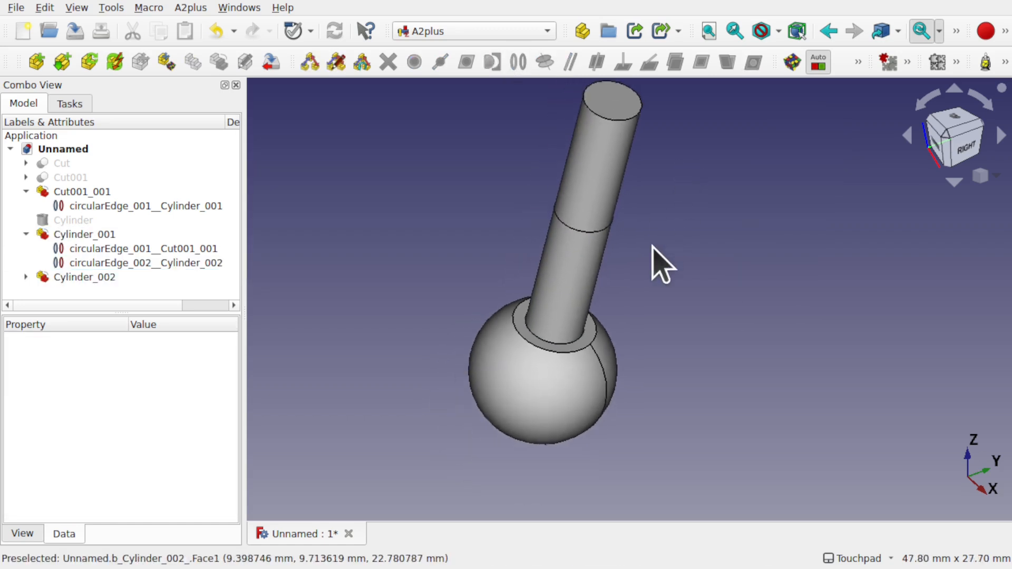
- Examine the connection between the two stacked cylinders from different sides
{"action": "middle_click_drag", "start_coordinate": [650, 255], "coordinate": [621, 293]}
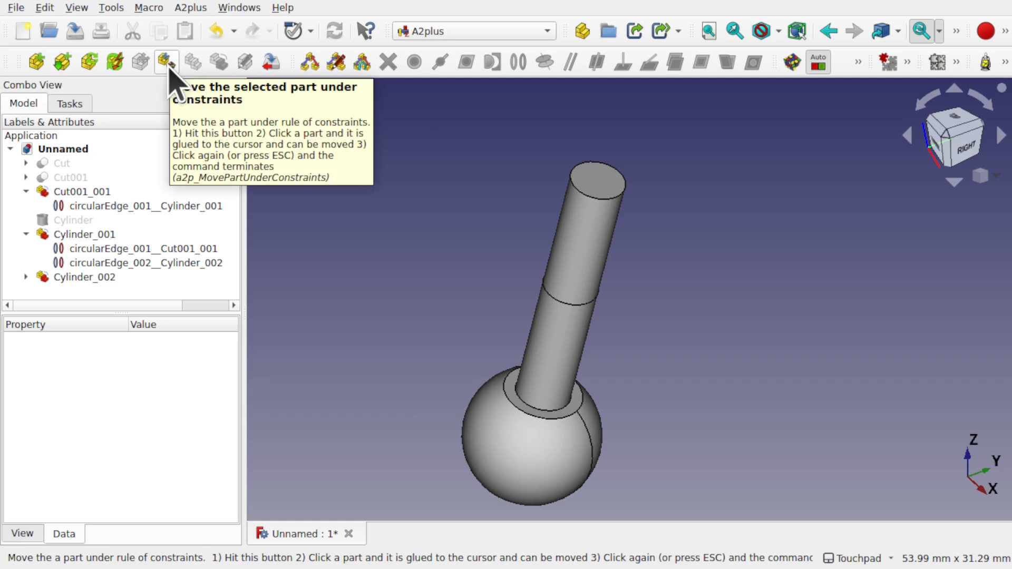
{"action": "left_click", "coordinate": [575, 259]}
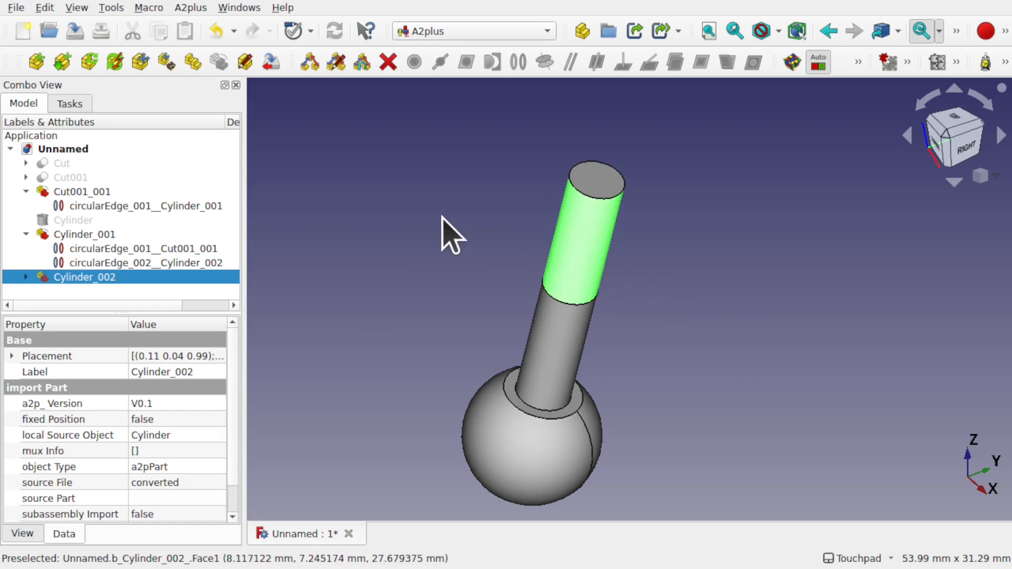
{"action": "left_click", "coordinate": [640, 260]}
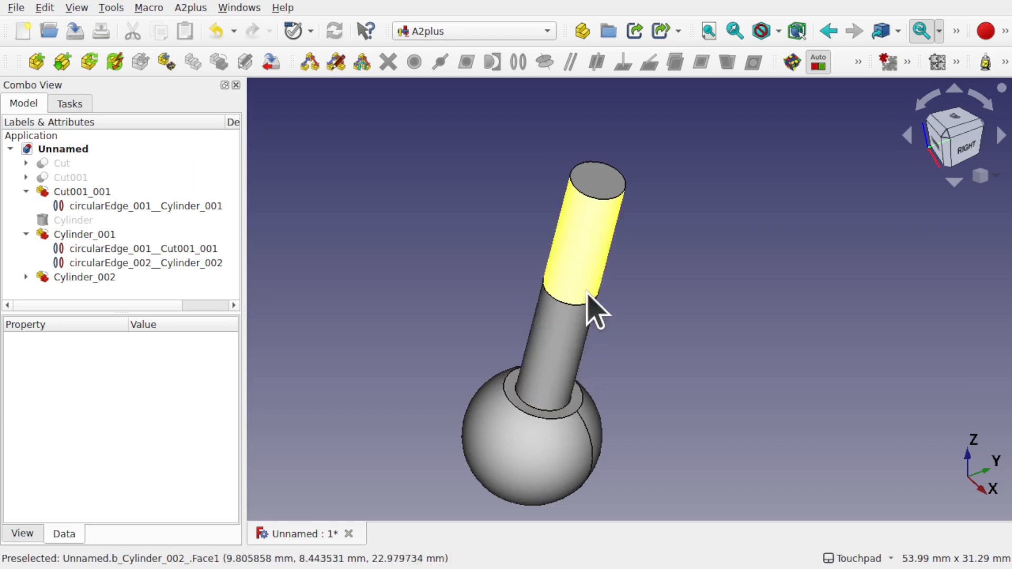
{"action": "left_click_drag", "start_coordinate": [620, 296], "coordinate": [571, 289], "text": "shift"}
{"action": "left_click_drag", "start_coordinate": [631, 355], "coordinate": [382, 365], "text": "shift"}
{"action": "left_click_drag", "start_coordinate": [676, 382], "coordinate": [521, 293], "text": "shift"}
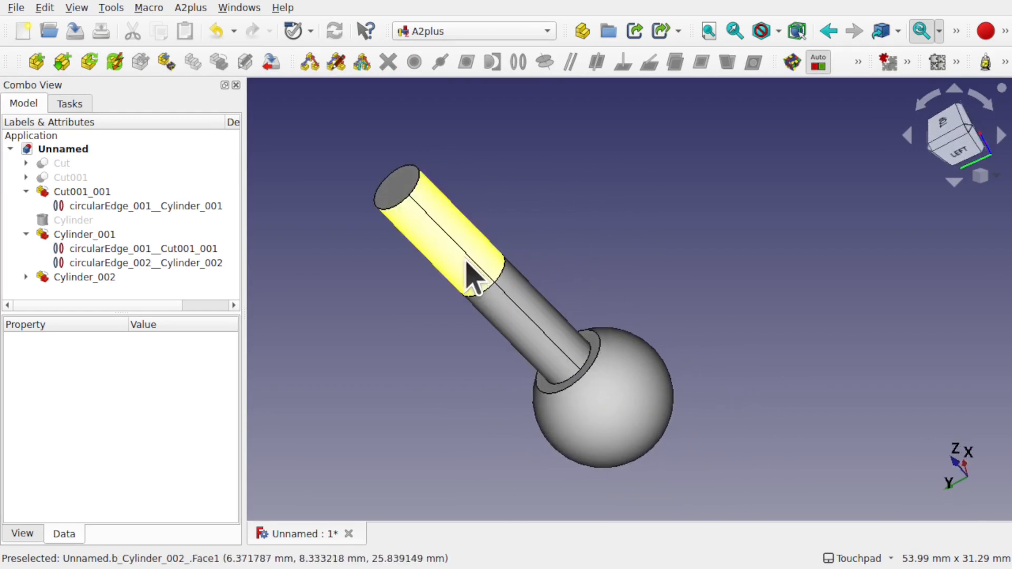
{"action": "left_click_drag", "start_coordinate": [486, 282], "coordinate": [659, 301], "text": "shift"}
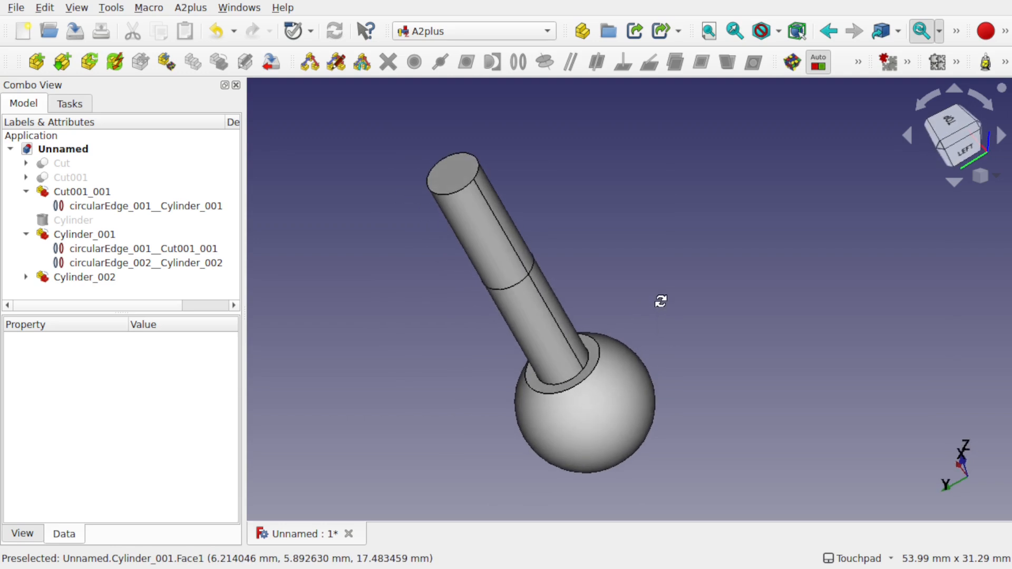
- Rotate the outer cylinder about its own long axis with the Transform tool and confirm the new placement
{"action": "left_click", "coordinate": [500, 275]}
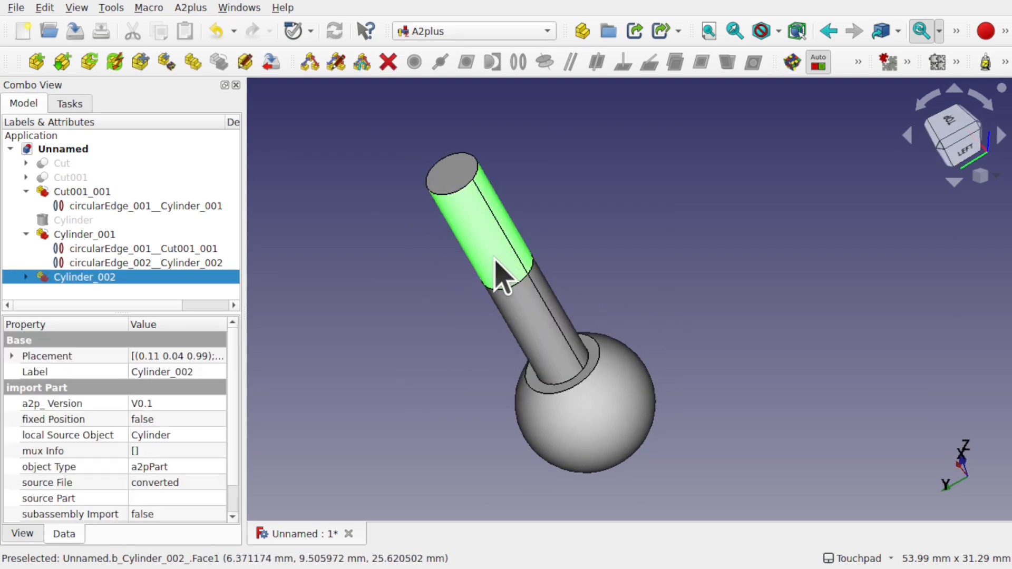
{"action": "right_click", "coordinate": [159, 279]}
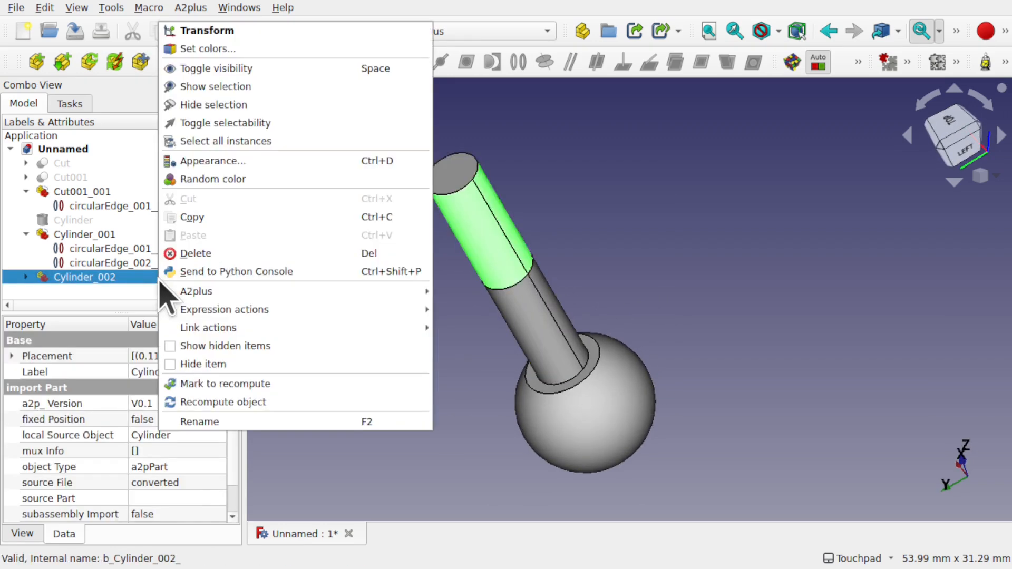
{"action": "left_click", "coordinate": [230, 30]}
{"action": "mouse_move", "coordinate": [531, 219]}
{"action": "left_mouse_down", "text": "alt"}
{"action": "mouse_move", "coordinate": [515, 277]}
{"action": "mouse_move", "coordinate": [582, 271]}
{"action": "mouse_move", "coordinate": [585, 242]}
{"action": "mouse_move", "coordinate": [477, 195]}
{"action": "mouse_move", "coordinate": [515, 223]}
{"action": "left_mouse_up", "text": "alt"}
{"action": "mouse_move", "coordinate": [586, 262]}
{"action": "left_mouse_down", "text": "alt"}
{"action": "mouse_move", "coordinate": [494, 368]}
{"action": "mouse_move", "coordinate": [477, 324]}
{"action": "mouse_move", "coordinate": [591, 224]}
{"action": "mouse_move", "coordinate": [591, 273]}
{"action": "left_mouse_up", "text": "alt"}
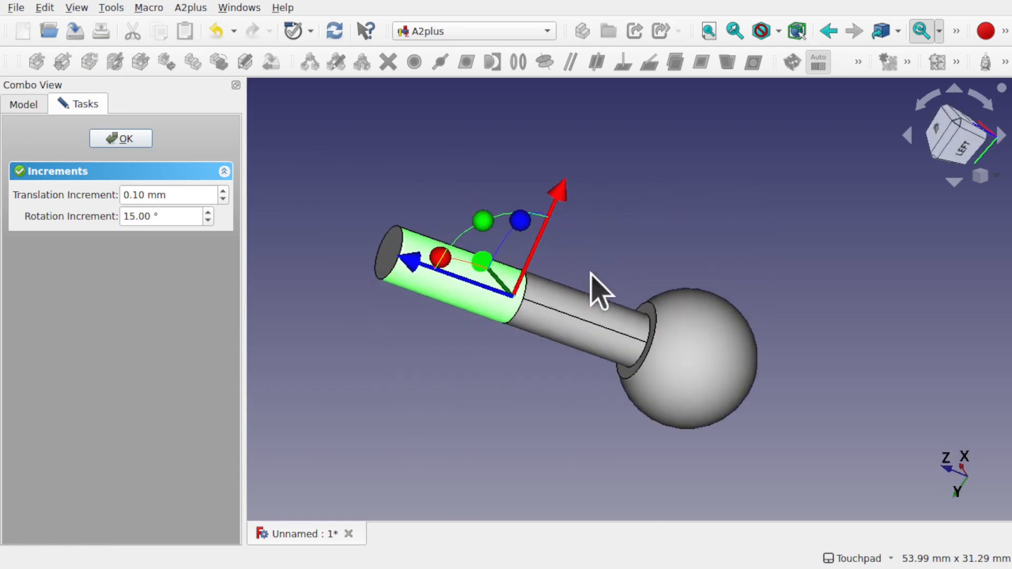
{"action": "left_click", "coordinate": [135, 139]}
{"action": "left_click_drag", "start_coordinate": [462, 228], "coordinate": [532, 300], "text": "alt"}
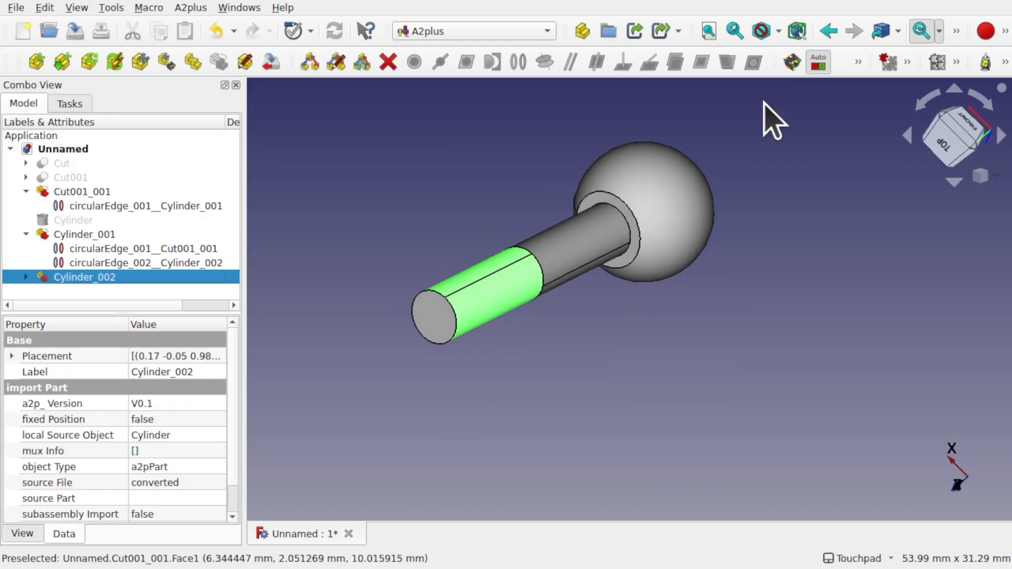
- Solve the assembly constraints and check the rotated outer cylinder against the inner one
{"action": "left_click", "coordinate": [792, 61]}
{"action": "left_click_drag", "start_coordinate": [654, 237], "coordinate": [692, 216], "text": "alt"}
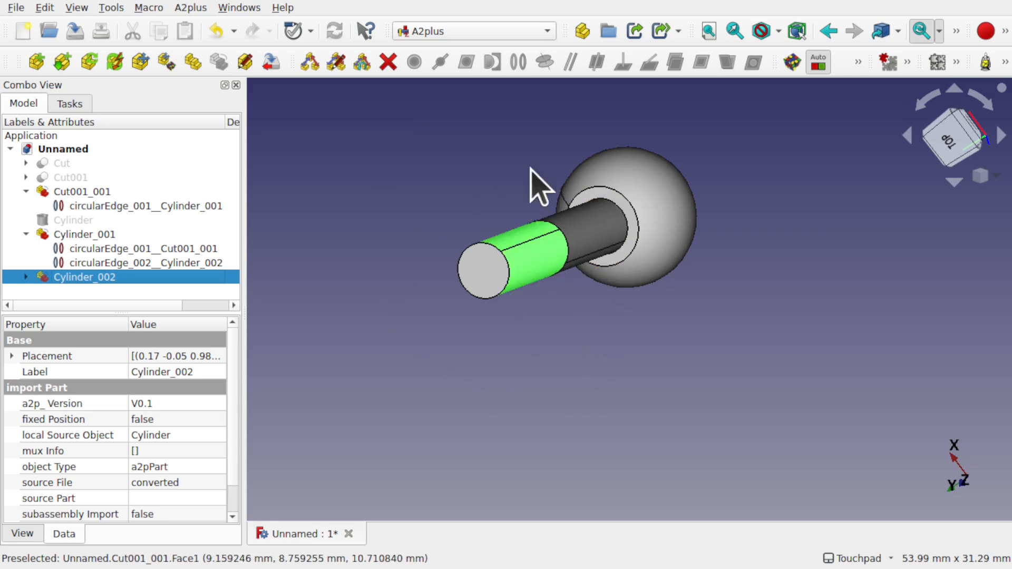
{"action": "left_click_drag", "start_coordinate": [590, 340], "coordinate": [559, 376], "text": "alt"}
- Create a new sketch attached to the outer cylinder in the Sketcher workbench, using the InertialCS map mode
{"action": "left_click", "coordinate": [485, 36]}
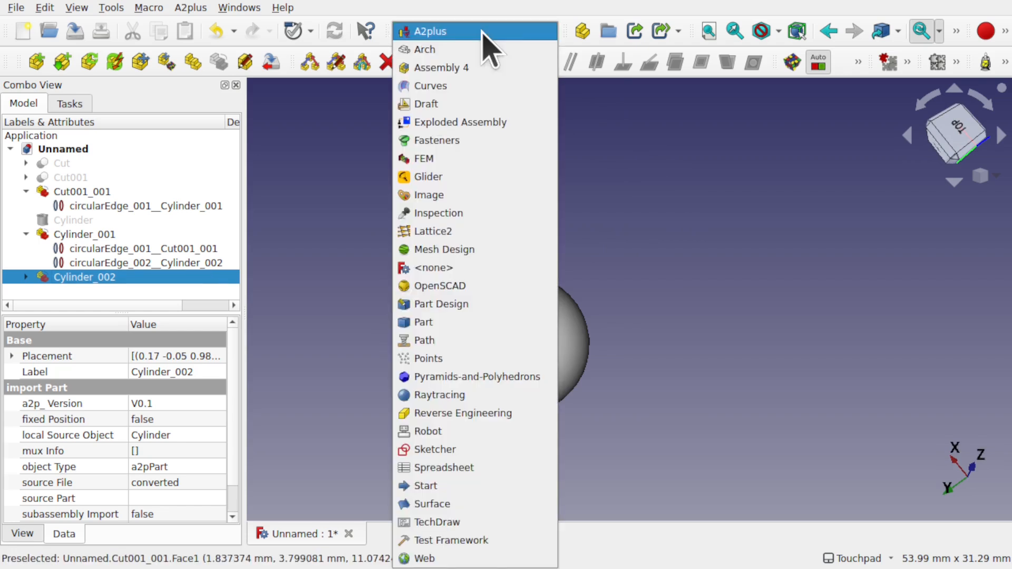
{"action": "left_click", "coordinate": [461, 318]}
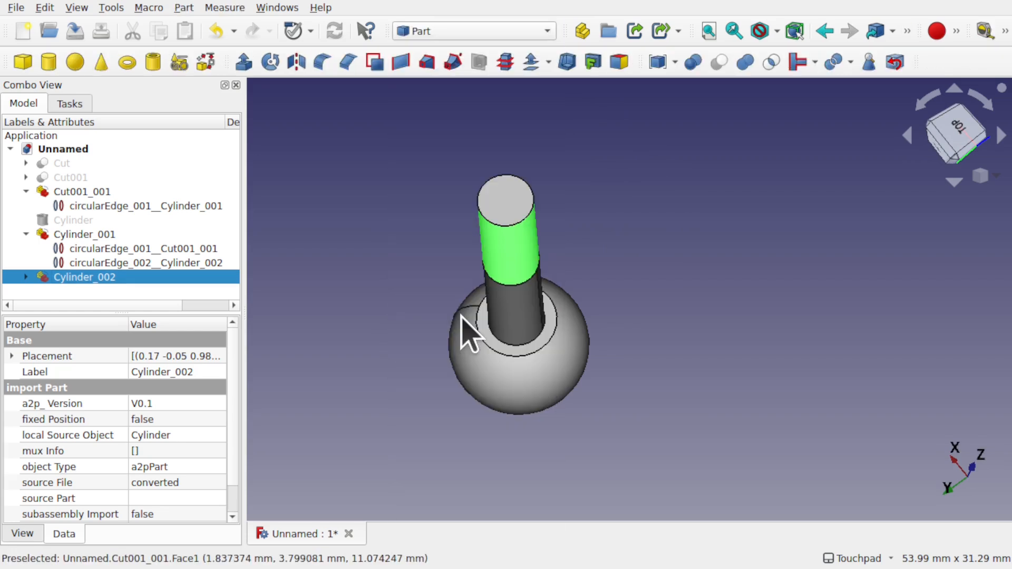
{"action": "left_click", "coordinate": [504, 32]}
{"action": "left_click", "coordinate": [476, 451]}
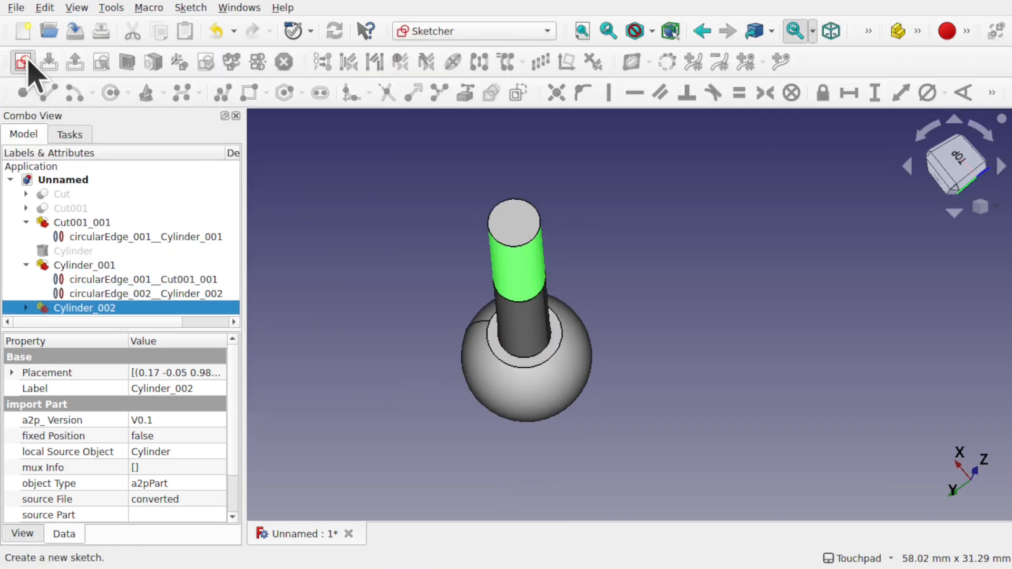
{"action": "left_click", "coordinate": [24, 63]}
{"action": "middle_click_drag", "start_coordinate": [593, 339], "coordinate": [475, 248], "text": "shift"}
- Hide both cylinders and the ball so that only the open sketch is shown
{"action": "left_click", "coordinate": [24, 135]}
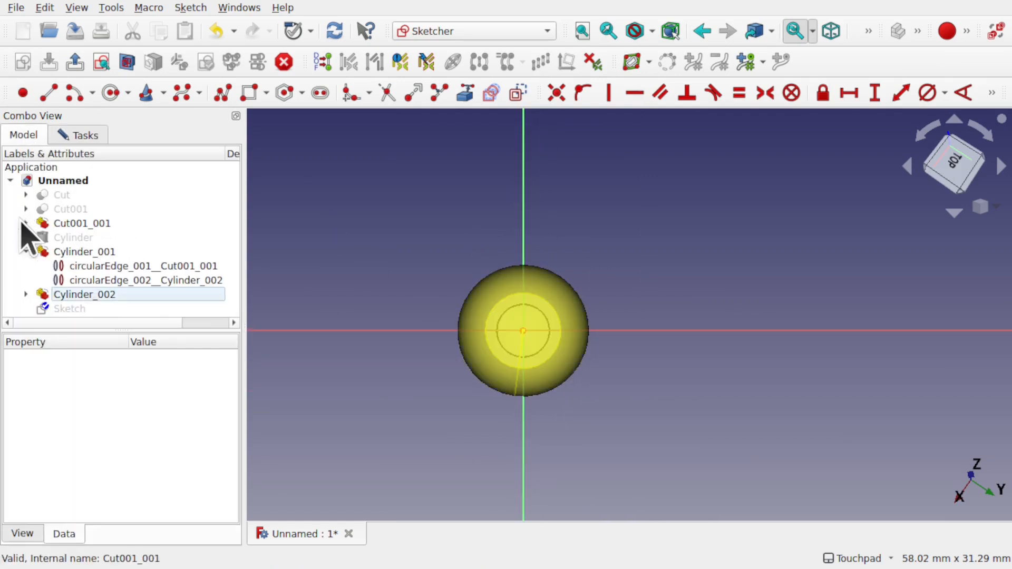
{"action": "left_click", "coordinate": [25, 251]}
{"action": "left_click", "coordinate": [73, 266]}
{"action": "key", "text": "space"}
{"action": "left_click", "coordinate": [111, 252]}
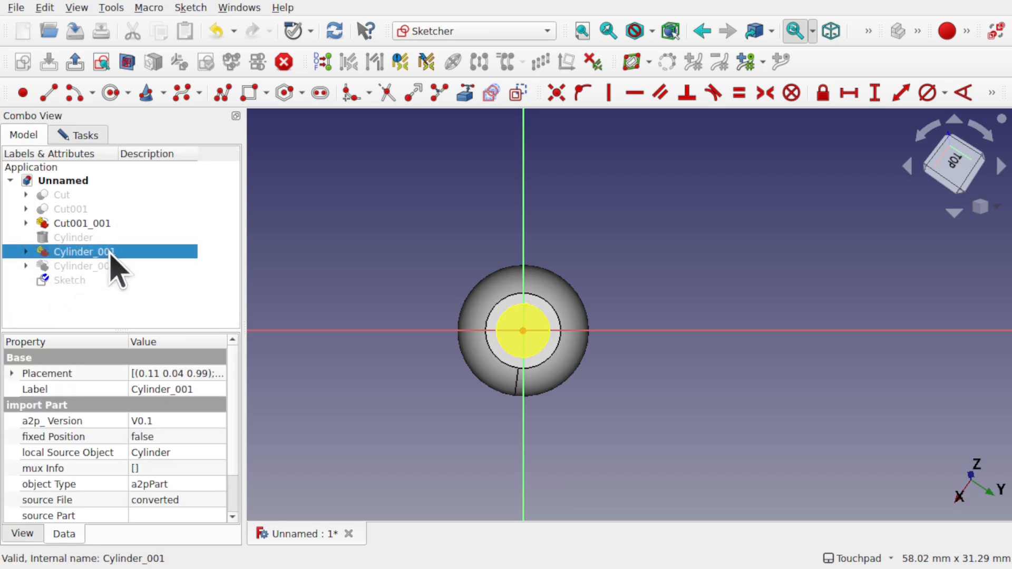
{"action": "key", "text": "space"}
{"action": "left_click", "coordinate": [79, 224]}
{"action": "key", "text": "space"}
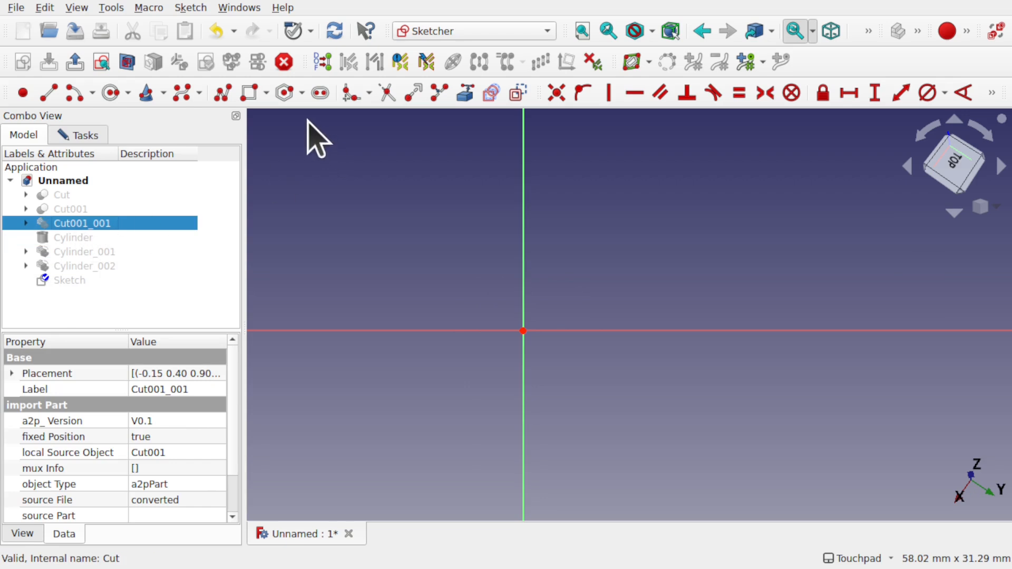
- Draw a slot from the sketch origin along the horizontal axis and delete the redundant horizontal constraint on its lower line
{"action": "left_click", "coordinate": [320, 92]}
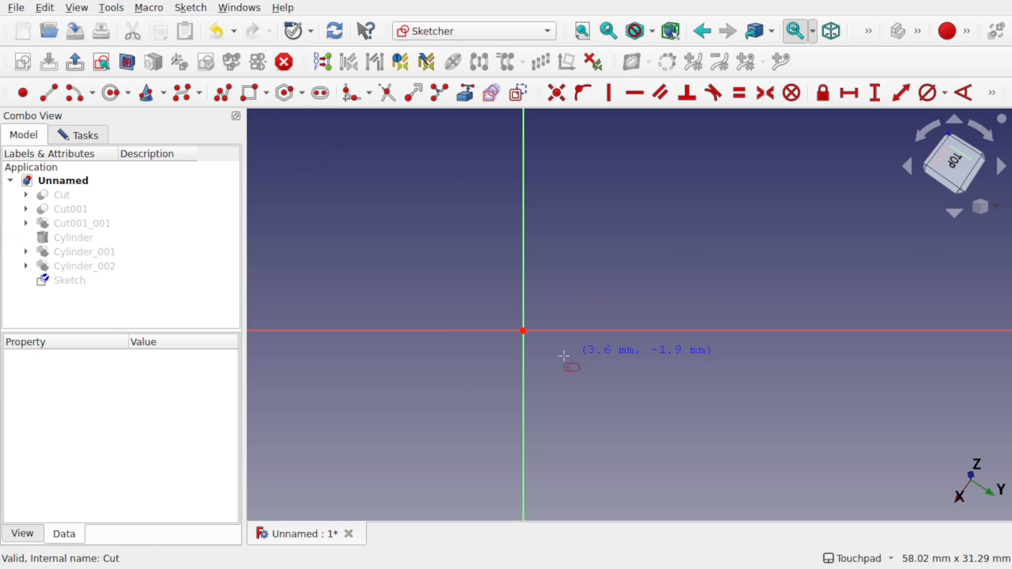
{"action": "left_click", "coordinate": [523, 331]}
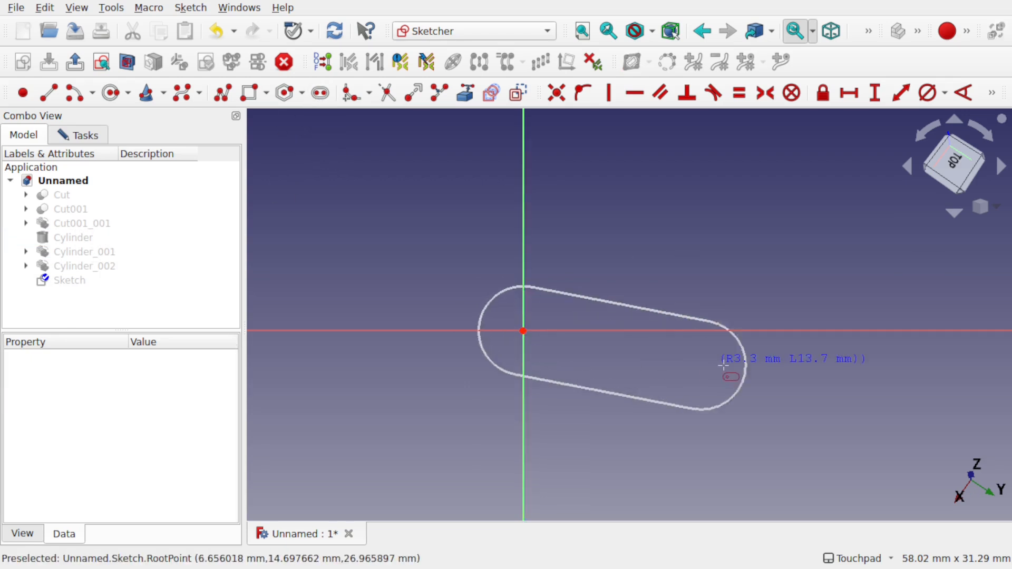
{"action": "left_click", "coordinate": [817, 331]}
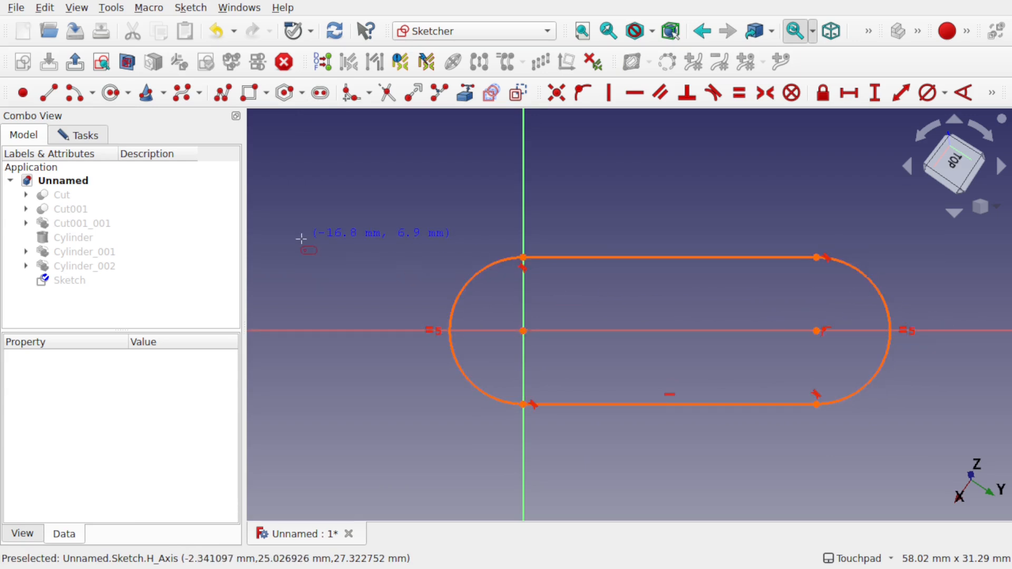
{"action": "left_click", "coordinate": [88, 140]}
{"action": "left_click", "coordinate": [140, 232]}
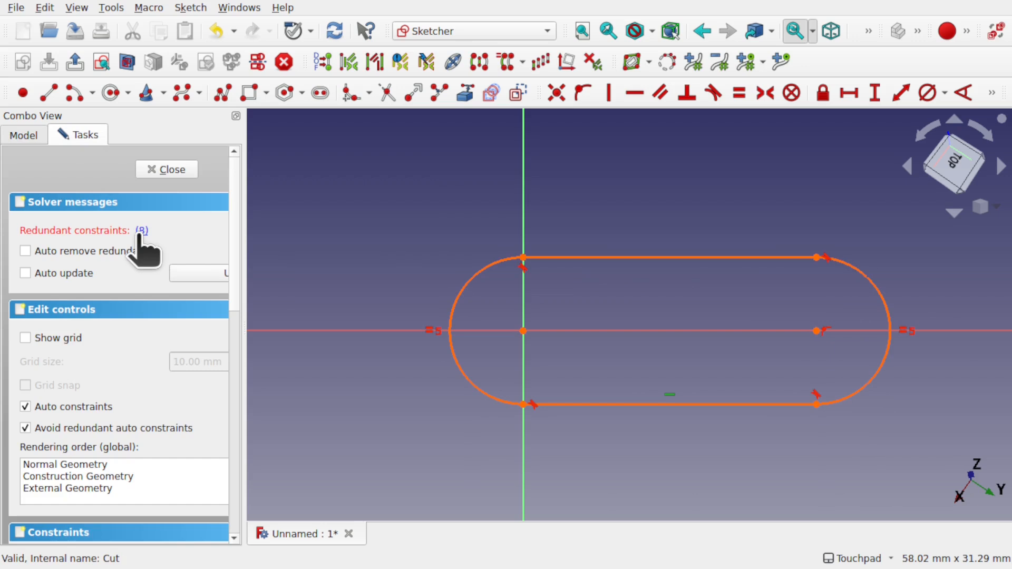
{"action": "key", "text": "Delete"}
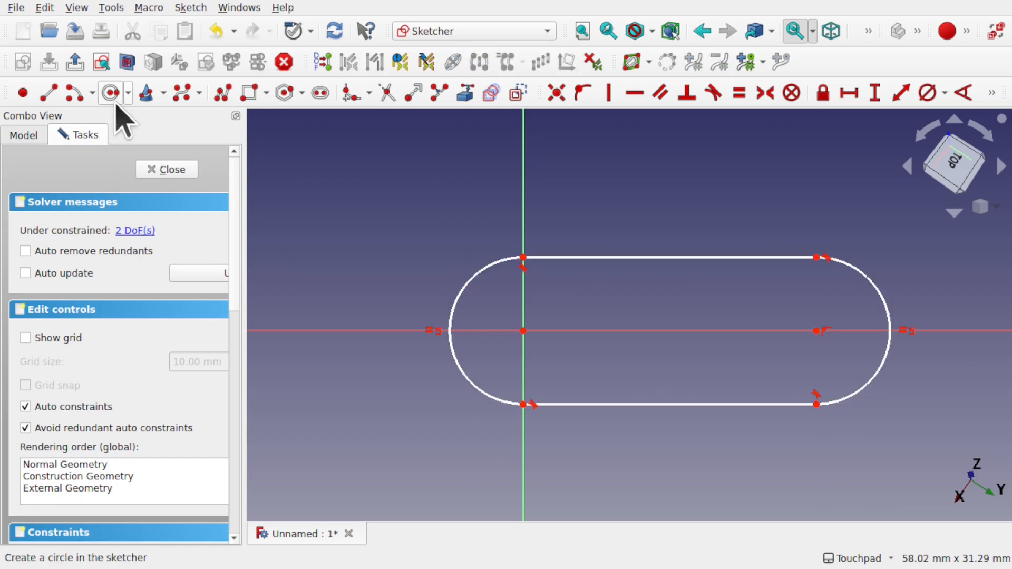
- Draw a circle centred on the sketch origin inside the slot's rounded end and close the sketch
{"action": "left_click", "coordinate": [112, 96]}
{"action": "left_click", "coordinate": [524, 330]}
{"action": "left_click", "coordinate": [562, 352]}
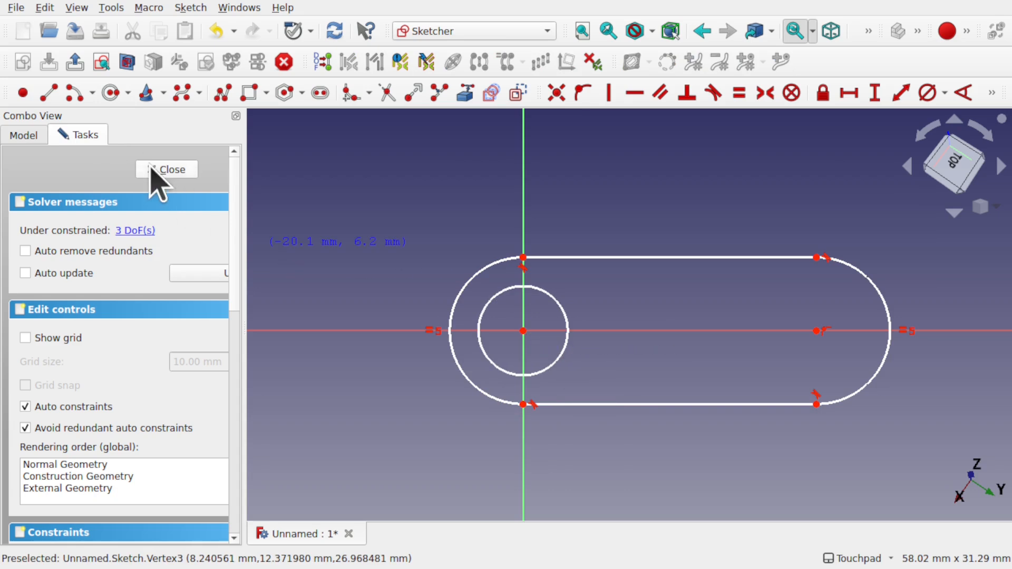
{"action": "left_click", "coordinate": [165, 170]}
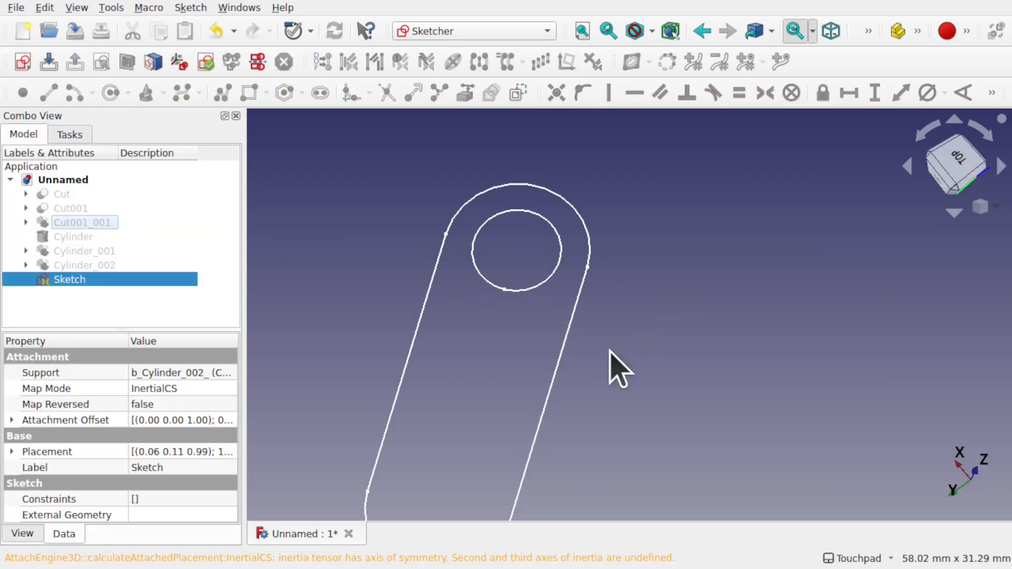
- Extrude the slot sketch 2 mm along its normal as a solid in the Part workbench
{"action": "scroll", "coordinate": [614, 366], "scroll_direction": "down", "scroll_amount": 5}
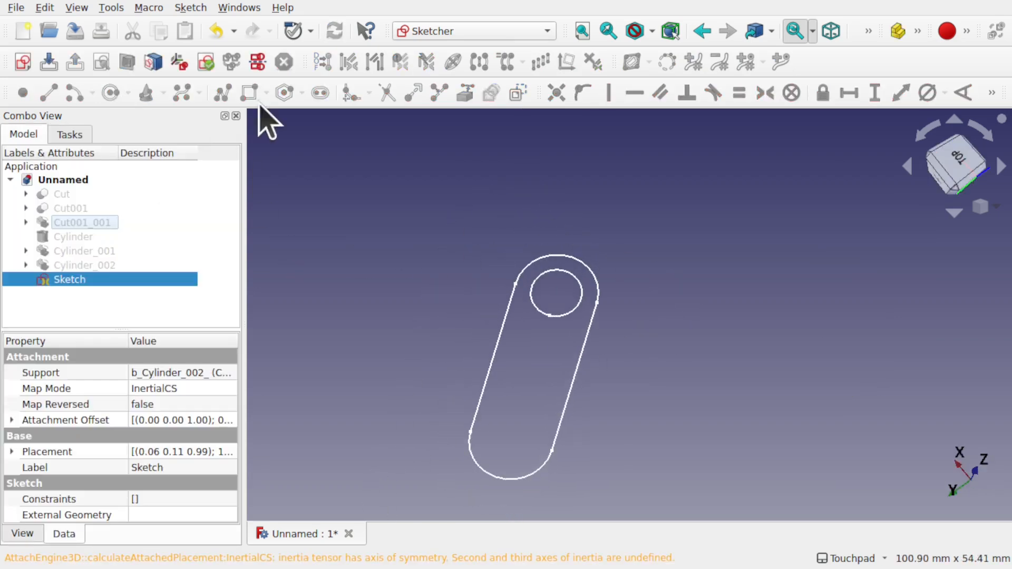
{"action": "left_click", "coordinate": [453, 33]}
{"action": "left_click", "coordinate": [441, 322]}
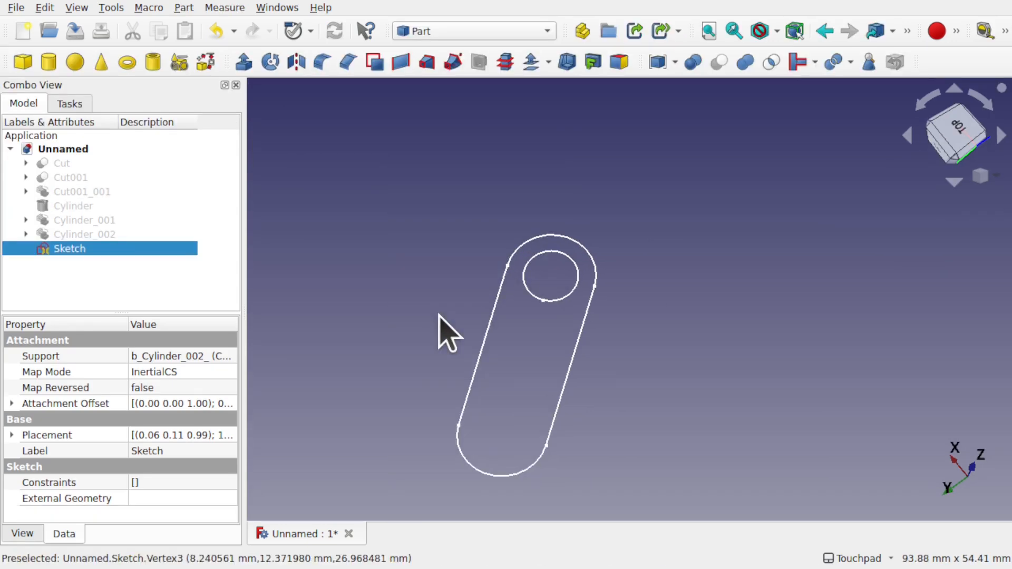
{"action": "left_click", "coordinate": [243, 60]}
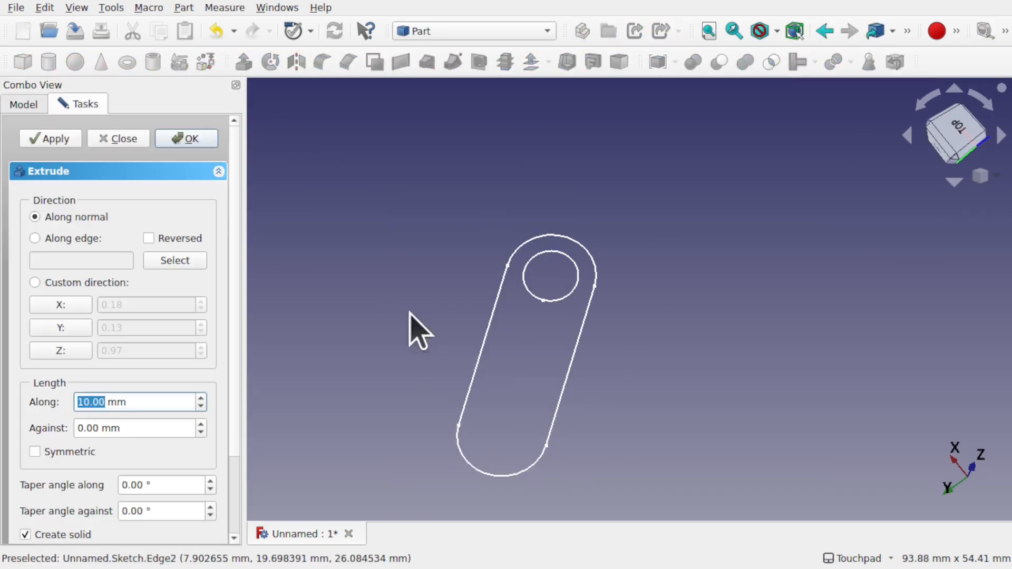
{"action": "left_click", "coordinate": [176, 146]}
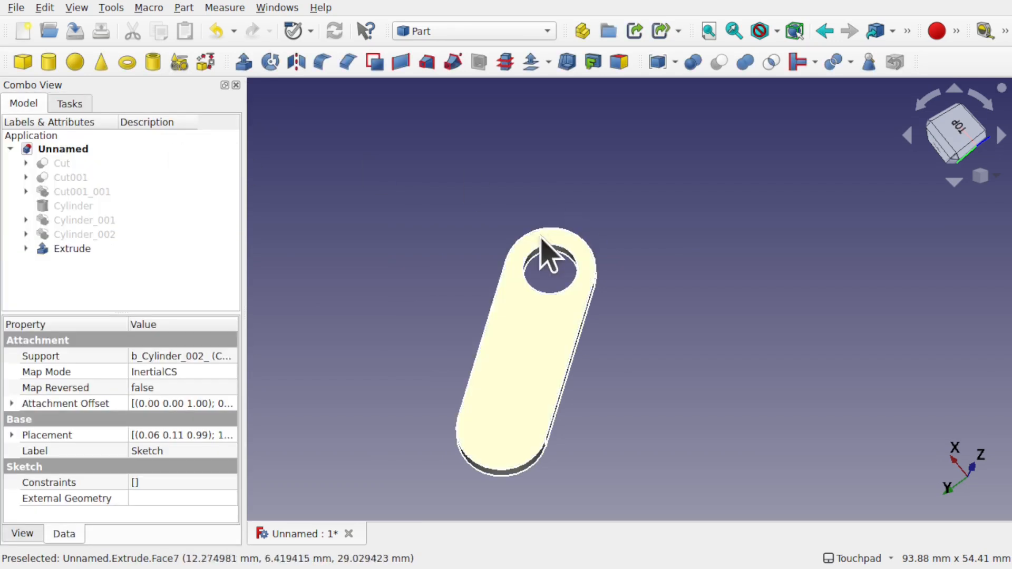
{"action": "left_click", "coordinate": [461, 221]}
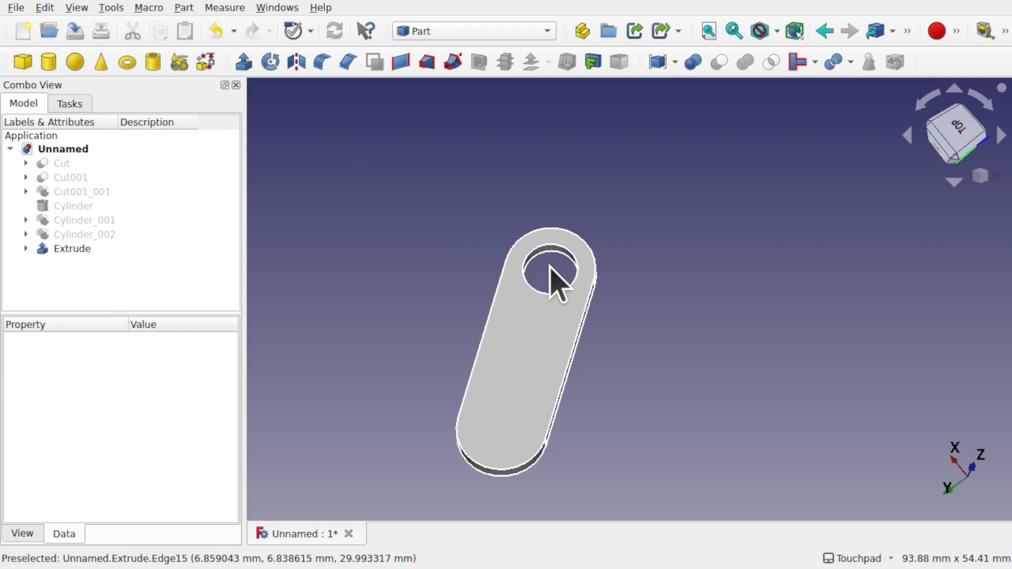
- Switch to the A2plus workbench and convert the extruded plate to an A2plus part
{"action": "left_click", "coordinate": [466, 32]}
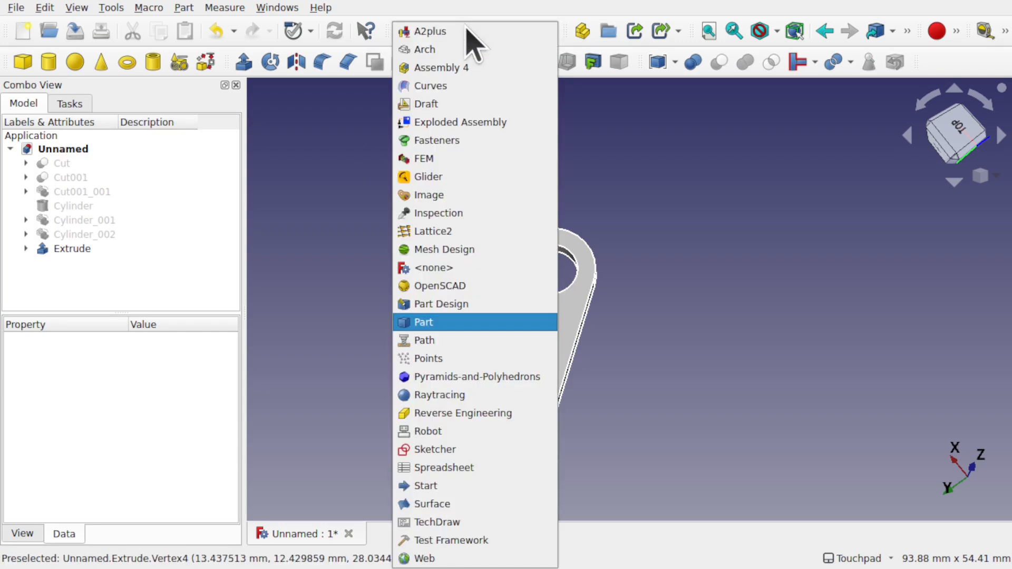
{"action": "left_click", "coordinate": [452, 33]}
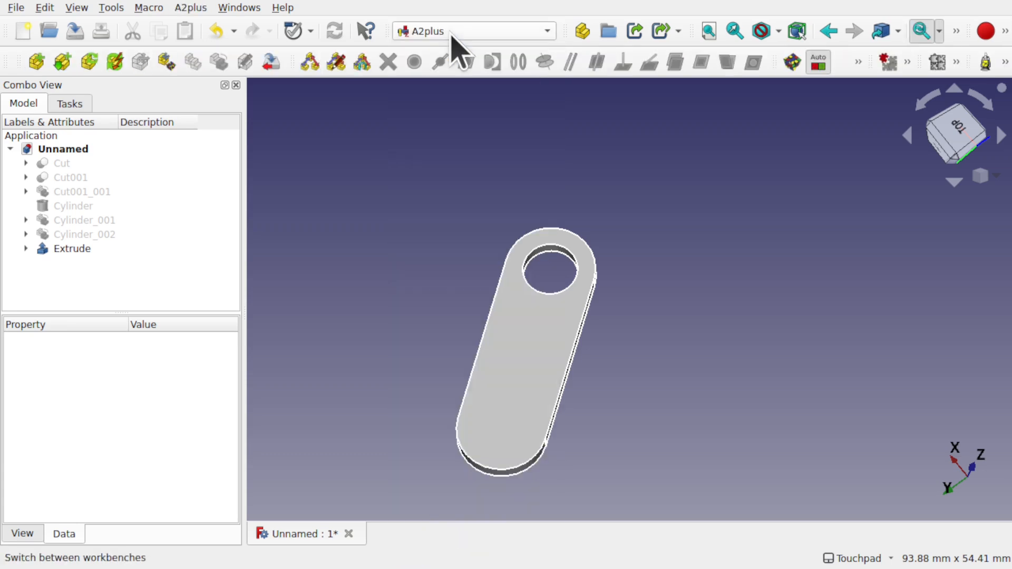
{"action": "left_click", "coordinate": [81, 249]}
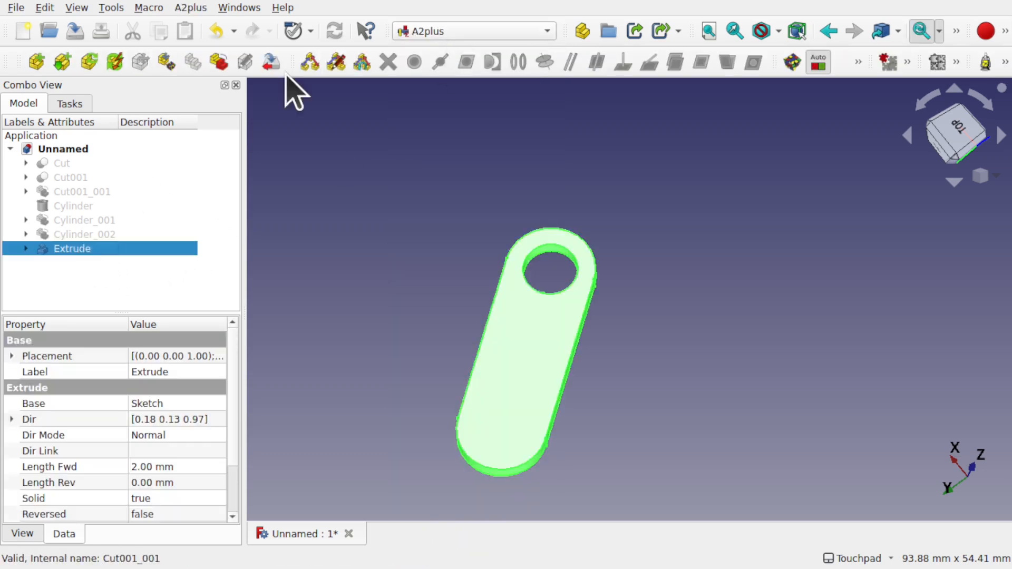
{"action": "left_click", "coordinate": [193, 9]}
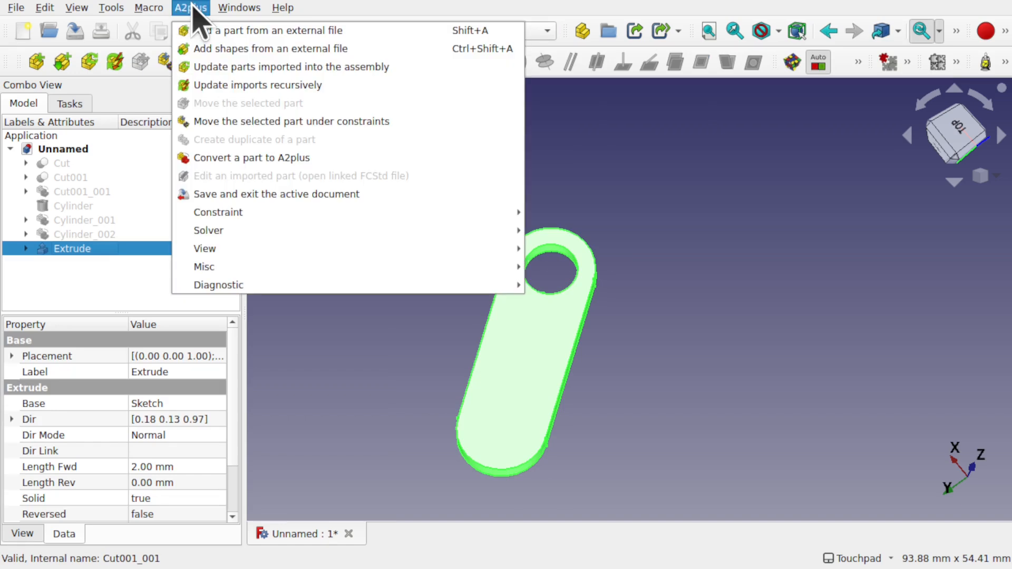
{"action": "left_click", "coordinate": [270, 158]}
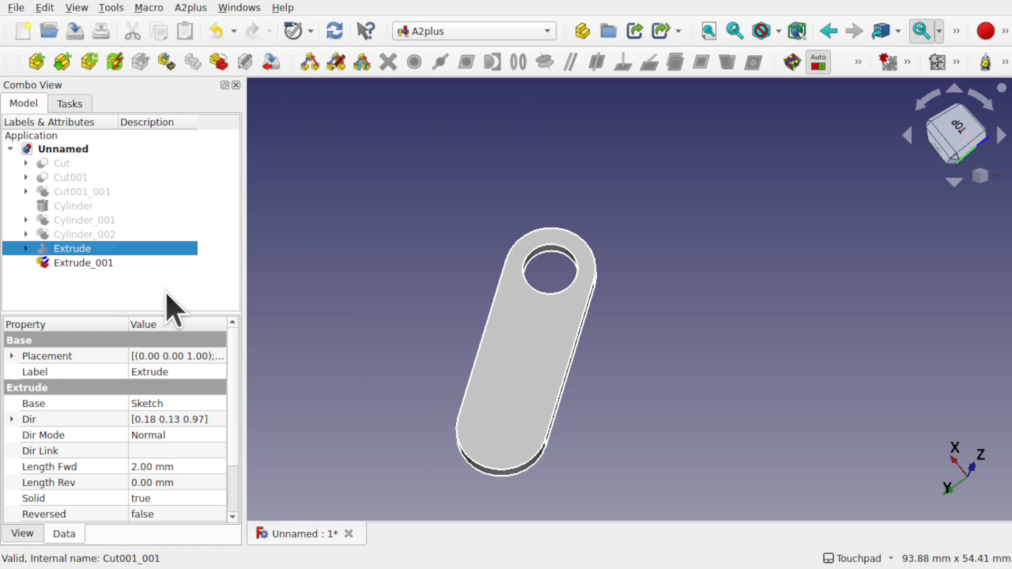
- Show both cylinders and the ball together with the converted plate
{"action": "left_click", "coordinate": [78, 235]}
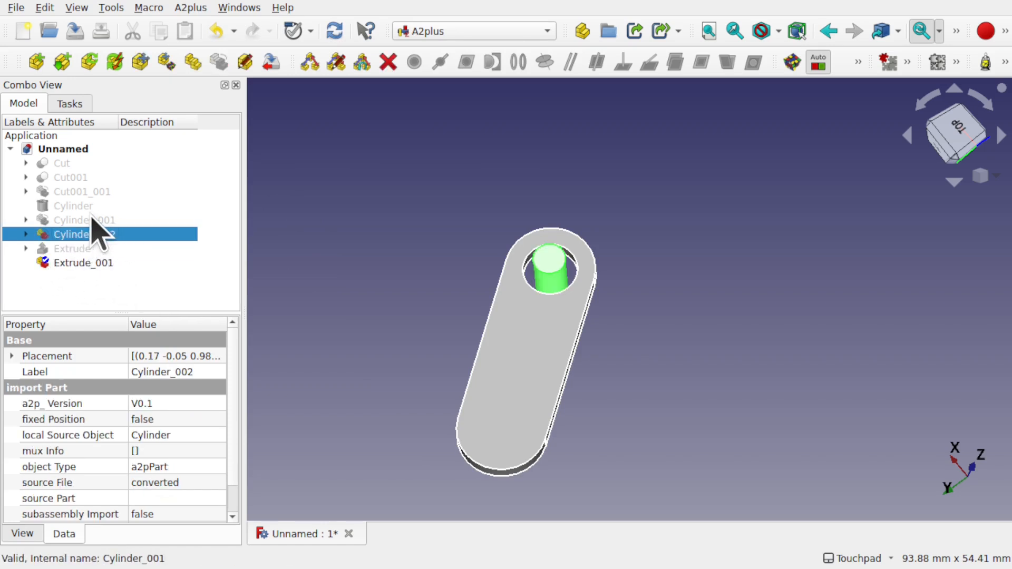
{"action": "left_click", "coordinate": [91, 218]}
{"action": "left_click_drag", "start_coordinate": [548, 416], "coordinate": [497, 319], "text": "alt"}
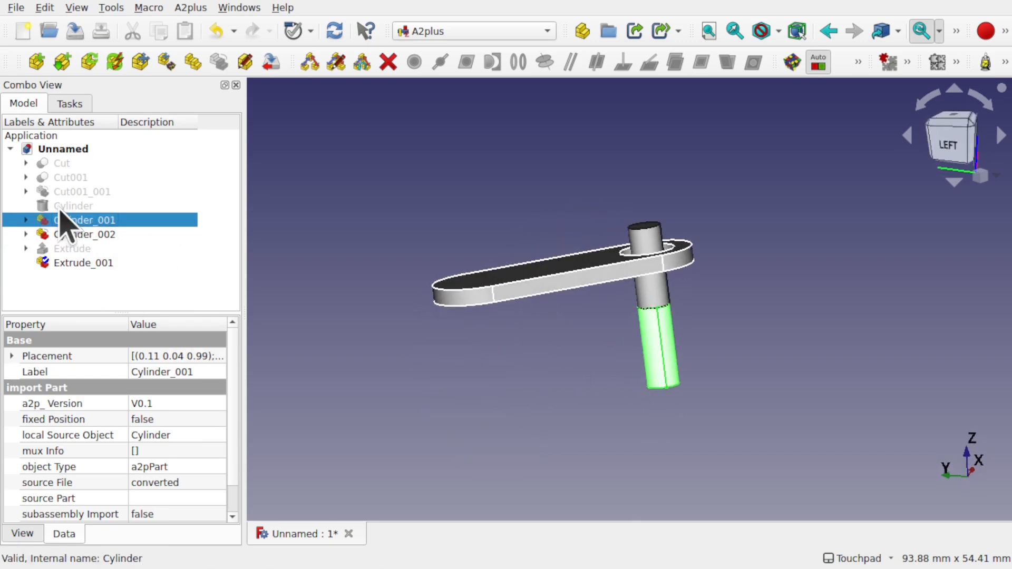
{"action": "left_click", "coordinate": [84, 193]}
{"action": "key", "text": "space"}
{"action": "left_click_drag", "start_coordinate": [665, 416], "coordinate": [548, 377], "text": "alt"}
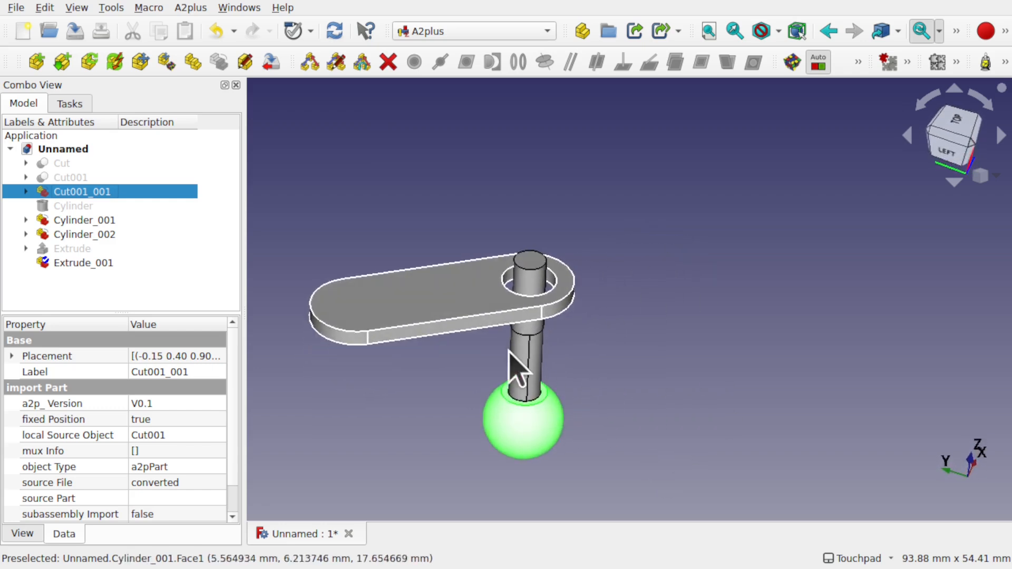
- Constrain the plate's hole edge to the upper cylinder's top edge with an aligned circular edge constraint at 0 mm offset
{"action": "left_click_drag", "start_coordinate": [600, 328], "coordinate": [564, 339], "text": "alt"}
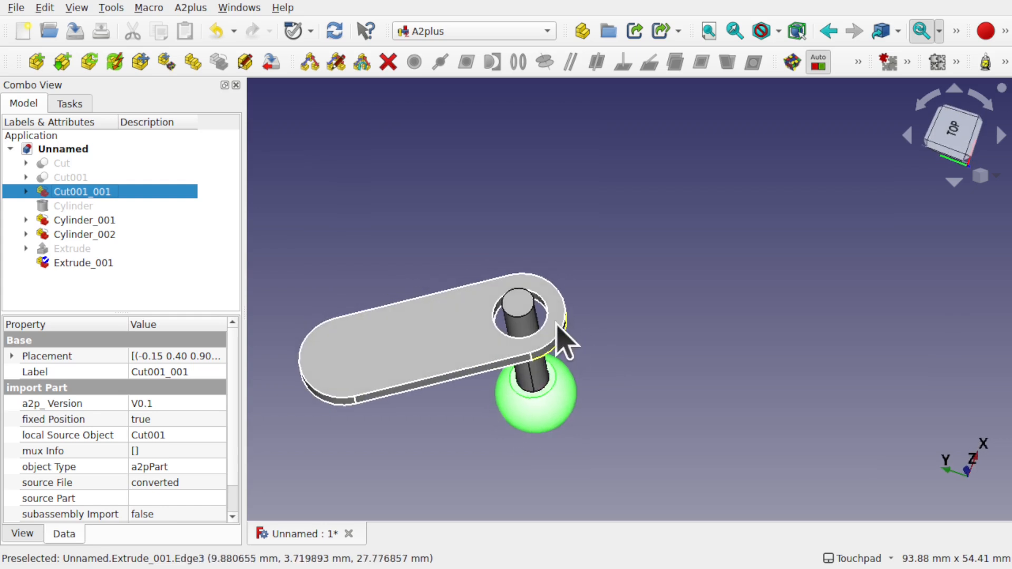
{"action": "left_click", "coordinate": [530, 331]}
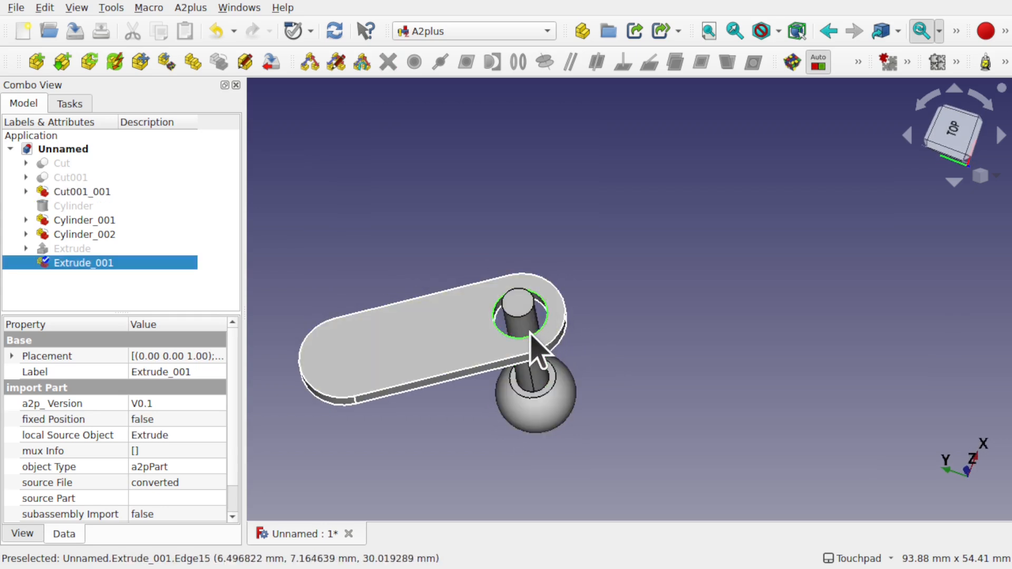
{"action": "left_click", "coordinate": [524, 317], "text": "ctrl"}
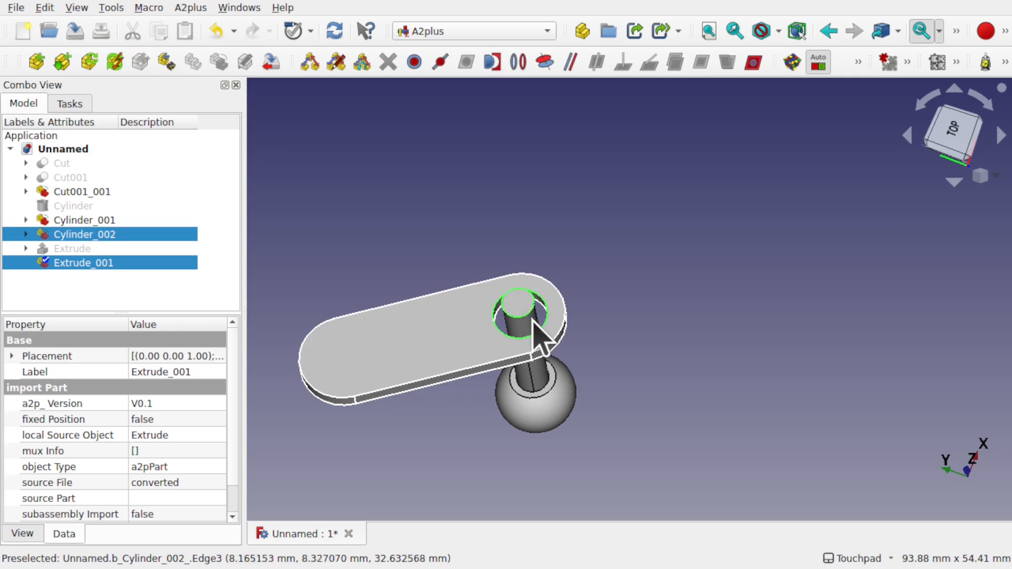
{"action": "left_click_drag", "start_coordinate": [578, 296], "coordinate": [572, 255], "text": "alt"}
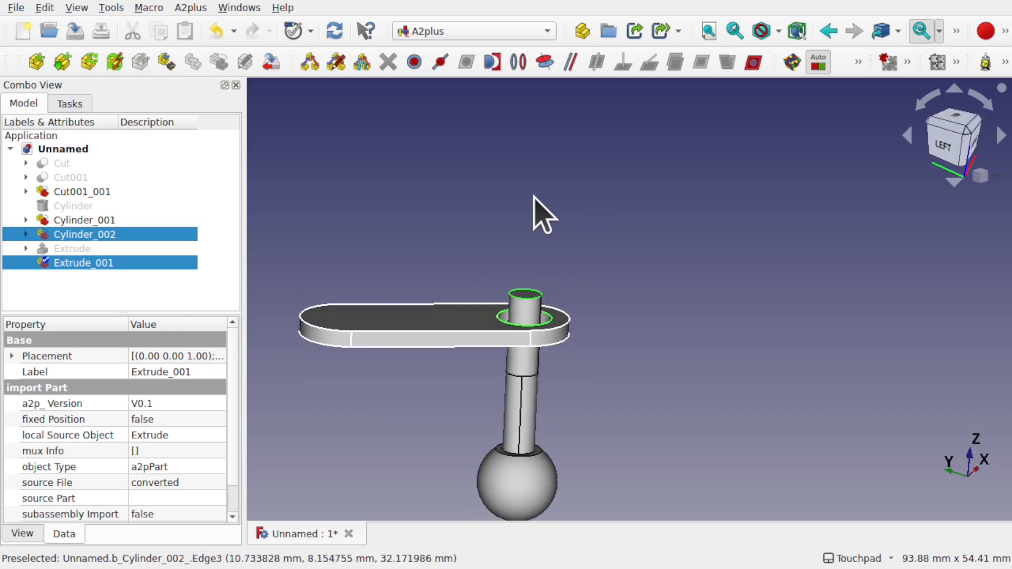
{"action": "left_click", "coordinate": [519, 63]}
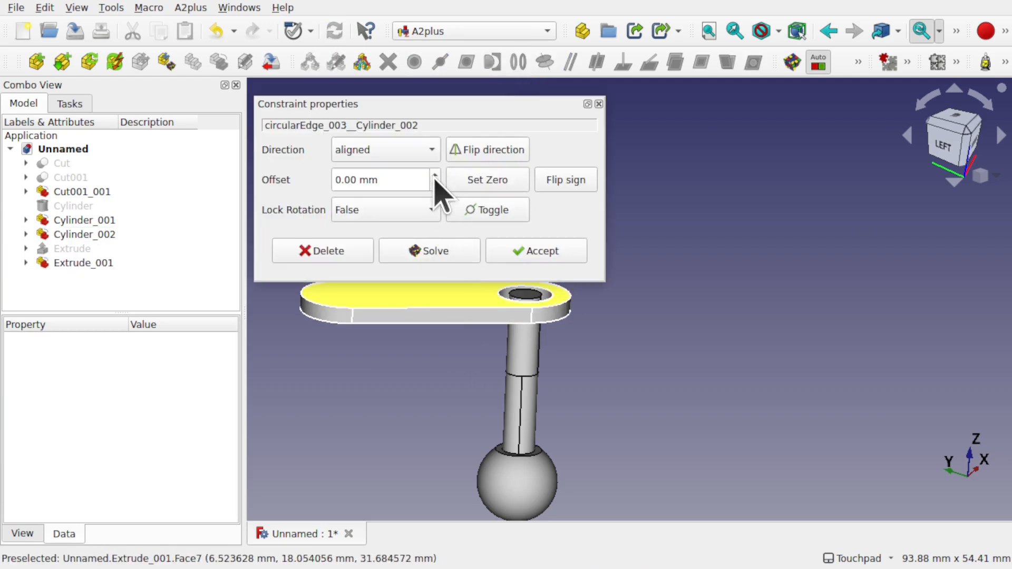
{"action": "scroll", "coordinate": [433, 177], "scroll_direction": "up", "scroll_amount": 3}
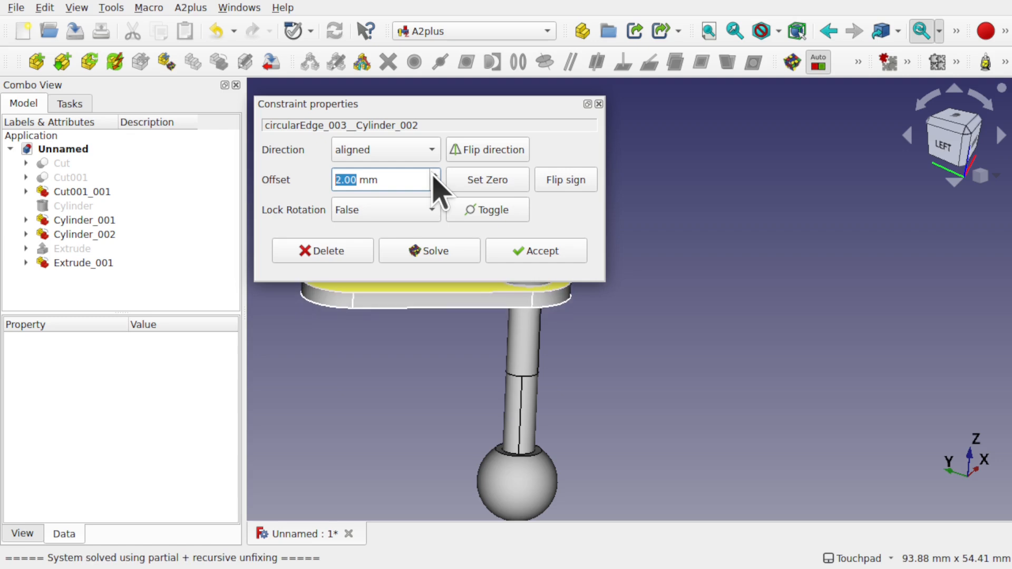
{"action": "left_click", "coordinate": [435, 183]}
{"action": "left_click", "coordinate": [435, 184]}
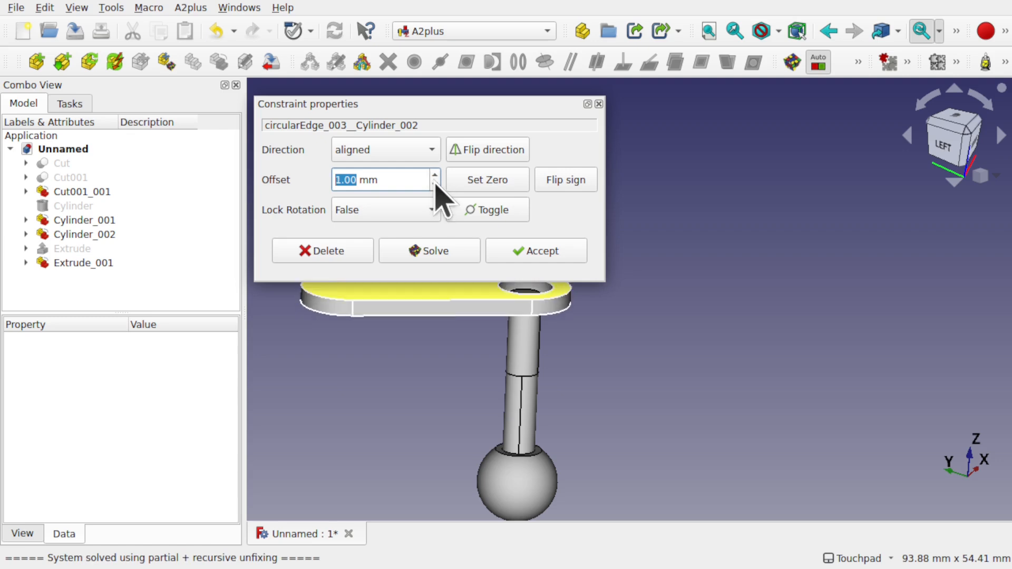
{"action": "left_click", "coordinate": [434, 184]}
{"action": "left_click", "coordinate": [548, 252]}
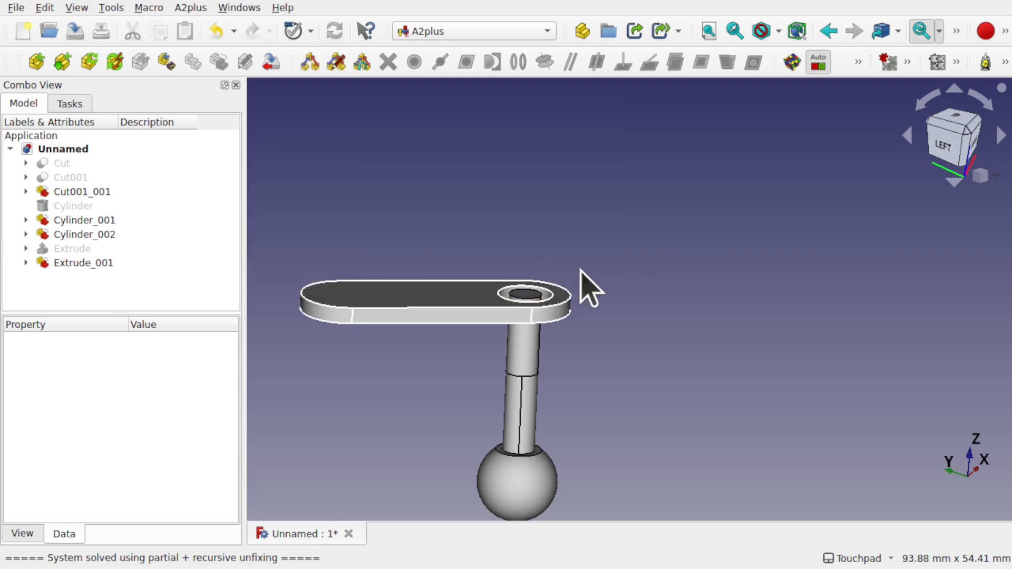
- Try to move the link plate under its constraints
{"action": "left_click_drag", "start_coordinate": [641, 301], "coordinate": [650, 369], "text": "alt"}
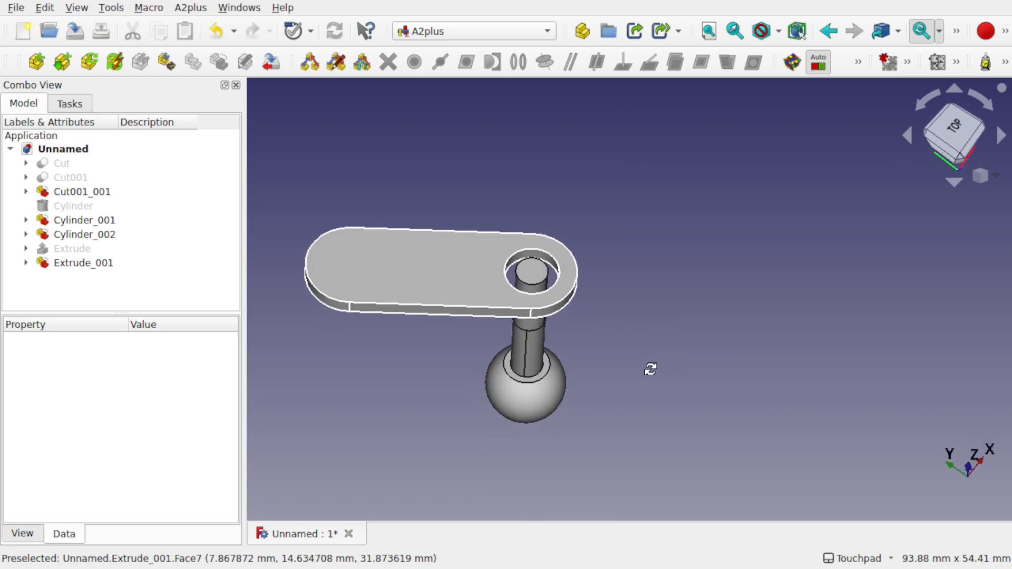
{"action": "left_click", "coordinate": [402, 236]}
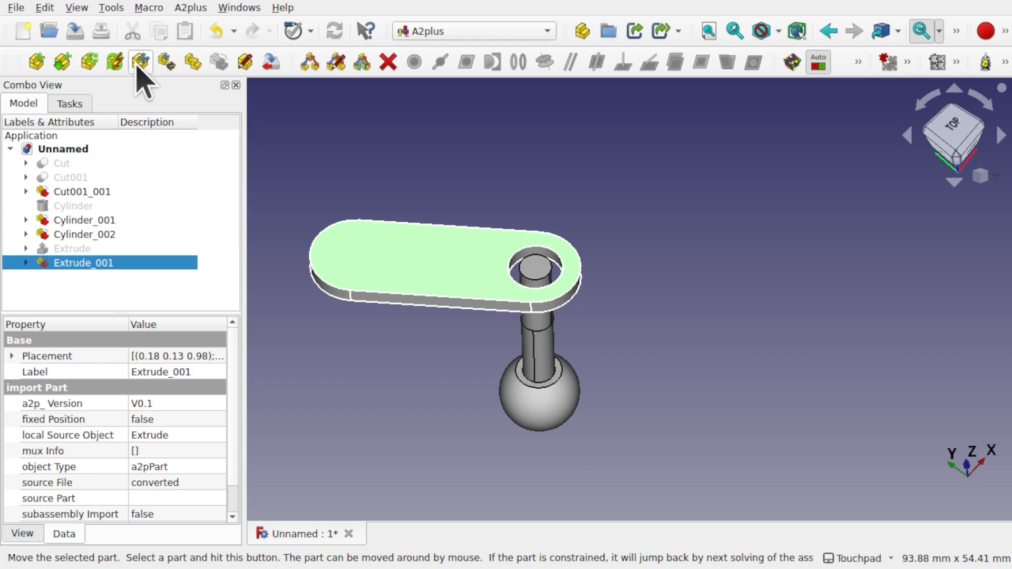
{"action": "left_click", "coordinate": [167, 64]}
{"action": "left_click", "coordinate": [374, 242]}
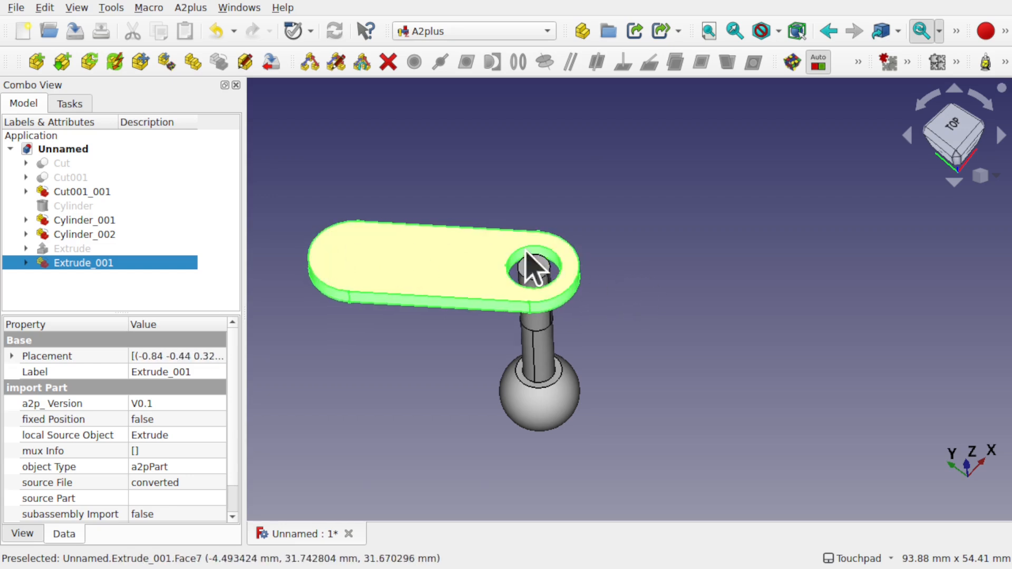
{"action": "left_click", "coordinate": [445, 264]}
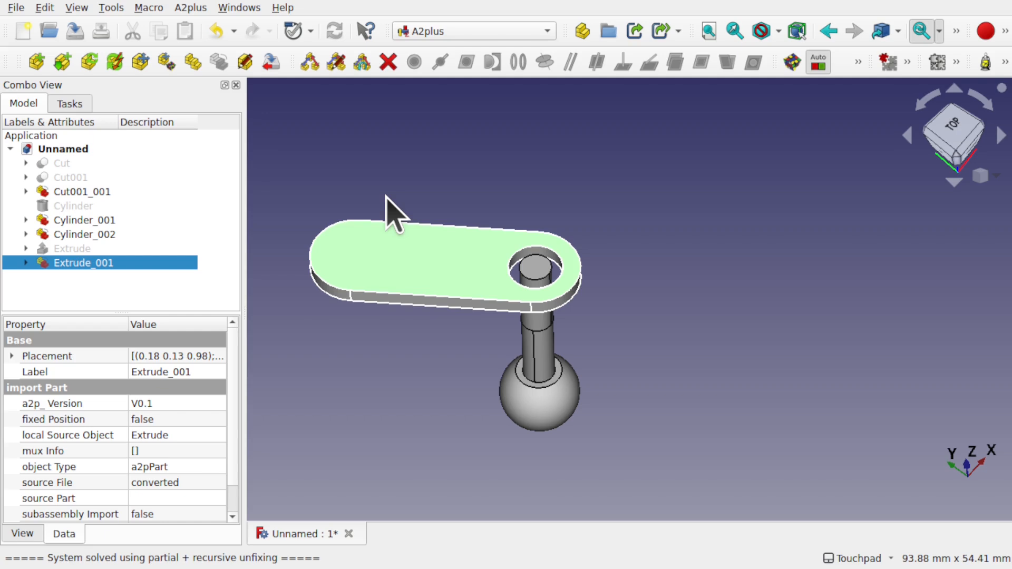
{"action": "left_click", "coordinate": [443, 202]}
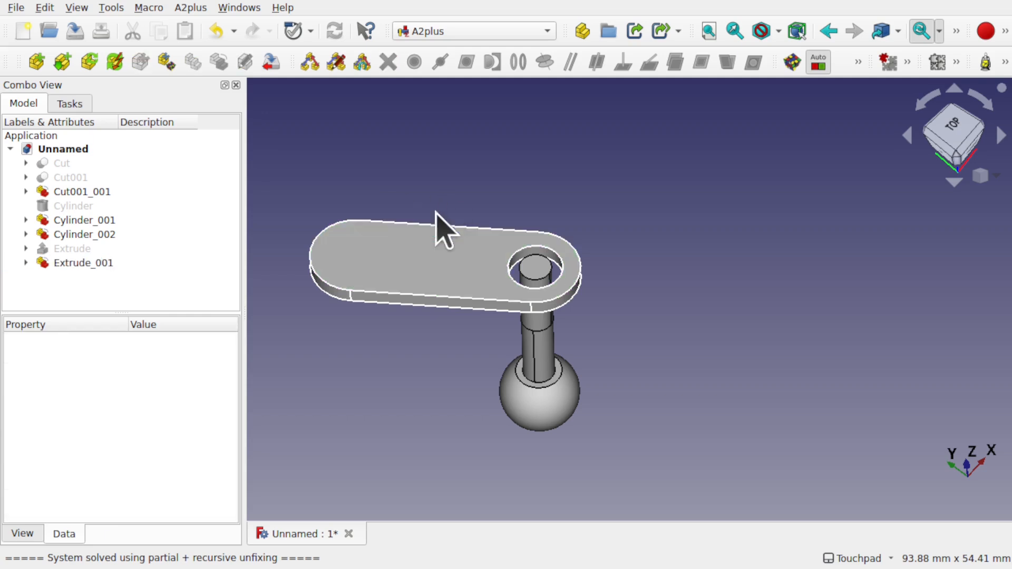
- Rotate and shift the plate away from the cylinder with the free move manipulator, and solve the assembly constraints
{"action": "left_click", "coordinate": [373, 260]}
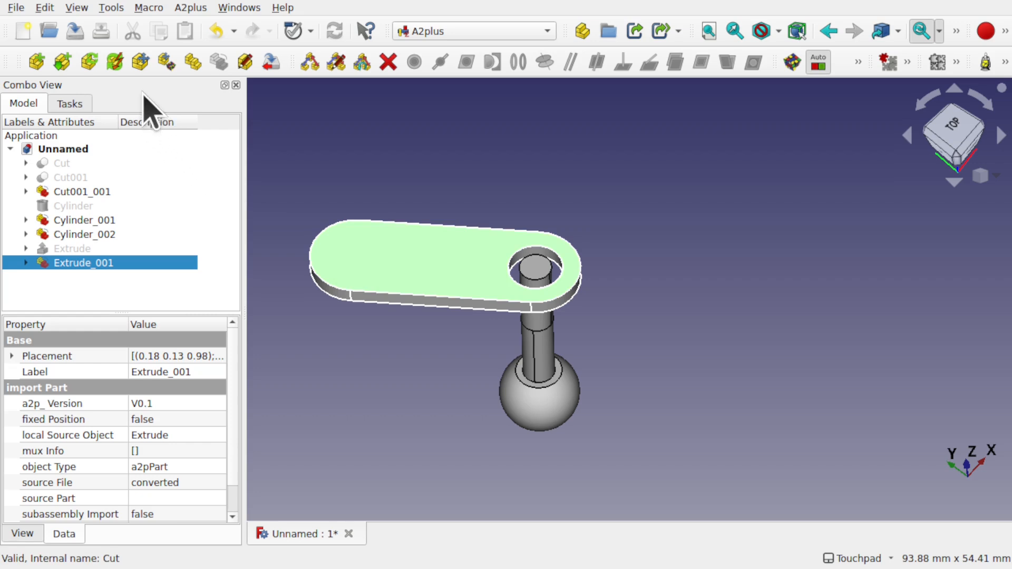
{"action": "left_click", "coordinate": [140, 62]}
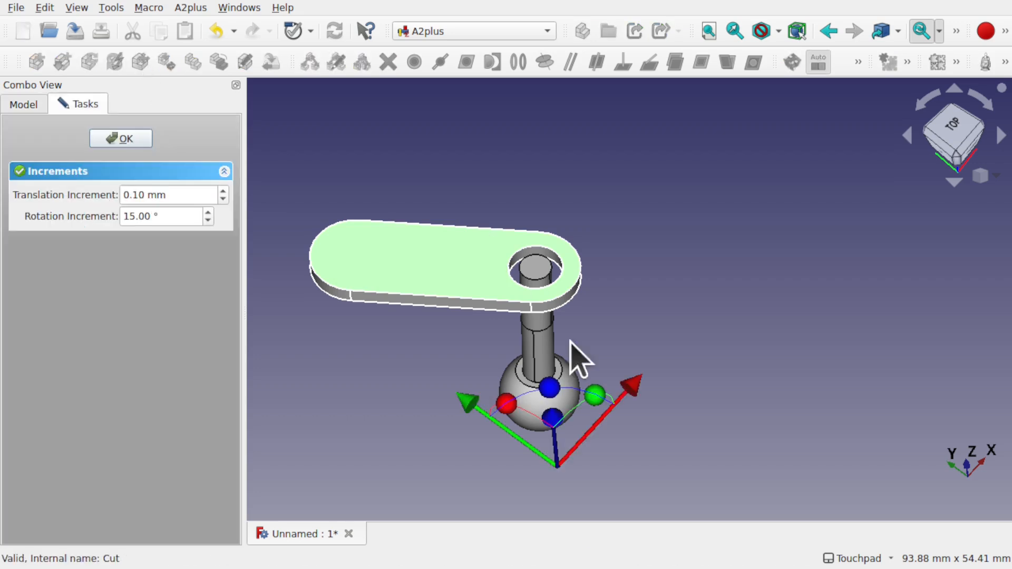
{"action": "left_click_drag", "start_coordinate": [510, 376], "coordinate": [531, 390], "text": "shift"}
{"action": "left_click_drag", "start_coordinate": [638, 392], "coordinate": [615, 477]}
{"action": "middle_click_drag", "start_coordinate": [694, 402], "coordinate": [583, 302], "text": "shift"}
{"action": "left_click", "coordinate": [122, 139]}
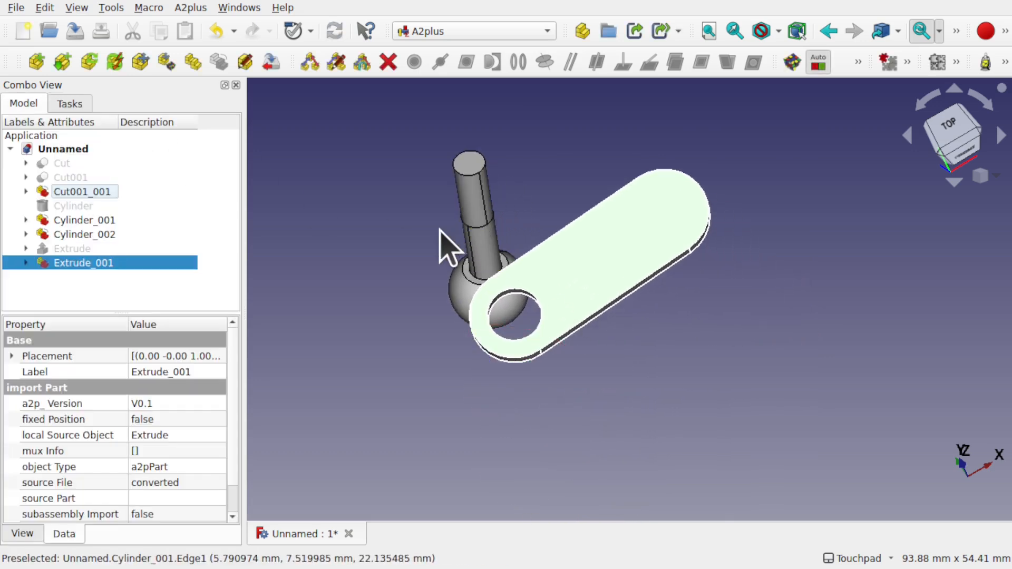
{"action": "left_click", "coordinate": [792, 63]}
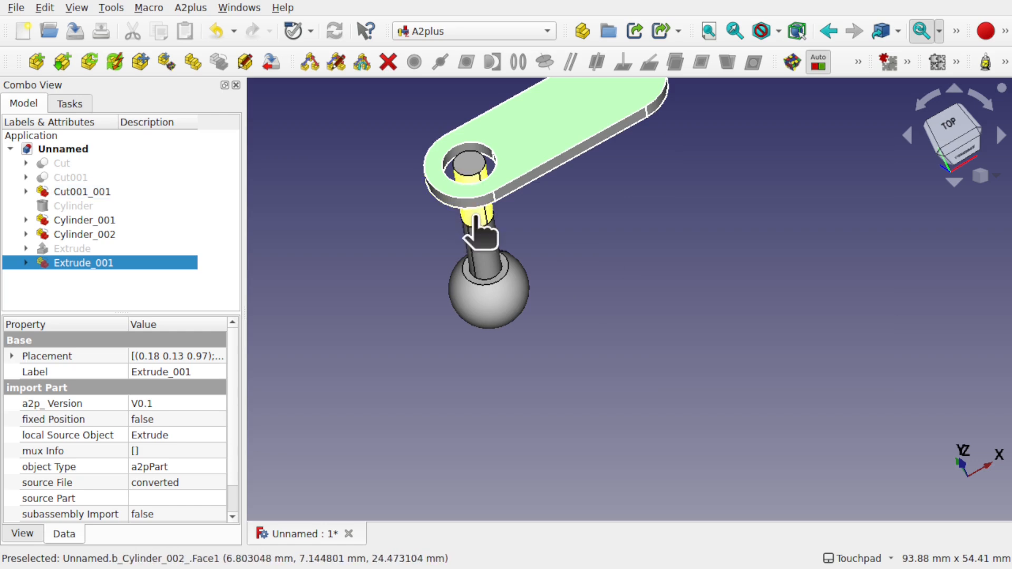
- Rotate the upper cylinder by -105° about its own axis with the free move manipulator
{"action": "left_click", "coordinate": [466, 219]}
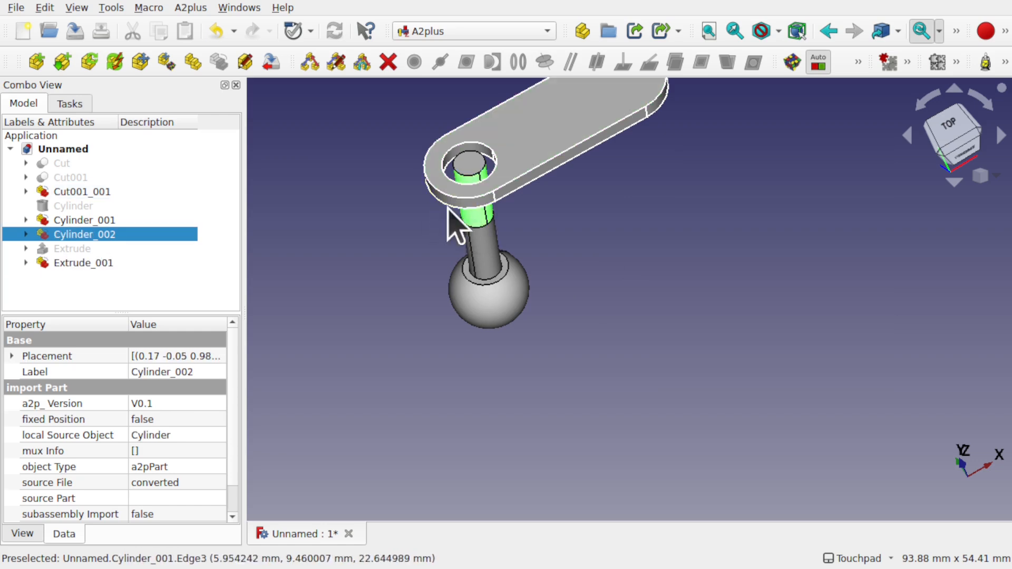
{"action": "left_click", "coordinate": [140, 62]}
{"action": "left_click_drag", "start_coordinate": [568, 220], "coordinate": [431, 288]}
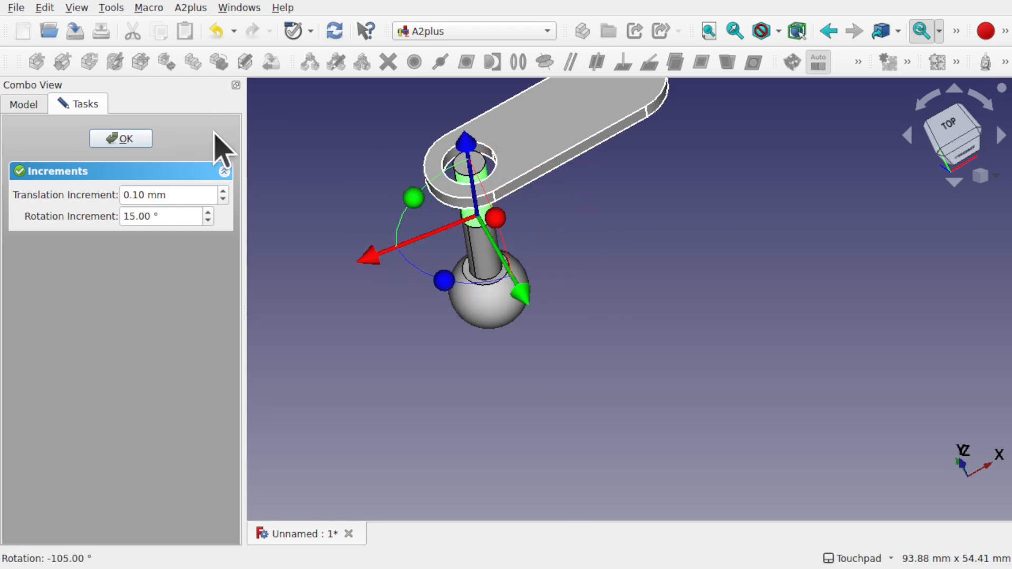
{"action": "left_click", "coordinate": [144, 137]}
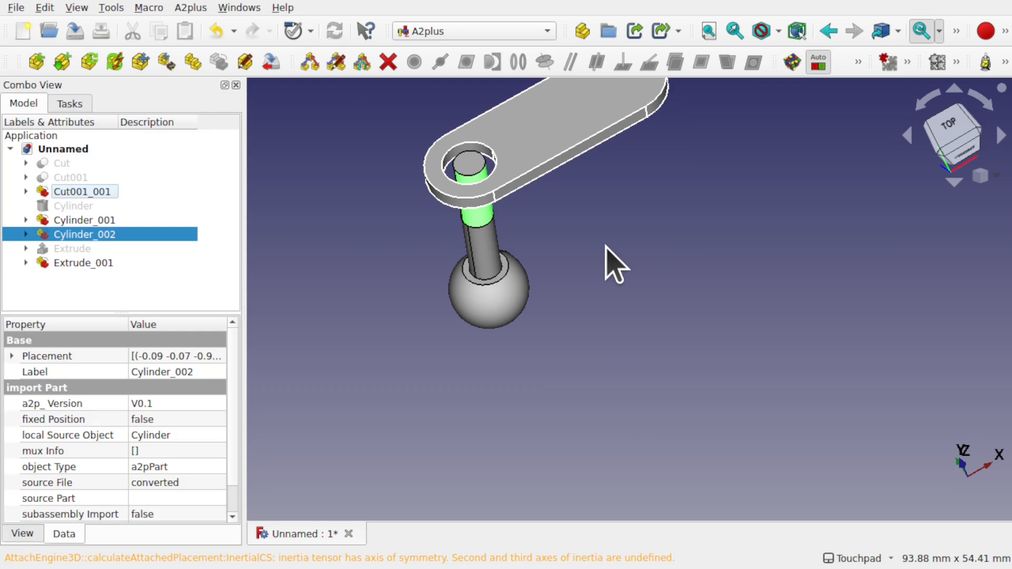
- Add an aligned axis coincident constraint between the seam edges of the two cylinders, with rotation unlocked
{"action": "left_click_drag", "start_coordinate": [567, 250], "coordinate": [673, 372], "text": "alt"}
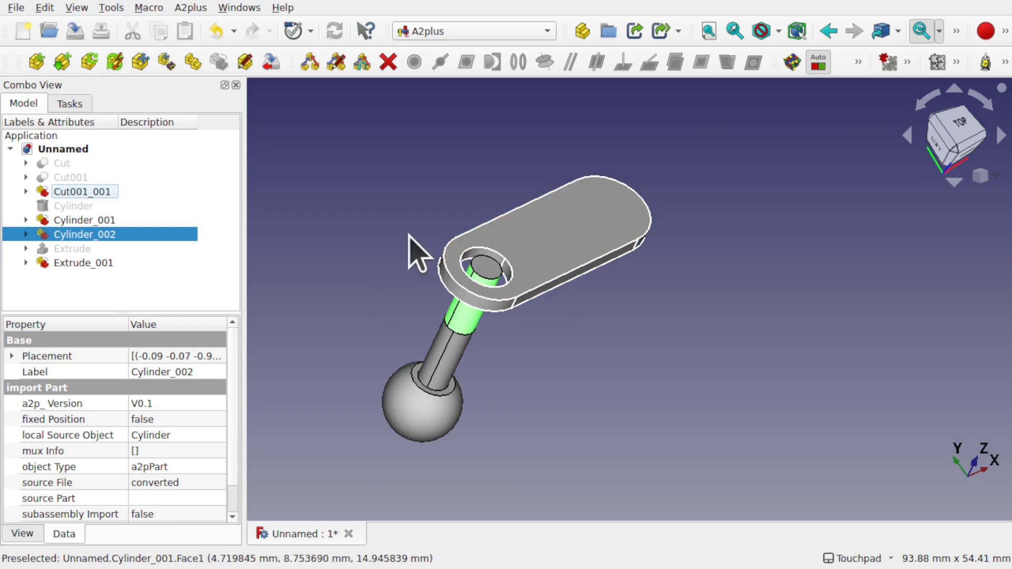
{"action": "left_click_drag", "start_coordinate": [557, 349], "coordinate": [680, 308], "text": "alt"}
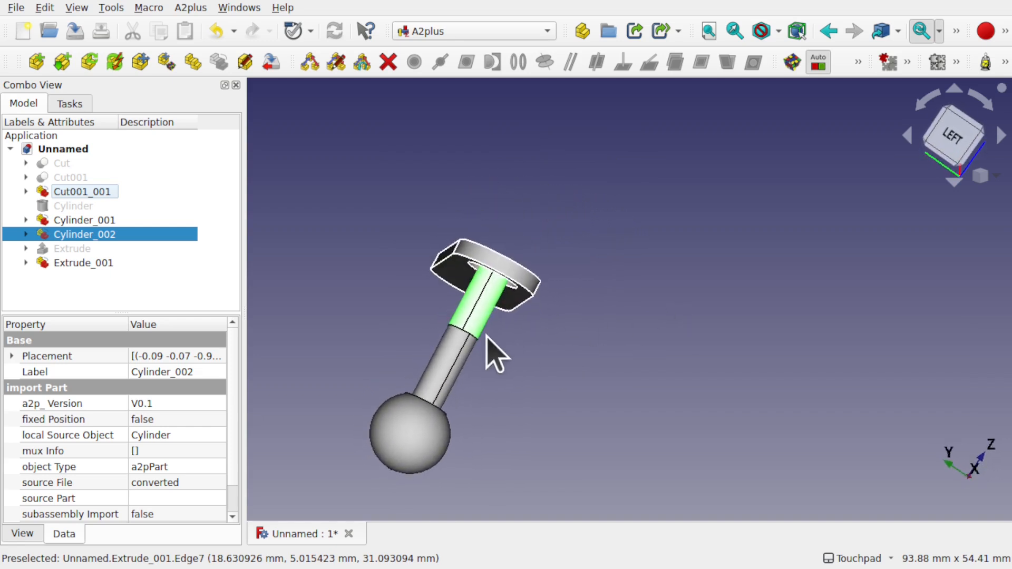
{"action": "left_click", "coordinate": [466, 369]}
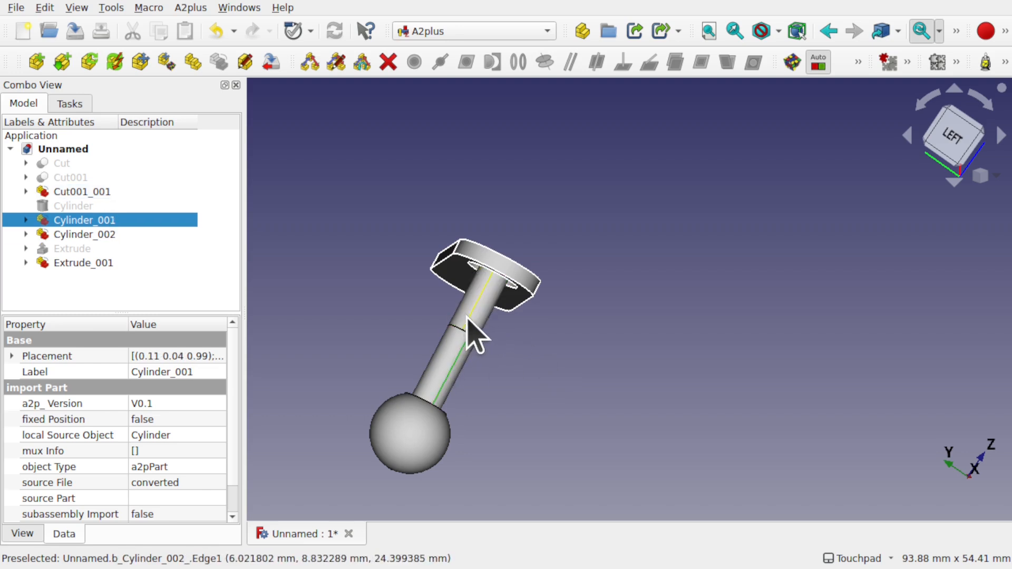
{"action": "left_click", "coordinate": [475, 335], "text": "ctrl"}
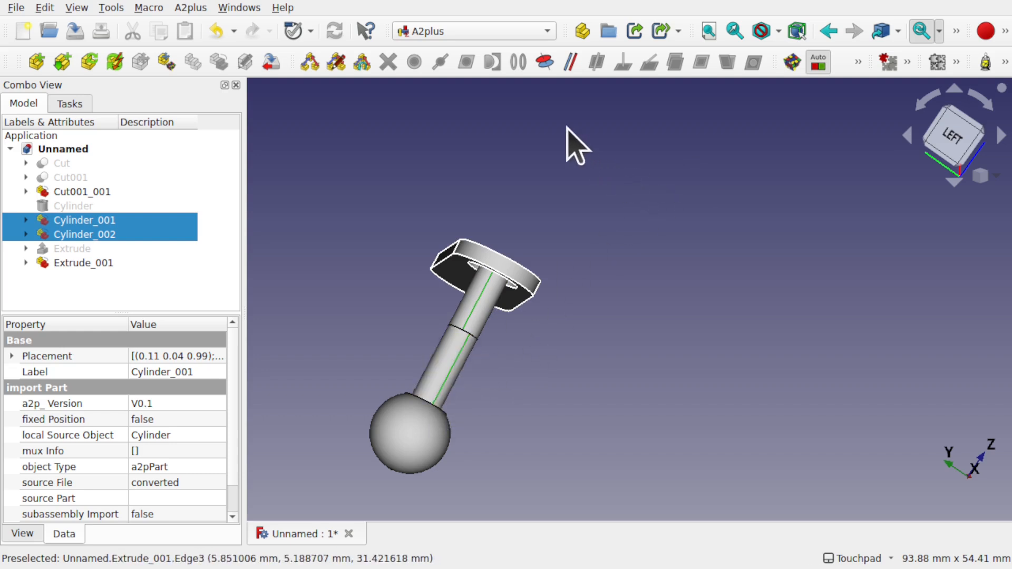
{"action": "left_click", "coordinate": [545, 62]}
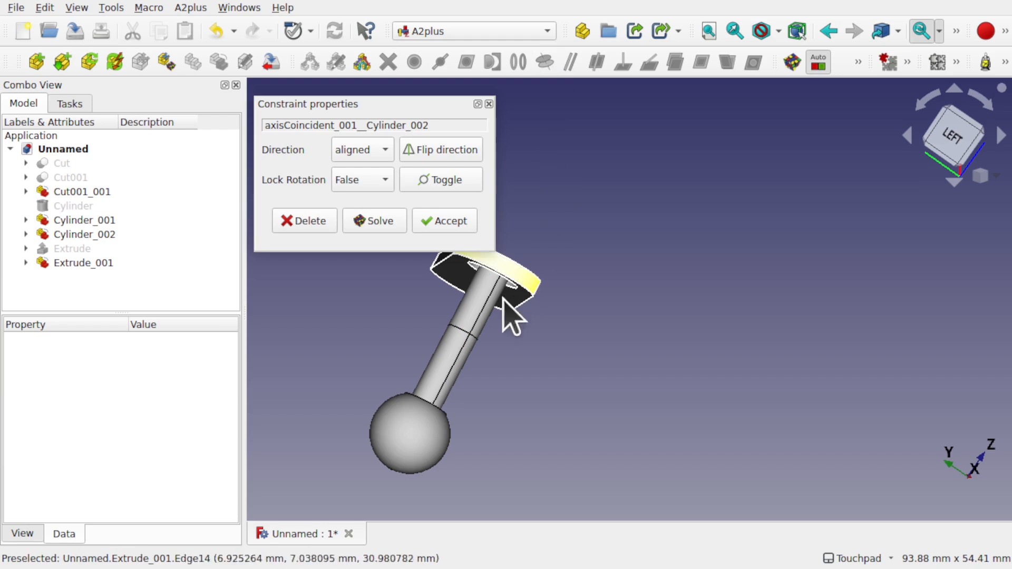
{"action": "left_click", "coordinate": [444, 221]}
- Rotate the upper cylinder by -75° about its own axis with the free move manipulator, and solve the assembly constraints
{"action": "left_click_drag", "start_coordinate": [527, 317], "coordinate": [395, 328]}
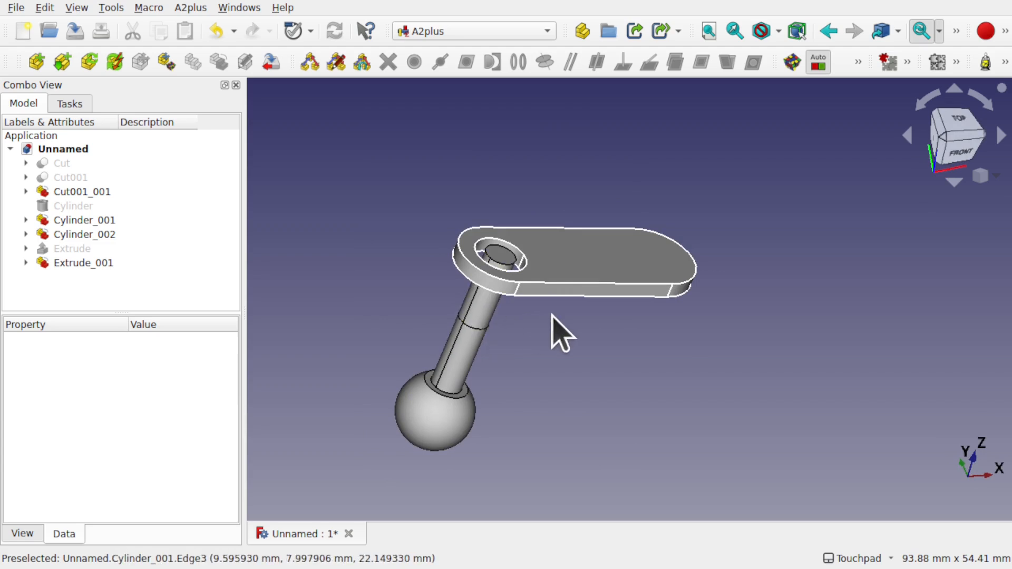
{"action": "left_click", "coordinate": [492, 323]}
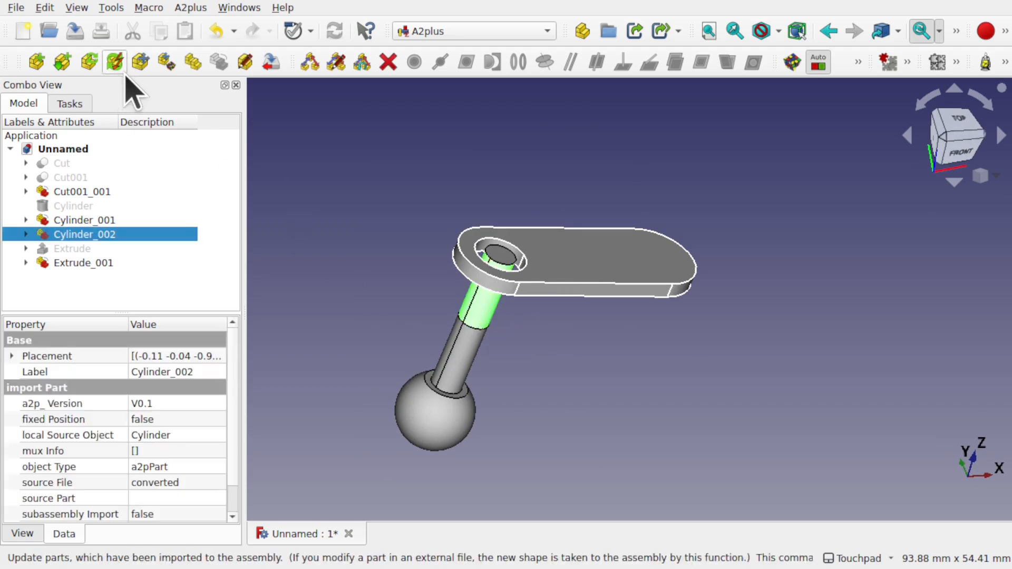
{"action": "left_click", "coordinate": [137, 67]}
{"action": "left_click_drag", "start_coordinate": [477, 368], "coordinate": [363, 311]}
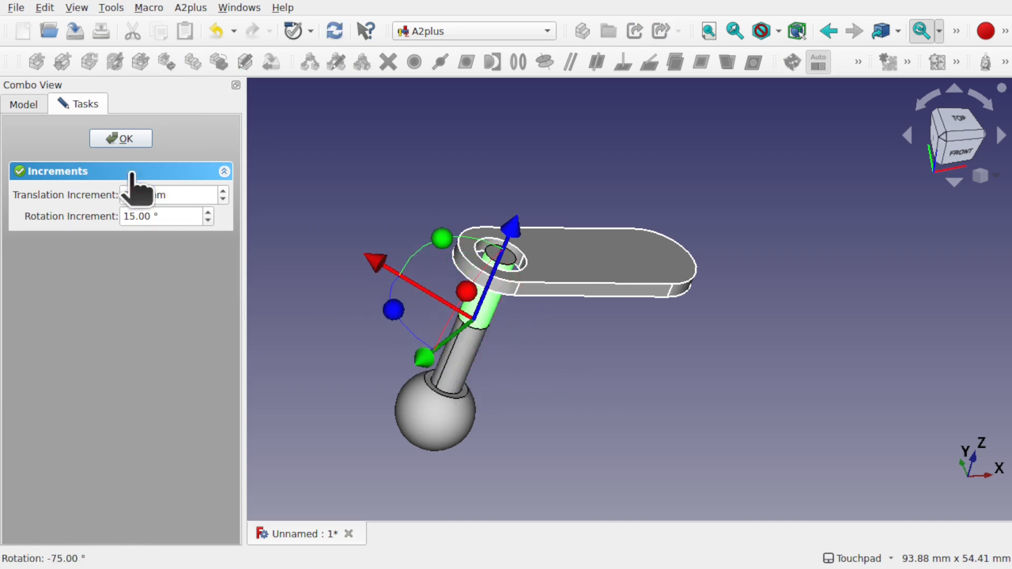
{"action": "left_click", "coordinate": [108, 139]}
{"action": "left_click_drag", "start_coordinate": [469, 311], "coordinate": [575, 320], "text": "alt"}
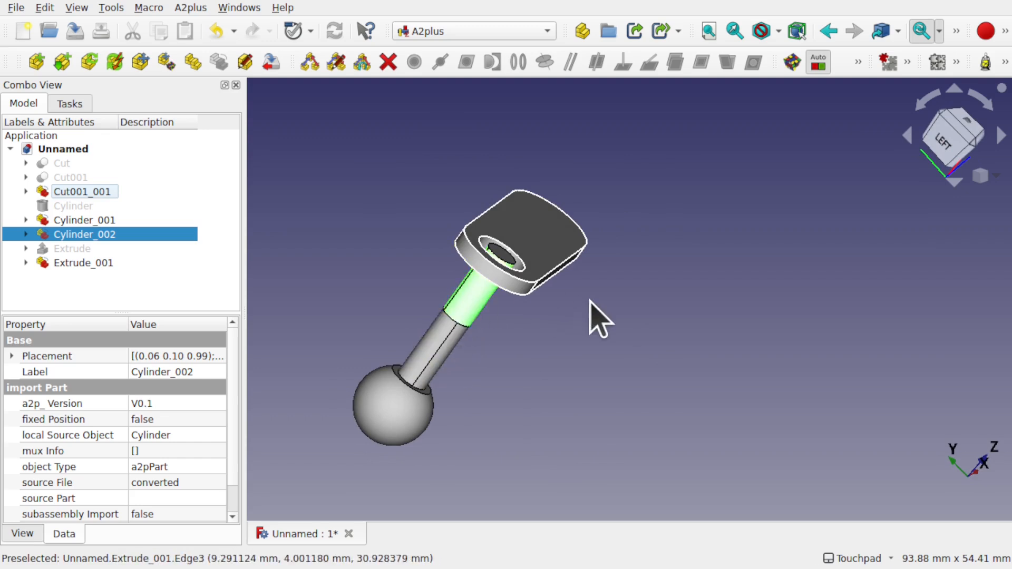
{"action": "left_click", "coordinate": [793, 61]}
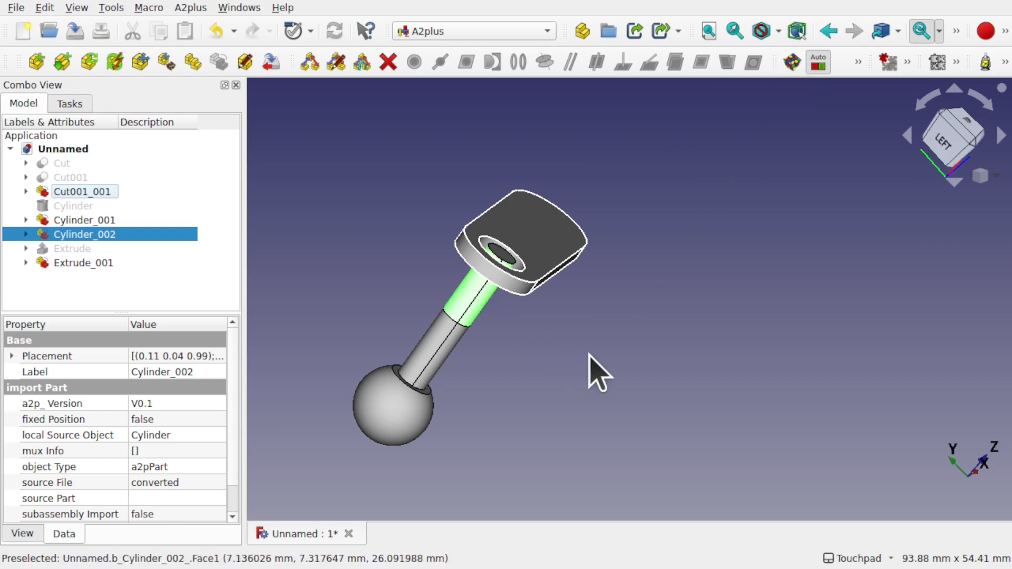
- Rotate the lower cylinder by 75° about its own axis with the free move manipulator, and solve the assembly constraints
{"action": "left_click", "coordinate": [452, 360]}
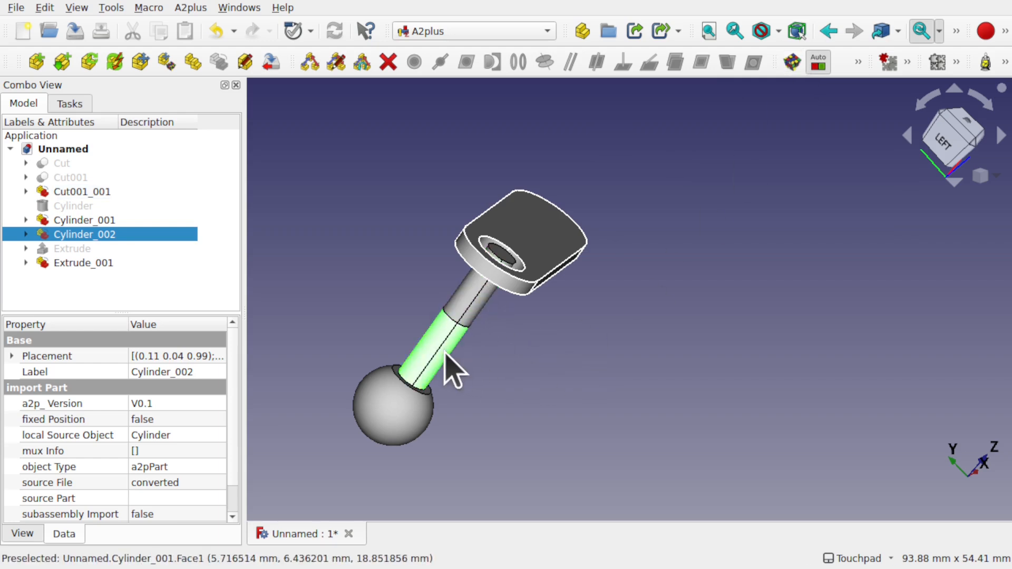
{"action": "left_click", "coordinate": [141, 61]}
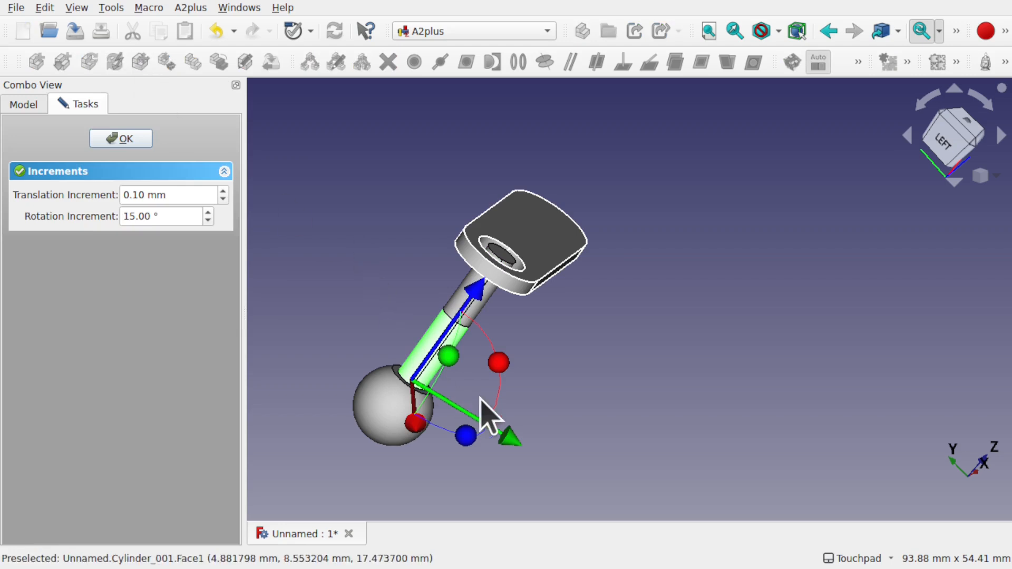
{"action": "left_click_drag", "start_coordinate": [471, 436], "coordinate": [614, 422]}
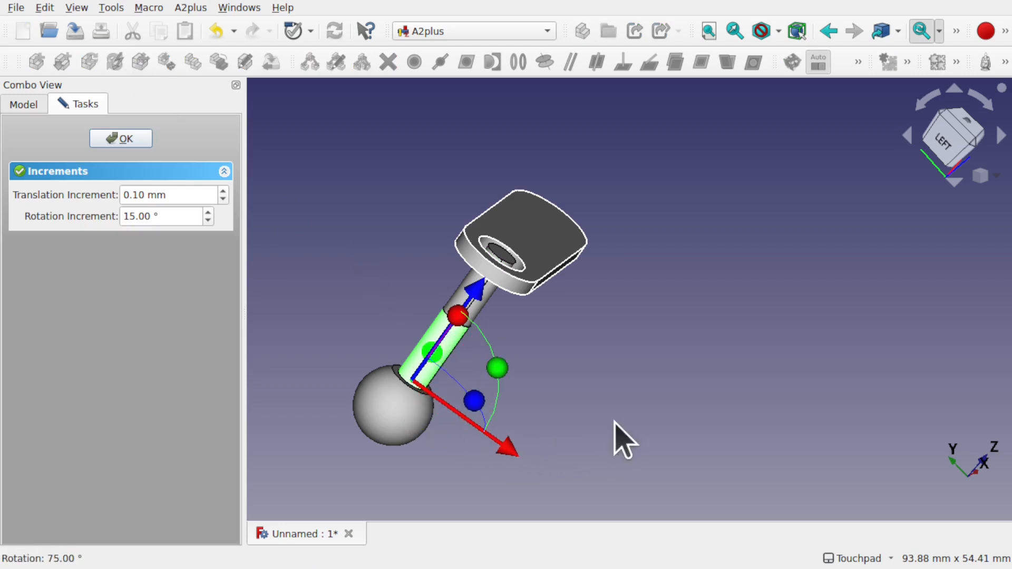
{"action": "left_click", "coordinate": [122, 139]}
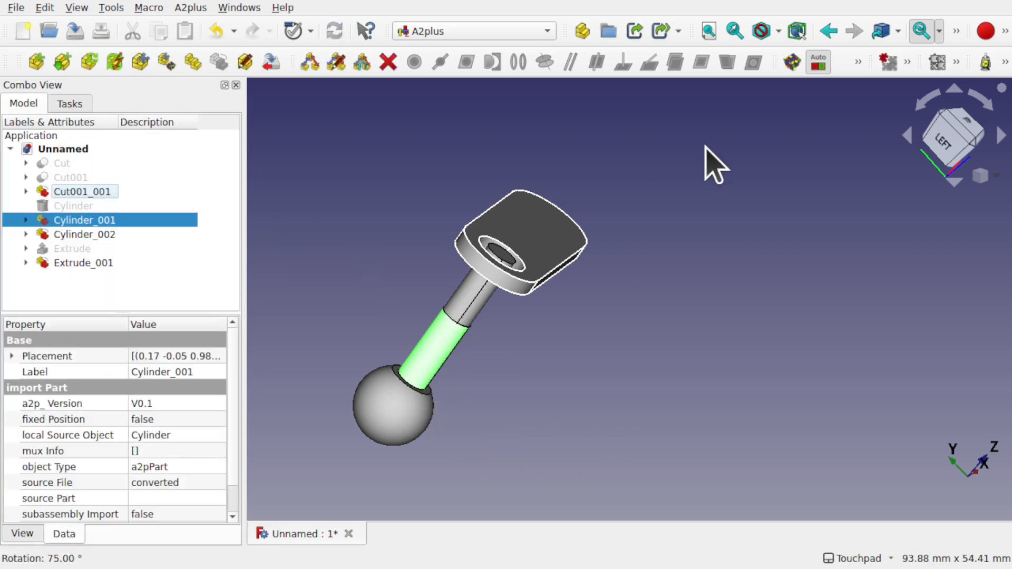
{"action": "left_click", "coordinate": [794, 62]}
- Examine the clearance between the upper cylinder and the link plate's hole, and open the source sketch of the plate's extrusion for editing
{"action": "left_click_drag", "start_coordinate": [720, 238], "coordinate": [559, 362], "text": "alt"}
{"action": "left_click_drag", "start_coordinate": [705, 438], "coordinate": [626, 307], "text": "shift"}
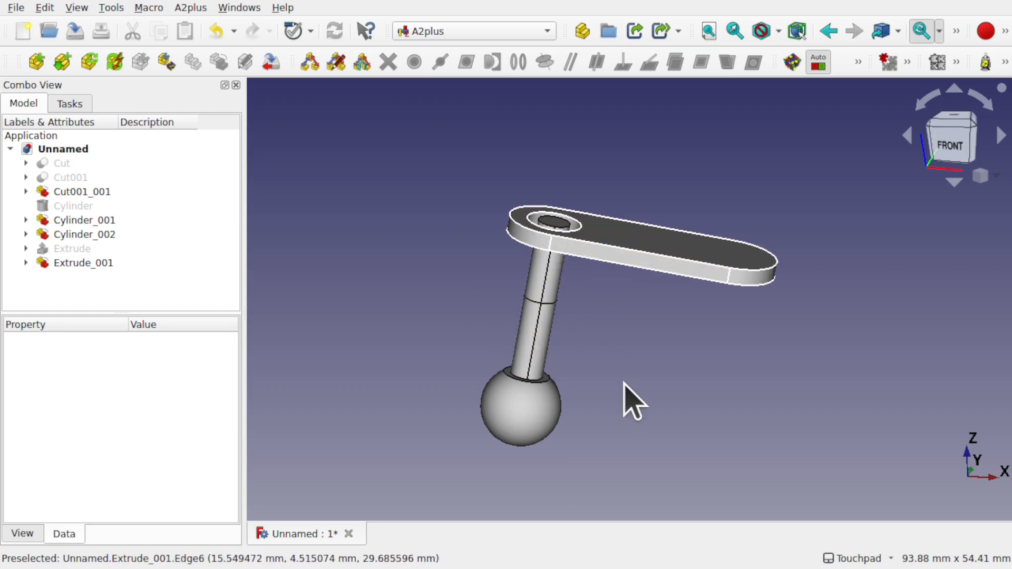
{"action": "middle_click_drag", "start_coordinate": [614, 260], "coordinate": [689, 359]}
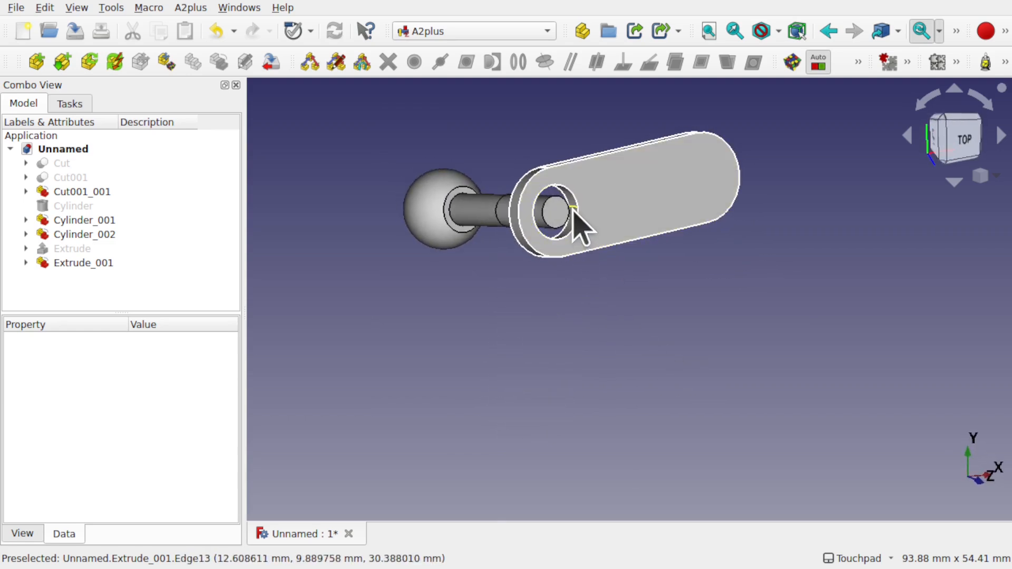
{"action": "middle_click_drag", "start_coordinate": [576, 238], "coordinate": [536, 230]}
{"action": "scroll", "coordinate": [535, 229], "scroll_direction": "up", "scroll_amount": 3}
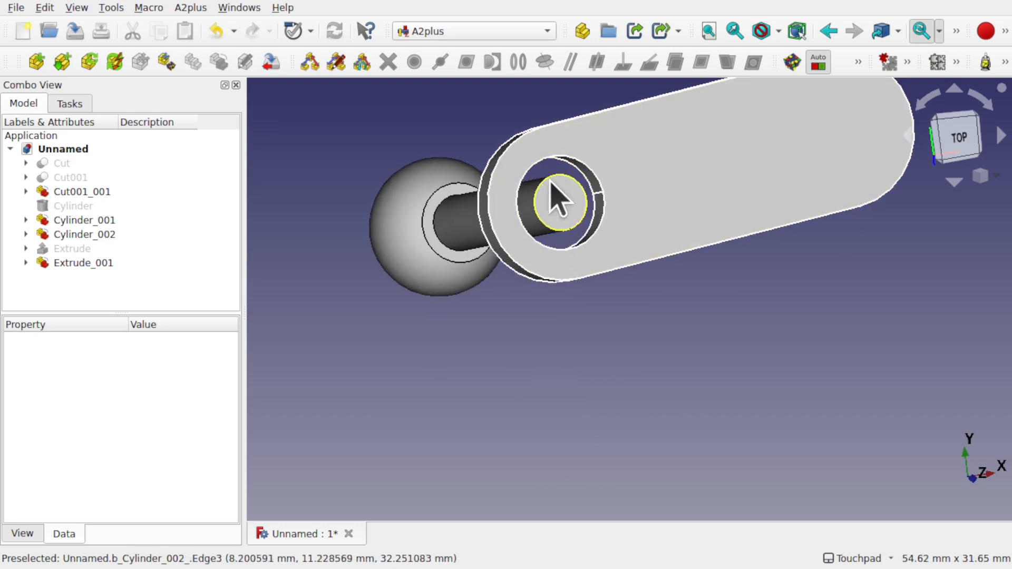
{"action": "left_click", "coordinate": [559, 206]}
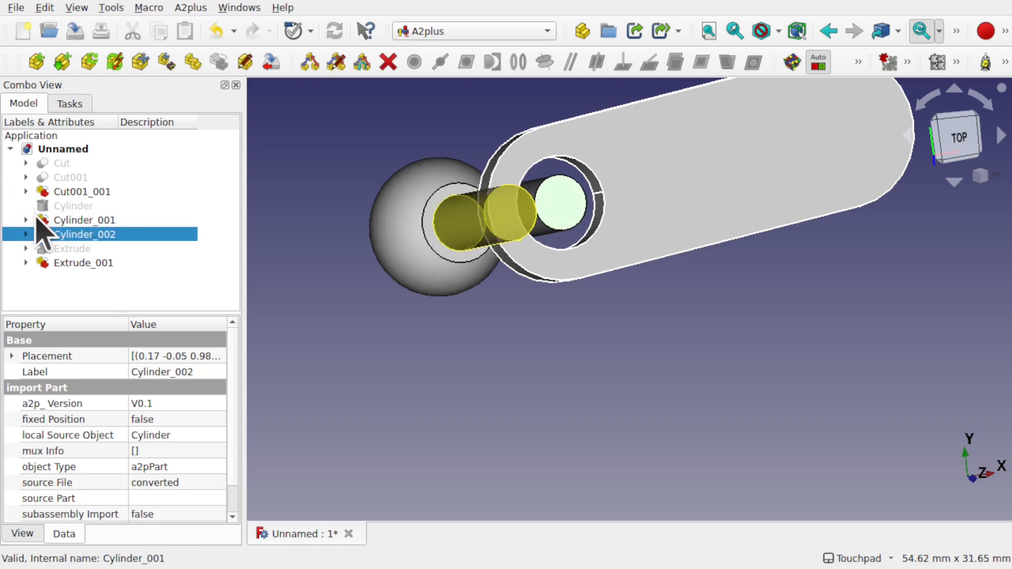
{"action": "left_click", "coordinate": [72, 206]}
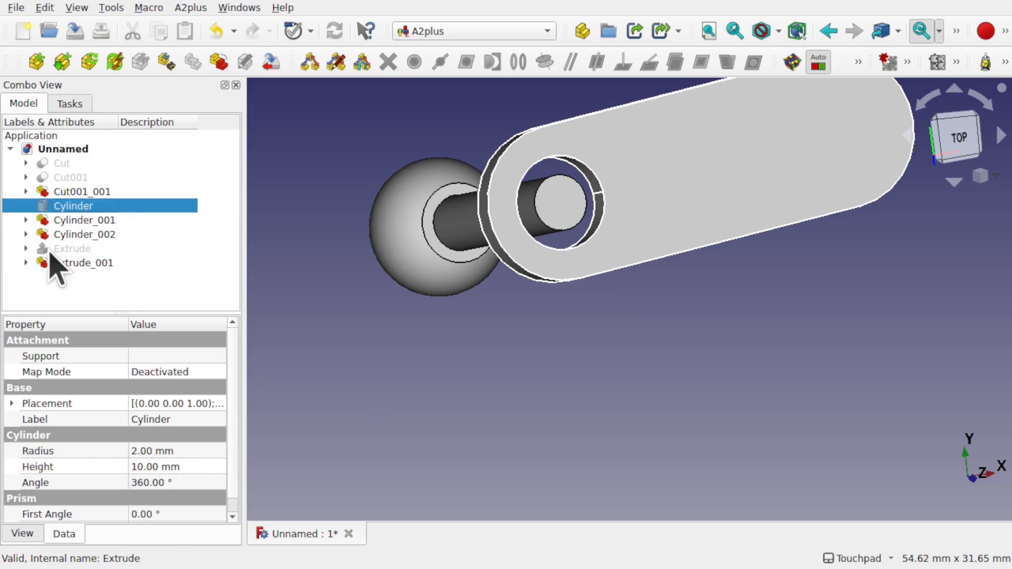
{"action": "left_click", "coordinate": [25, 263]}
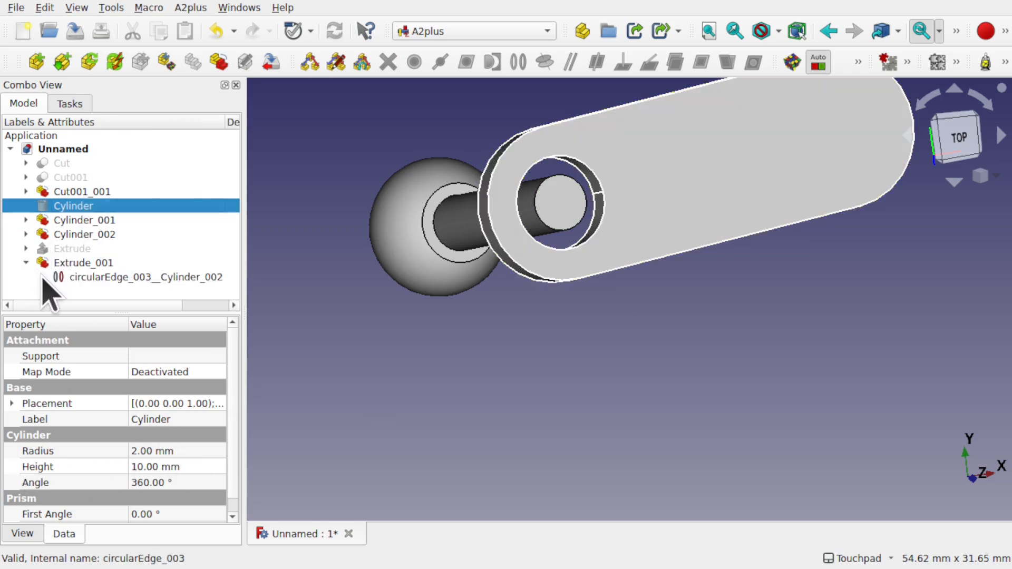
{"action": "left_click", "coordinate": [26, 248]}
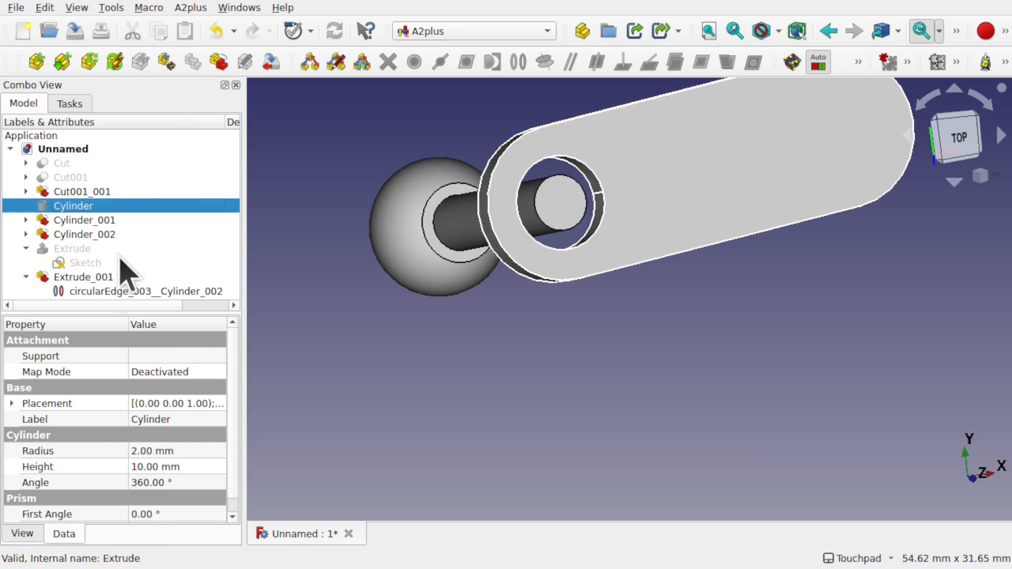
{"action": "double_click", "coordinate": [78, 262]}
{"action": "middle_click_drag", "start_coordinate": [808, 349], "coordinate": [656, 304], "text": "shift"}
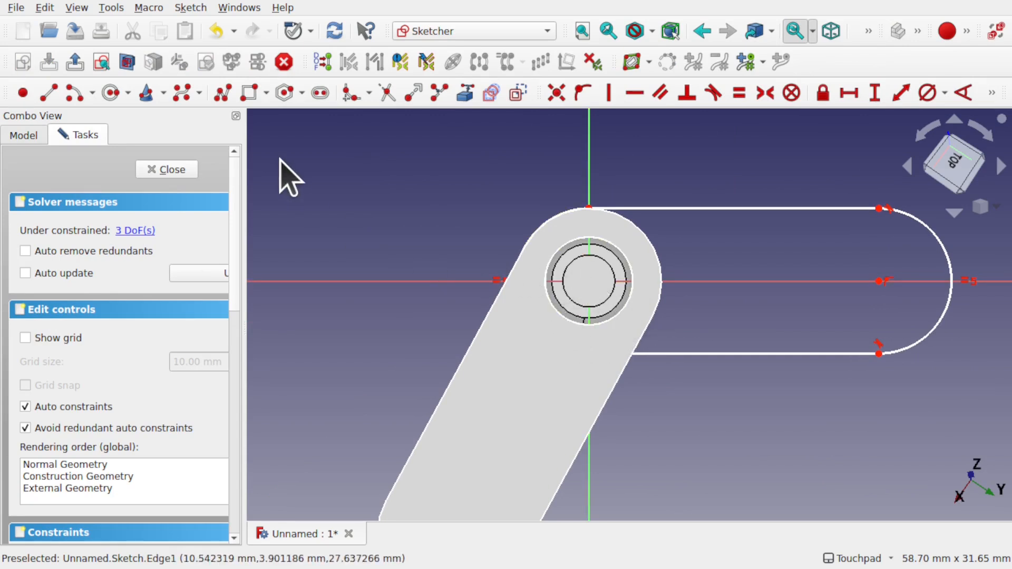
- Hide the assembled link plate Extrude_001 while its source sketch is being edited
{"action": "left_click", "coordinate": [23, 135]}
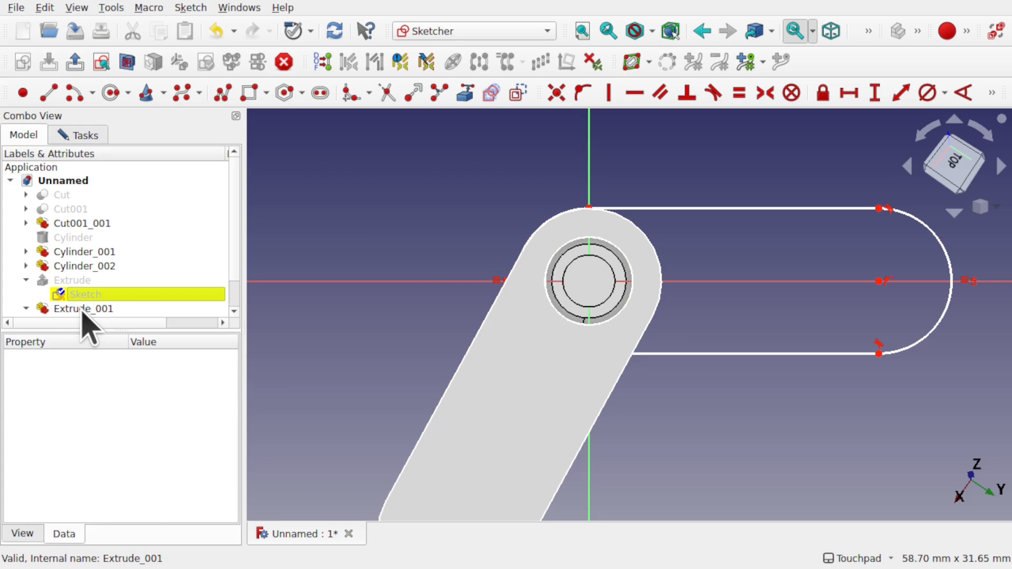
{"action": "left_click", "coordinate": [34, 310]}
{"action": "key", "text": "space"}
{"action": "mouse_move", "coordinate": [673, 299]}
{"action": "middle_mouse_down"}
{"action": "mouse_move", "coordinate": [673, 248]}
{"action": "mouse_move", "coordinate": [689, 225]}
{"action": "mouse_move", "coordinate": [623, 330]}
{"action": "middle_mouse_up"}
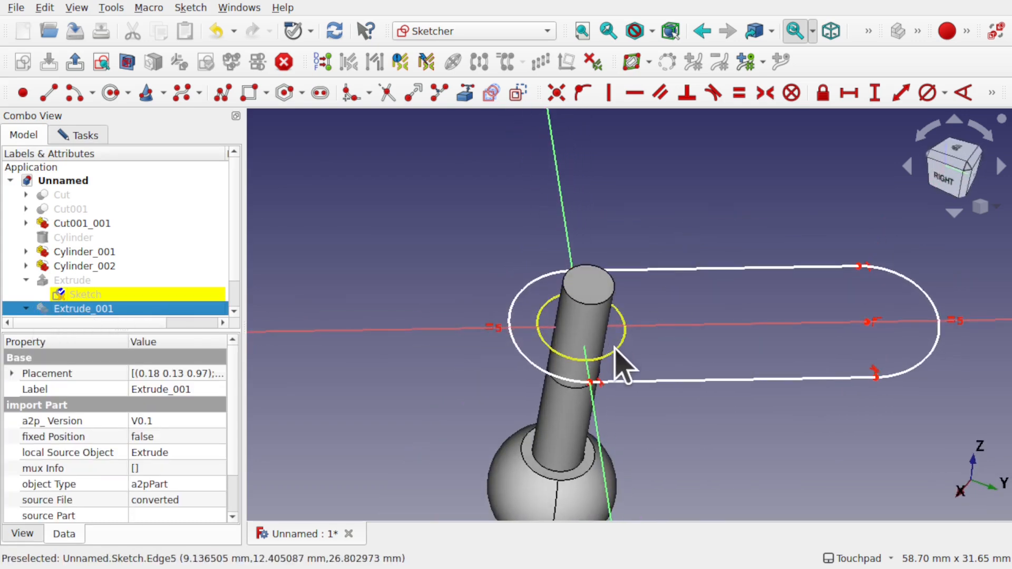
- Constrain the diameter of the sketch's hole circle to 4 mm and close the sketch
{"action": "left_click", "coordinate": [623, 363]}
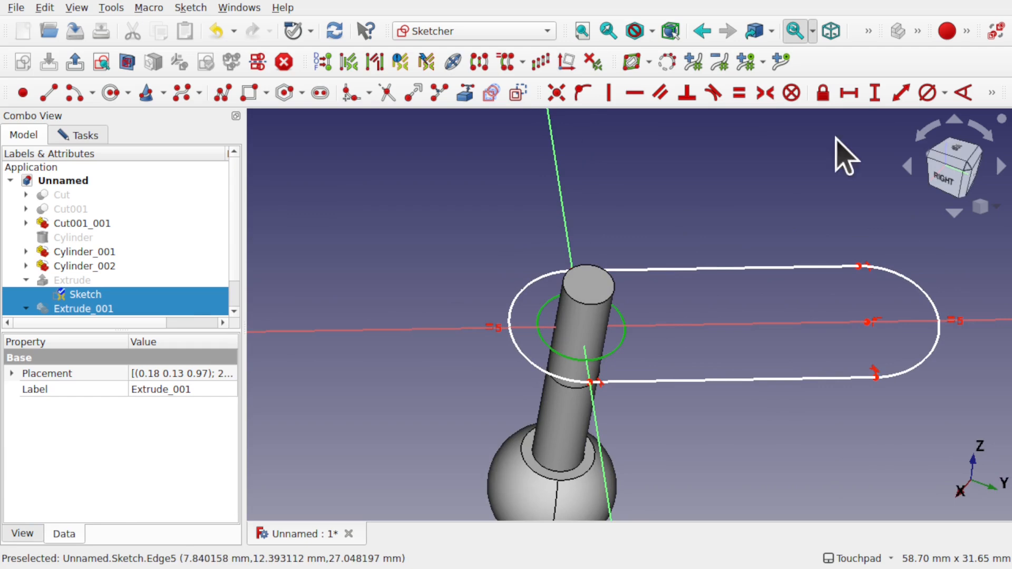
{"action": "left_click", "coordinate": [928, 94]}
{"action": "left_click", "coordinate": [621, 352]}
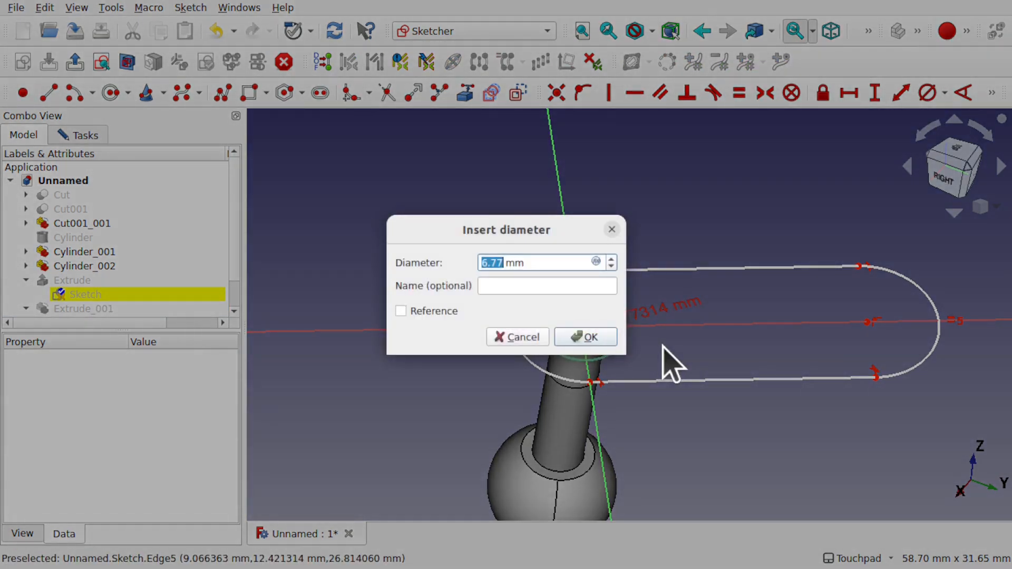
{"action": "key", "text": "Return"}
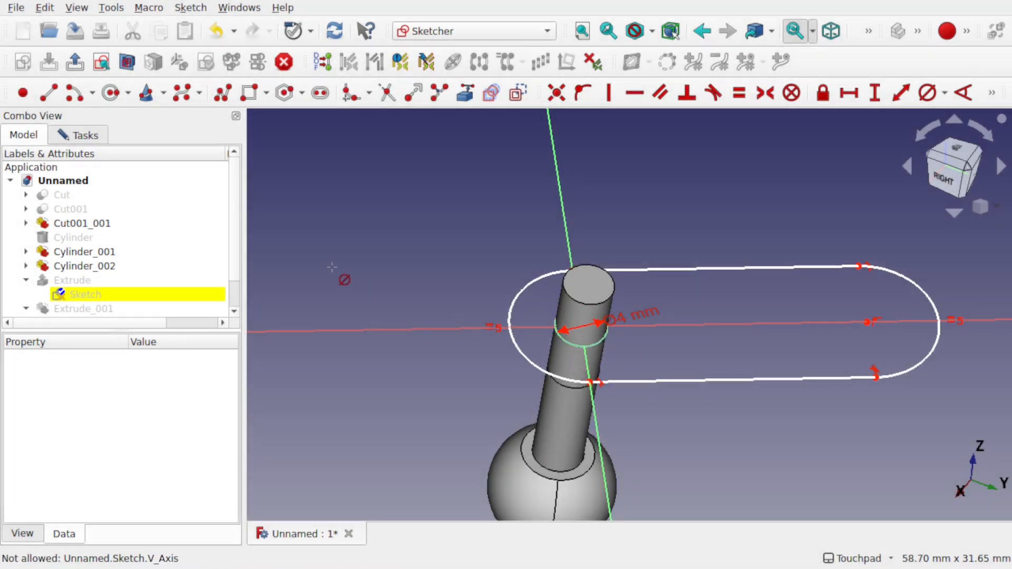
{"action": "left_click", "coordinate": [82, 138]}
{"action": "left_click", "coordinate": [153, 170]}
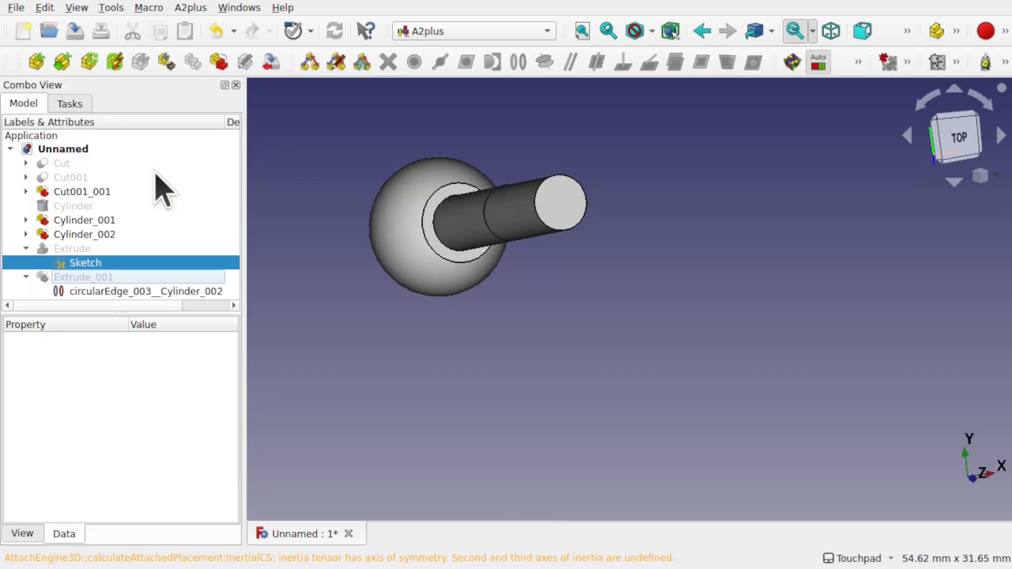
- Show the link plate Extrude_001 again and update only this selected part from its source
{"action": "left_click_drag", "start_coordinate": [468, 245], "coordinate": [426, 237], "text": "shift"}
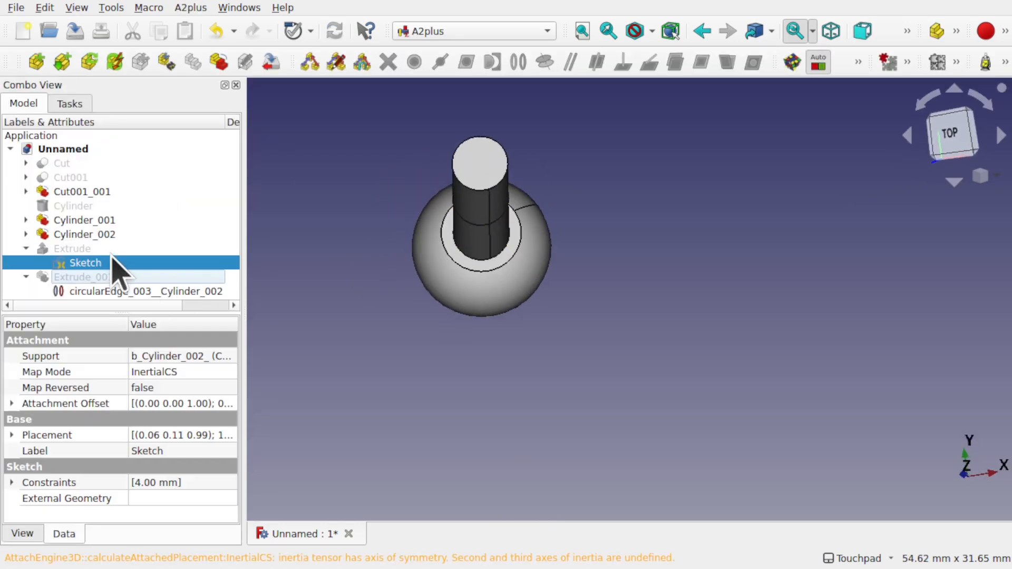
{"action": "left_click", "coordinate": [91, 277]}
{"action": "key", "text": "space"}
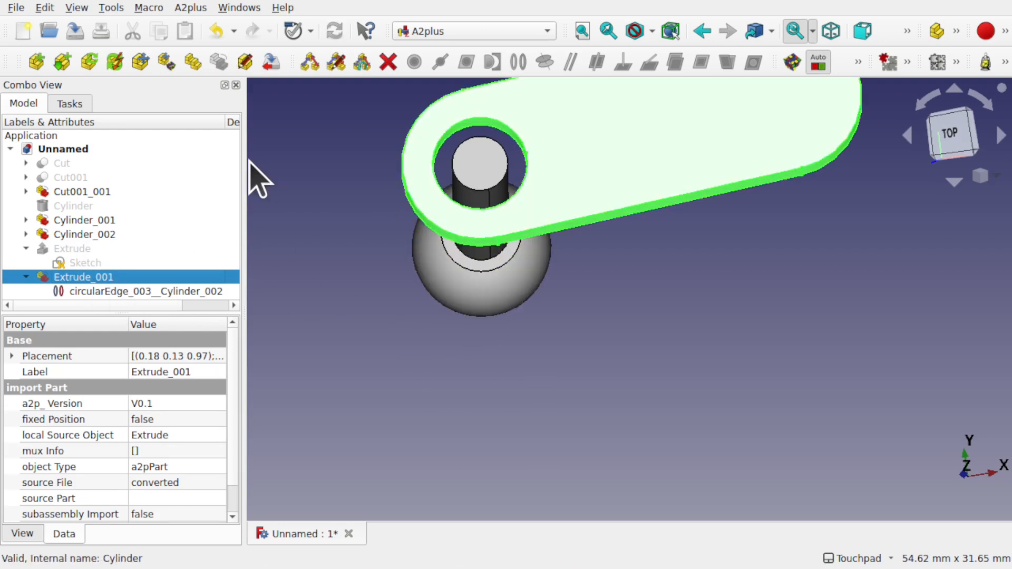
{"action": "left_click", "coordinate": [89, 63]}
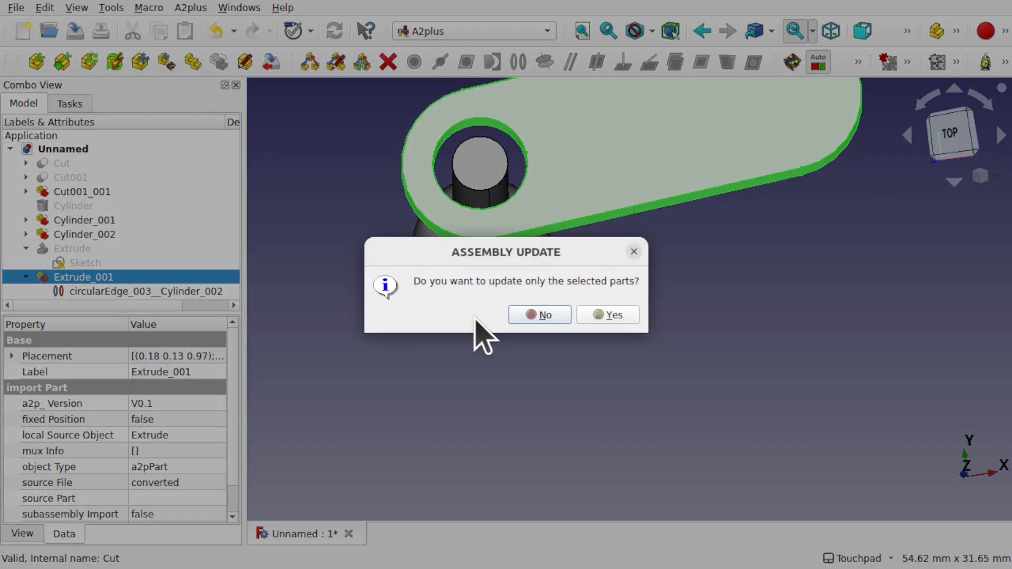
{"action": "left_click", "coordinate": [611, 315]}
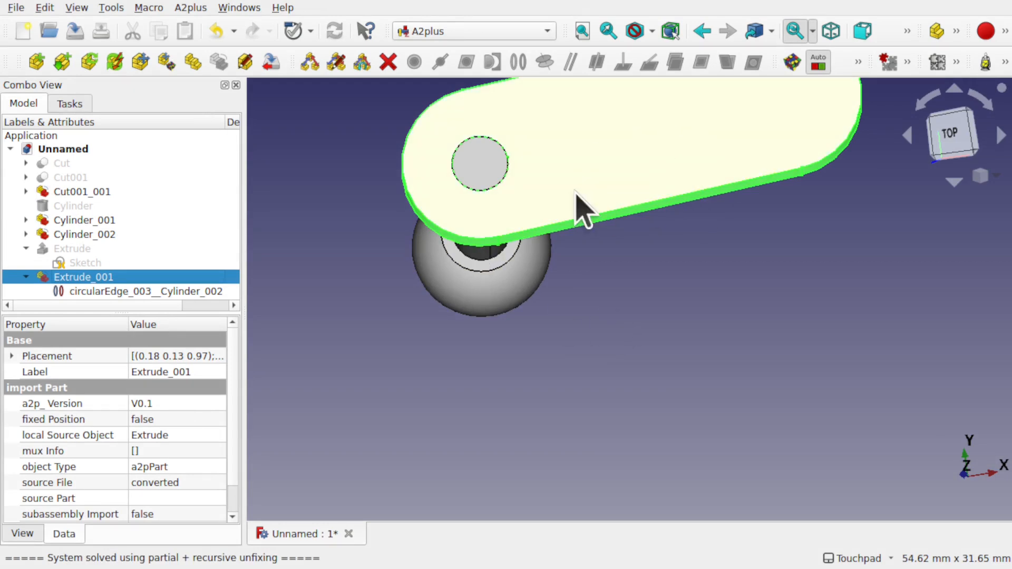
- Shift the link plate up and away from the upper cylinder with the free move manipulator
{"action": "left_click_drag", "start_coordinate": [556, 180], "coordinate": [570, 145], "text": "shift"}
{"action": "left_click_drag", "start_coordinate": [649, 184], "coordinate": [643, 250], "text": "shift"}
{"action": "left_click", "coordinate": [583, 250]}
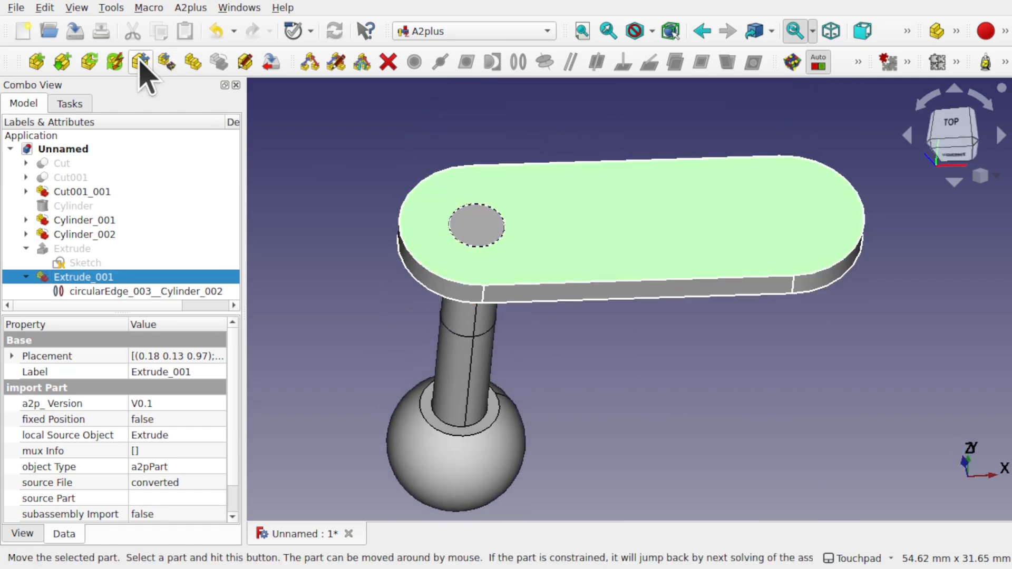
{"action": "left_click", "coordinate": [141, 62]}
{"action": "left_click_drag", "start_coordinate": [413, 356], "coordinate": [448, 244]}
{"action": "left_click_drag", "start_coordinate": [509, 282], "coordinate": [607, 278], "text": "alt"}
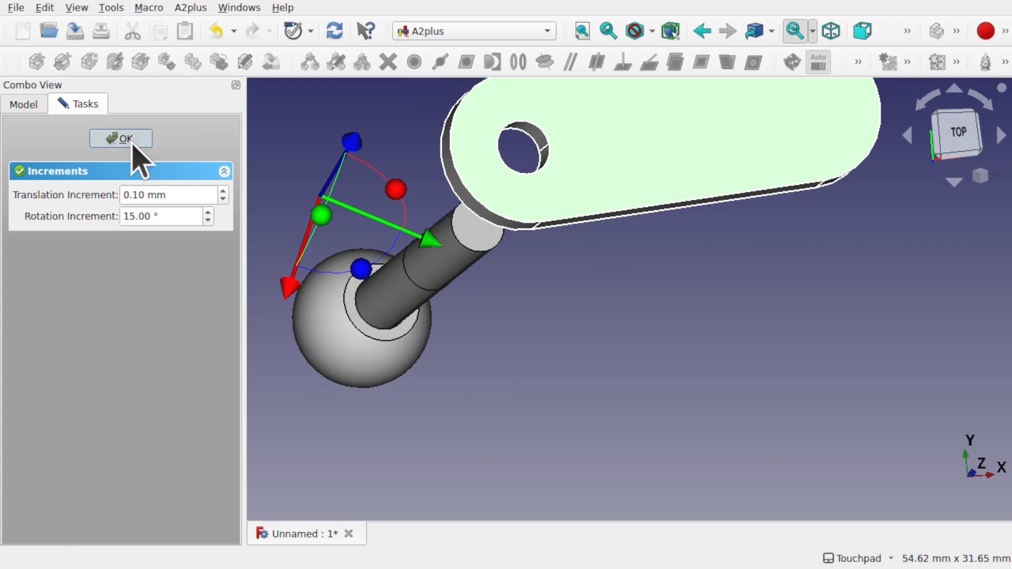
{"action": "left_click", "coordinate": [127, 139]}
- Add an aligned axis coincident constraint between the upper cylinder's seam edge and the plate hole's seam edge, with rotation unlocked
{"action": "left_click_drag", "start_coordinate": [644, 339], "coordinate": [533, 181], "text": "alt"}
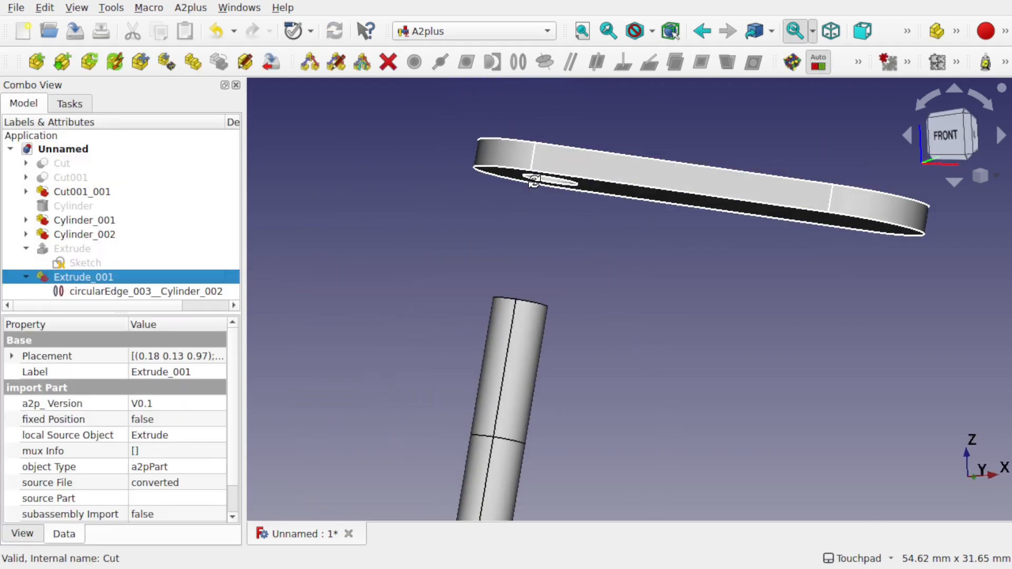
{"action": "left_click", "coordinate": [508, 348]}
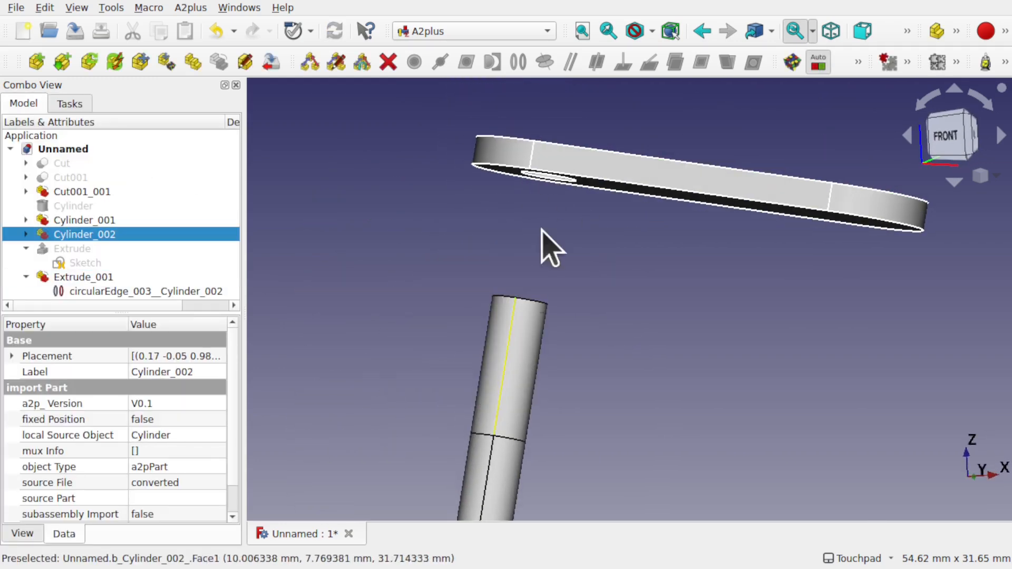
{"action": "left_click_drag", "start_coordinate": [567, 169], "coordinate": [611, 295], "text": "alt"}
{"action": "left_click_drag", "start_coordinate": [594, 139], "coordinate": [696, 379], "text": "shift"}
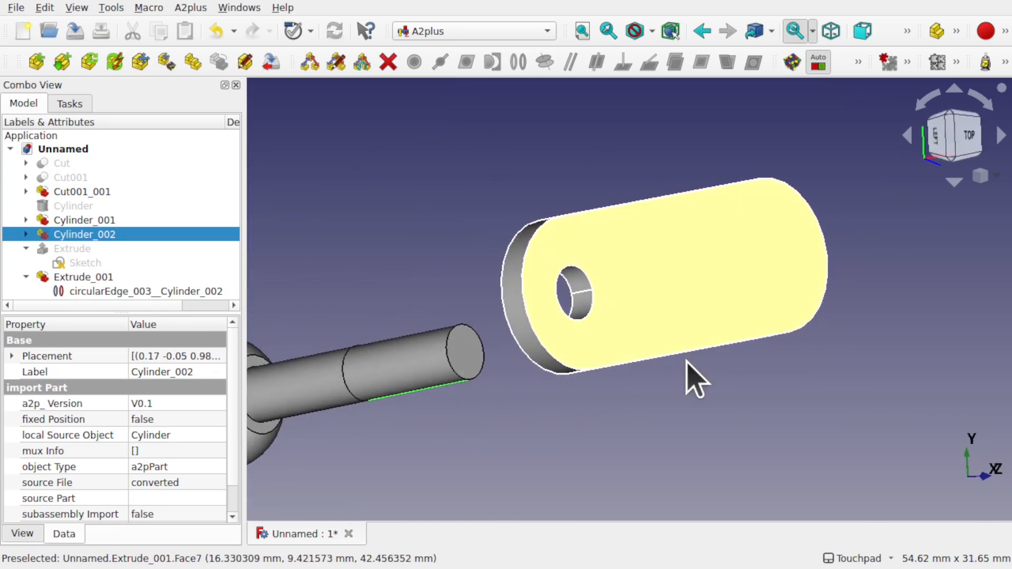
{"action": "left_click", "coordinate": [583, 293], "text": "ctrl"}
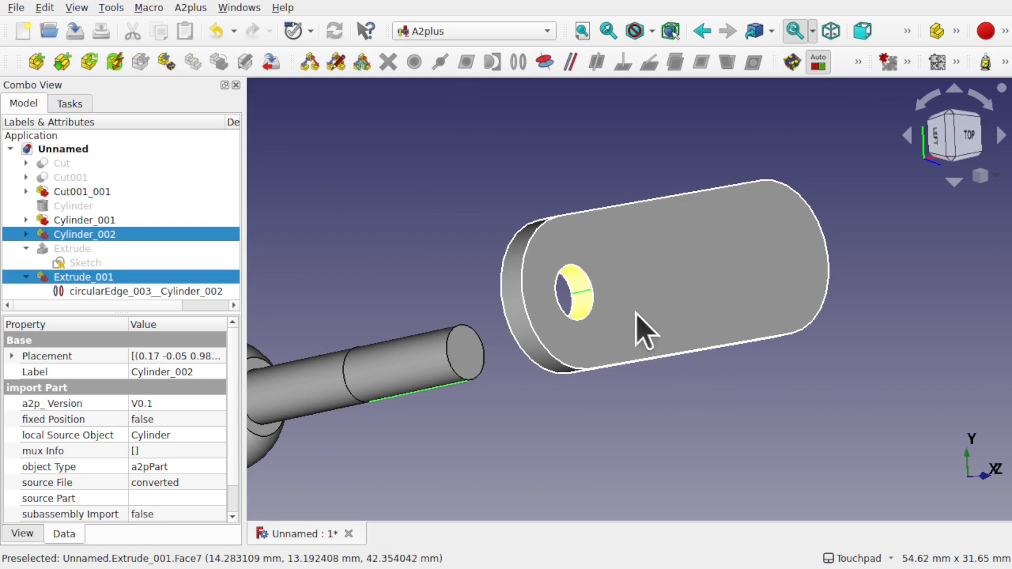
{"action": "left_click", "coordinate": [541, 62]}
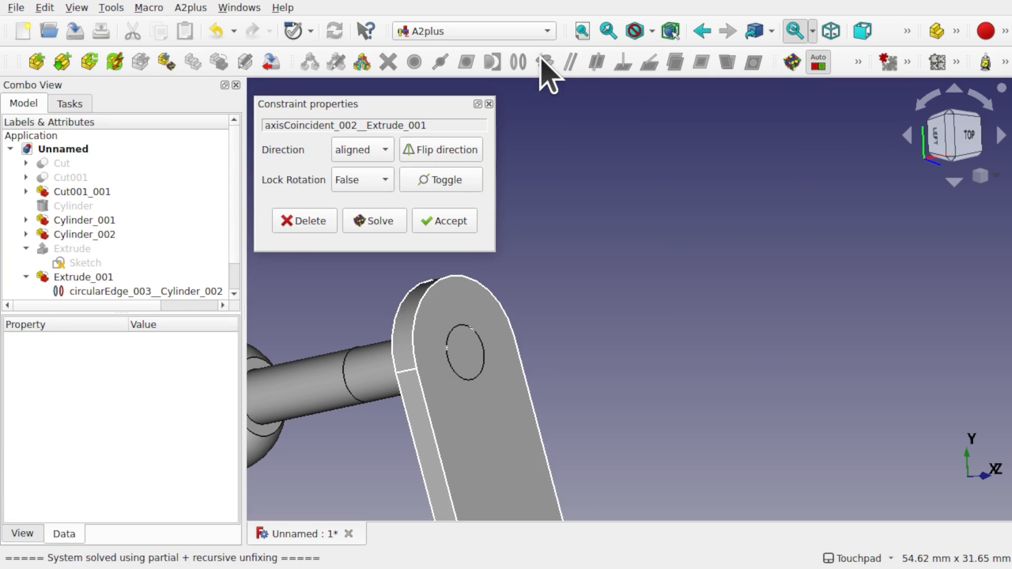
{"action": "left_click", "coordinate": [451, 222]}
- Rotate the link plate Extrude_001 by 105° with the move manipulator and solve the constraints
{"action": "left_click_drag", "start_coordinate": [599, 396], "coordinate": [564, 312], "text": "alt"}
{"action": "left_click", "coordinate": [607, 298]}
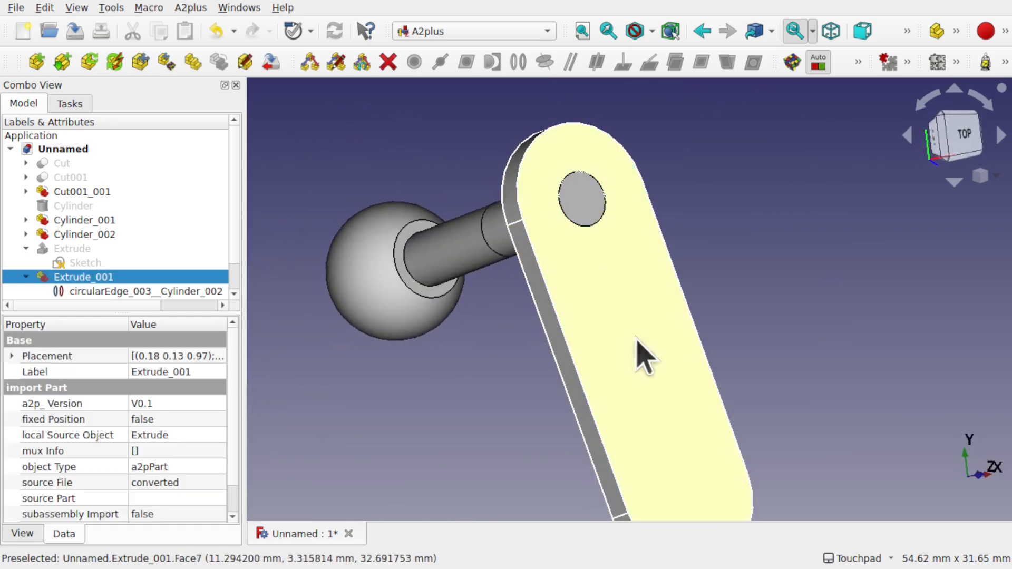
{"action": "left_click", "coordinate": [139, 64]}
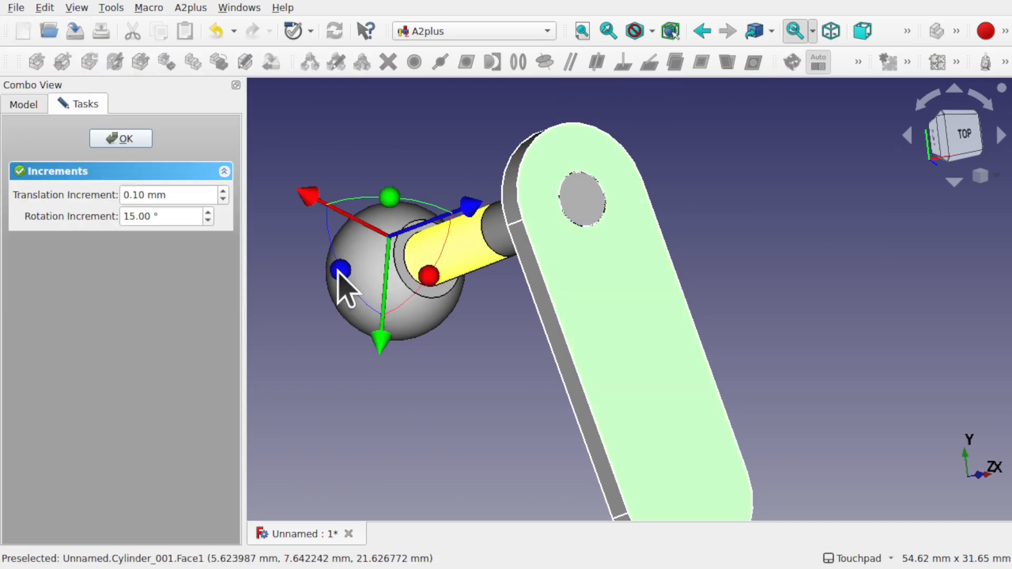
{"action": "left_click_drag", "start_coordinate": [343, 282], "coordinate": [468, 346]}
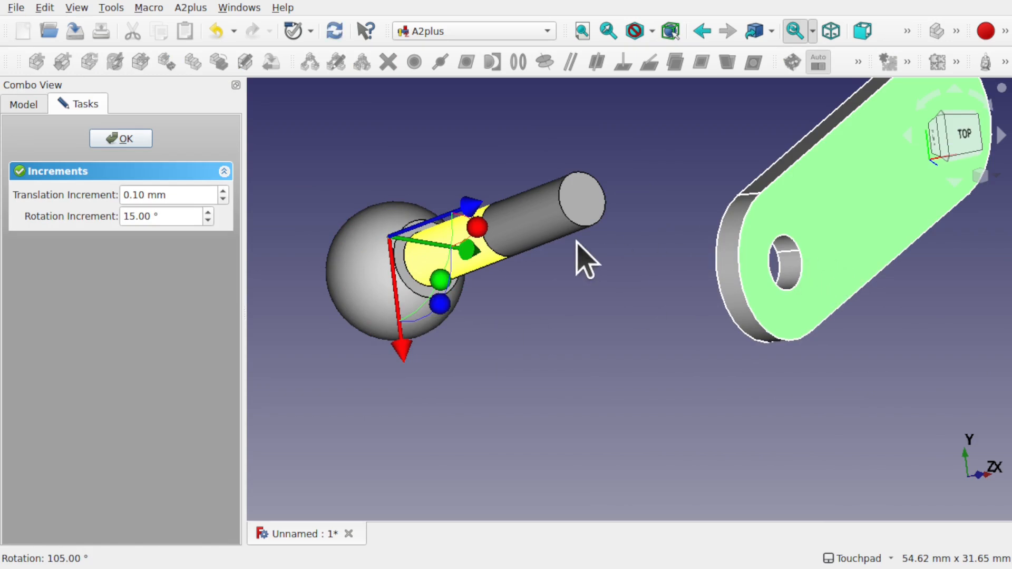
{"action": "left_click", "coordinate": [134, 141]}
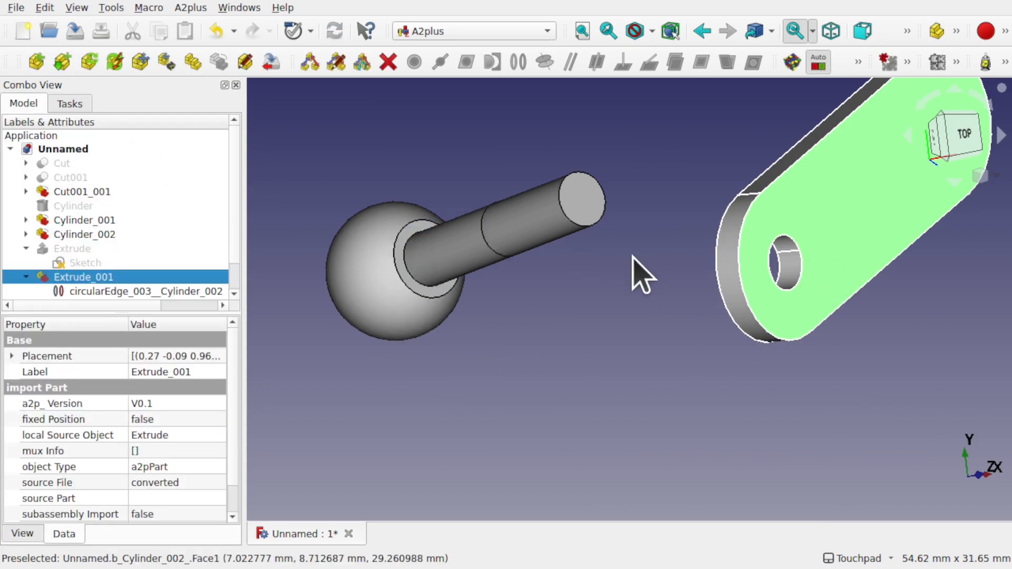
{"action": "left_click", "coordinate": [790, 64]}
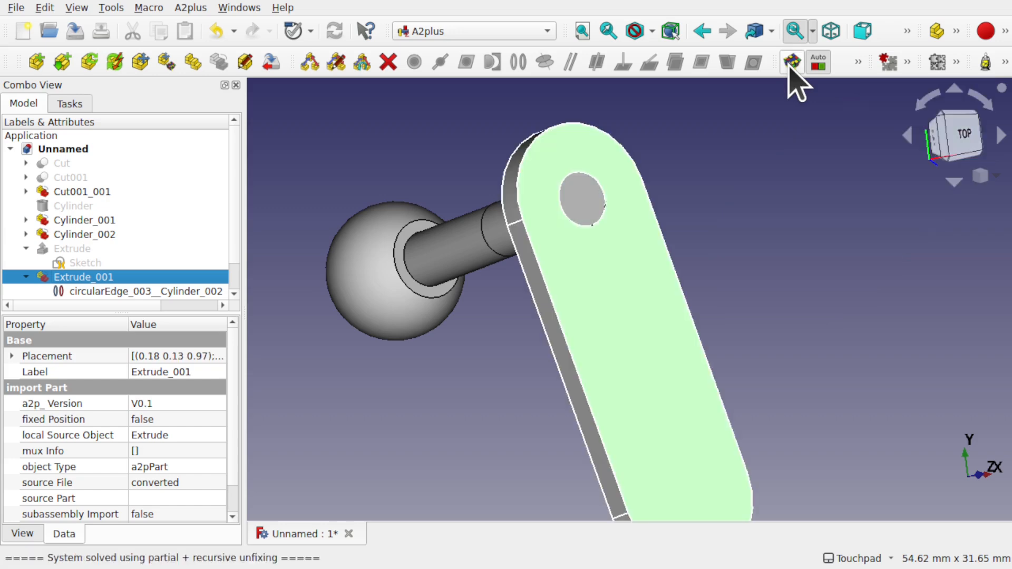
- Rotate the lower cylinder Cylinder_001 by 60° with the move manipulator and solve the constraints
{"action": "left_click_drag", "start_coordinate": [614, 274], "coordinate": [823, 257]}
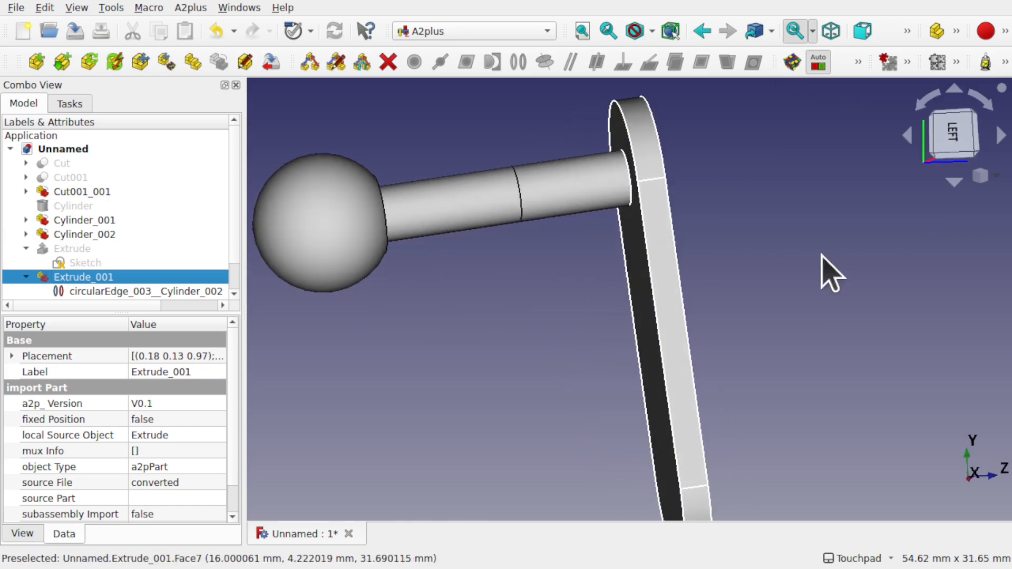
{"action": "left_click", "coordinate": [453, 219]}
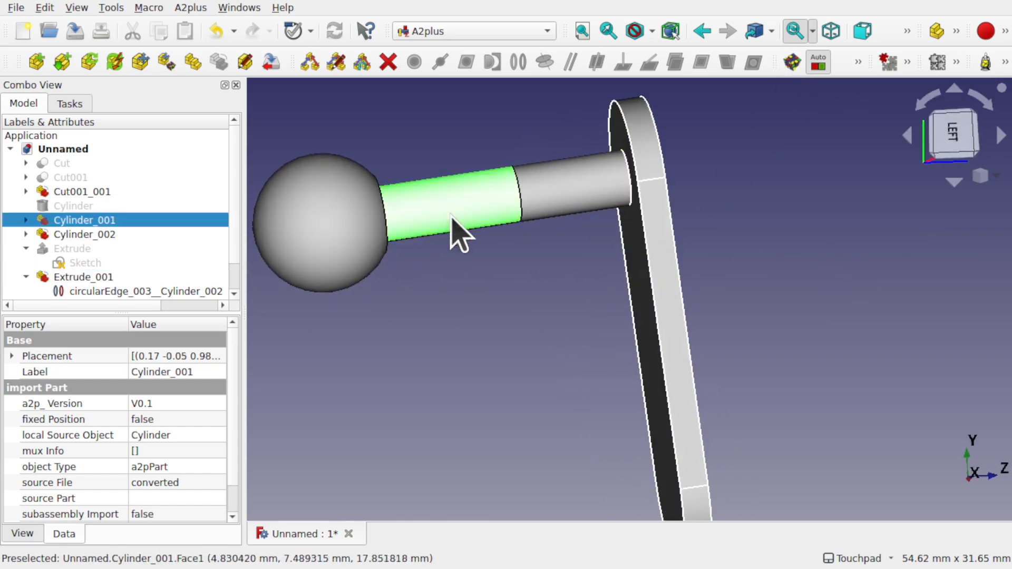
{"action": "left_click", "coordinate": [140, 62]}
{"action": "left_click_drag", "start_coordinate": [564, 197], "coordinate": [454, 213]}
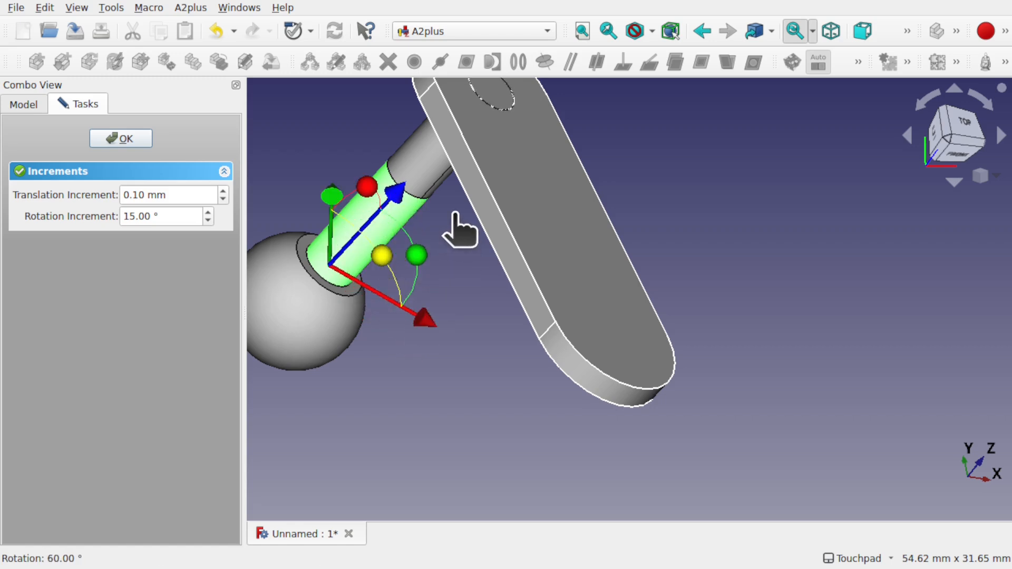
{"action": "left_click", "coordinate": [127, 141]}
{"action": "left_click_drag", "start_coordinate": [327, 169], "coordinate": [355, 99], "text": "shift"}
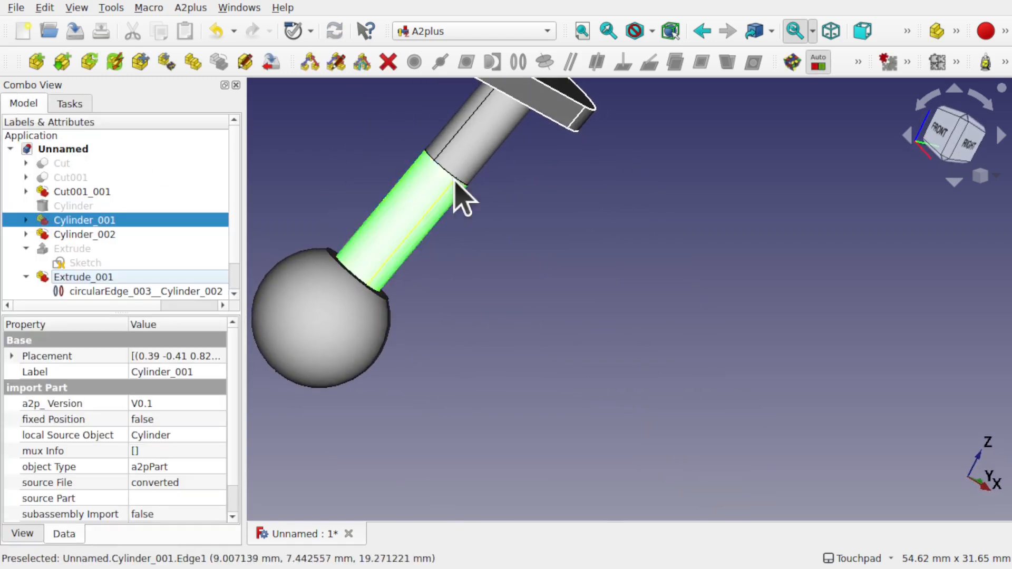
{"action": "left_click_drag", "start_coordinate": [492, 221], "coordinate": [449, 275], "text": "alt"}
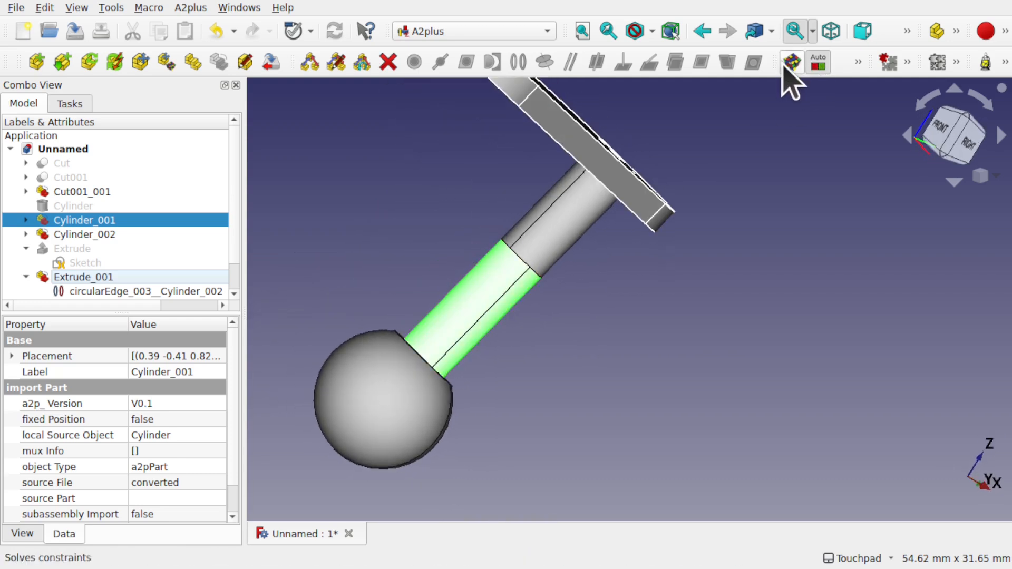
{"action": "left_click", "coordinate": [792, 62]}
{"action": "left_click_drag", "start_coordinate": [727, 282], "coordinate": [684, 315], "text": "alt"}
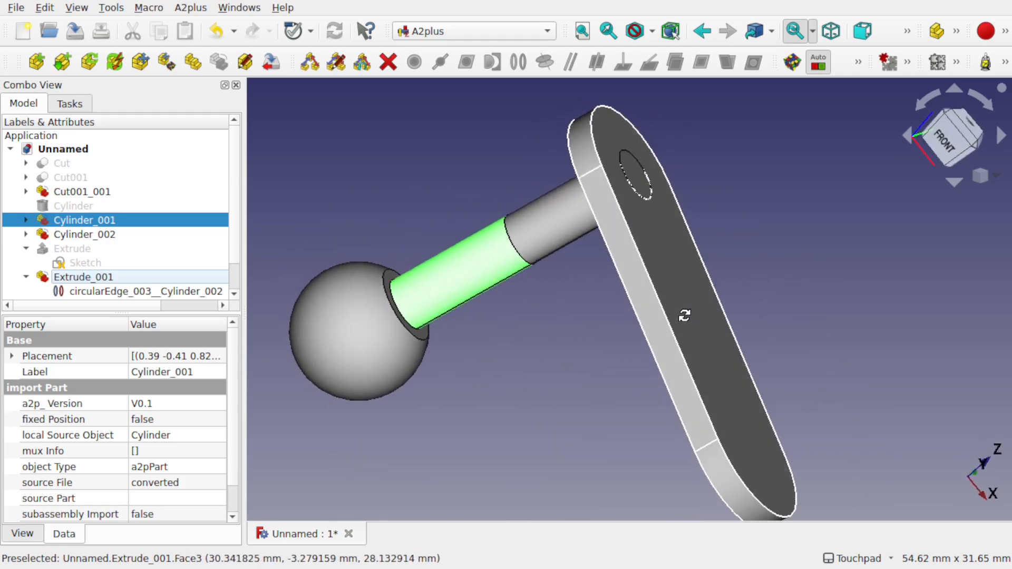
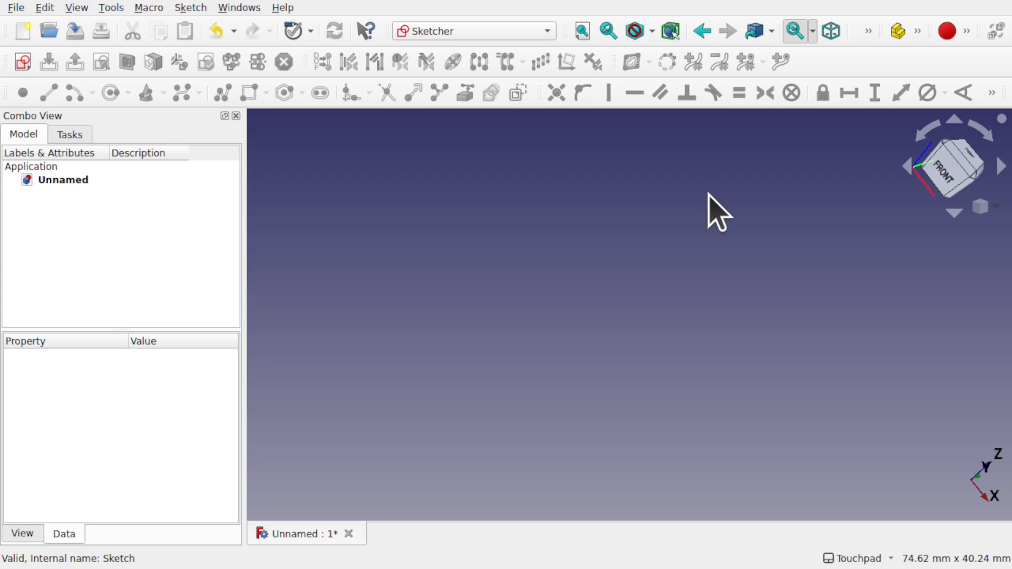
- Create a sketch on the XY plane with two circles centred on the origin, about 4.6 mm and 46 mm in diameter
{"action": "left_click", "coordinate": [24, 66]}
{"action": "left_click", "coordinate": [550, 369]}
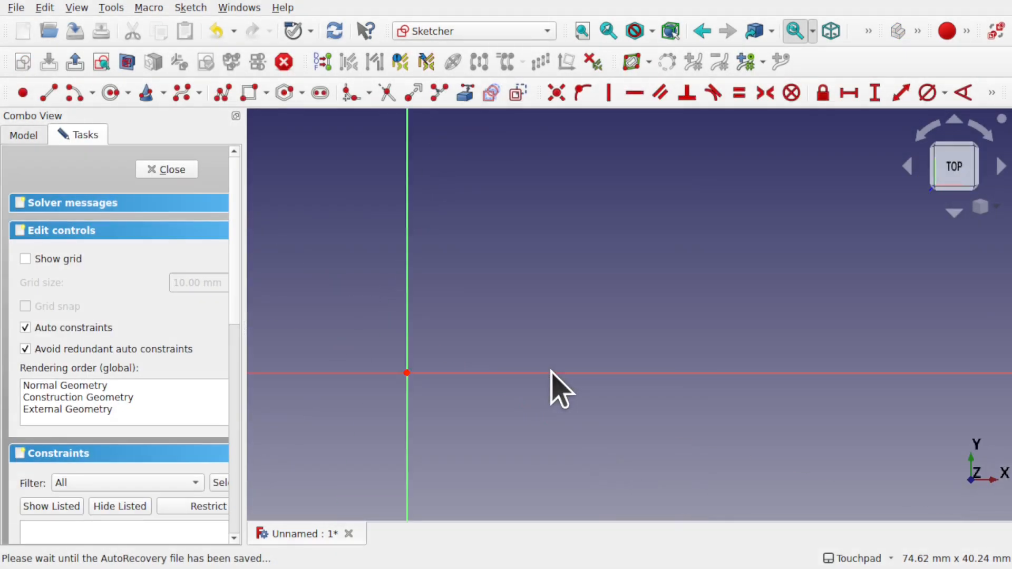
{"action": "mouse_move", "coordinate": [490, 323]}
{"action": "middle_mouse_down", "text": "shift"}
{"action": "mouse_move", "coordinate": [540, 321]}
{"action": "mouse_move", "coordinate": [675, 274]}
{"action": "mouse_move", "coordinate": [653, 283]}
{"action": "middle_mouse_up", "text": "shift"}
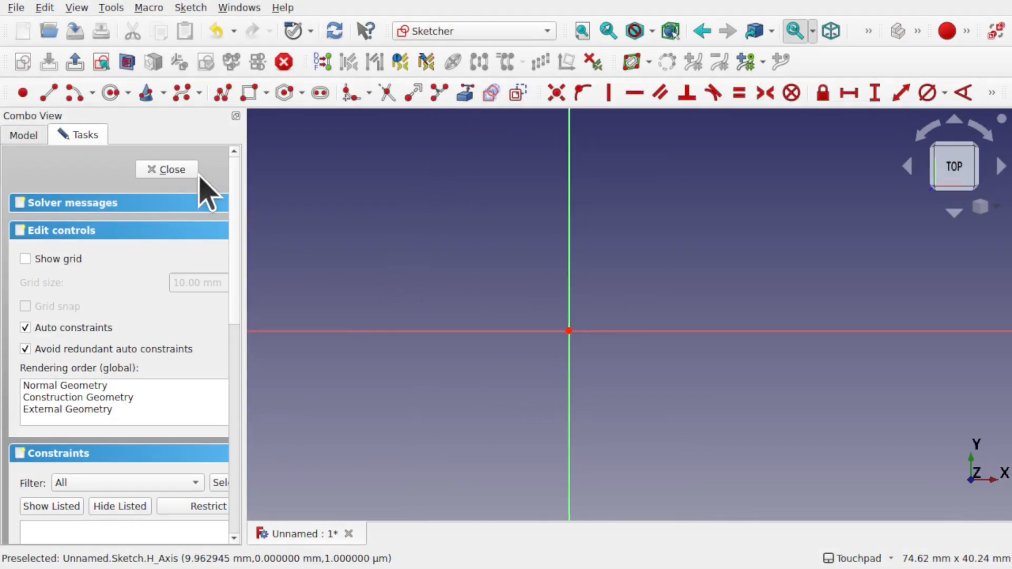
{"action": "left_click", "coordinate": [112, 94]}
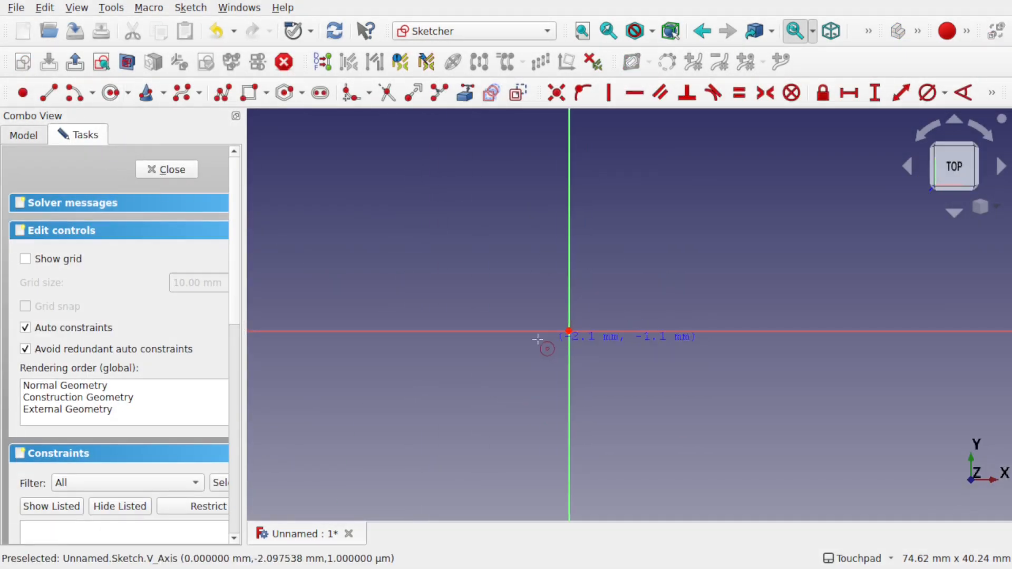
{"action": "left_click", "coordinate": [569, 331]}
{"action": "left_click", "coordinate": [590, 339]}
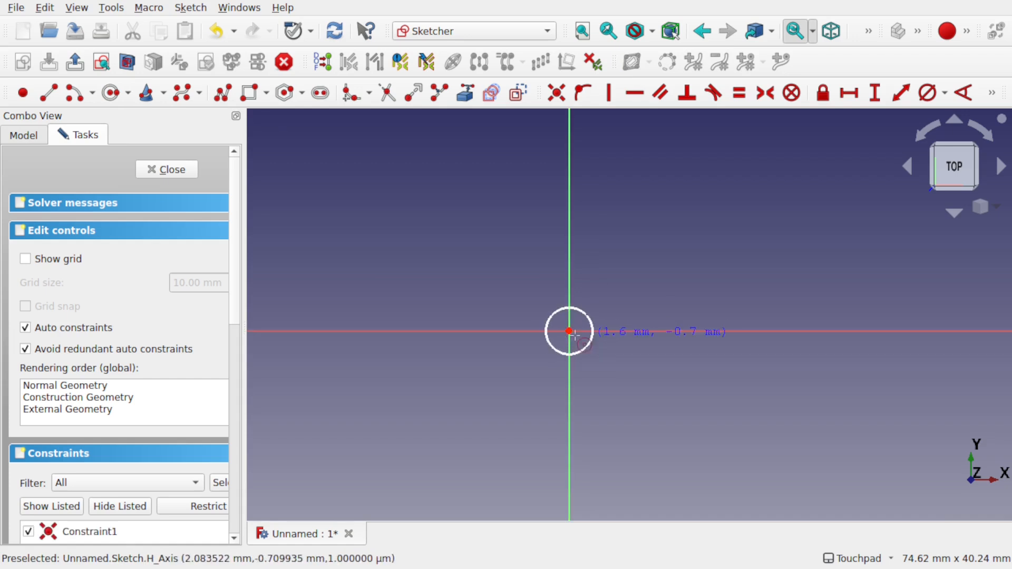
{"action": "left_click", "coordinate": [569, 331]}
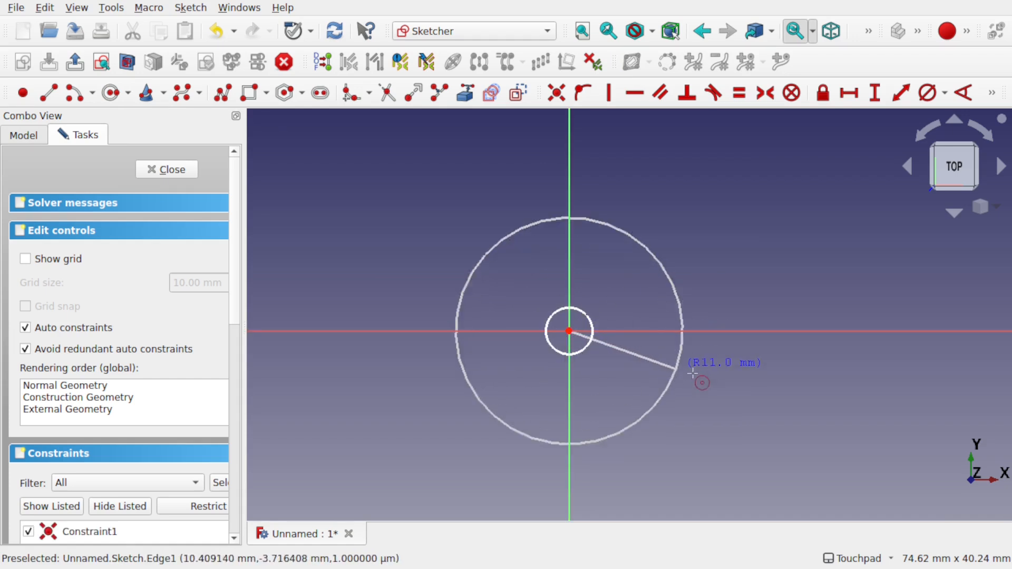
{"action": "left_click", "coordinate": [792, 406]}
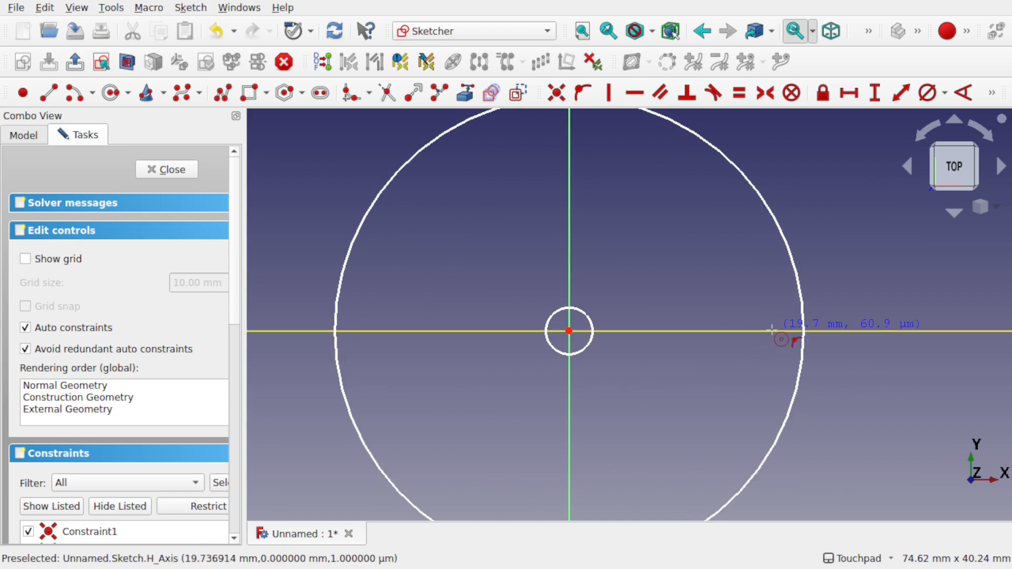
- Draw a circle about 4.3 mm in diameter, centred on the horizontal axis about 19 mm right of the origin
{"action": "left_click", "coordinate": [762, 331]}
{"action": "left_click", "coordinate": [759, 309]}
{"action": "right_click", "coordinate": [755, 331]}
- Constrain the diameters of the central circle and the small off-centre circle to 4 mm each
{"action": "left_click", "coordinate": [589, 346]}
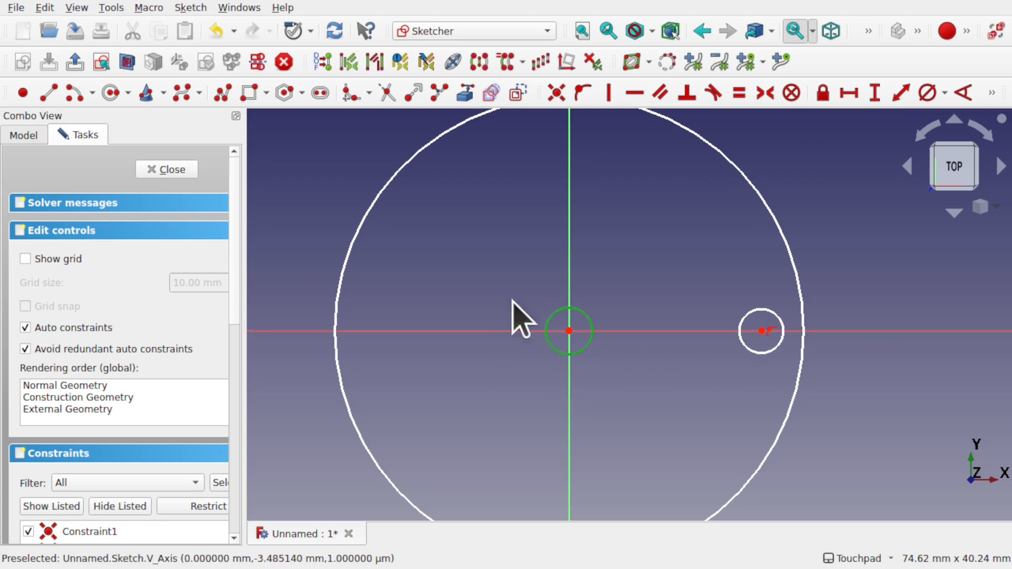
{"action": "left_click", "coordinate": [928, 94]}
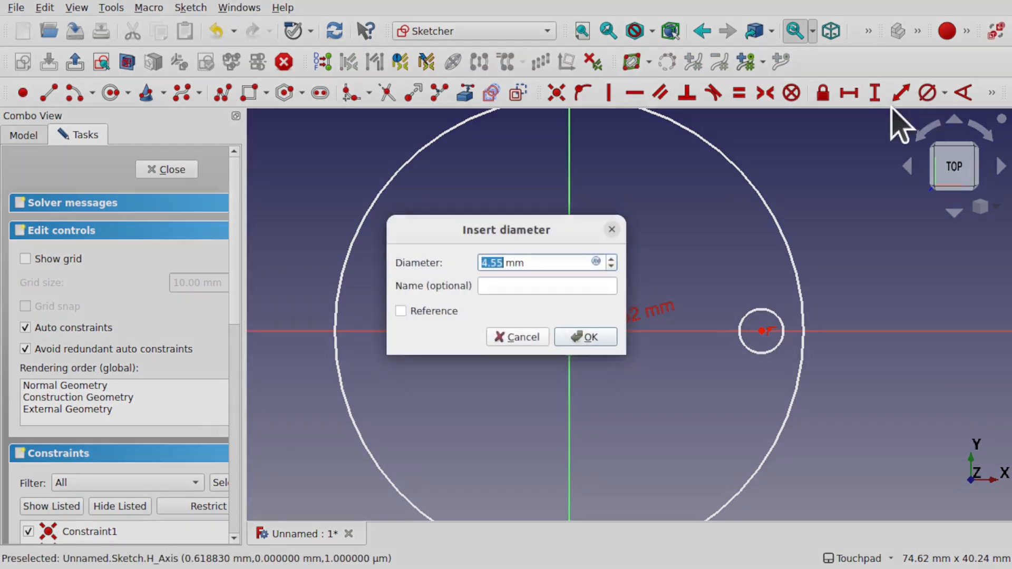
{"action": "key", "text": "Return"}
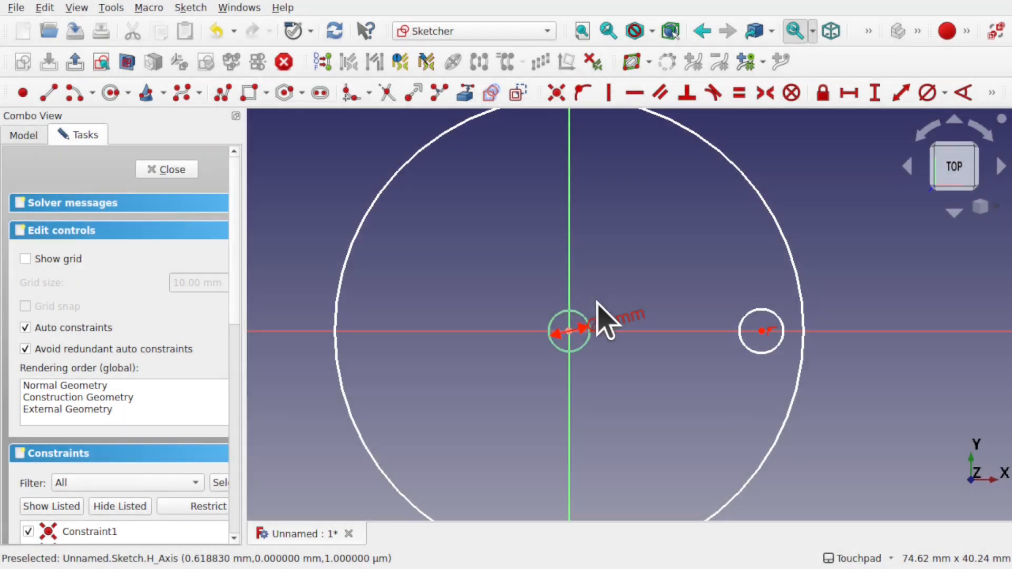
{"action": "left_click", "coordinate": [766, 355]}
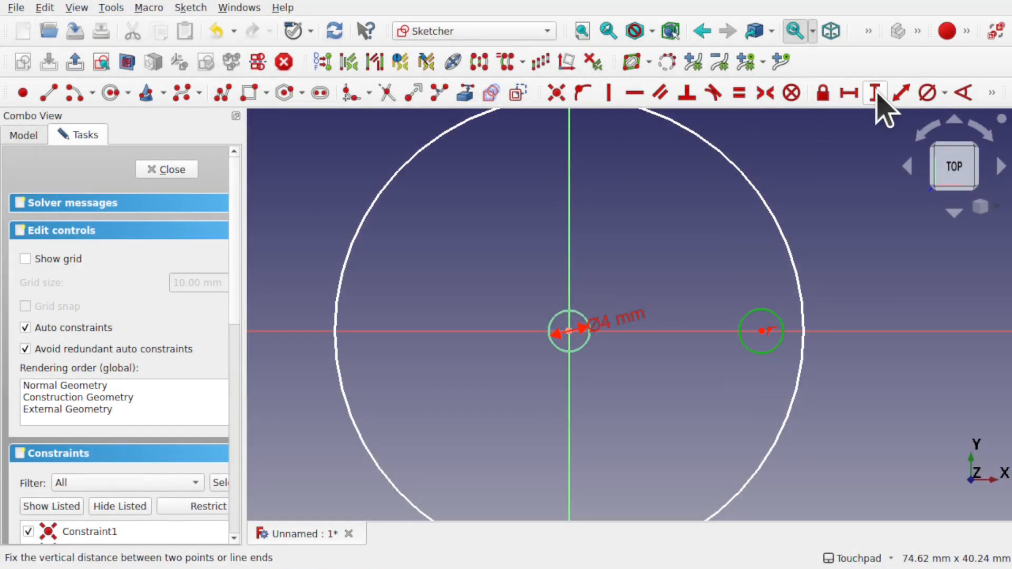
{"action": "left_click", "coordinate": [927, 94]}
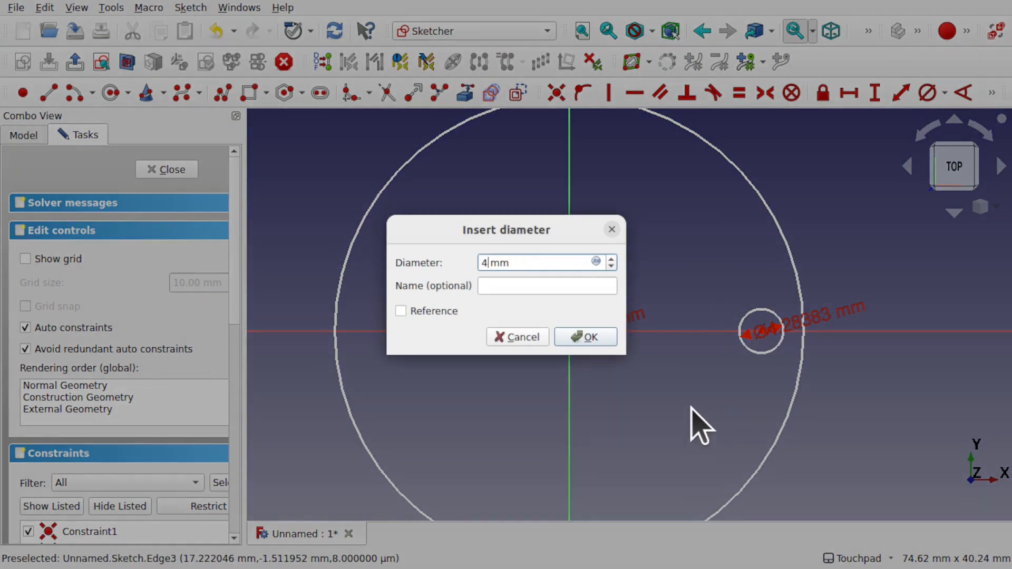
{"action": "type", "text": "4"}
{"action": "key", "text": "Return"}
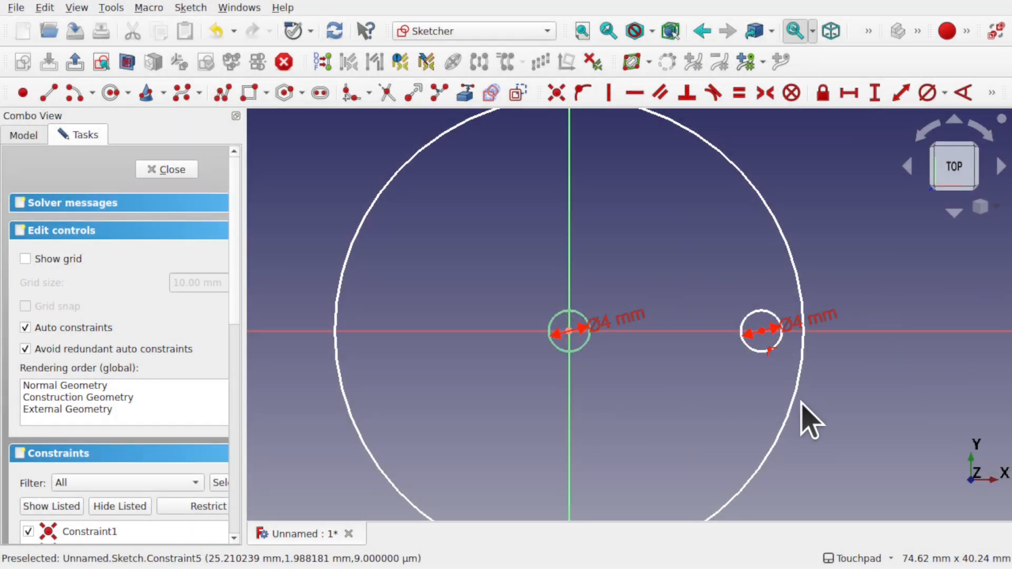
- Constrain the large outer circle's diameter to 45 mm
{"action": "left_click", "coordinate": [798, 418]}
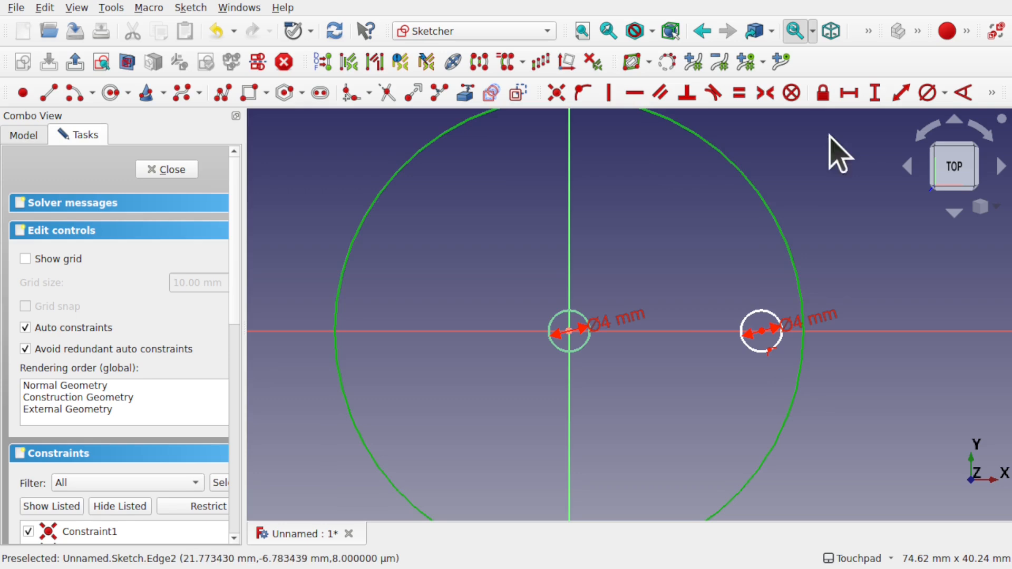
{"action": "left_click", "coordinate": [928, 96]}
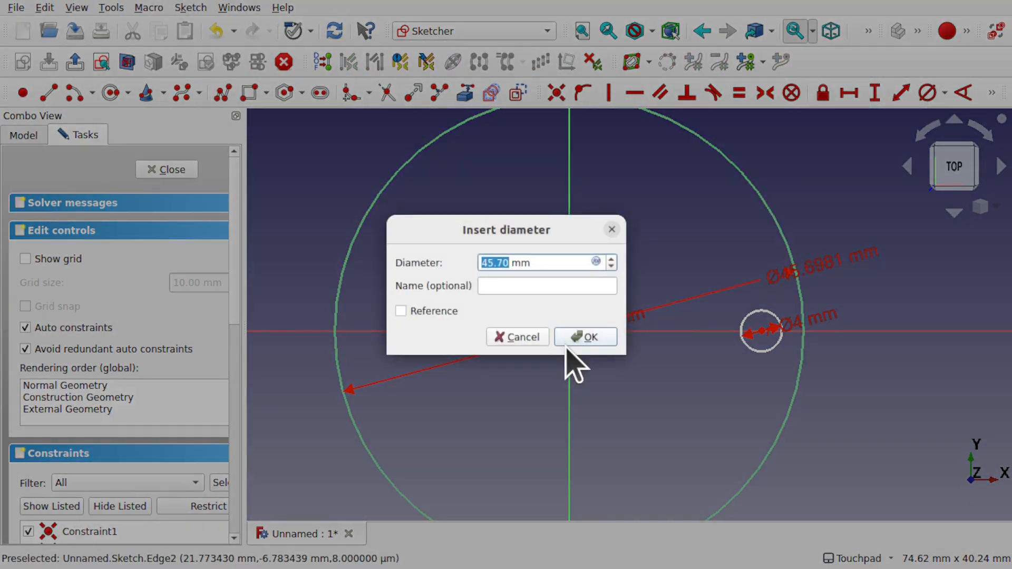
{"action": "type", "text": "45"}
{"action": "left_click", "coordinate": [569, 343]}
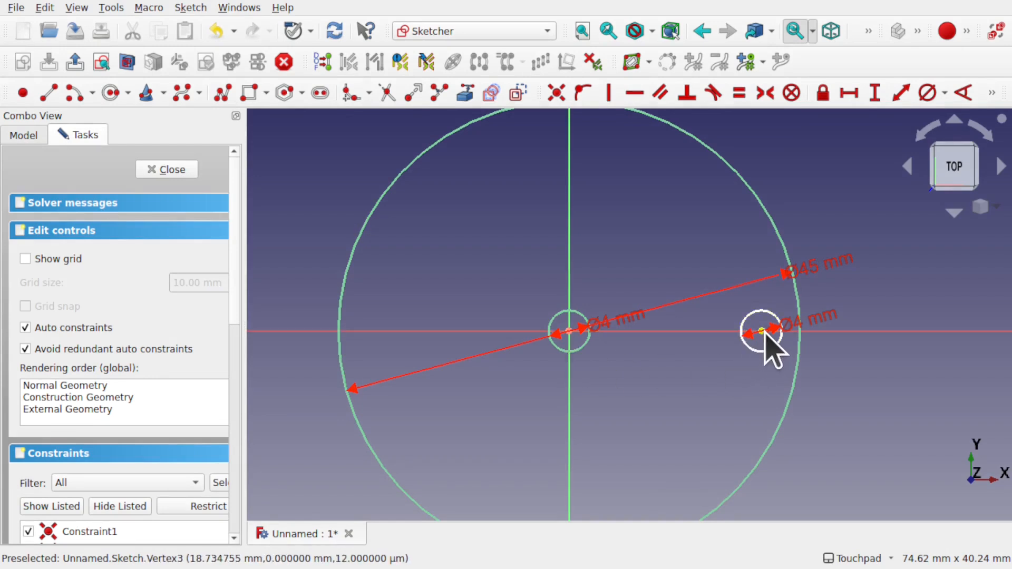
- Constrain the horizontal distance between the two small circles' centres to 15 mm and close the sketch
{"action": "left_click", "coordinate": [569, 332]}
{"action": "left_click", "coordinate": [848, 92]}
{"action": "type", "text": "15"}
{"action": "key", "text": "Return"}
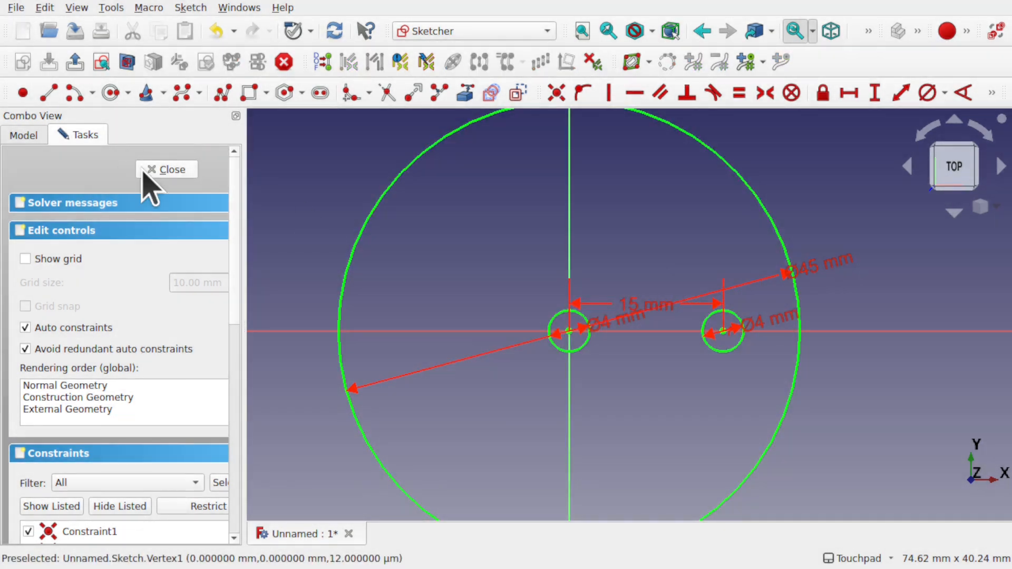
{"action": "left_click", "coordinate": [140, 169]}
- Extrude the disc sketch 5 mm along its normal as a solid in the Part workbench
{"action": "scroll", "coordinate": [497, 310], "scroll_direction": "down", "scroll_amount": 1}
{"action": "mouse_move", "coordinate": [496, 310]}
{"action": "middle_mouse_down", "text": "shift"}
{"action": "mouse_move", "coordinate": [600, 348]}
{"action": "mouse_move", "coordinate": [684, 398]}
{"action": "middle_mouse_up", "text": "shift"}
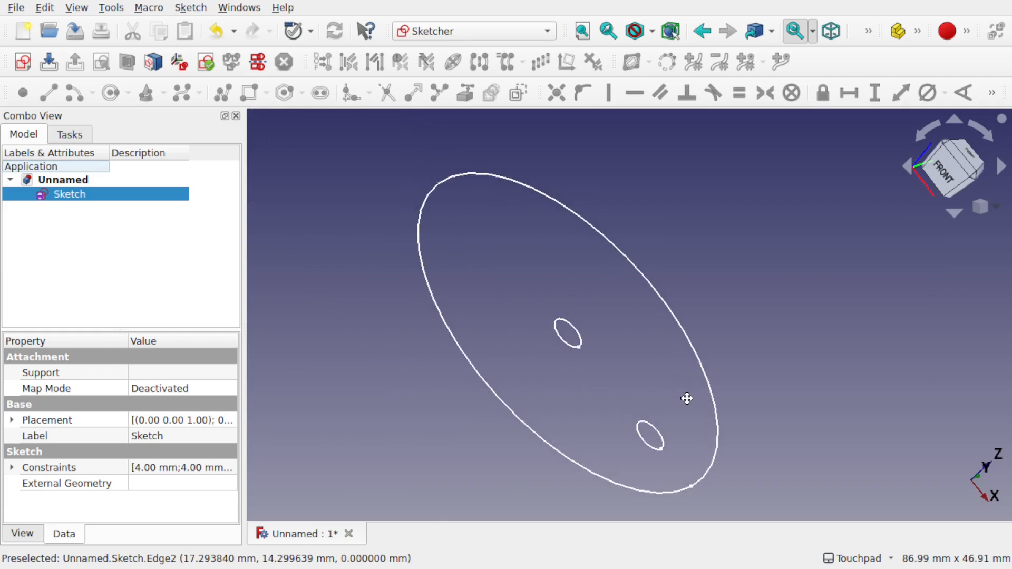
{"action": "left_click", "coordinate": [507, 33]}
{"action": "left_click", "coordinate": [463, 322]}
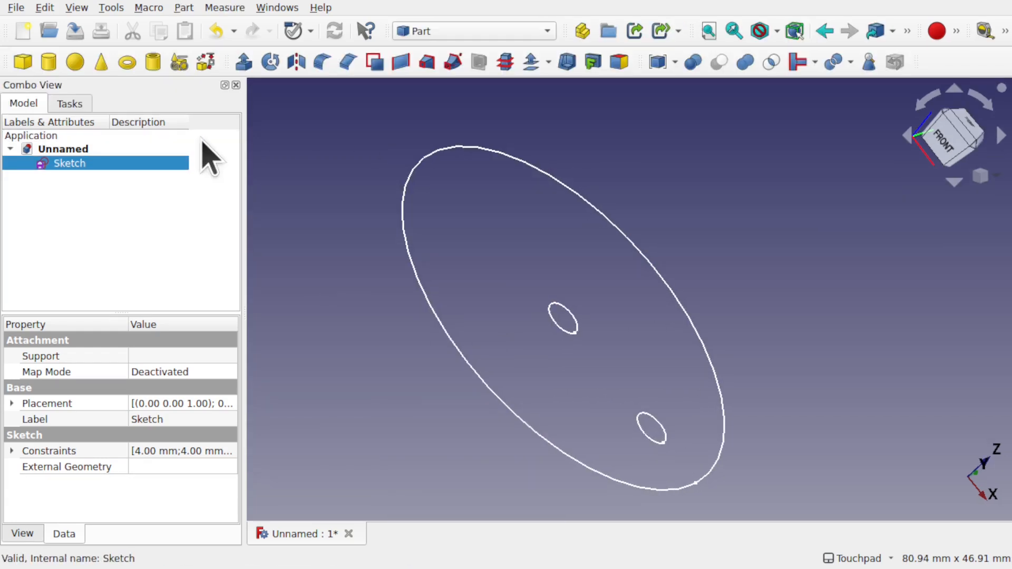
{"action": "left_click", "coordinate": [244, 64]}
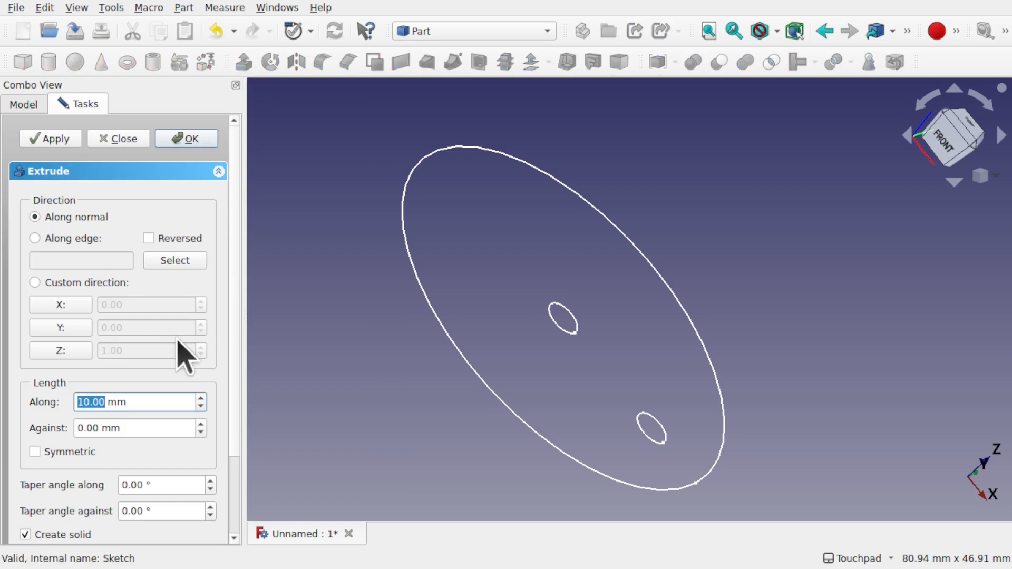
{"action": "key", "text": "Return"}
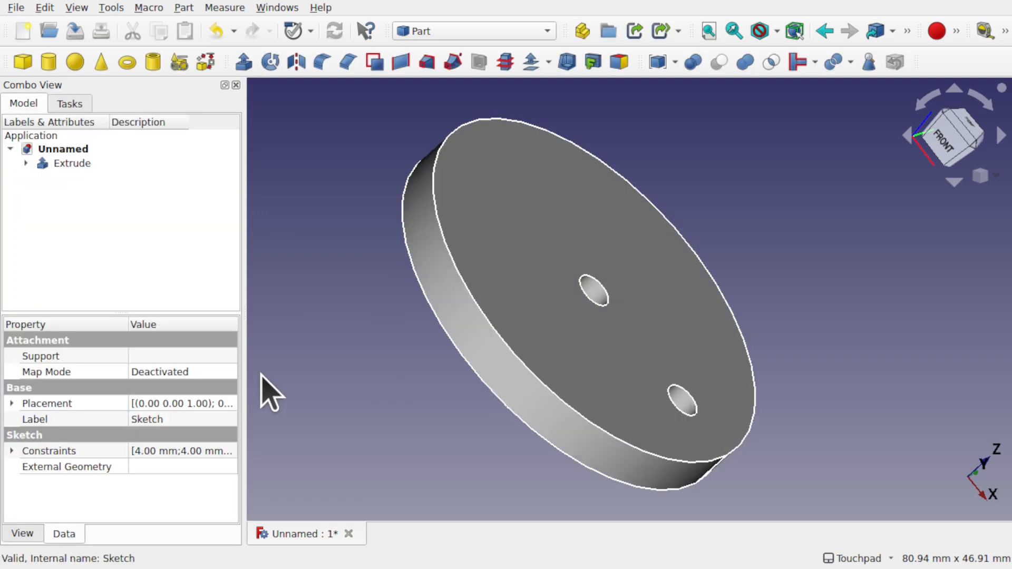
{"action": "key", "text": "2"}
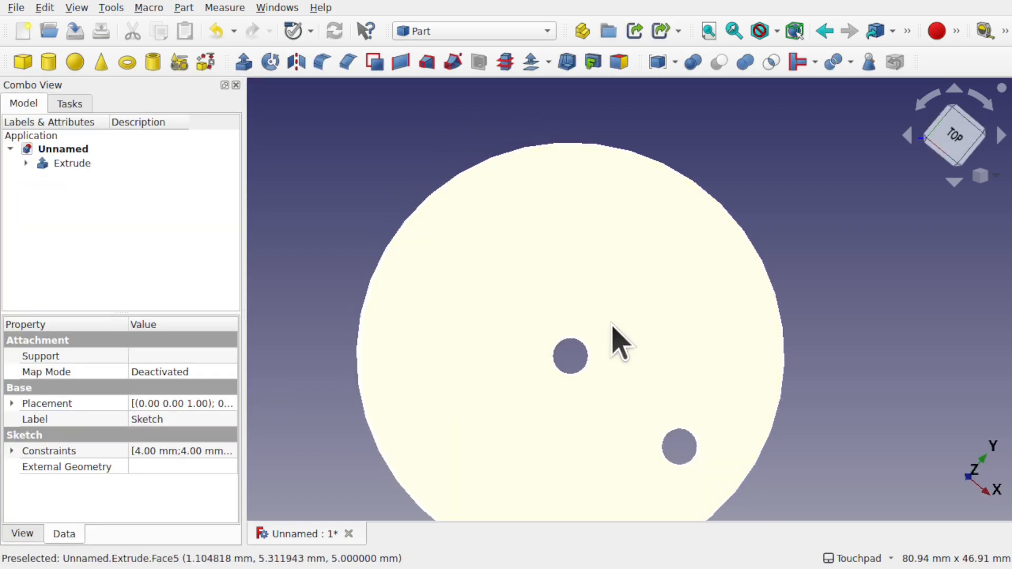
{"action": "scroll", "coordinate": [614, 339], "scroll_direction": "down", "scroll_amount": 4}
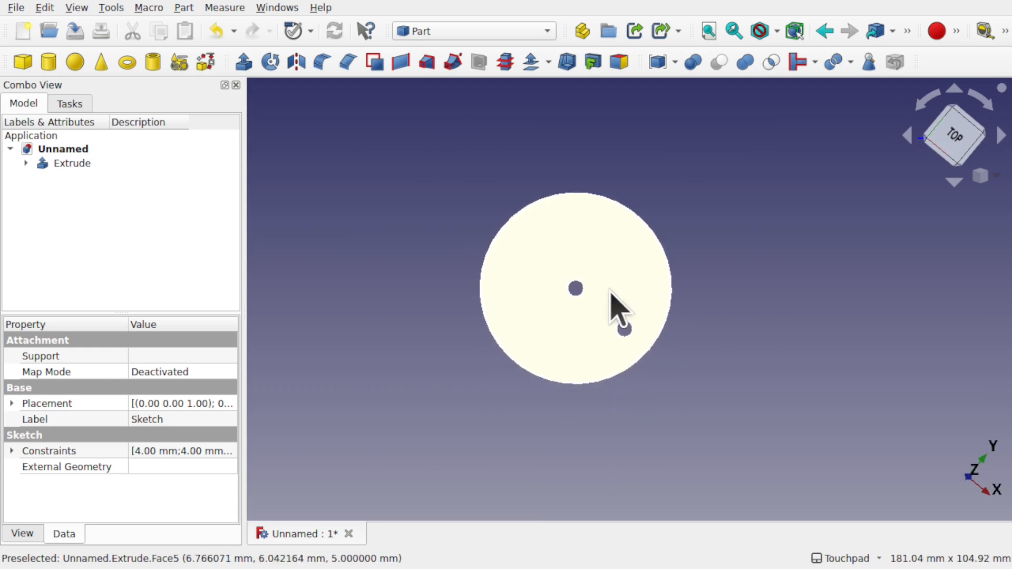
{"action": "left_click", "coordinate": [417, 238]}
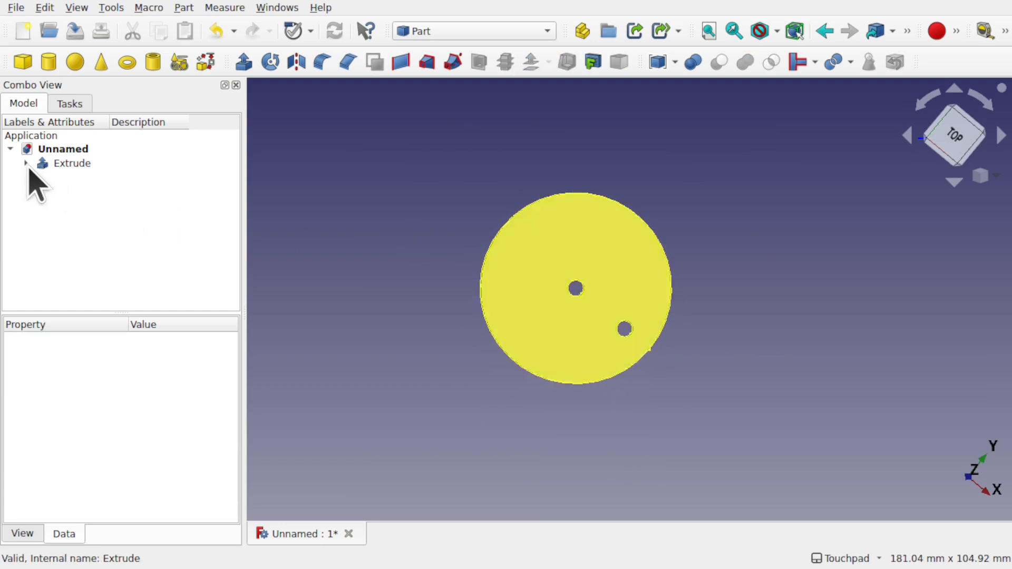
- Hide the extruded disc so that the 3D view is clear for modelling the next part
{"action": "left_click", "coordinate": [26, 163]}
{"action": "left_click", "coordinate": [65, 164]}
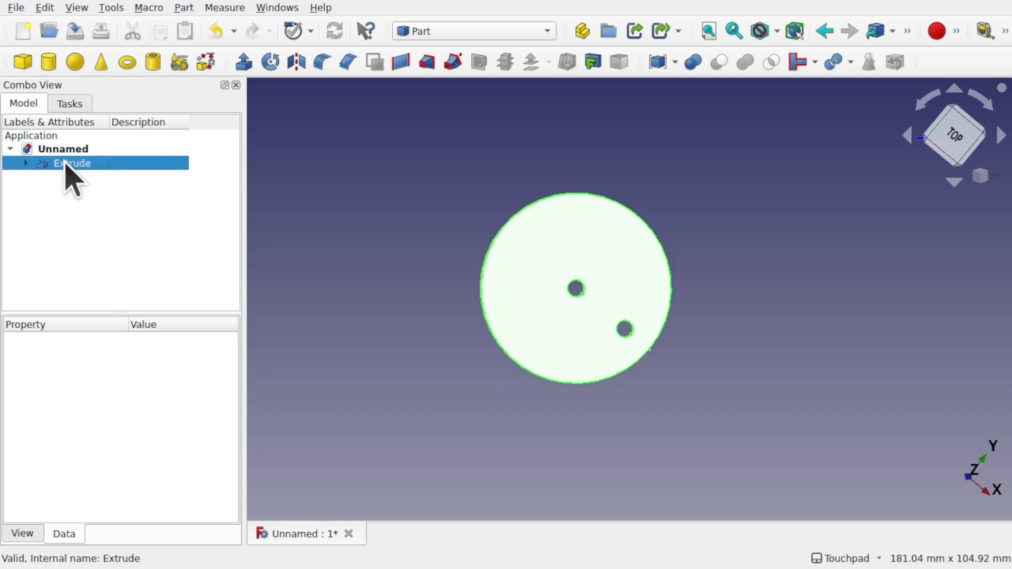
{"action": "key", "text": "space"}
{"action": "left_click", "coordinate": [550, 260]}
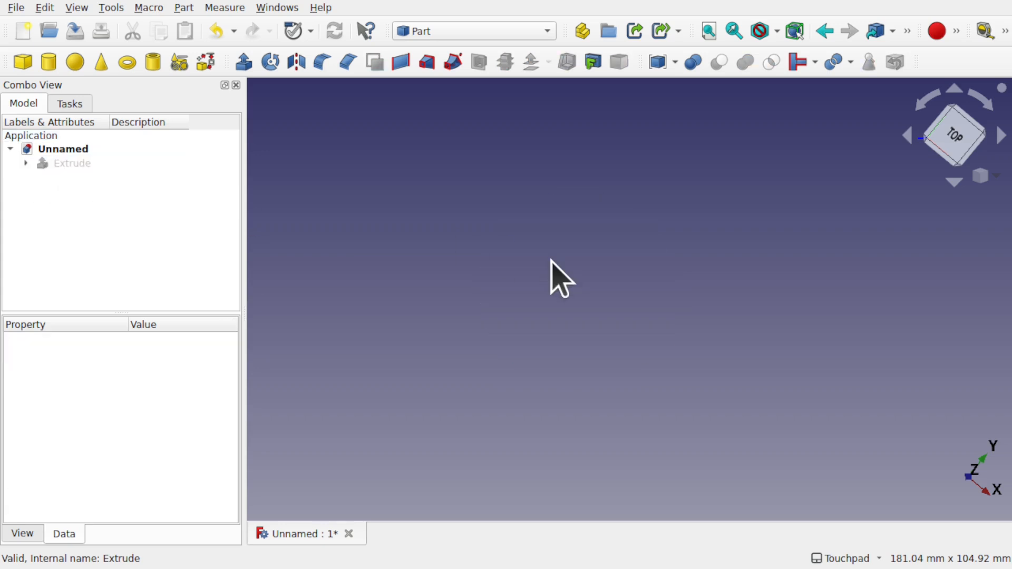
- Create a new sketch on the XY plane with no offset in the Sketcher workbench
{"action": "left_click", "coordinate": [484, 31]}
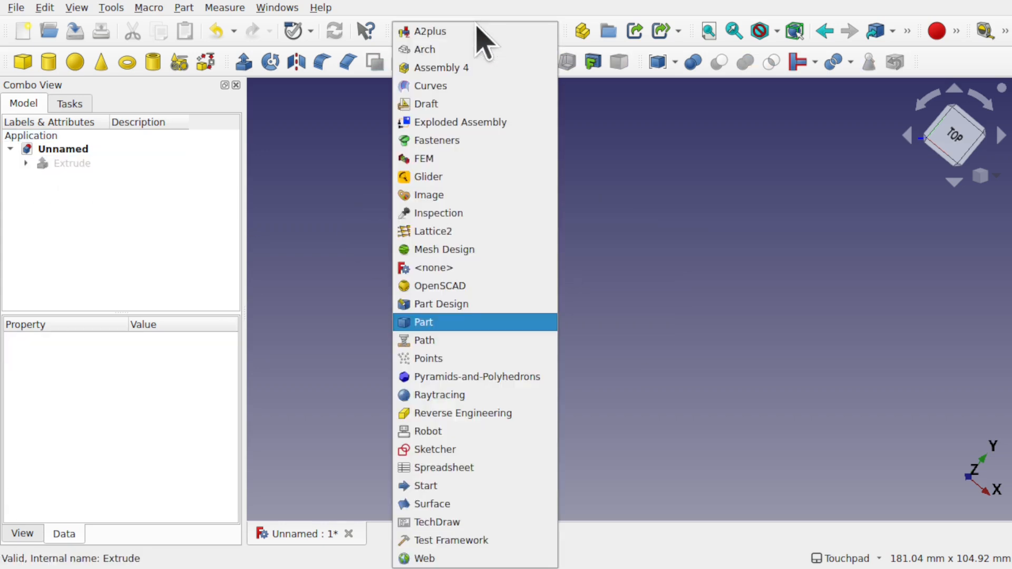
{"action": "left_click", "coordinate": [474, 449]}
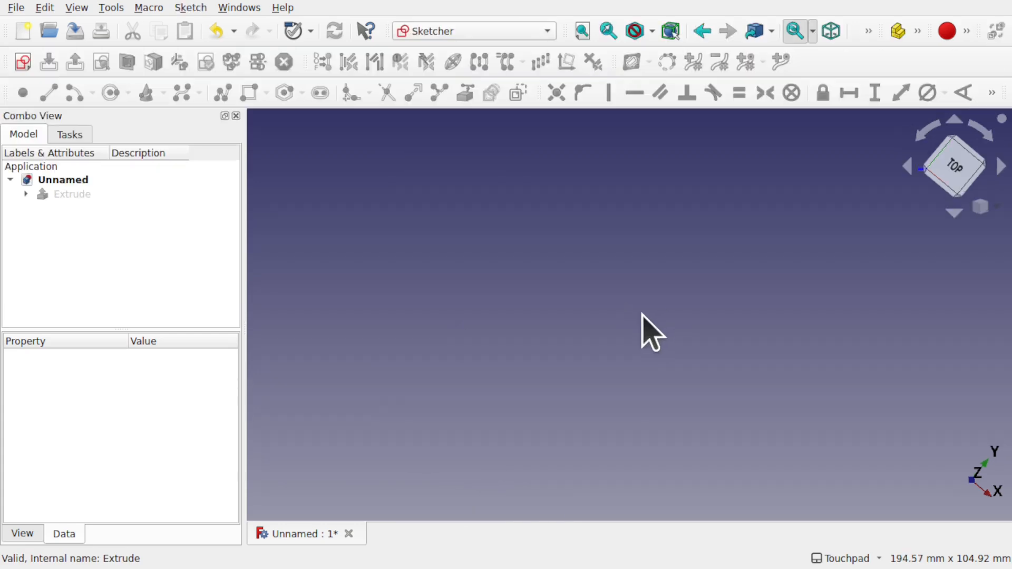
{"action": "left_click", "coordinate": [24, 63]}
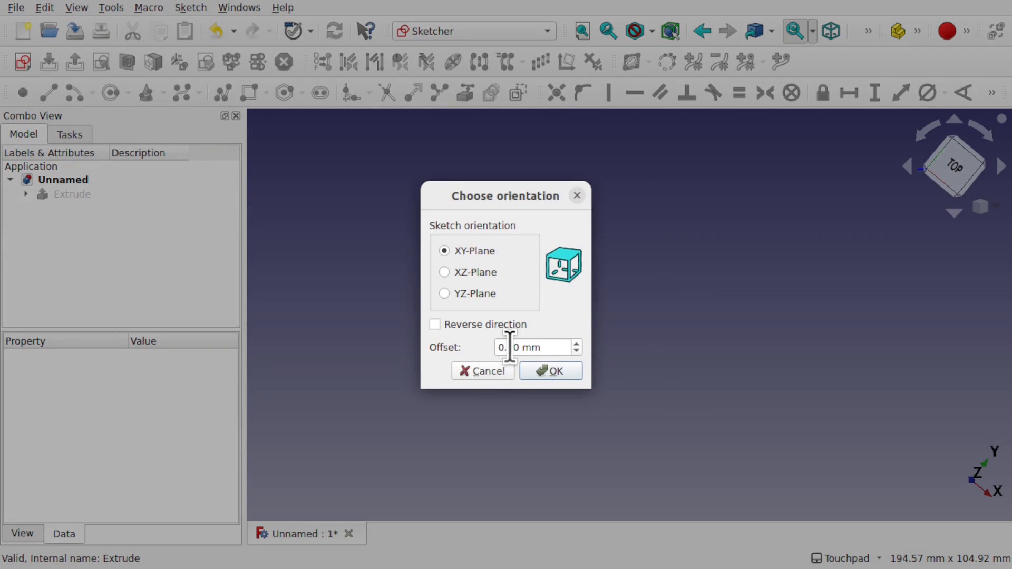
{"action": "left_click", "coordinate": [554, 372]}
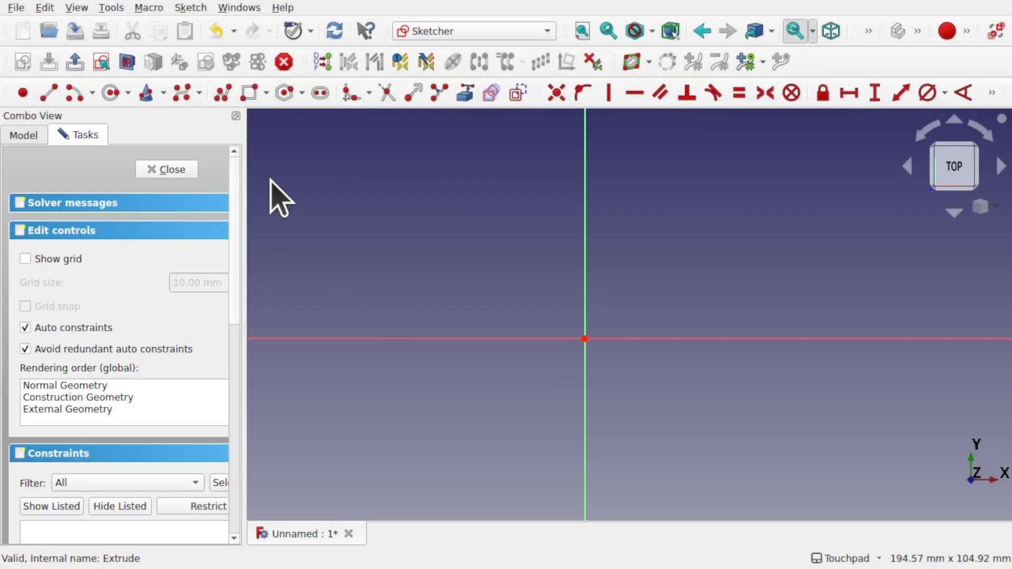
- Sketch a slightly slanted slot across the vertical axis, with one arc centre above the horizontal axis and the other near it
{"action": "left_click", "coordinate": [320, 92]}
{"action": "left_click", "coordinate": [405, 302]}
{"action": "left_click", "coordinate": [680, 343]}
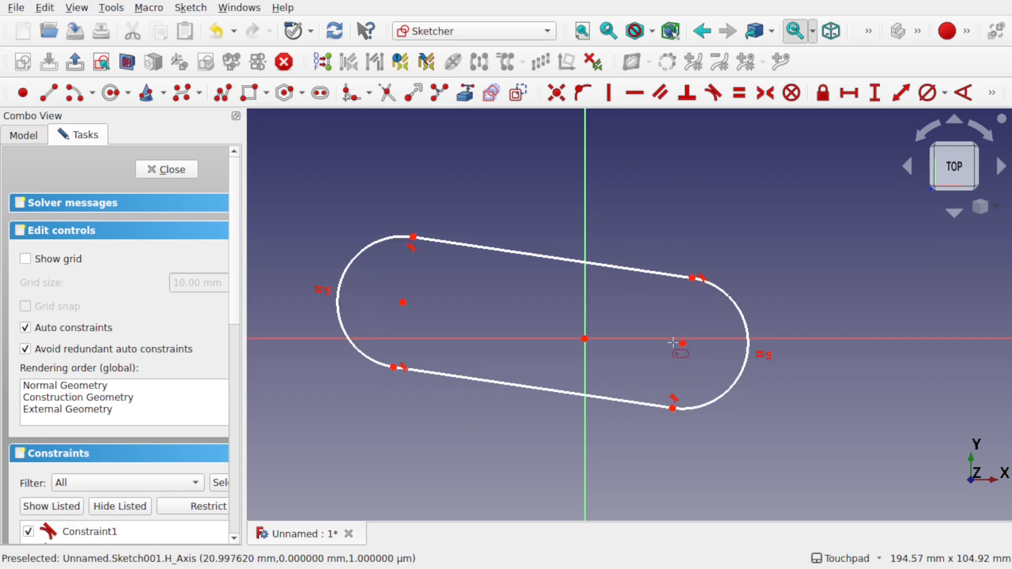
- Constrain the slot's two arc centres symmetric about the origin and make one of its long edges horizontal
{"action": "right_click", "coordinate": [403, 303]}
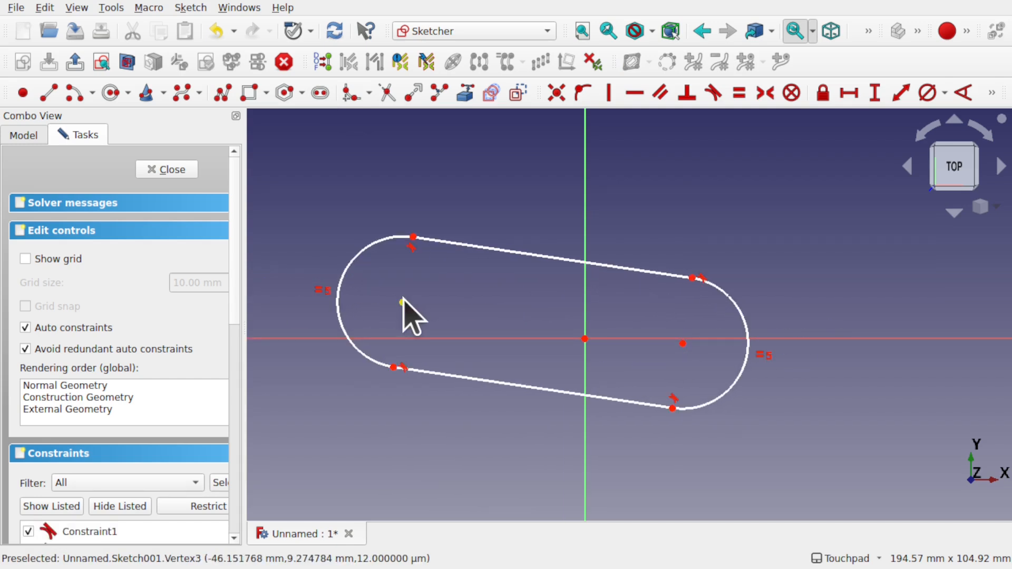
{"action": "left_click", "coordinate": [403, 302]}
{"action": "left_click", "coordinate": [682, 343]}
{"action": "left_click", "coordinate": [584, 338]}
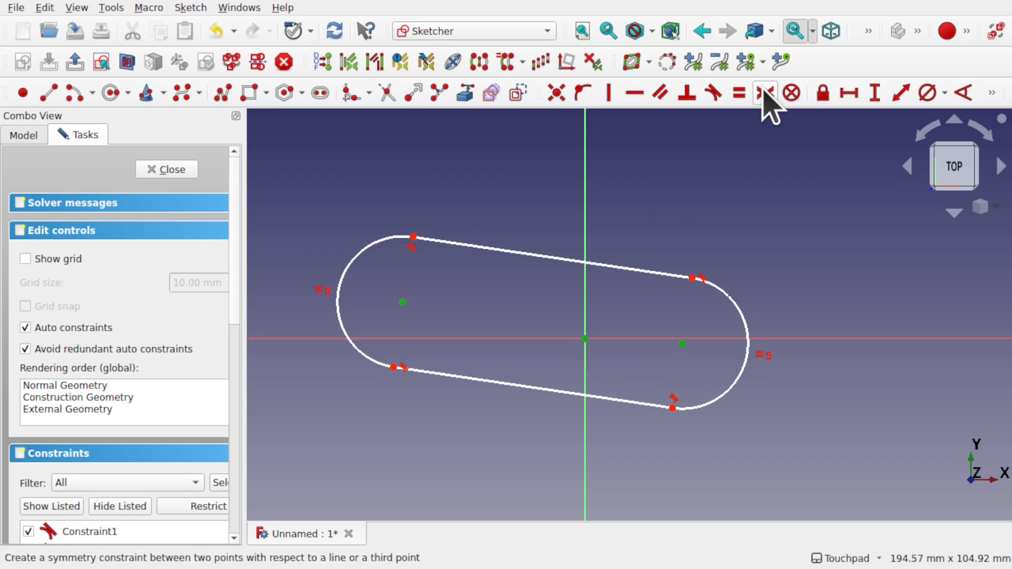
{"action": "left_click", "coordinate": [764, 93]}
{"action": "left_click", "coordinate": [689, 303]}
{"action": "left_click", "coordinate": [634, 94]}
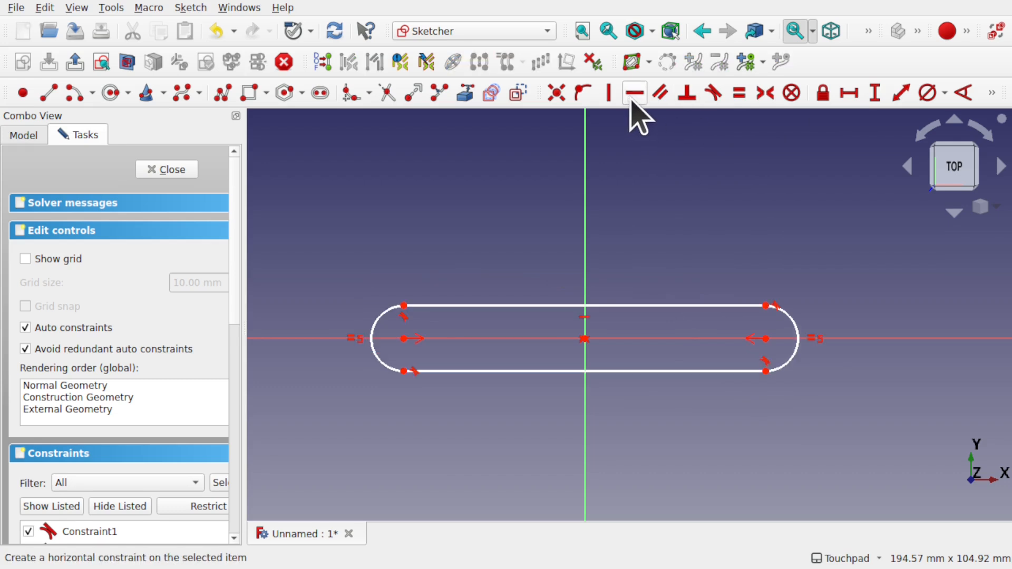
- Draw a circle about 10 mm in diameter at each of the slot's two arc centres
{"action": "left_click", "coordinate": [111, 93]}
{"action": "left_click", "coordinate": [403, 339]}
{"action": "left_click", "coordinate": [421, 346]}
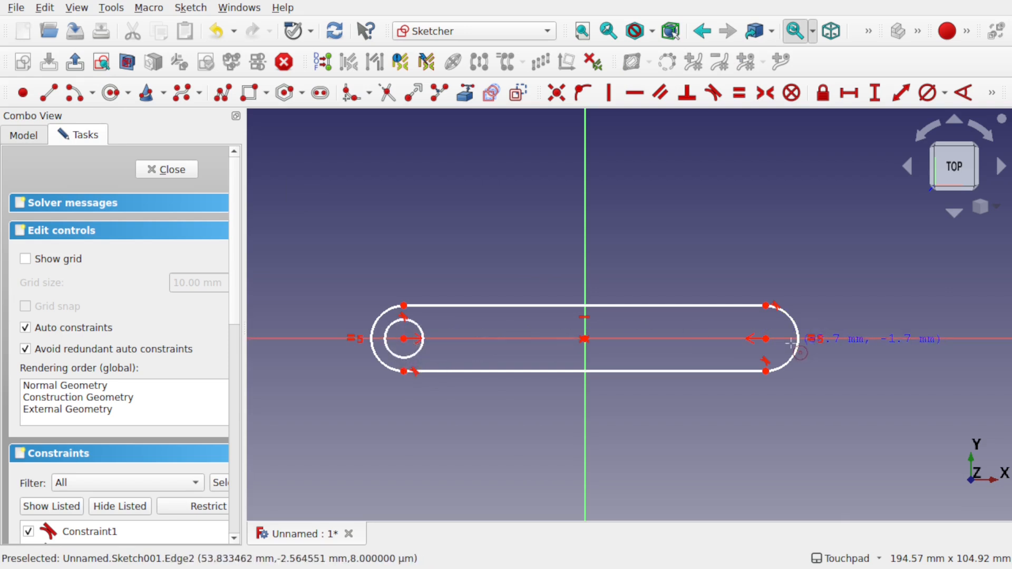
{"action": "left_click", "coordinate": [766, 339]}
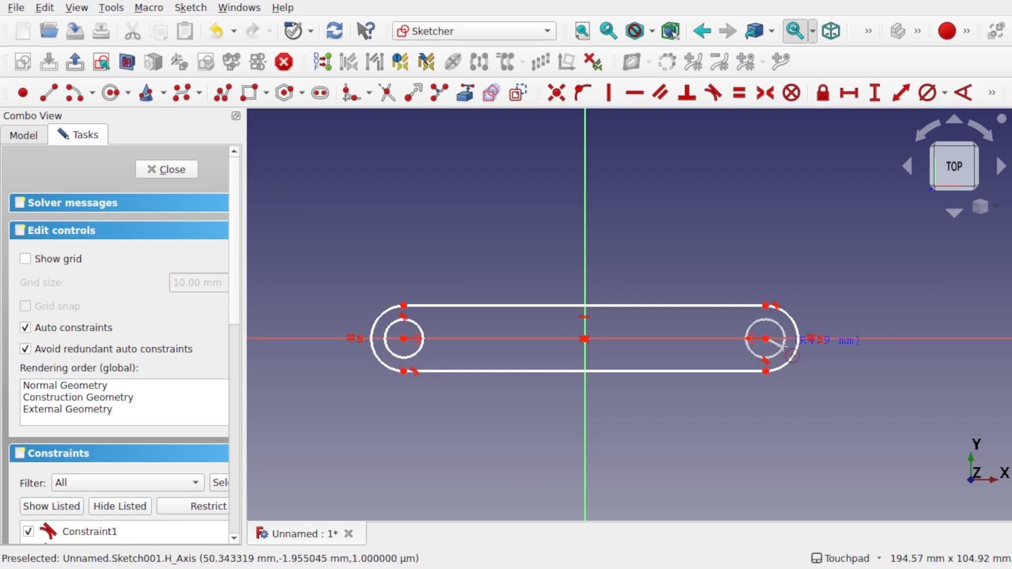
{"action": "left_click", "coordinate": [785, 348]}
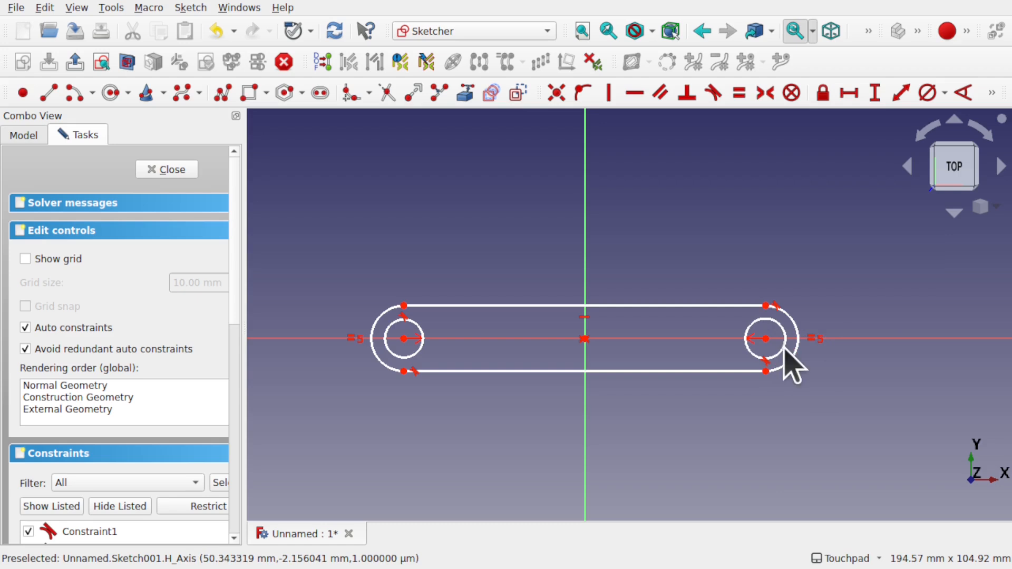
- Constrain the two circles to equal size with a diameter of 4 mm
{"action": "left_click", "coordinate": [780, 350]}
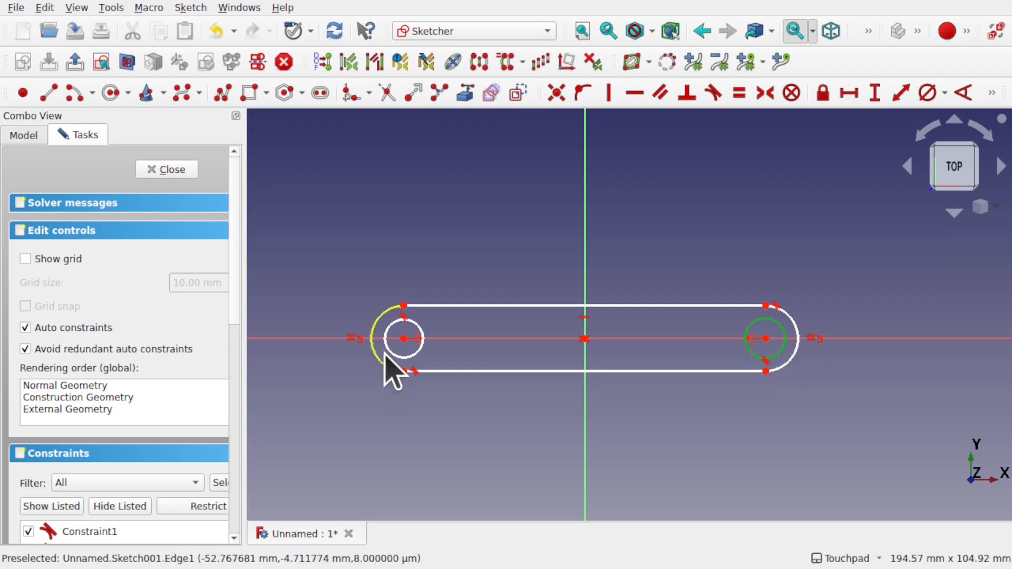
{"action": "left_click", "coordinate": [405, 354]}
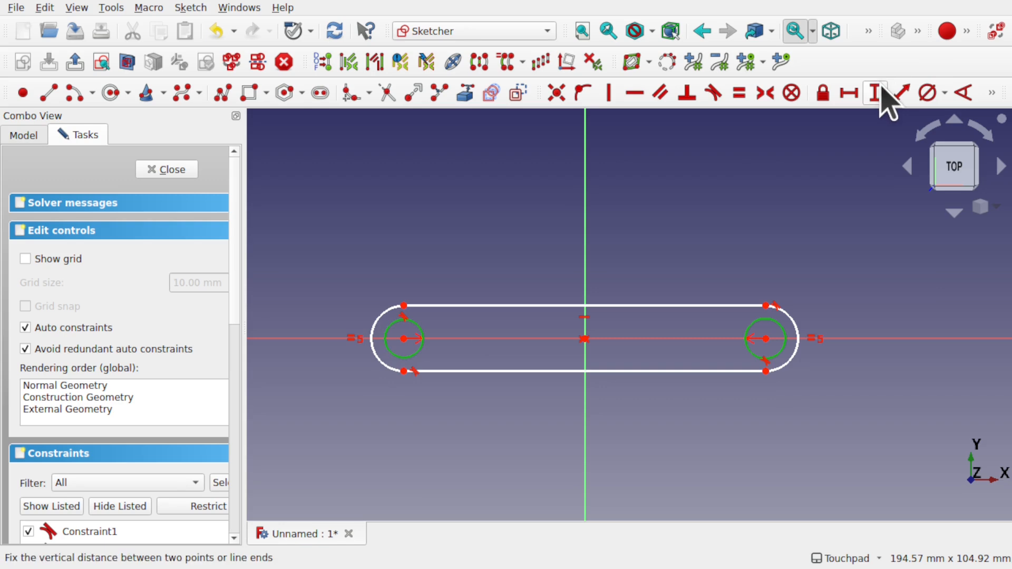
{"action": "left_click", "coordinate": [926, 93]}
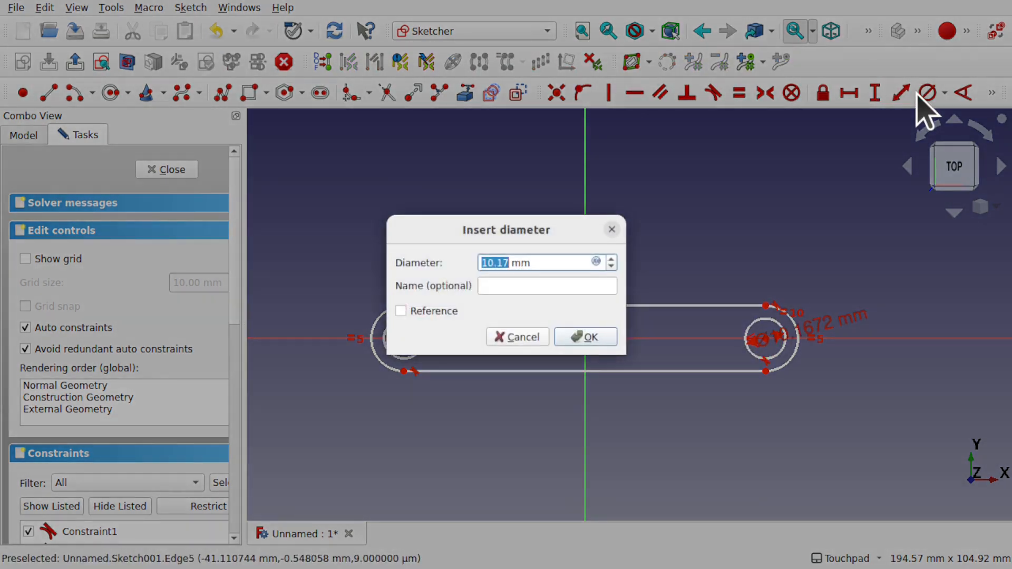
{"action": "key", "text": "Return"}
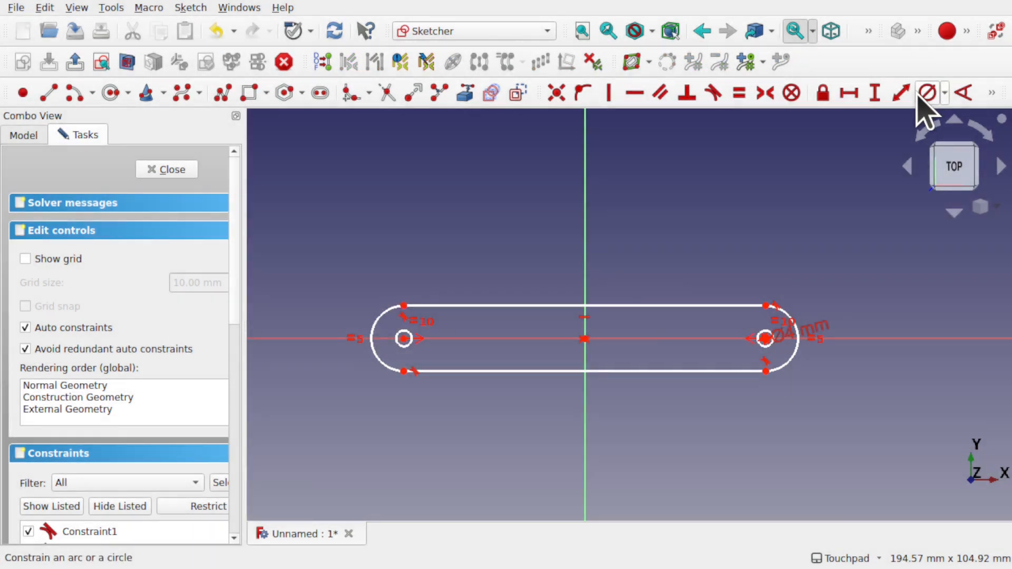
- Narrow the slot and set the horizontal length of its upper straight edge to 40 mm
{"action": "left_click_drag", "start_coordinate": [675, 371], "coordinate": [678, 357]}
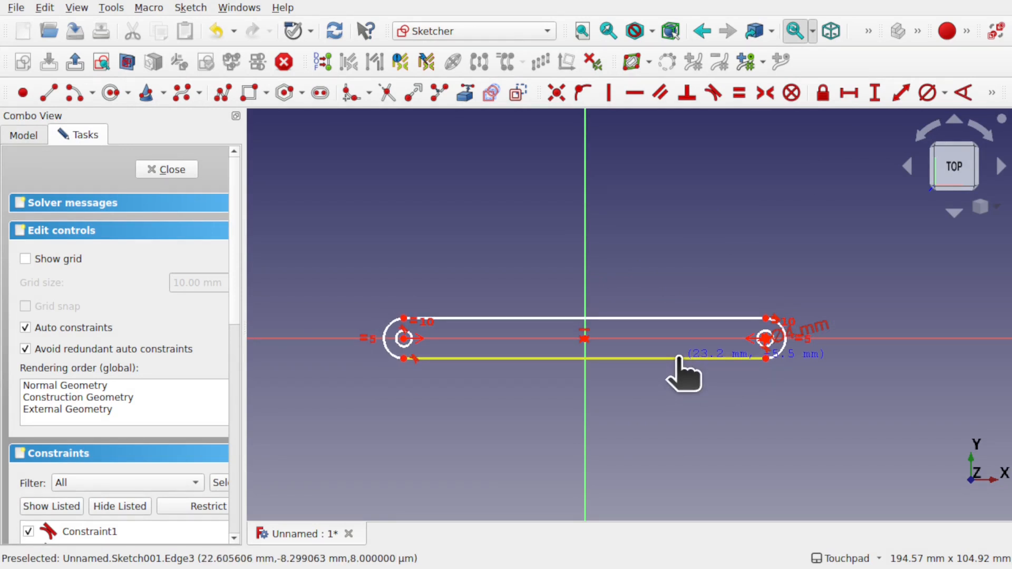
{"action": "left_click", "coordinate": [671, 319]}
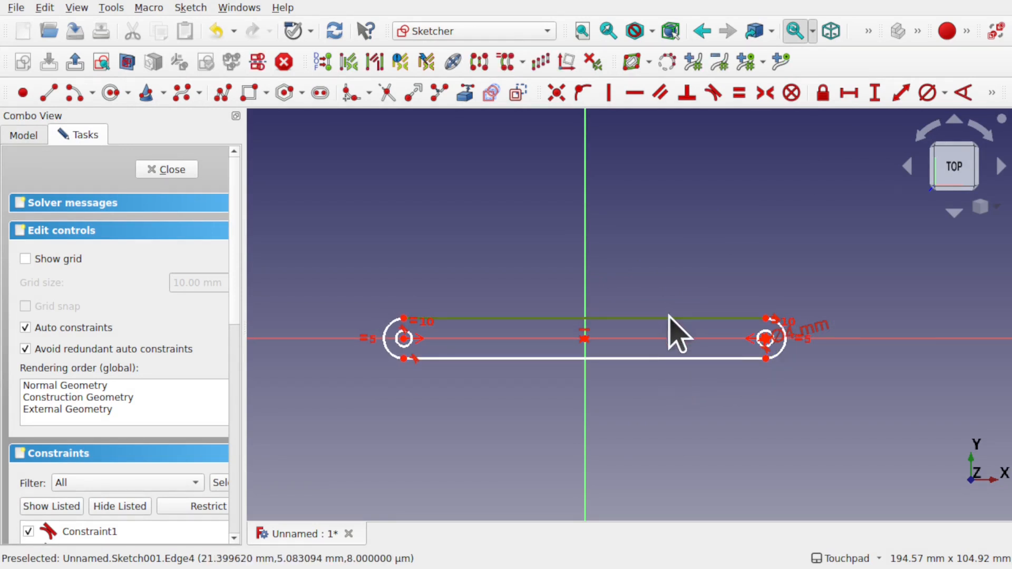
{"action": "left_click", "coordinate": [854, 95]}
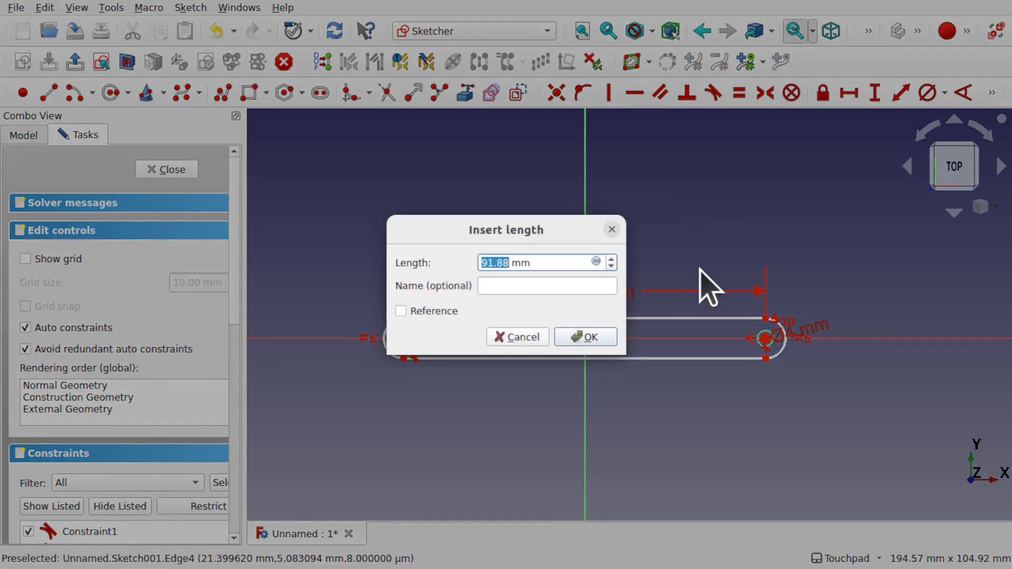
{"action": "key", "text": "Return"}
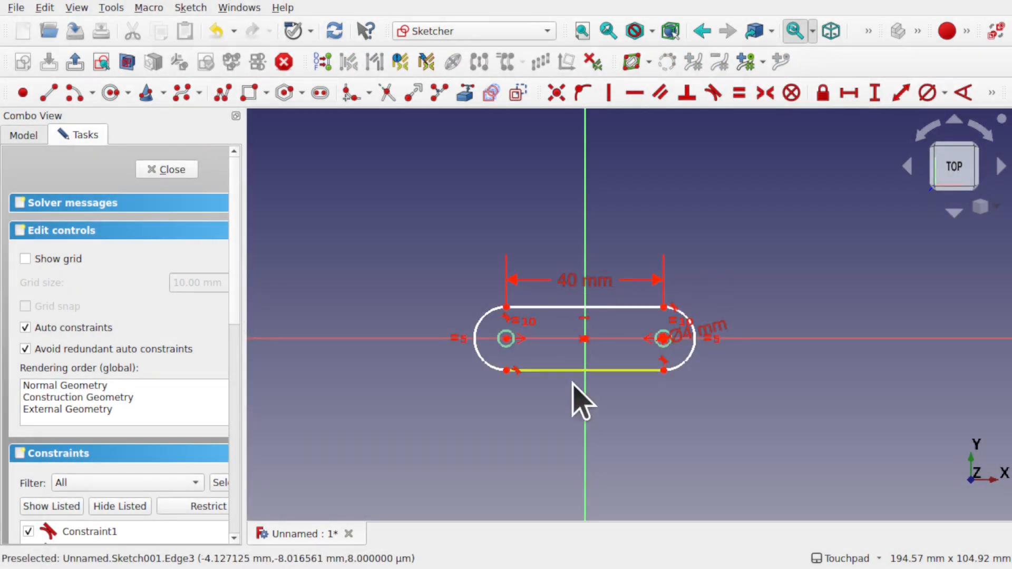
- Set the slot's end arc diameter to 10 mm and close the sketch
{"action": "left_click_drag", "start_coordinate": [628, 371], "coordinate": [627, 362]}
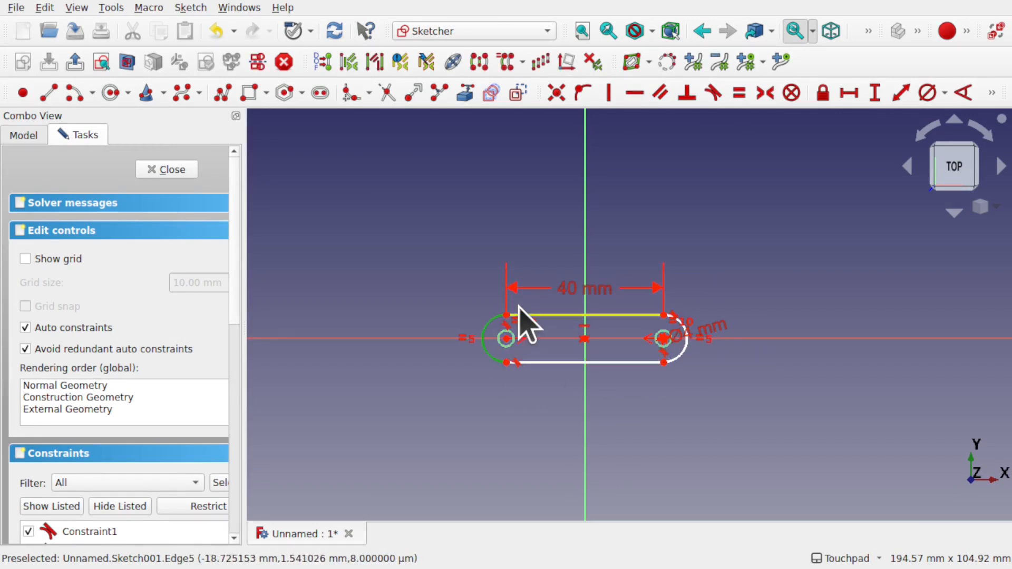
{"action": "left_click", "coordinate": [488, 355]}
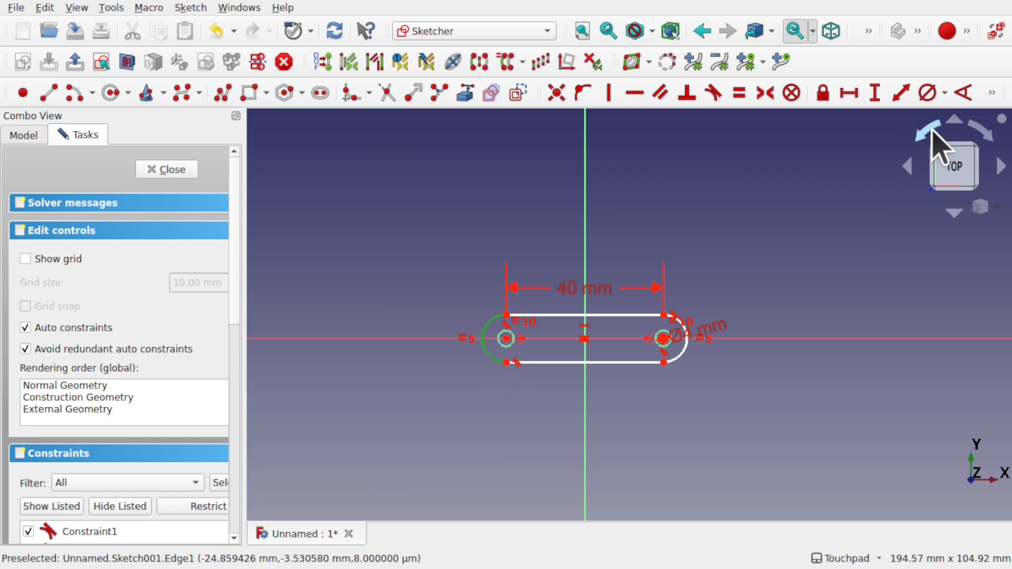
{"action": "left_click", "coordinate": [928, 93]}
{"action": "type", "text": "10"}
{"action": "key", "text": "Return"}
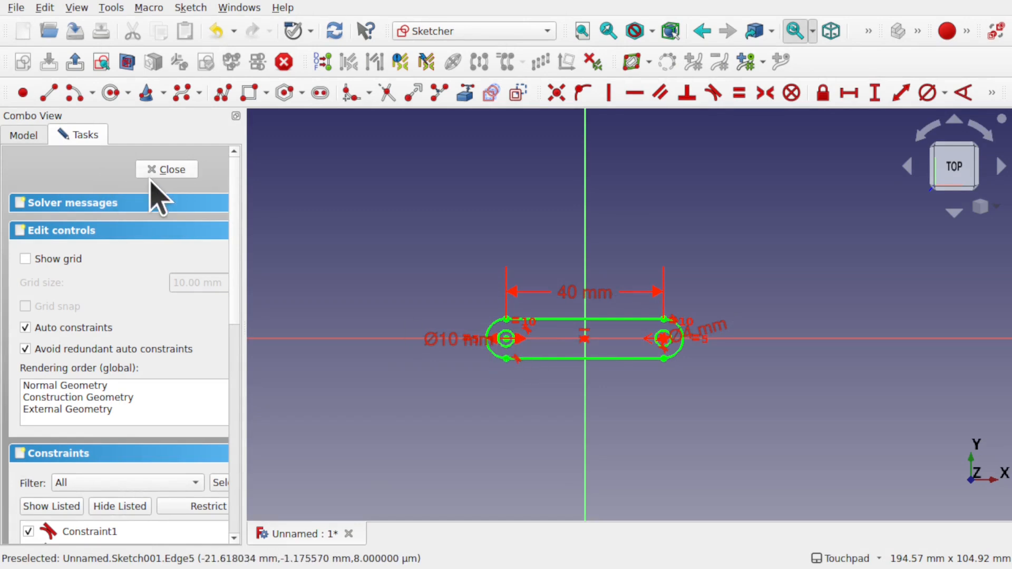
{"action": "left_click", "coordinate": [174, 172]}
- Switch to the Part workbench and extrude the slot sketch 3 mm along its normal as a solid
{"action": "left_click", "coordinate": [466, 31]}
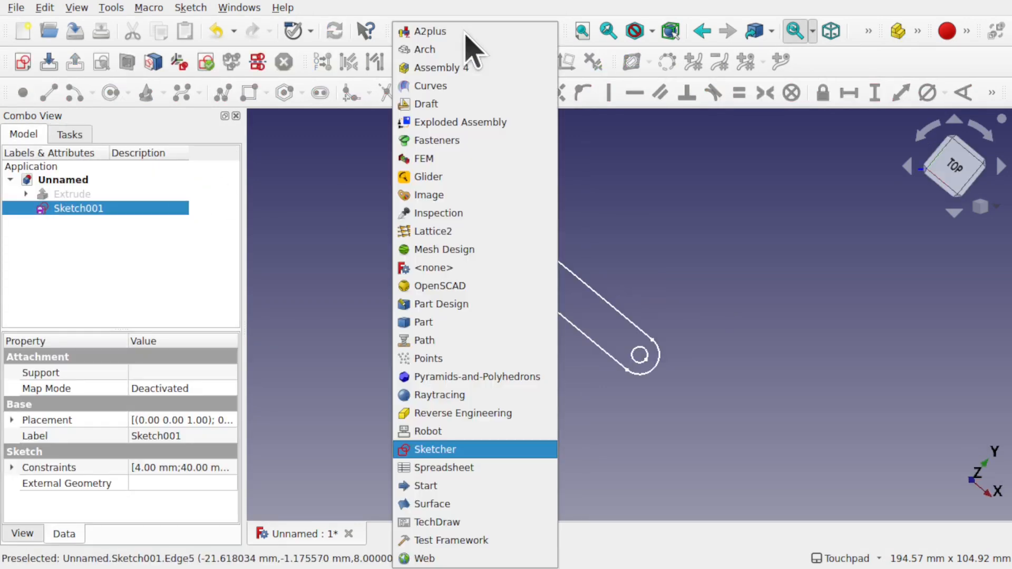
{"action": "left_click", "coordinate": [500, 338]}
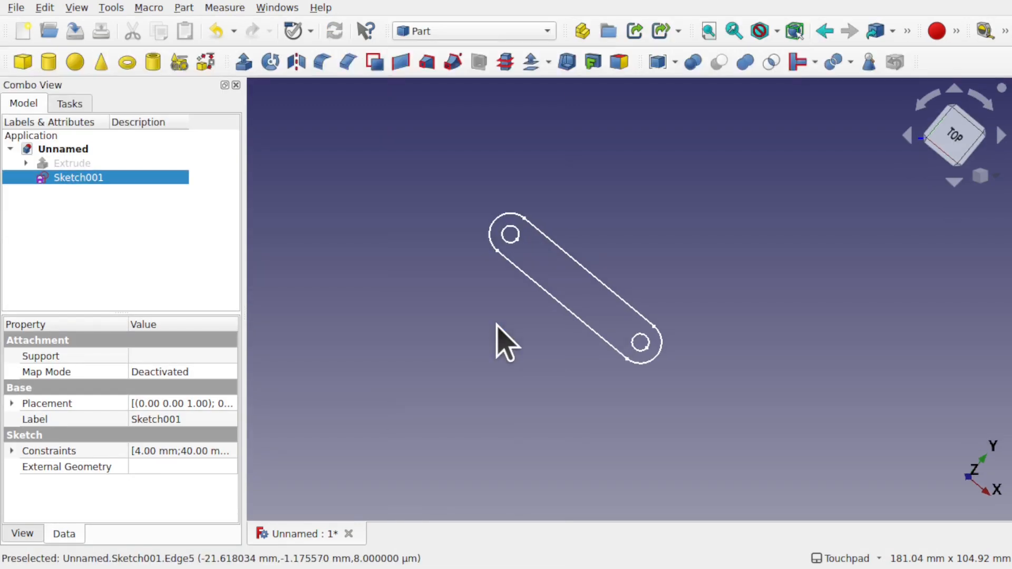
{"action": "left_click", "coordinate": [244, 62]}
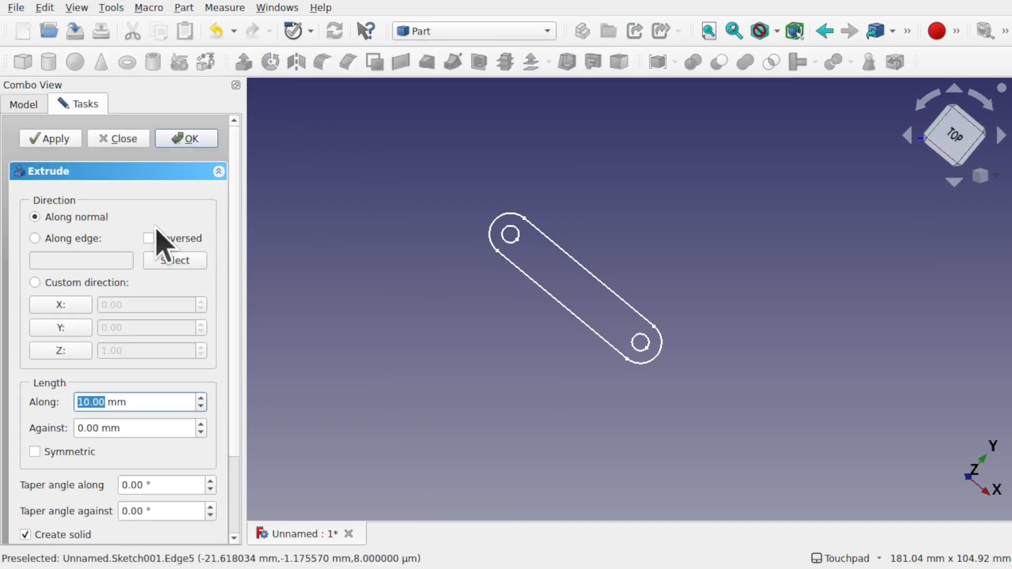
{"action": "type", "text": "3"}
{"action": "key", "text": "Return"}
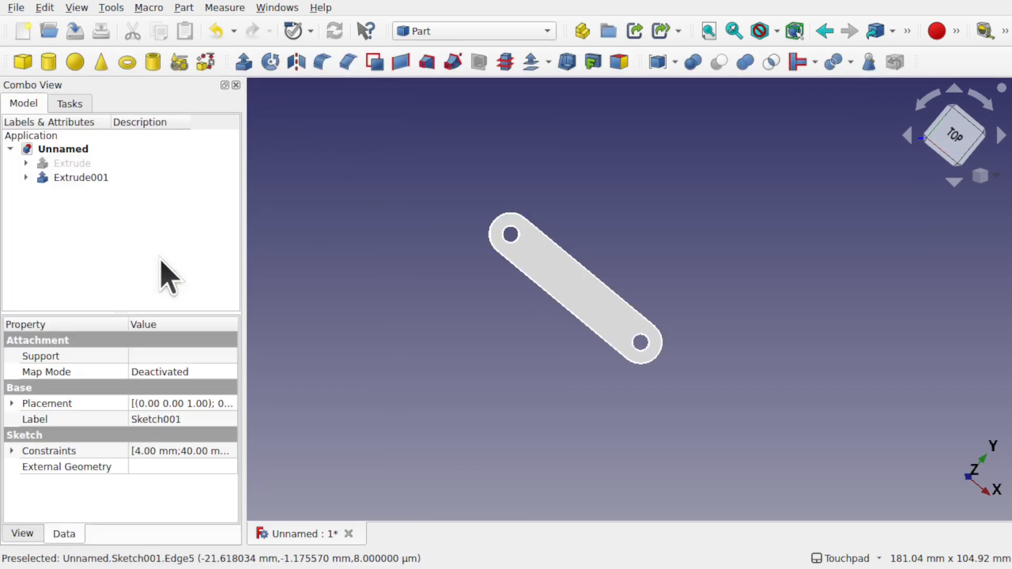
{"action": "middle_click_drag", "start_coordinate": [628, 387], "coordinate": [752, 314]}
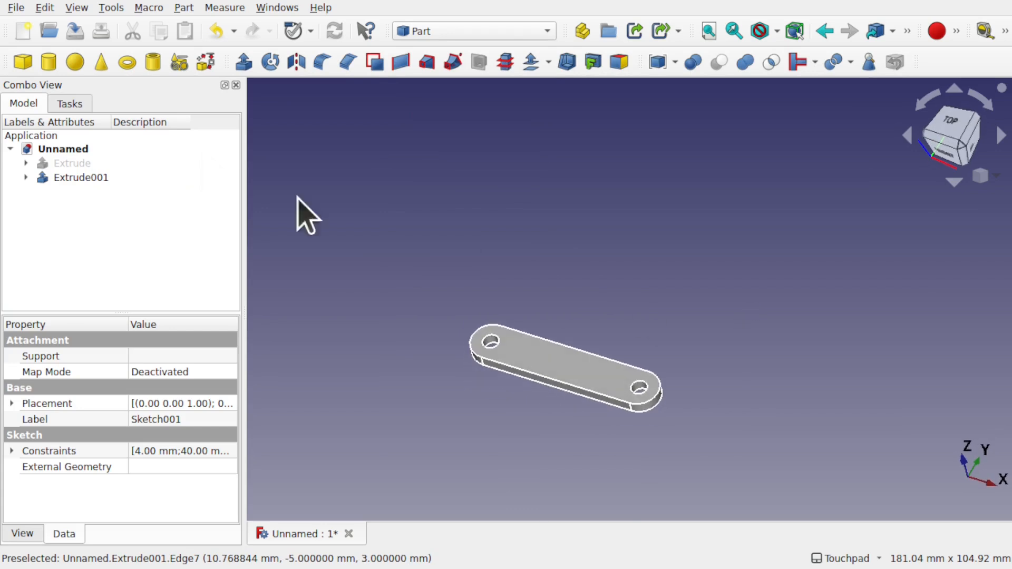
- Show the hidden first extrusion briefly alongside the new link, hide it again and clear the selection
{"action": "left_click", "coordinate": [84, 177]}
{"action": "left_click", "coordinate": [74, 163]}
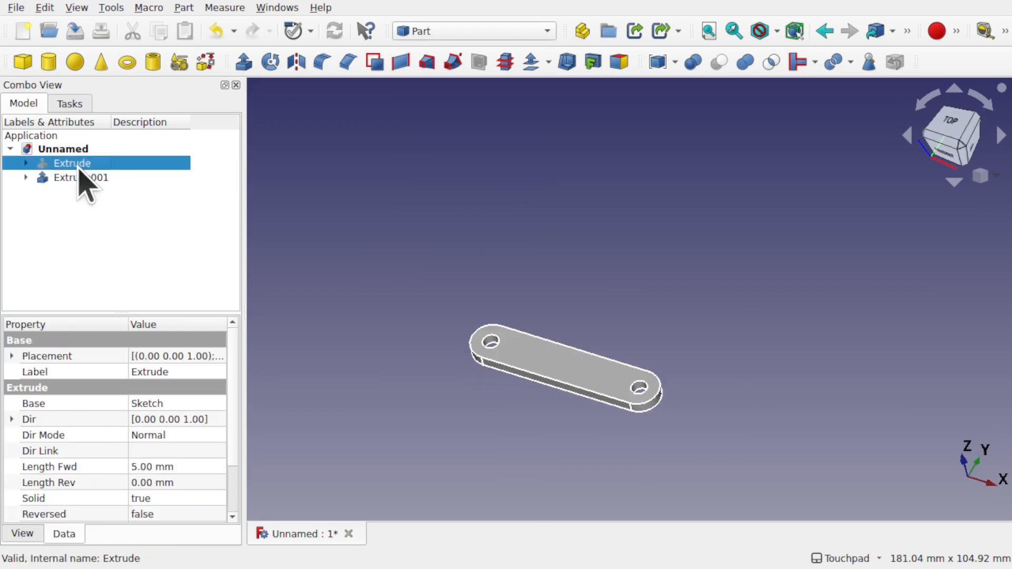
{"action": "key", "text": "space"}
{"action": "key", "text": "space"}
{"action": "left_click", "coordinate": [449, 281]}
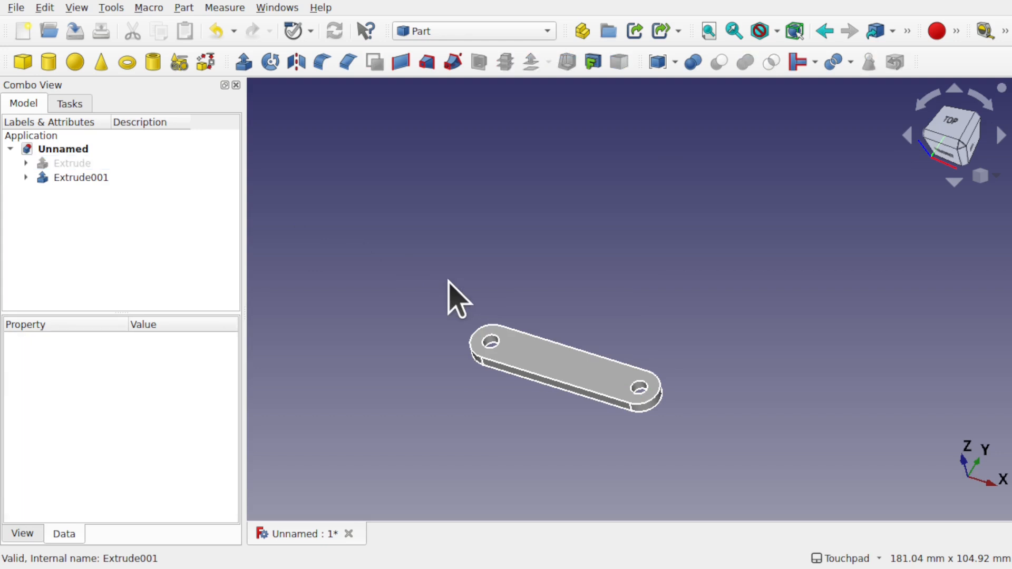
- Create a cylinder at the origin with a 2 mm radius and 10 mm height
{"action": "left_click", "coordinate": [46, 68]}
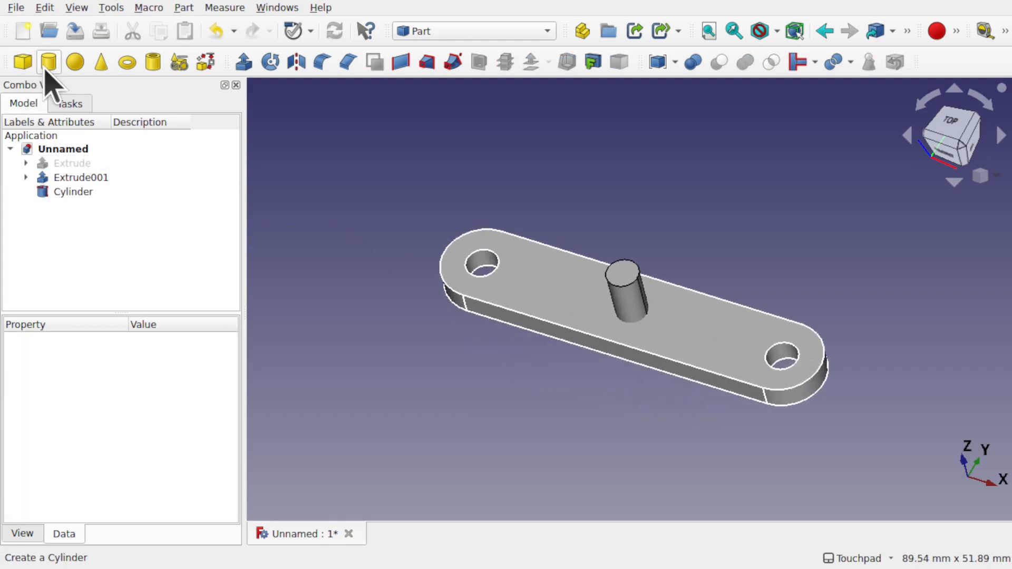
{"action": "left_click", "coordinate": [70, 194]}
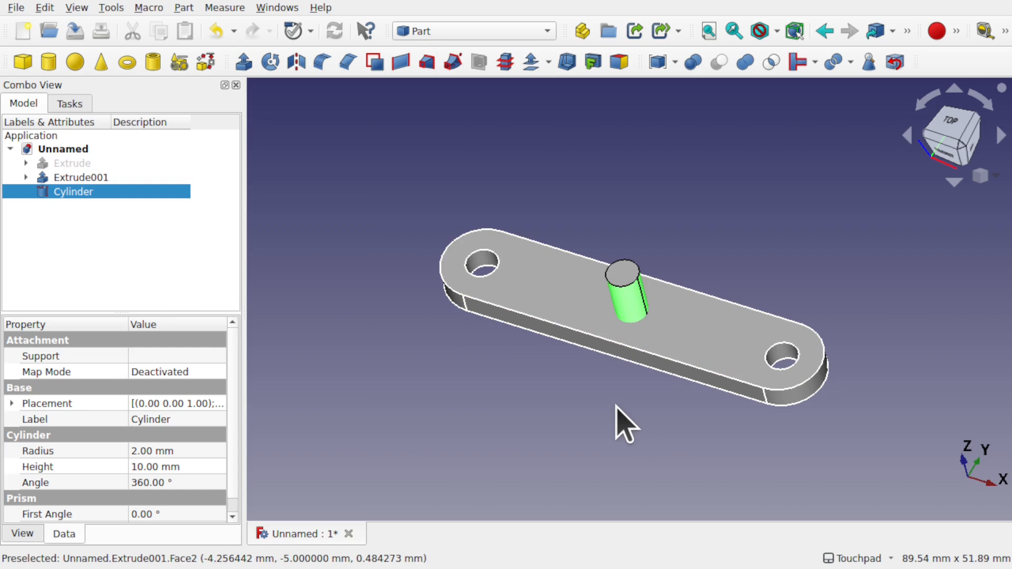
{"action": "left_click", "coordinate": [621, 423]}
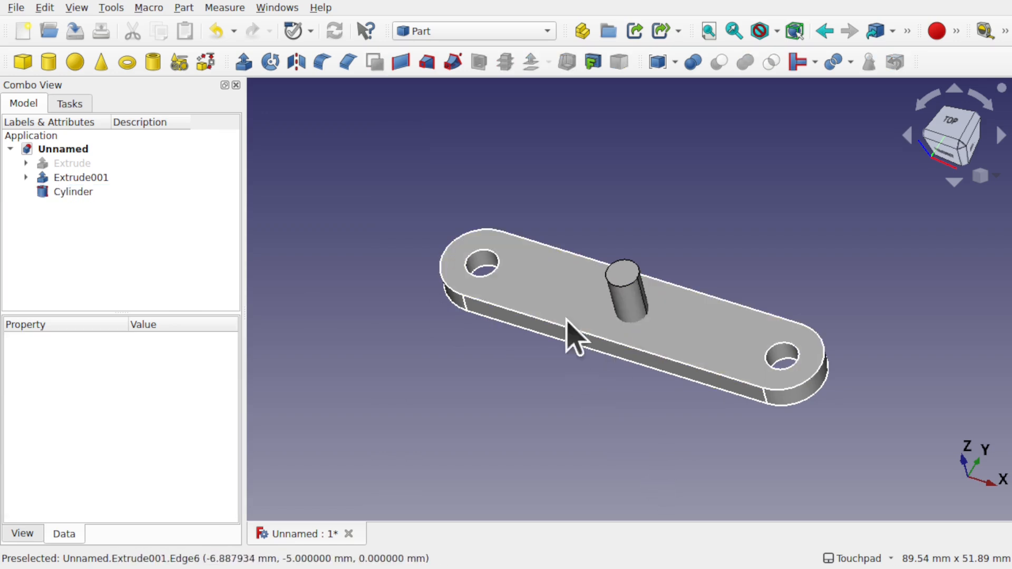
- Switch to the A2plus workbench and move the cylinder off the link into the free space above it
{"action": "left_click", "coordinate": [485, 31]}
{"action": "left_click", "coordinate": [462, 33]}
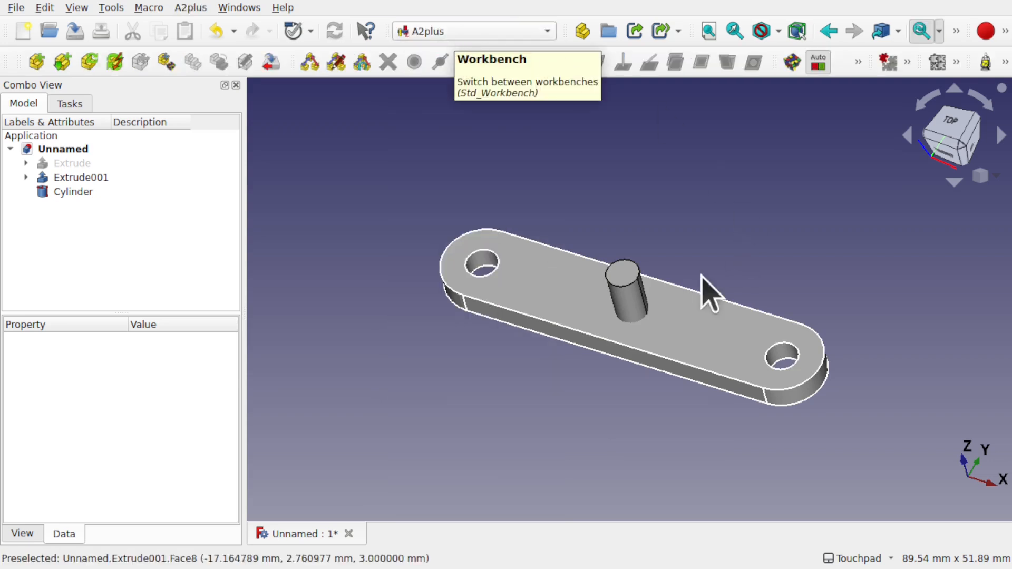
{"action": "left_click", "coordinate": [631, 312]}
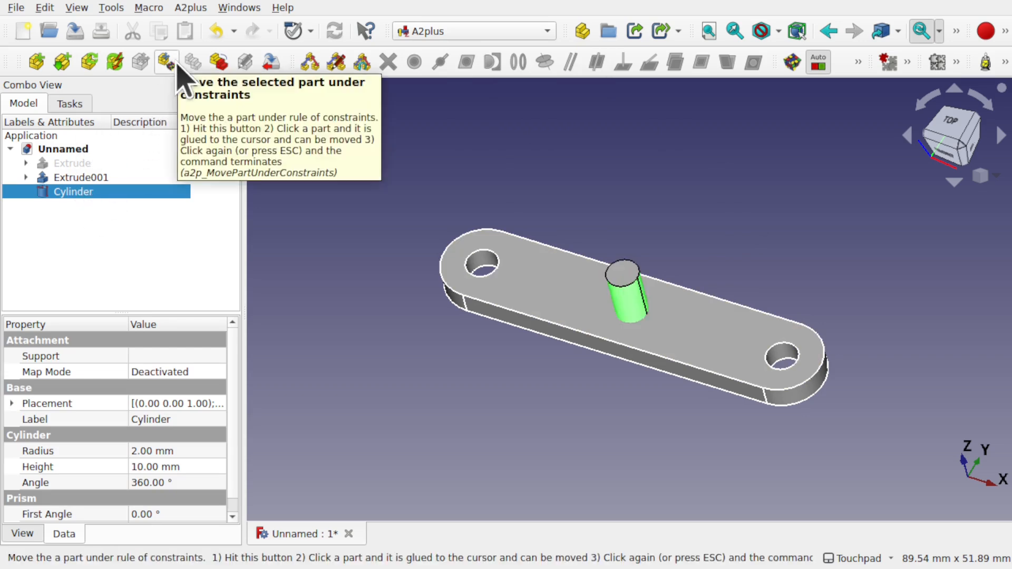
{"action": "left_click", "coordinate": [630, 315]}
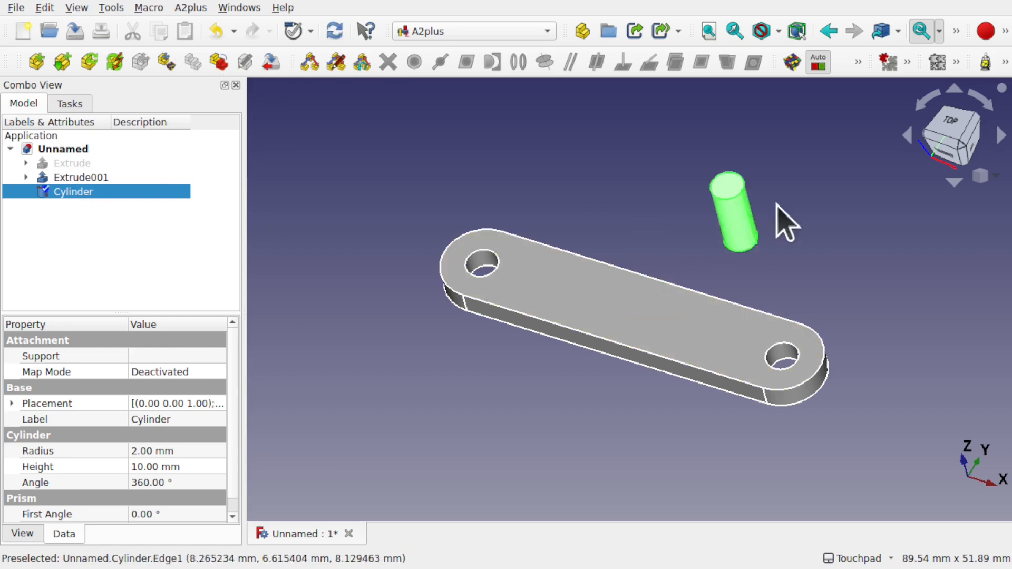
{"action": "left_click", "coordinate": [731, 180]}
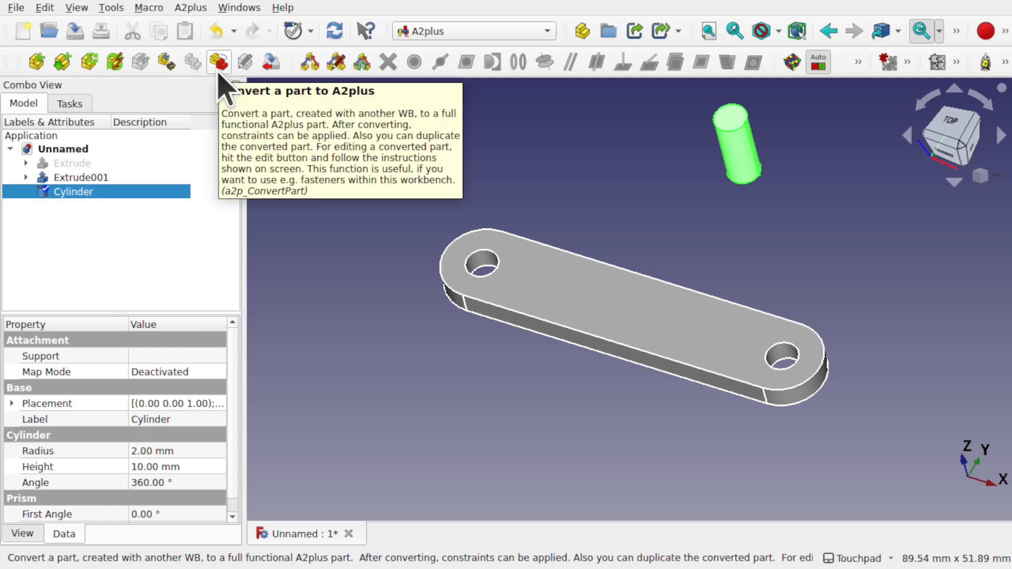
- Convert the cylinder to an A2plus part and select the converted part
{"action": "left_click", "coordinate": [190, 7]}
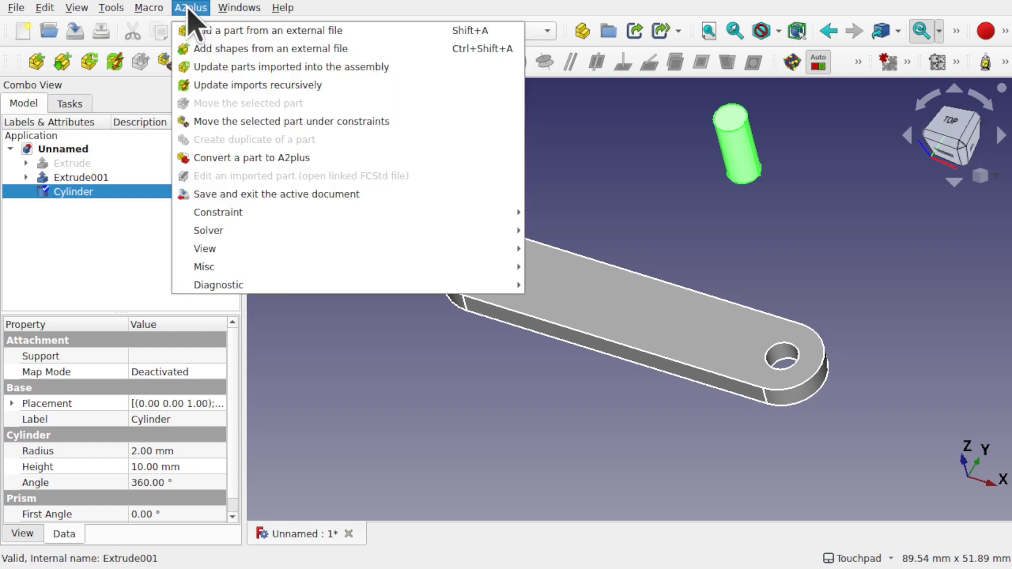
{"action": "left_click", "coordinate": [275, 157]}
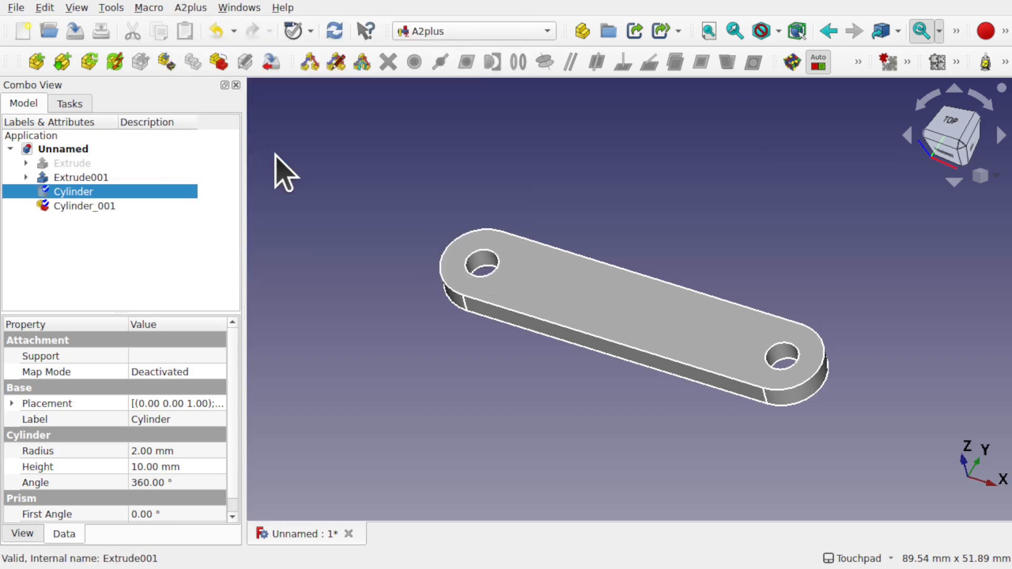
{"action": "left_click", "coordinate": [159, 206]}
{"action": "scroll", "coordinate": [514, 303], "scroll_direction": "down", "scroll_amount": 5}
{"action": "scroll", "coordinate": [510, 298], "scroll_direction": "up", "scroll_amount": 2}
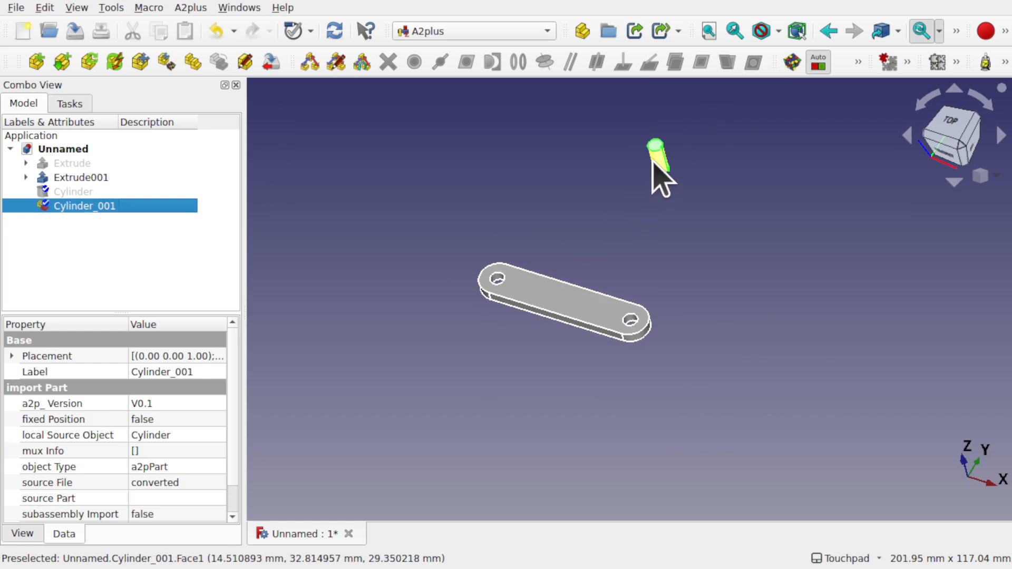
{"action": "middle_click_drag", "start_coordinate": [661, 173], "coordinate": [620, 238]}
{"action": "scroll", "coordinate": [611, 274], "scroll_direction": "up", "scroll_amount": 1}
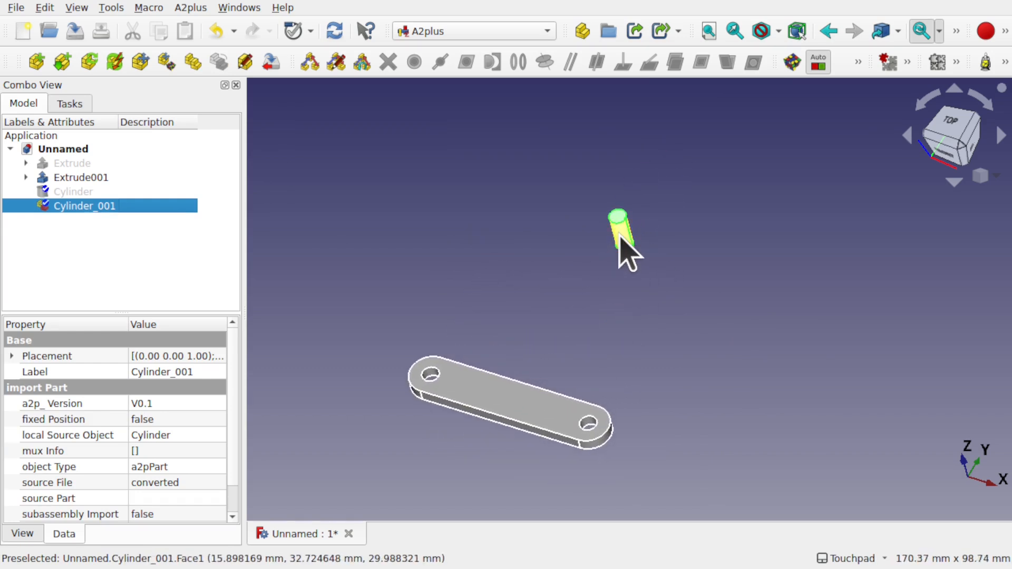
- Move the converted cylinder part closer to the link, placing it in the free space just above it
{"action": "left_click", "coordinate": [167, 63]}
{"action": "left_click", "coordinate": [623, 231]}
{"action": "left_click", "coordinate": [525, 390]}
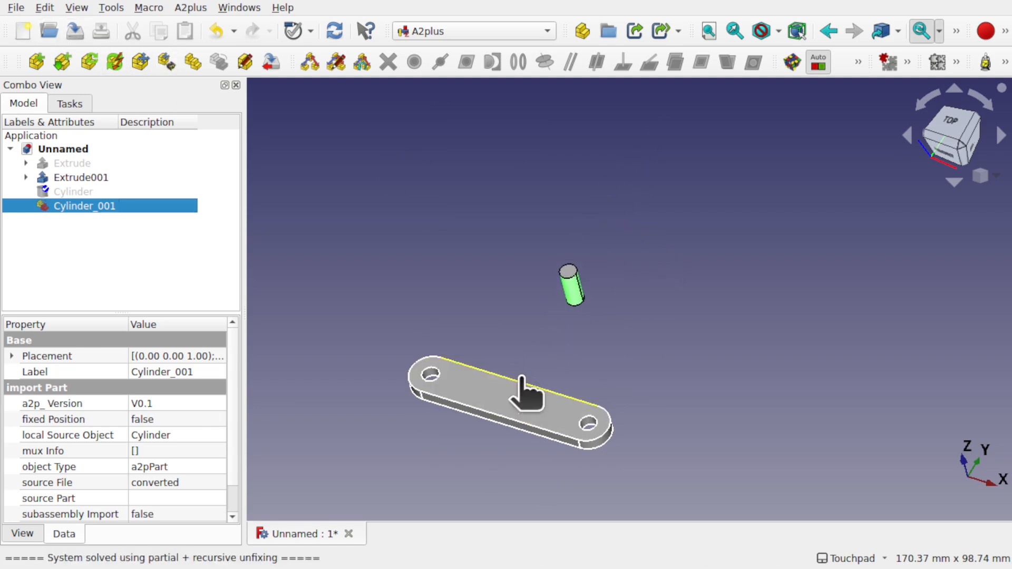
- Lock the cylinder part in place by setting its fixed Position property to true
{"action": "left_click", "coordinate": [573, 285]}
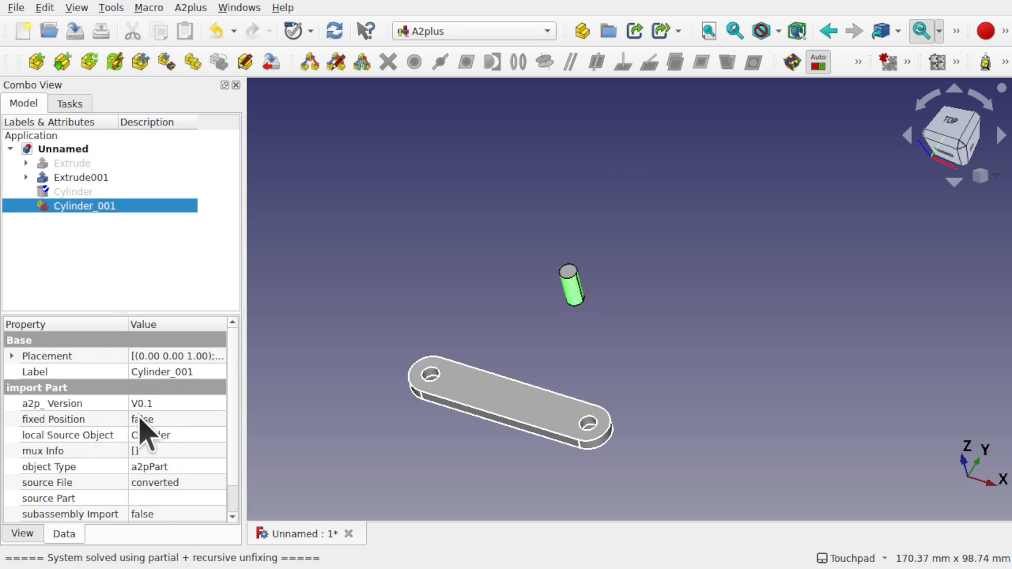
{"action": "left_click", "coordinate": [188, 419]}
{"action": "left_click", "coordinate": [189, 419]}
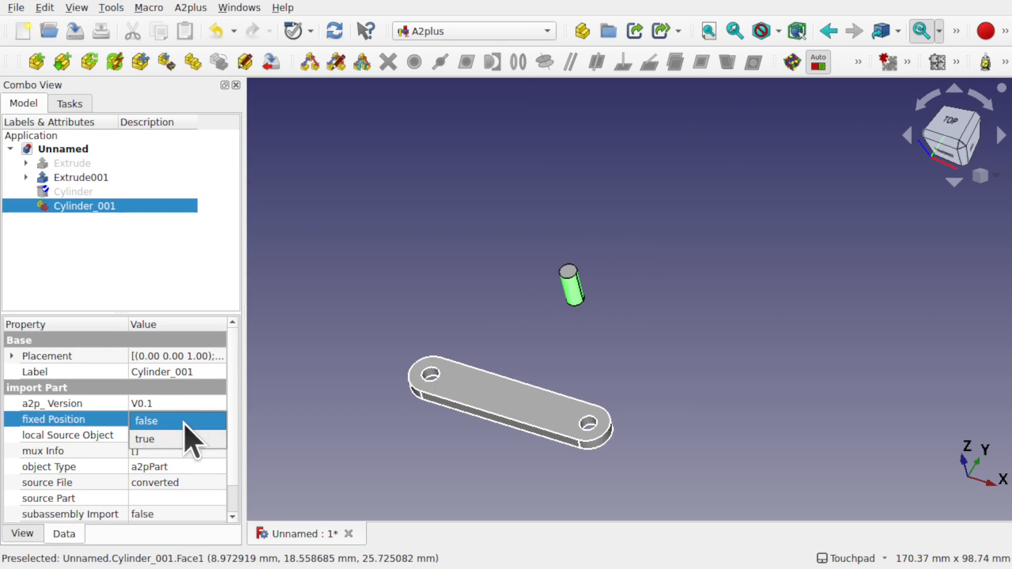
{"action": "left_click", "coordinate": [179, 438]}
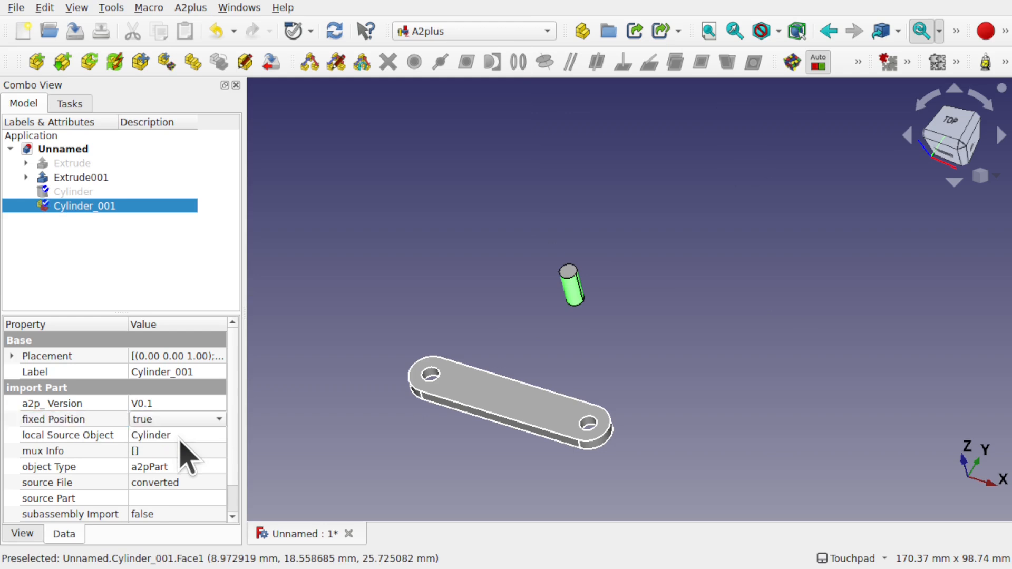
{"action": "left_click", "coordinate": [633, 286]}
{"action": "left_click", "coordinate": [577, 289]}
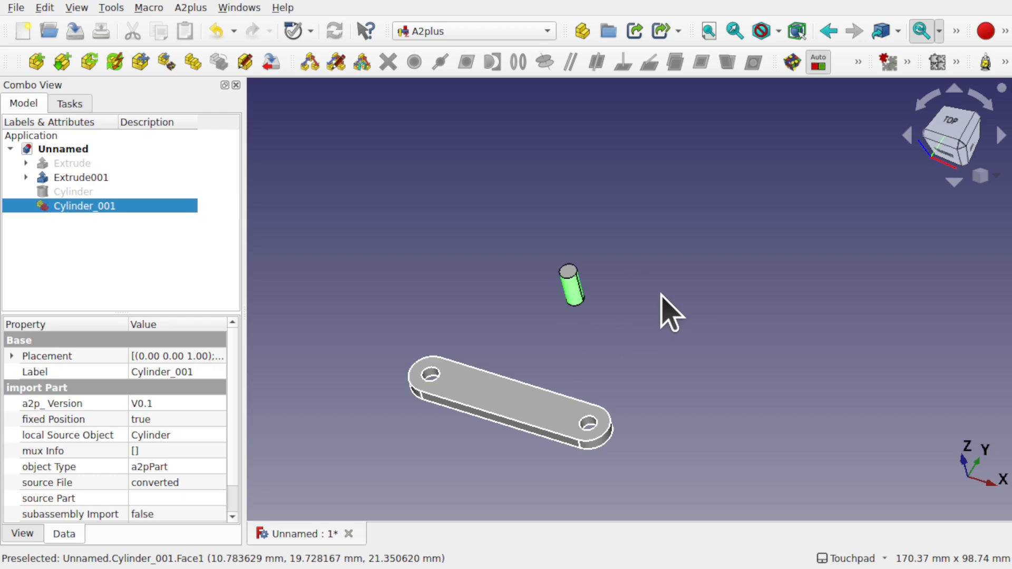
- Show the hidden disc extrusion and convert it to an A2plus part, then check the new part and clear the selection
{"action": "left_click", "coordinate": [86, 167]}
{"action": "key", "text": "space"}
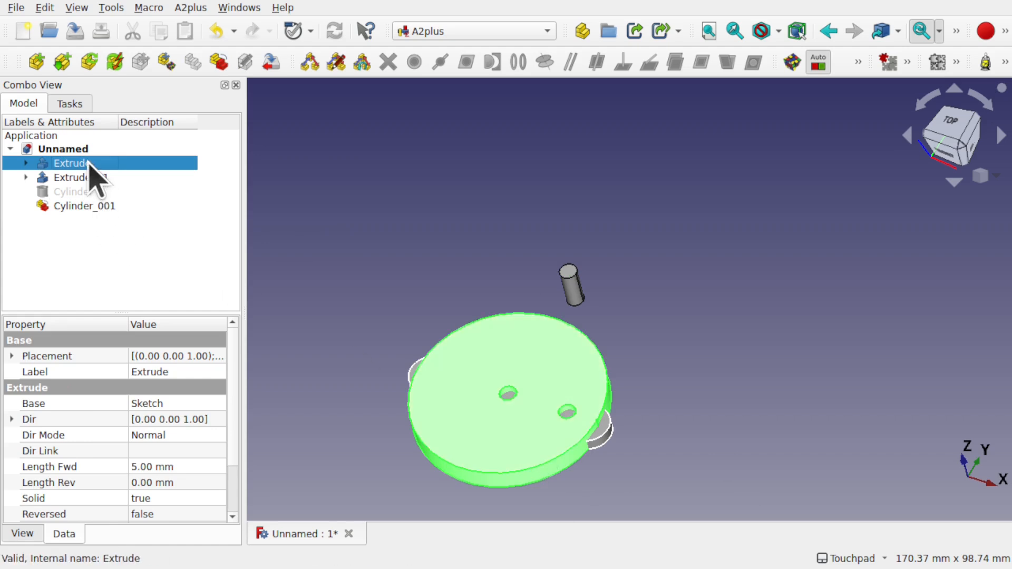
{"action": "left_click", "coordinate": [219, 66]}
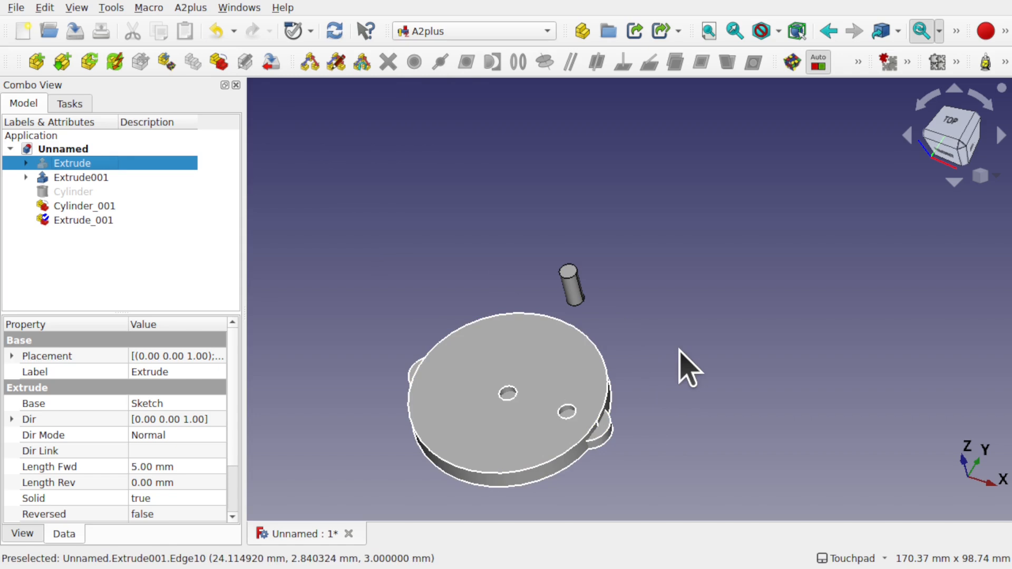
{"action": "left_click", "coordinate": [94, 220]}
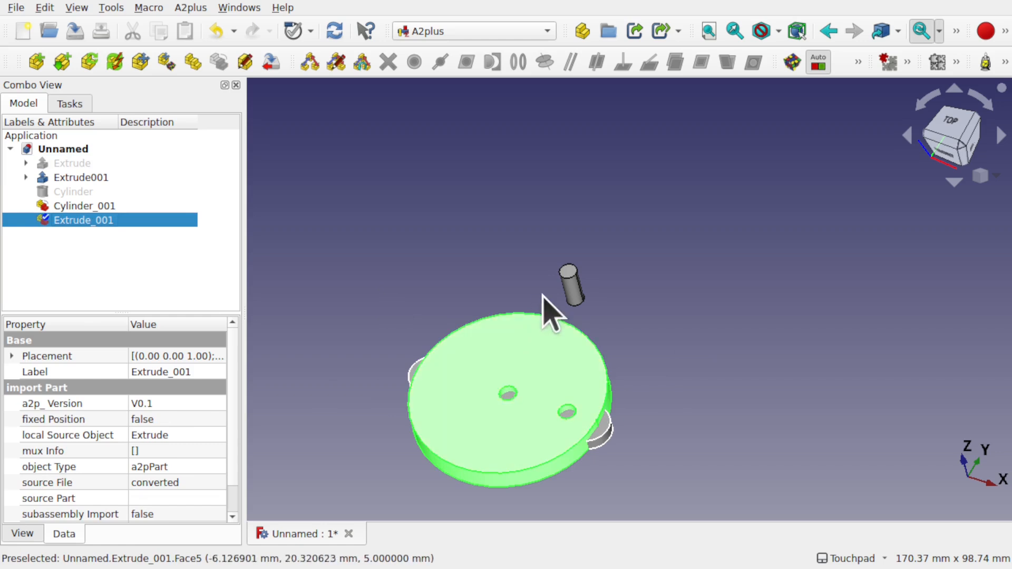
{"action": "left_click", "coordinate": [625, 335]}
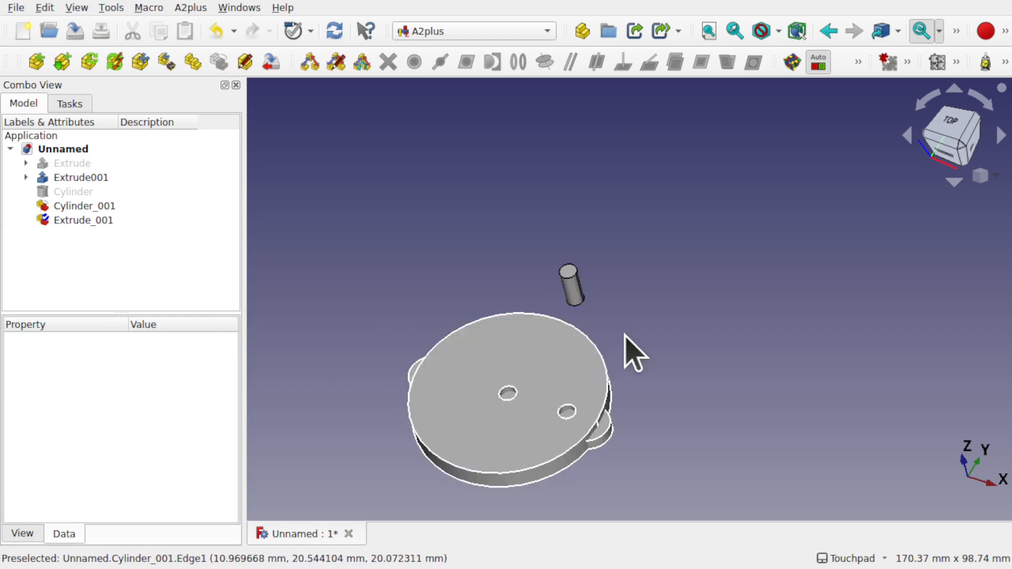
- Add a circular edge constraint between the disc's centre hole edge and the cylinder's top edge, keeping the disc in view
{"action": "left_click", "coordinate": [509, 398]}
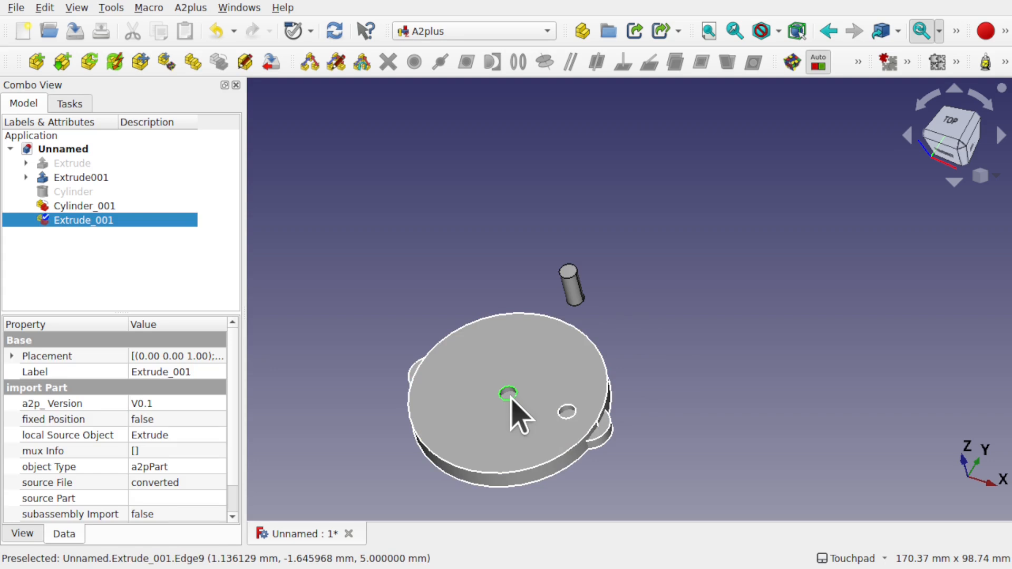
{"action": "left_click", "coordinate": [569, 279], "text": "ctrl"}
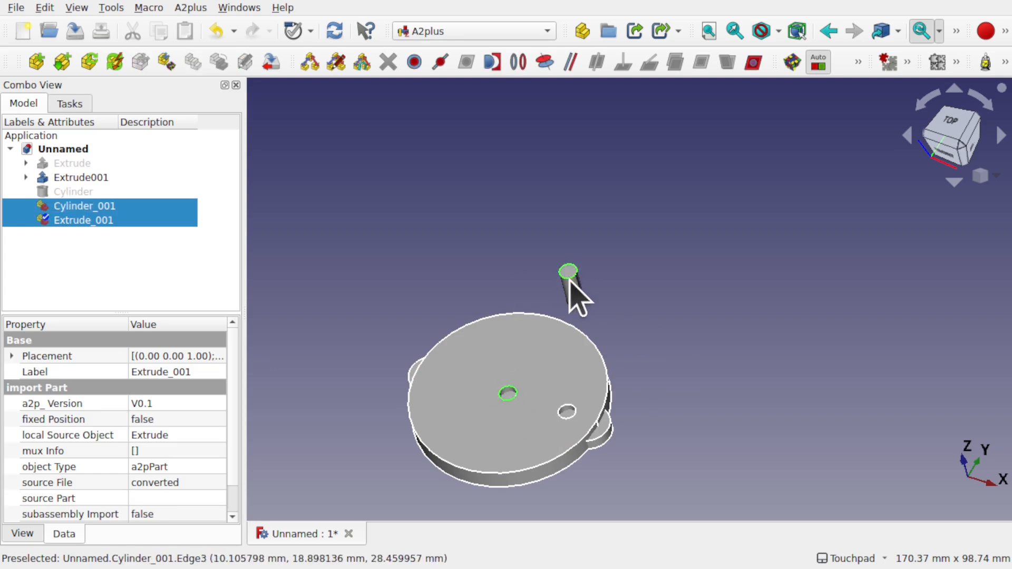
{"action": "left_click", "coordinate": [521, 66]}
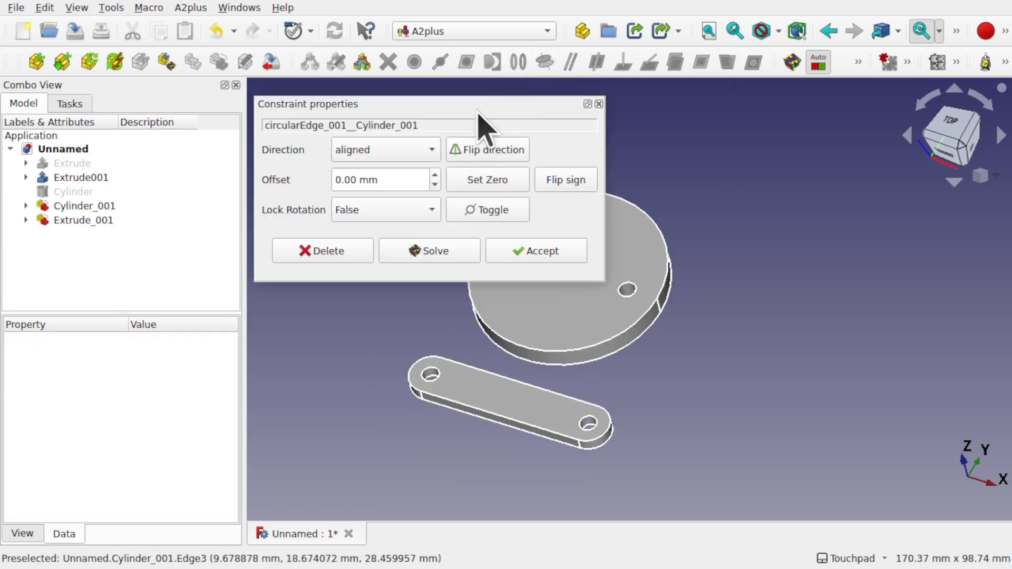
{"action": "left_click_drag", "start_coordinate": [478, 112], "coordinate": [385, 342]}
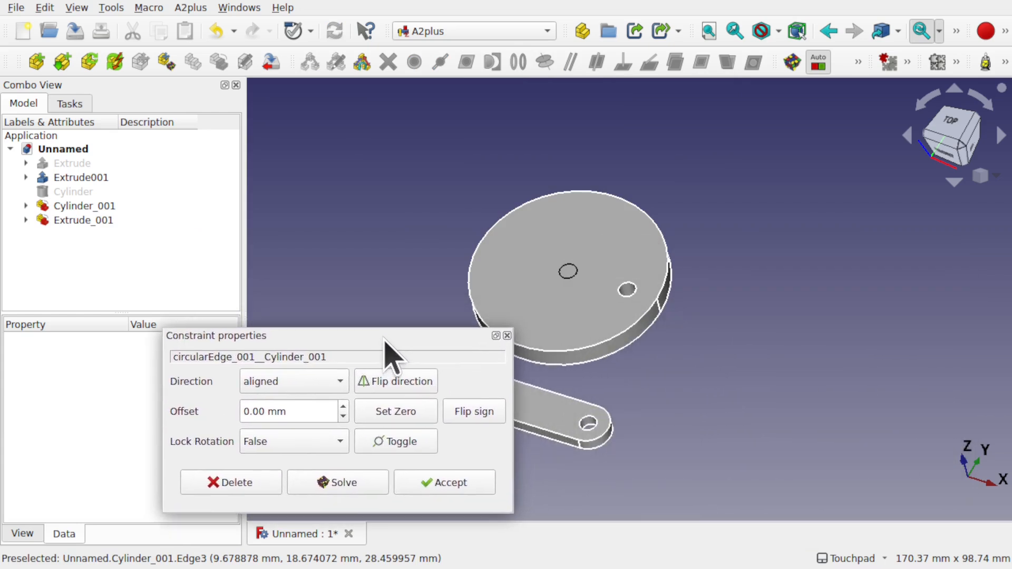
- Set the circular edge constraint's offset to -2 mm and accept the constraint
{"action": "left_click", "coordinate": [343, 406]}
{"action": "left_click", "coordinate": [342, 406]}
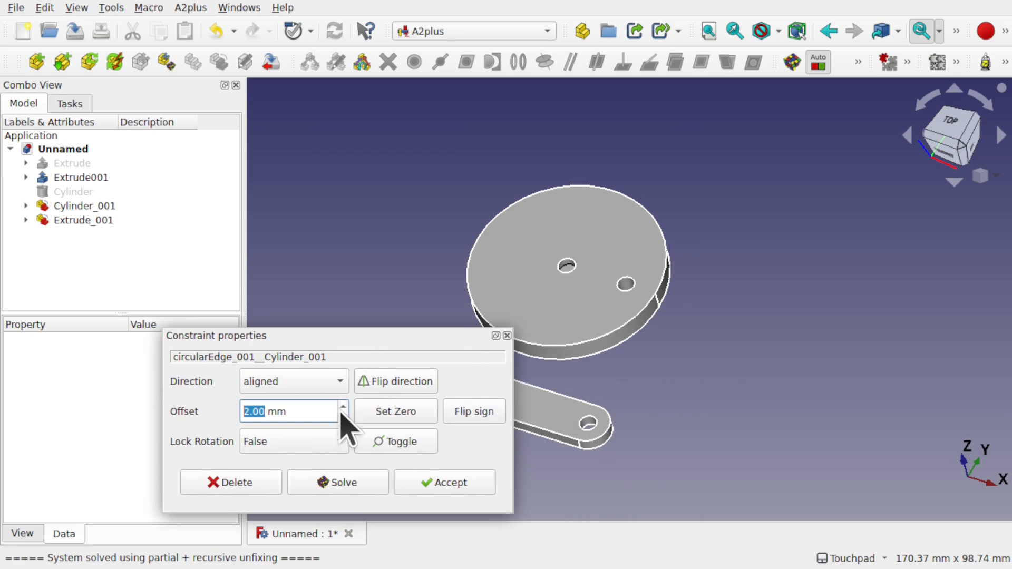
{"action": "left_click", "coordinate": [343, 416]}
{"action": "left_click", "coordinate": [343, 415]}
{"action": "left_click", "coordinate": [343, 416]}
{"action": "left_click", "coordinate": [343, 416]}
{"action": "left_click", "coordinate": [476, 481]}
- Inspect the circular edge constraint entries listed under the cylinder and disc parts
{"action": "key", "text": "2"}
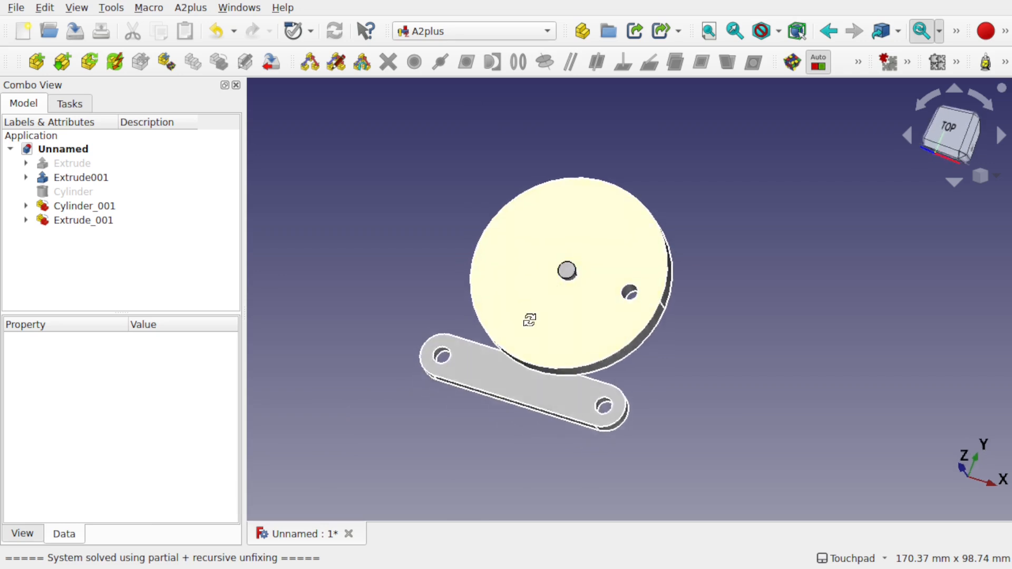
{"action": "left_click", "coordinate": [74, 206]}
{"action": "left_click", "coordinate": [25, 206]}
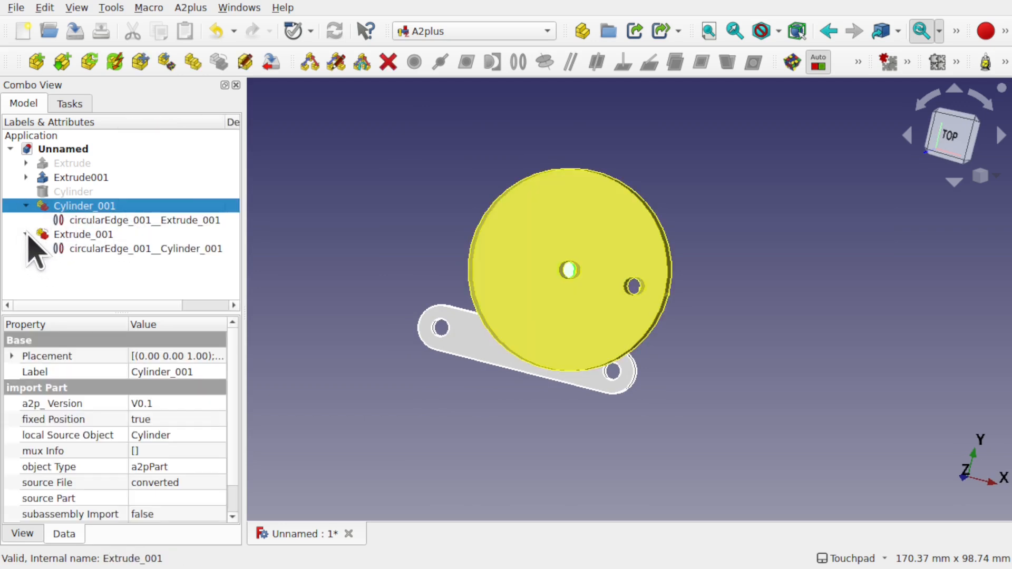
{"action": "left_click", "coordinate": [174, 250]}
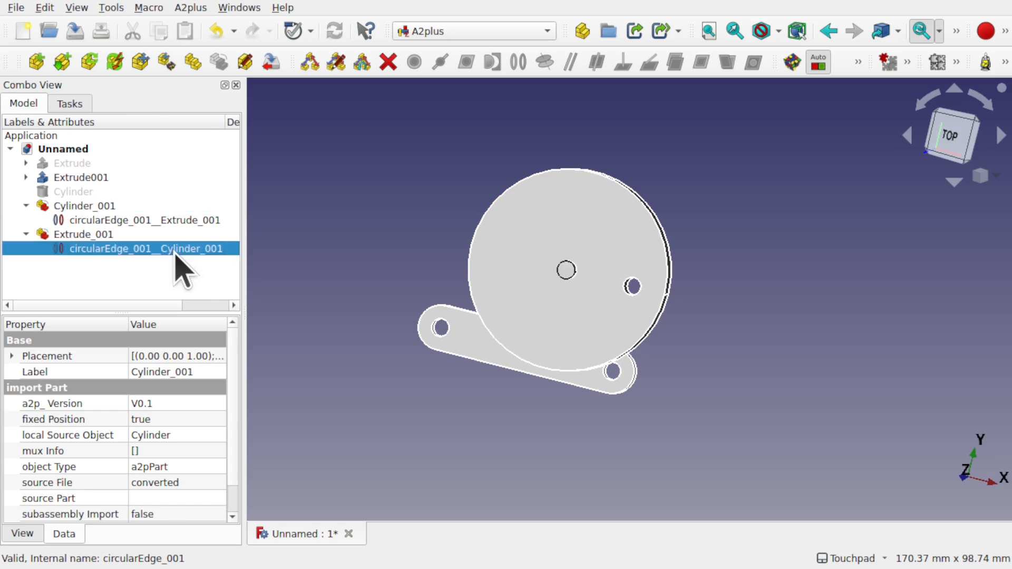
{"action": "left_click", "coordinate": [175, 221]}
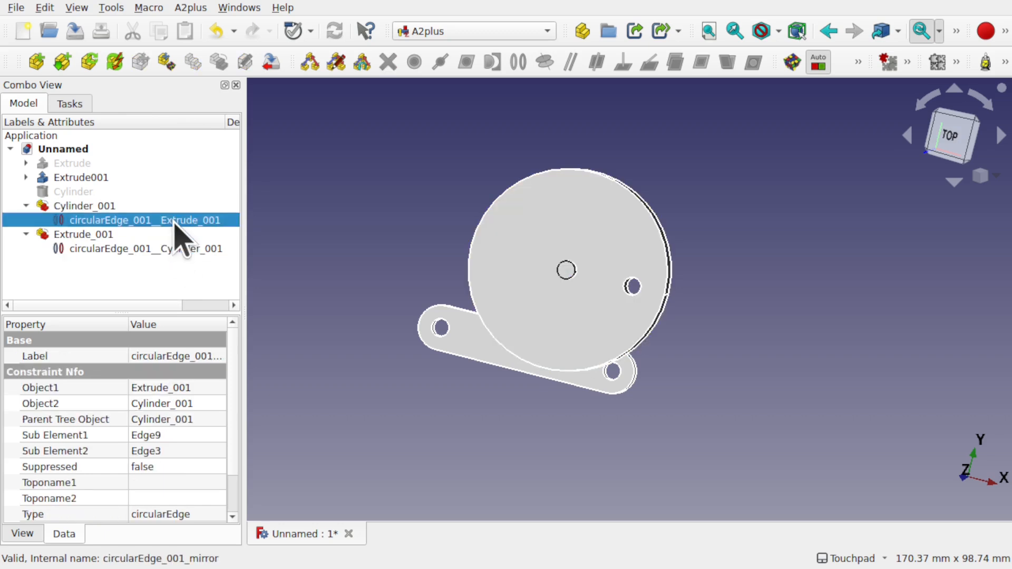
{"action": "left_click", "coordinate": [328, 246]}
- Shift the disc part 49 mm along its X axis away from the pin and re-solve the assembly constraints
{"action": "left_click", "coordinate": [511, 311]}
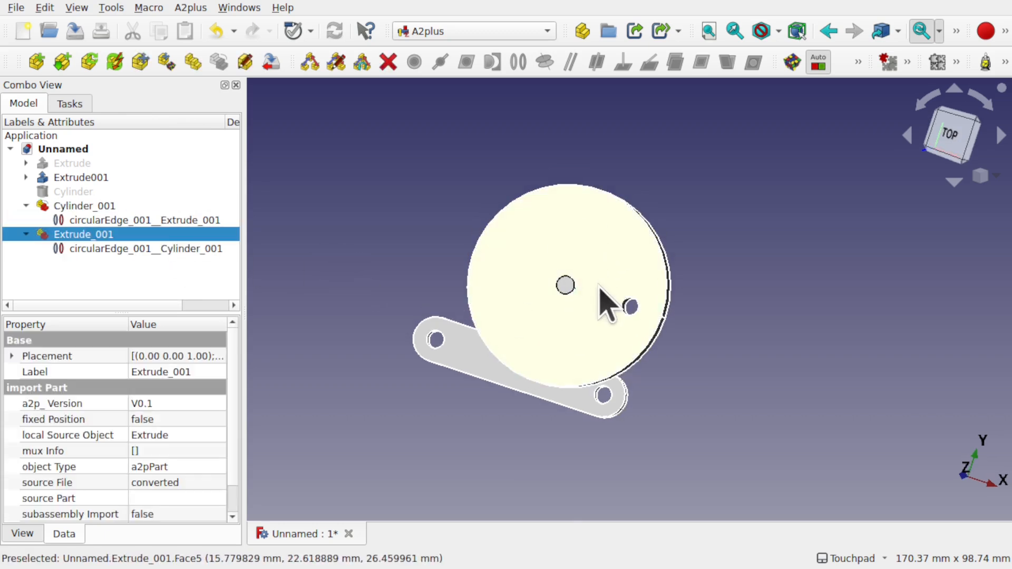
{"action": "left_click", "coordinate": [141, 62]}
{"action": "left_click_drag", "start_coordinate": [695, 335], "coordinate": [896, 393]}
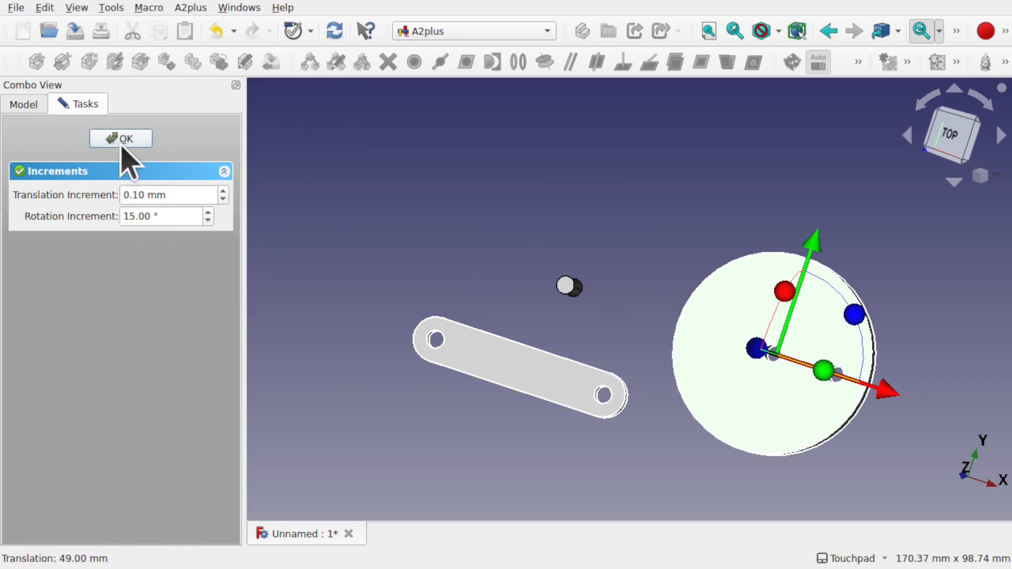
{"action": "left_click", "coordinate": [120, 138]}
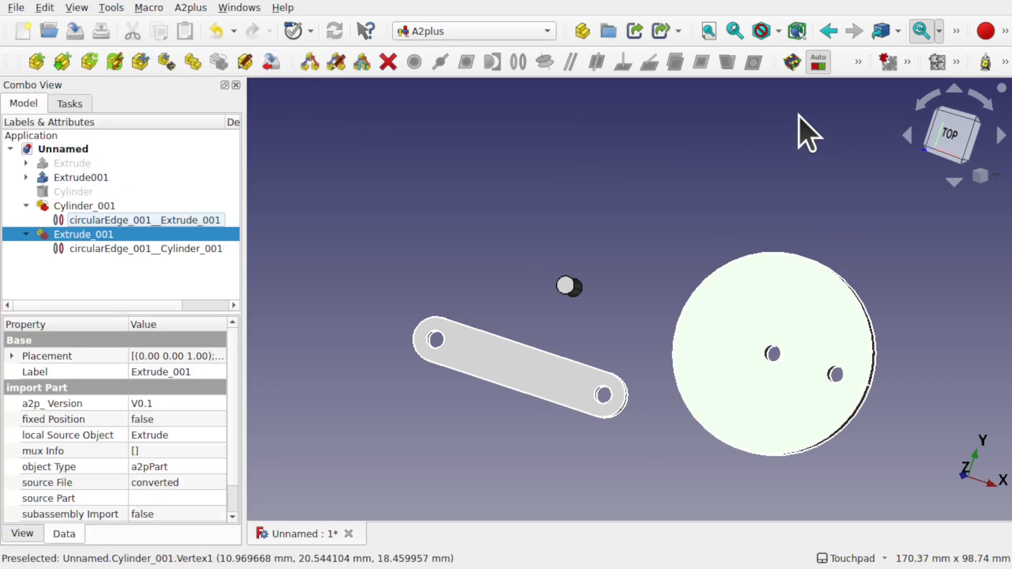
{"action": "left_click", "coordinate": [786, 68]}
- Rotate the disc part -90° about its vertical axis and solve the assembly constraints again
{"action": "mouse_move", "coordinate": [596, 252]}
{"action": "left_mouse_down", "text": "alt"}
{"action": "mouse_move", "coordinate": [605, 295]}
{"action": "mouse_move", "coordinate": [632, 323]}
{"action": "mouse_move", "coordinate": [614, 228]}
{"action": "mouse_move", "coordinate": [587, 238]}
{"action": "left_mouse_up", "text": "alt"}
{"action": "left_click", "coordinate": [587, 238]}
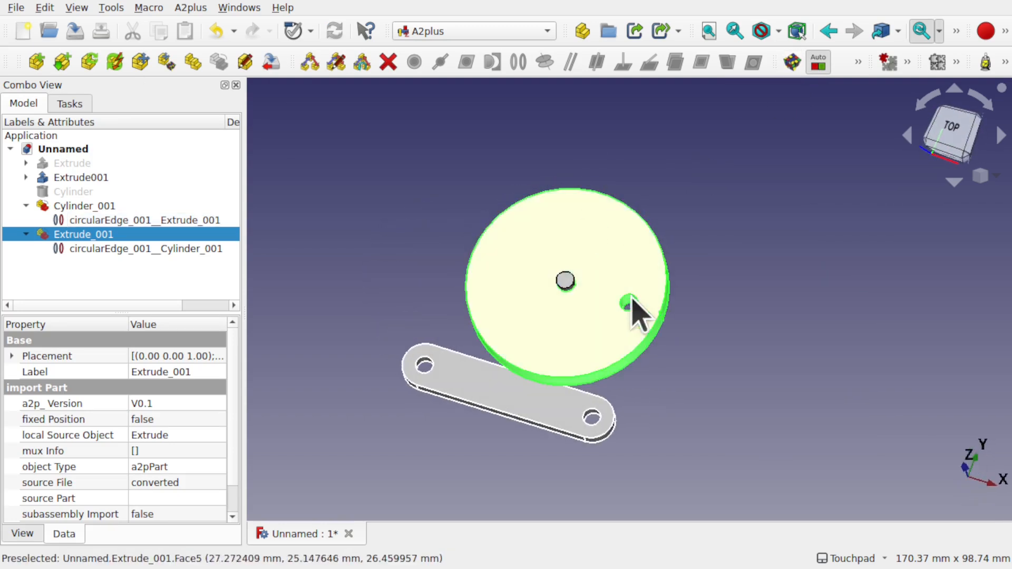
{"action": "left_click", "coordinate": [144, 66]}
{"action": "left_click_drag", "start_coordinate": [649, 254], "coordinate": [601, 379]}
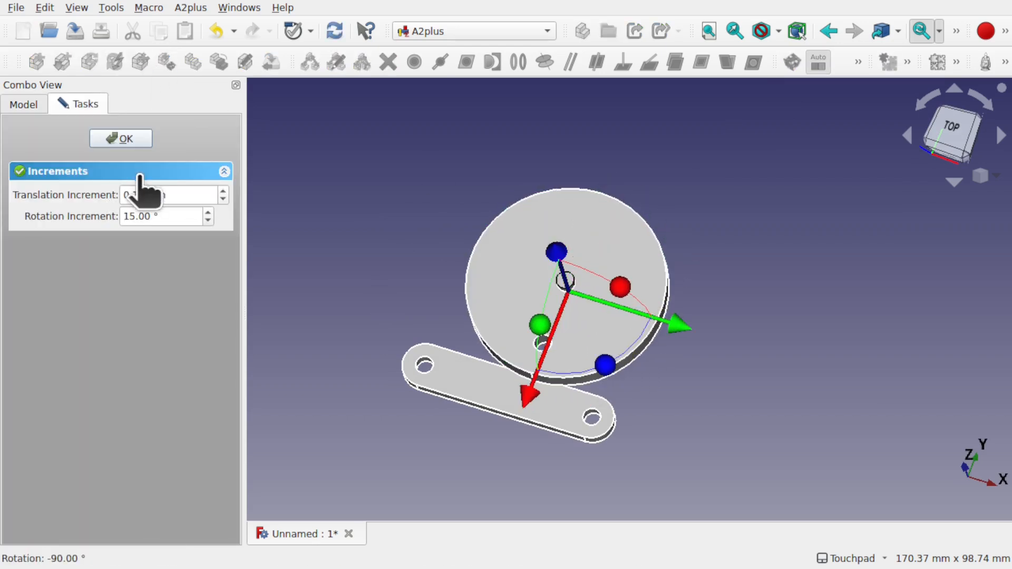
{"action": "left_click", "coordinate": [120, 139]}
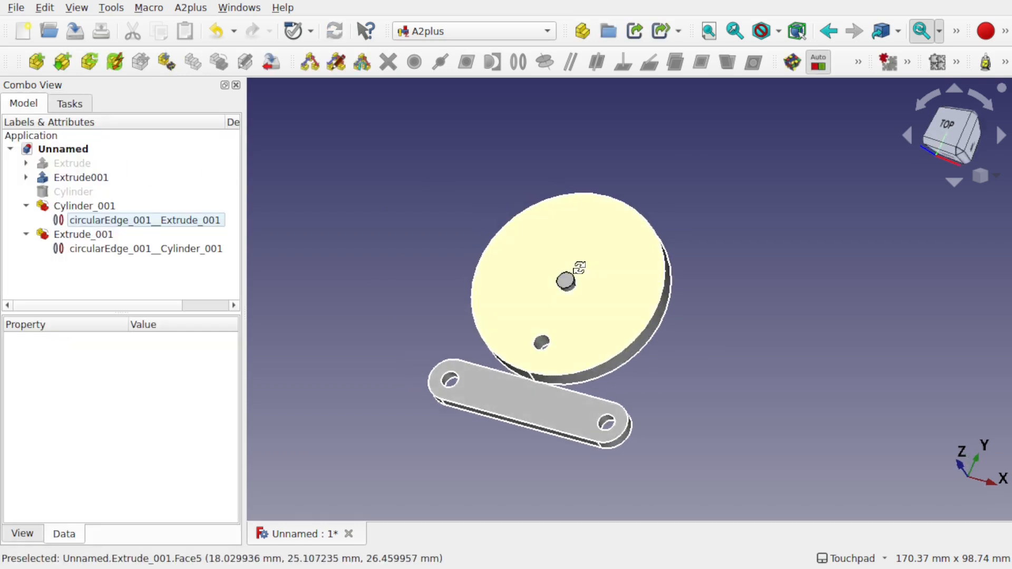
{"action": "left_click", "coordinate": [791, 64]}
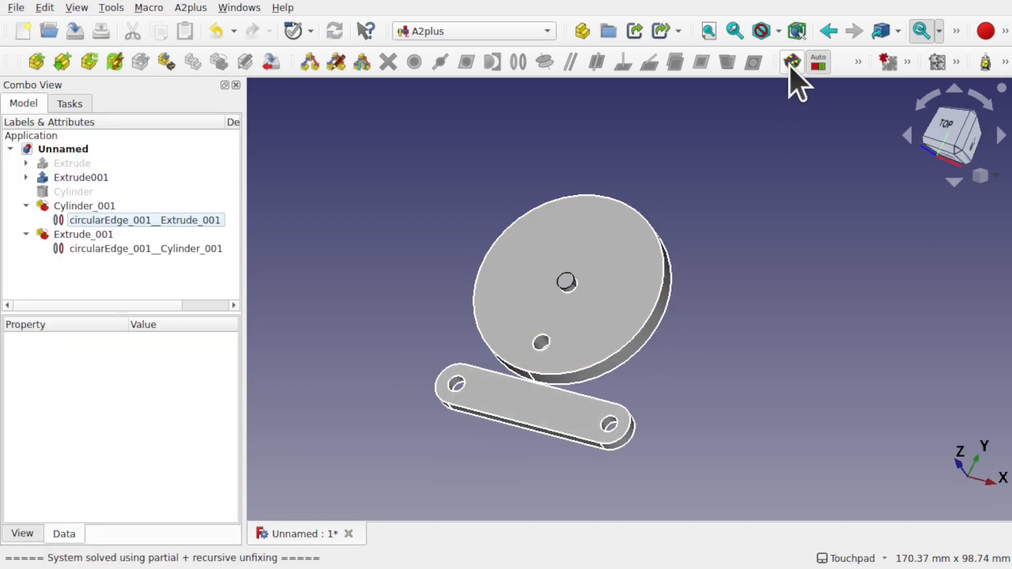
- Examine how the pin sits in the disc's centre hole, up close and from several angles
{"action": "left_click_drag", "start_coordinate": [623, 304], "coordinate": [540, 292], "text": "alt"}
{"action": "scroll", "coordinate": [622, 279], "scroll_direction": "up", "scroll_amount": 5}
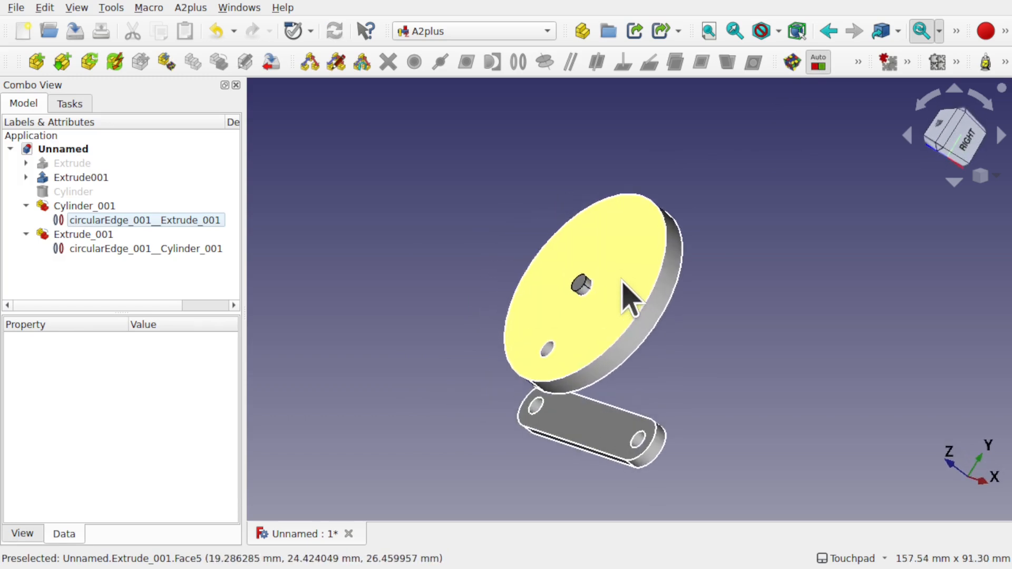
{"action": "scroll", "coordinate": [622, 279], "scroll_direction": "up", "scroll_amount": 1}
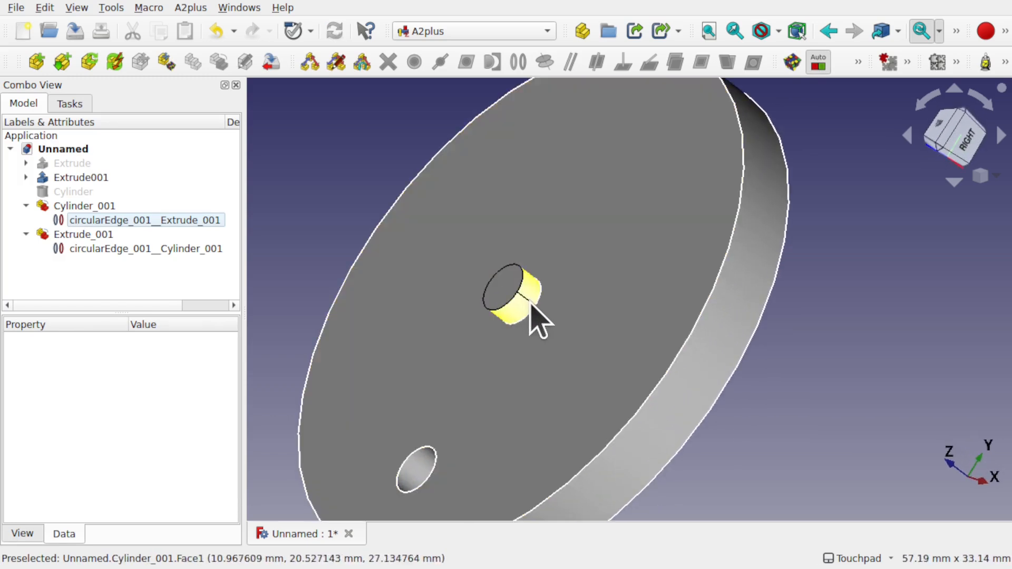
{"action": "left_click_drag", "start_coordinate": [538, 327], "coordinate": [589, 356], "text": "alt"}
{"action": "scroll", "coordinate": [568, 422], "scroll_direction": "down", "scroll_amount": 5}
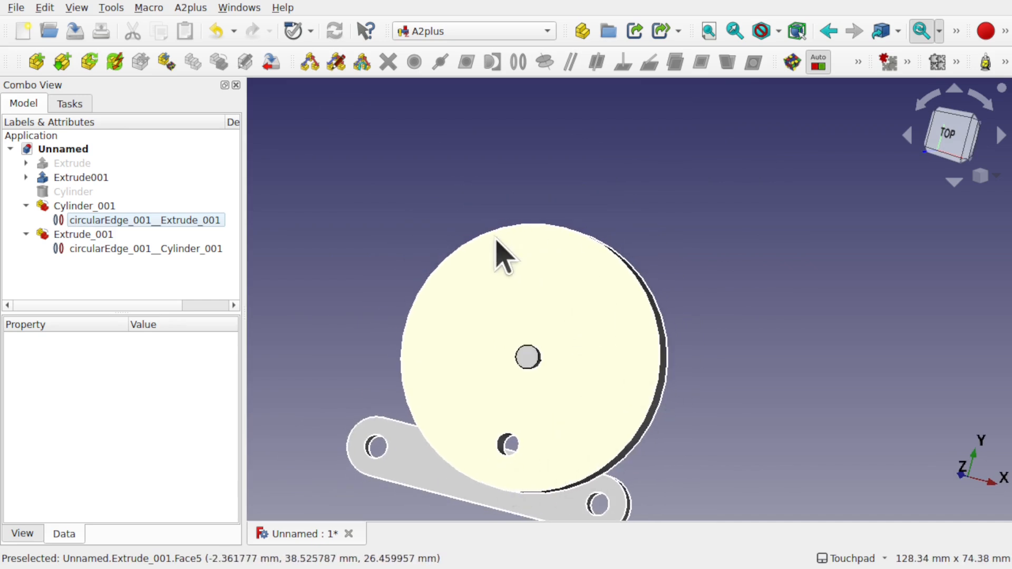
{"action": "left_click_drag", "start_coordinate": [609, 370], "coordinate": [543, 329], "text": "alt"}
{"action": "scroll", "coordinate": [639, 389], "scroll_direction": "down", "scroll_amount": 3}
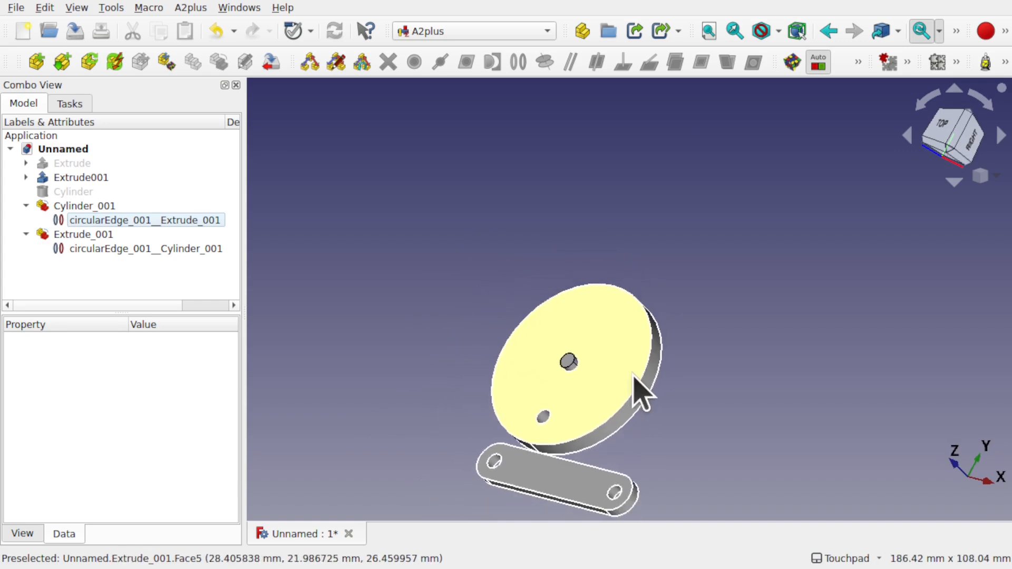
{"action": "left_click_drag", "start_coordinate": [633, 374], "coordinate": [556, 356], "text": "alt"}
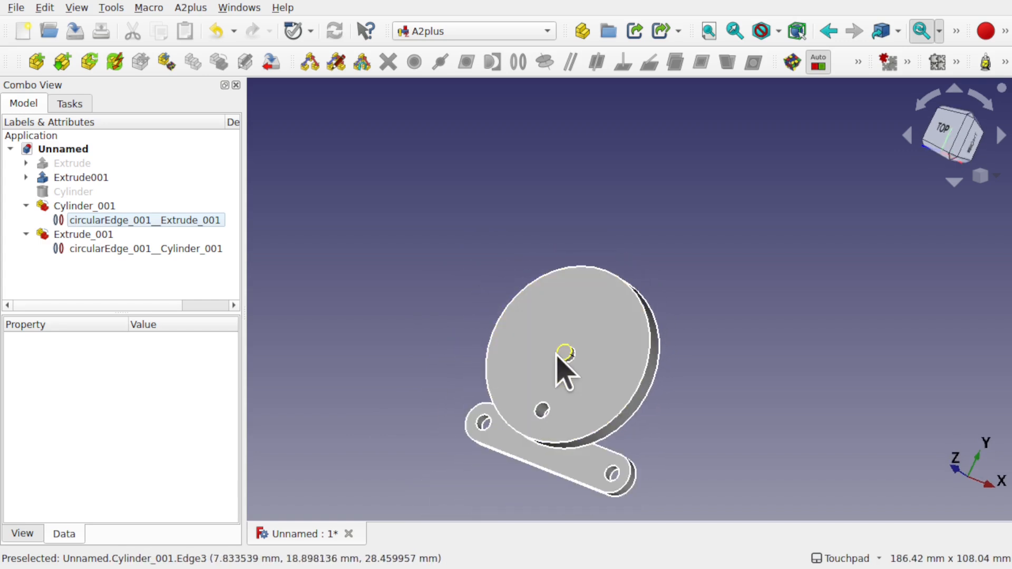
- Rotate the fixed cylinder part 60° about its Z axis and re-solve so the disc realigns with it
{"action": "left_click", "coordinate": [97, 206]}
{"action": "right_click", "coordinate": [95, 205]}
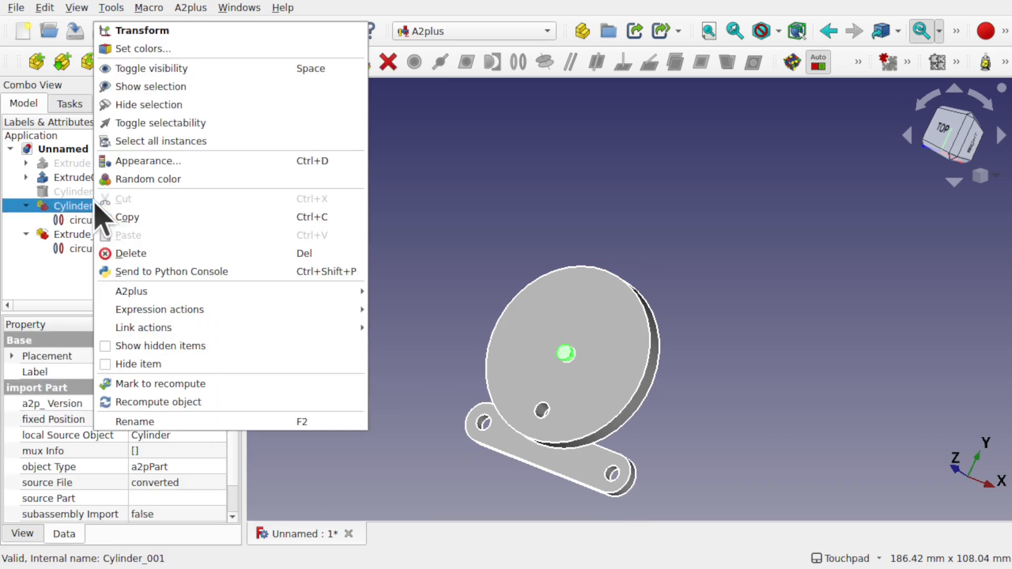
{"action": "left_click", "coordinate": [163, 38]}
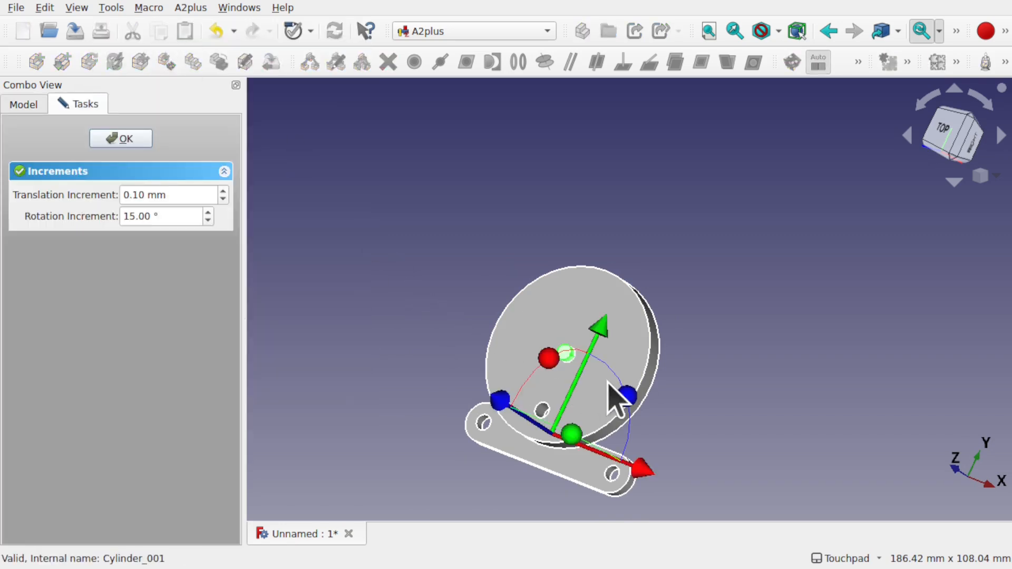
{"action": "left_click_drag", "start_coordinate": [635, 399], "coordinate": [575, 348]}
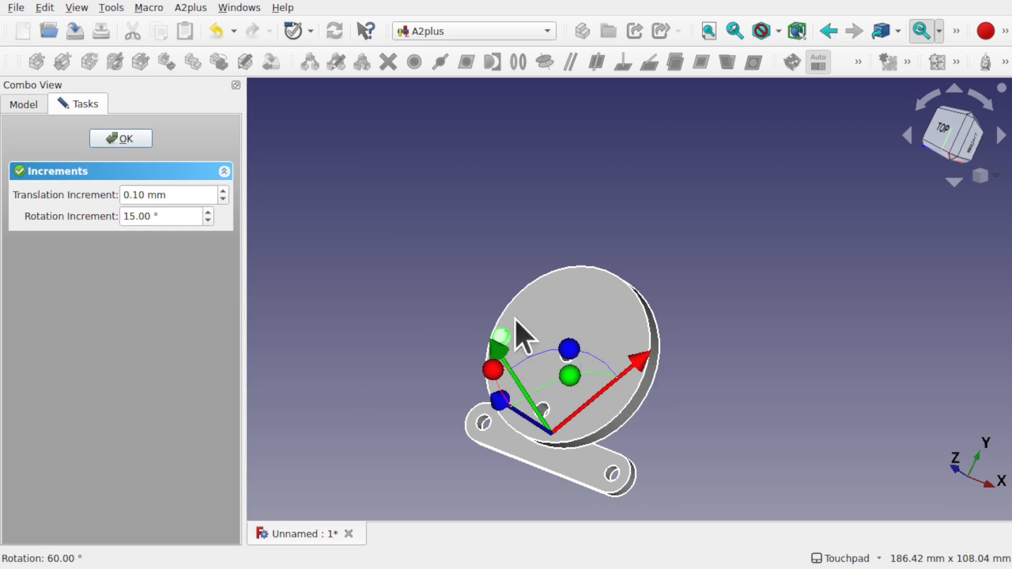
{"action": "left_click", "coordinate": [123, 139]}
{"action": "middle_click_drag", "start_coordinate": [576, 317], "coordinate": [560, 292], "text": "shift"}
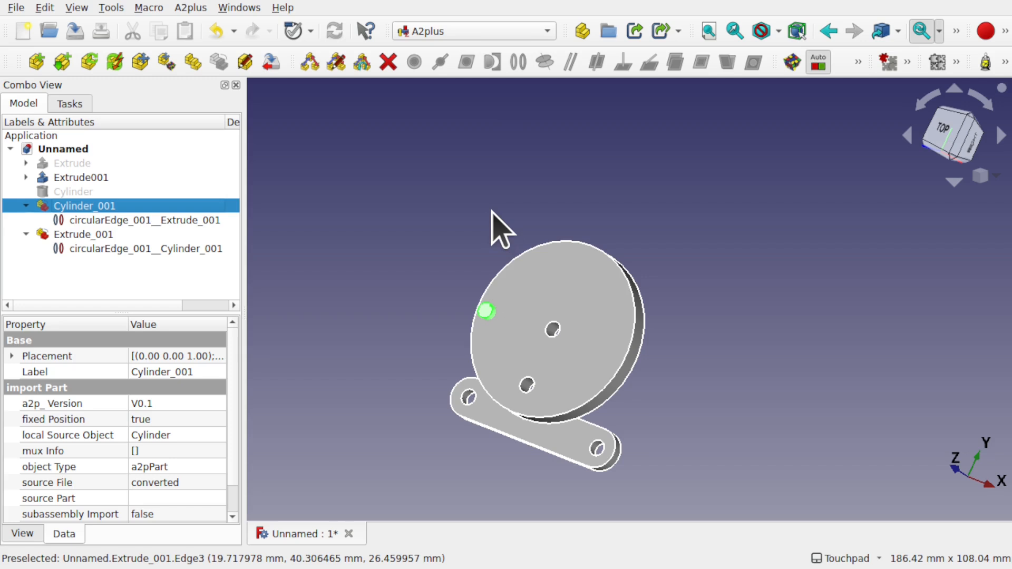
{"action": "left_click", "coordinate": [793, 63]}
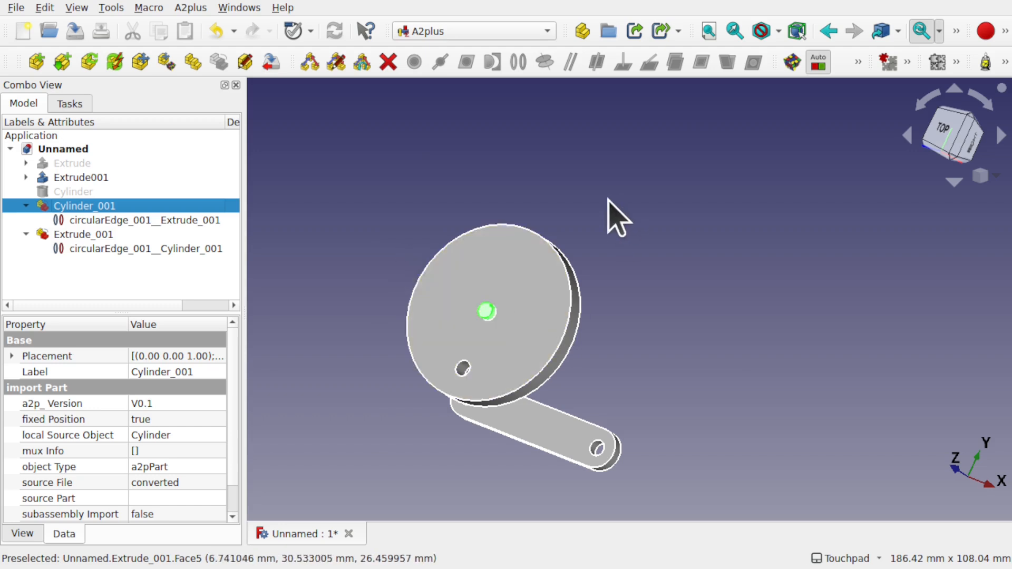
- Switch to the Part workbench and create a second cylinder with the default dimensions
{"action": "left_click", "coordinate": [475, 33]}
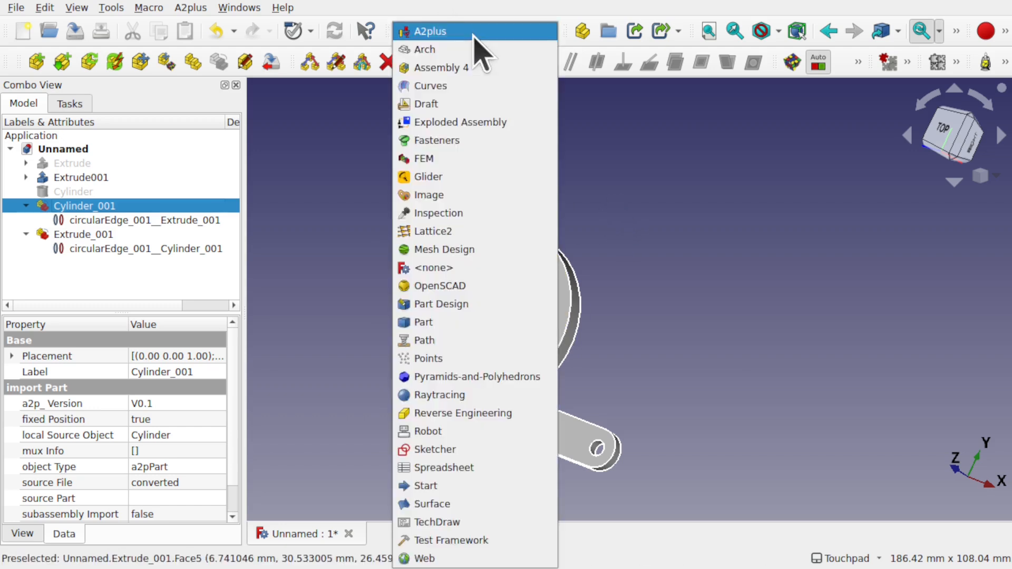
{"action": "left_click", "coordinate": [463, 337]}
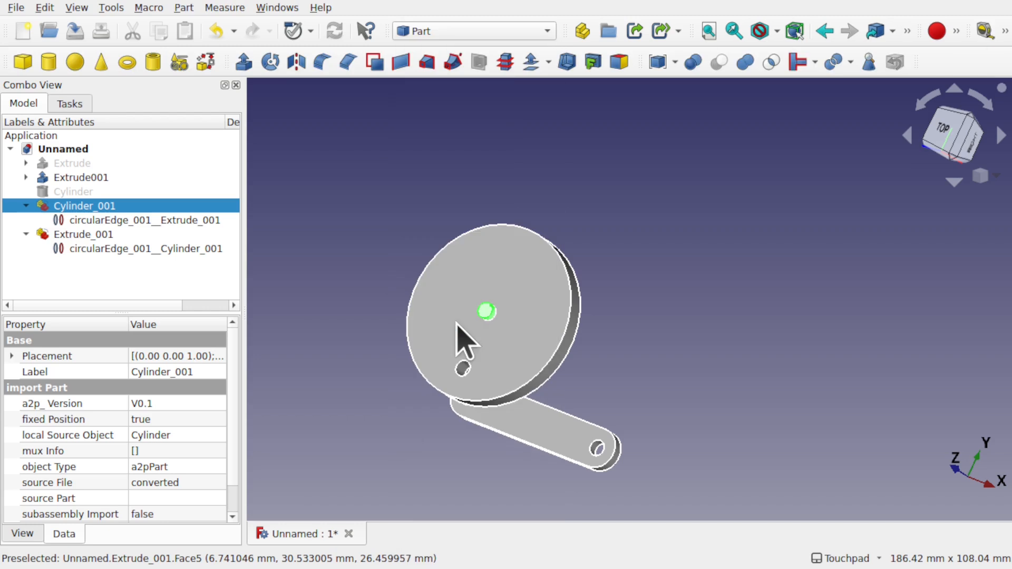
{"action": "left_click", "coordinate": [371, 224]}
{"action": "left_click", "coordinate": [48, 61]}
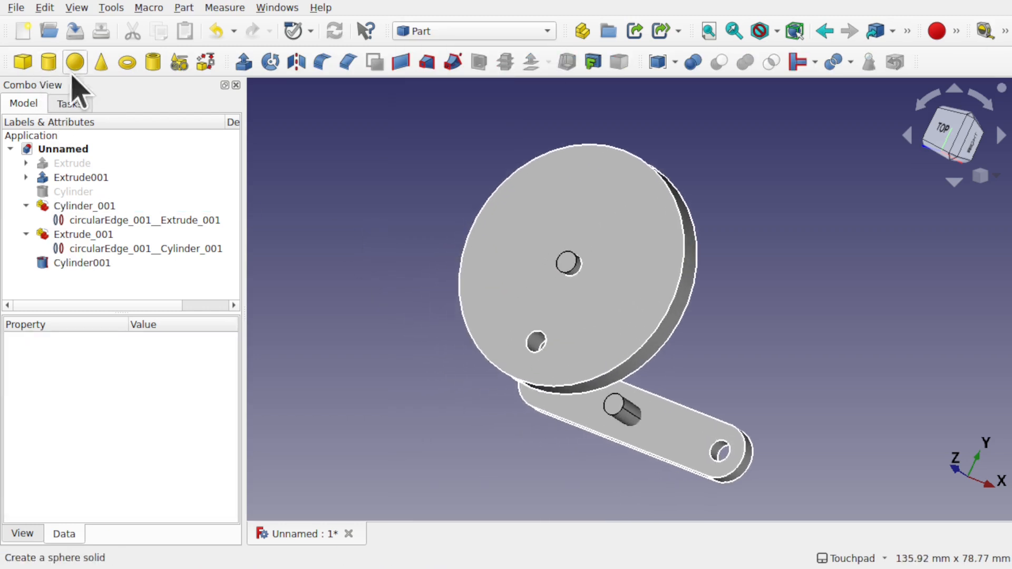
- Return to the A2plus workbench and convert the new cylinder into an A2plus part
{"action": "left_click", "coordinate": [97, 262]}
{"action": "left_click", "coordinate": [469, 31]}
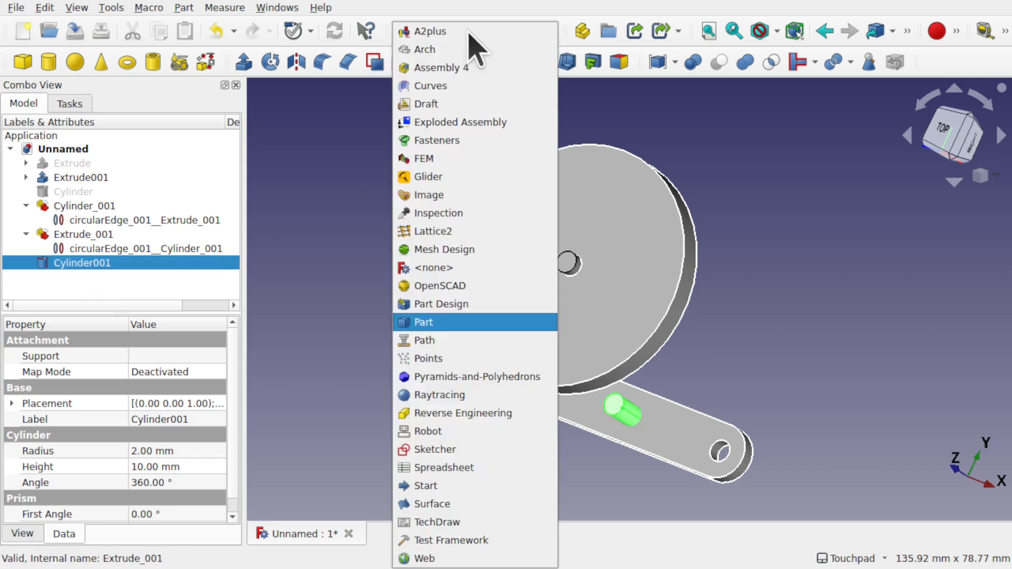
{"action": "left_click", "coordinate": [458, 31]}
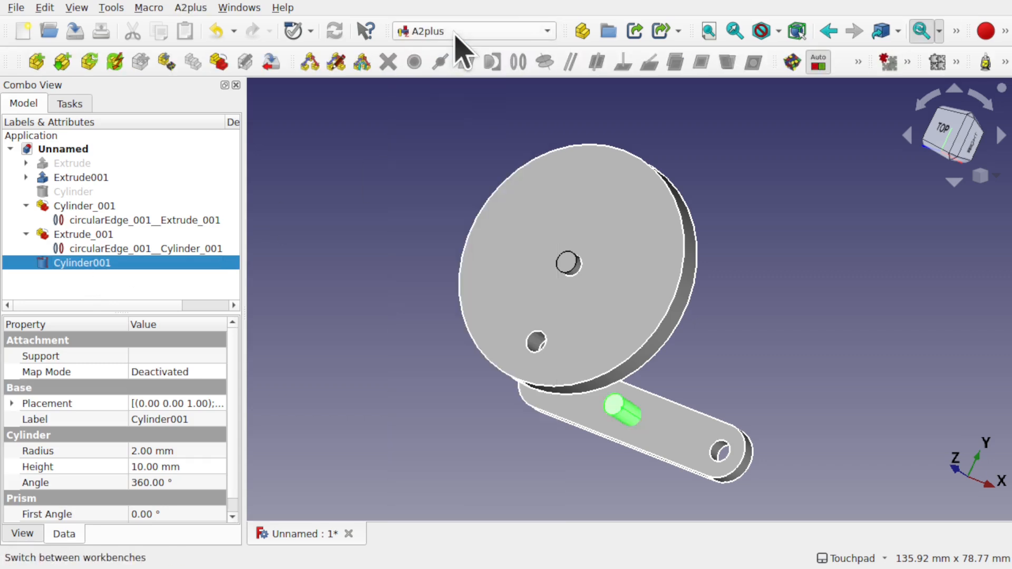
{"action": "left_click", "coordinate": [220, 62]}
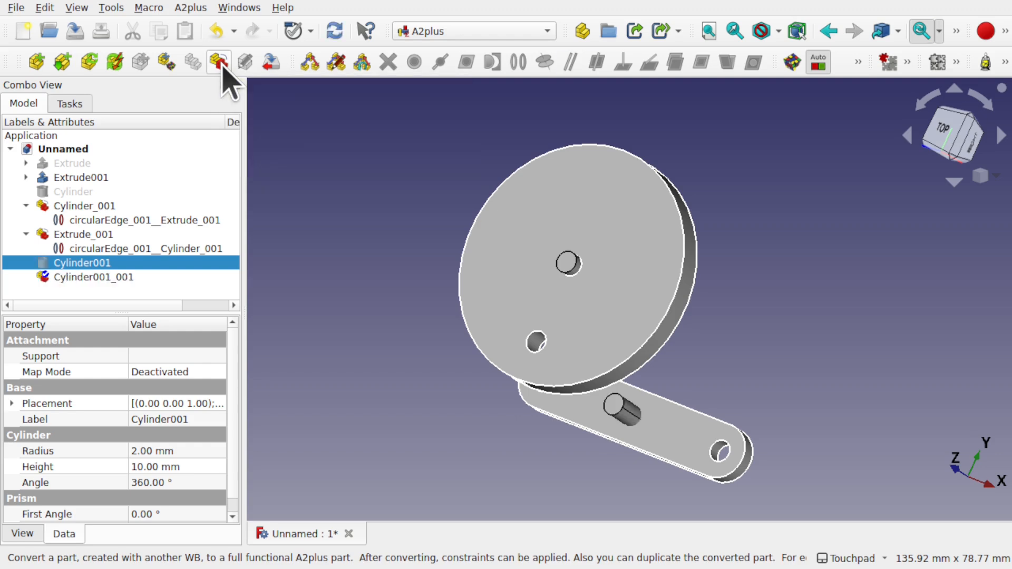
- Compare the transform handles of the newly converted cylinder and the fixed pin cylinder without moving either part
{"action": "left_click", "coordinate": [112, 278]}
{"action": "right_click", "coordinate": [113, 277]}
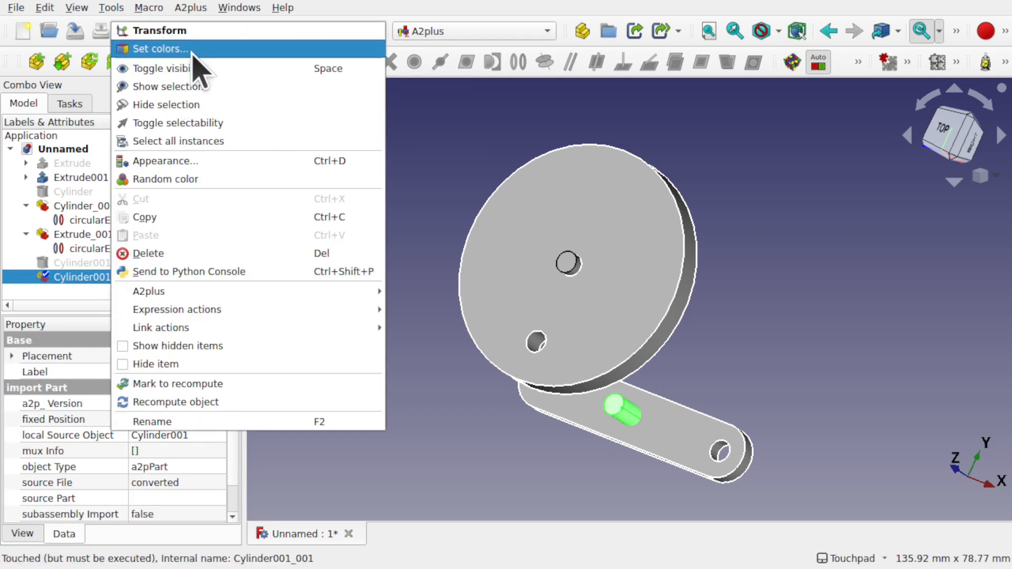
{"action": "left_click", "coordinate": [209, 31]}
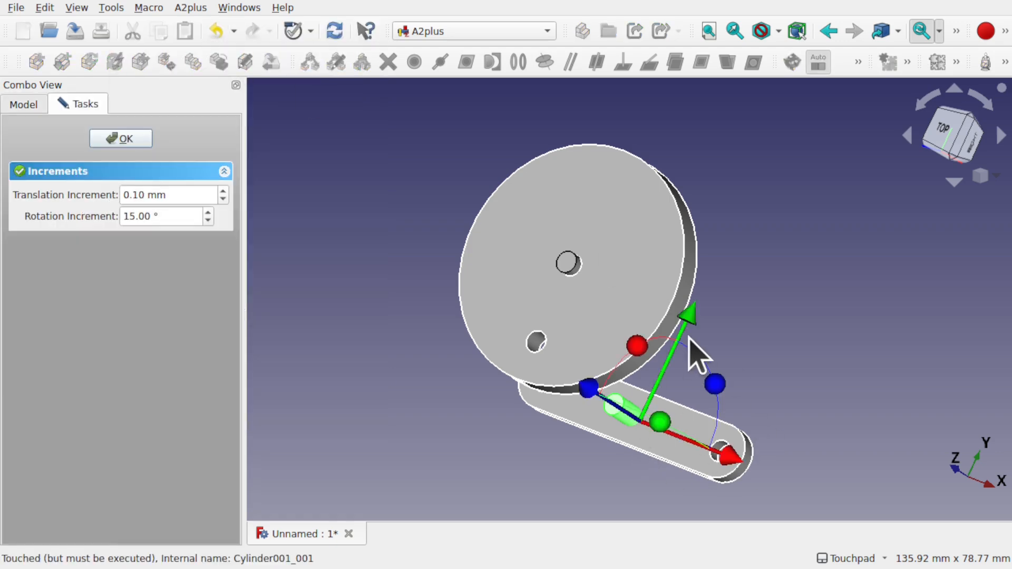
{"action": "middle_click_drag", "start_coordinate": [672, 398], "coordinate": [629, 399]}
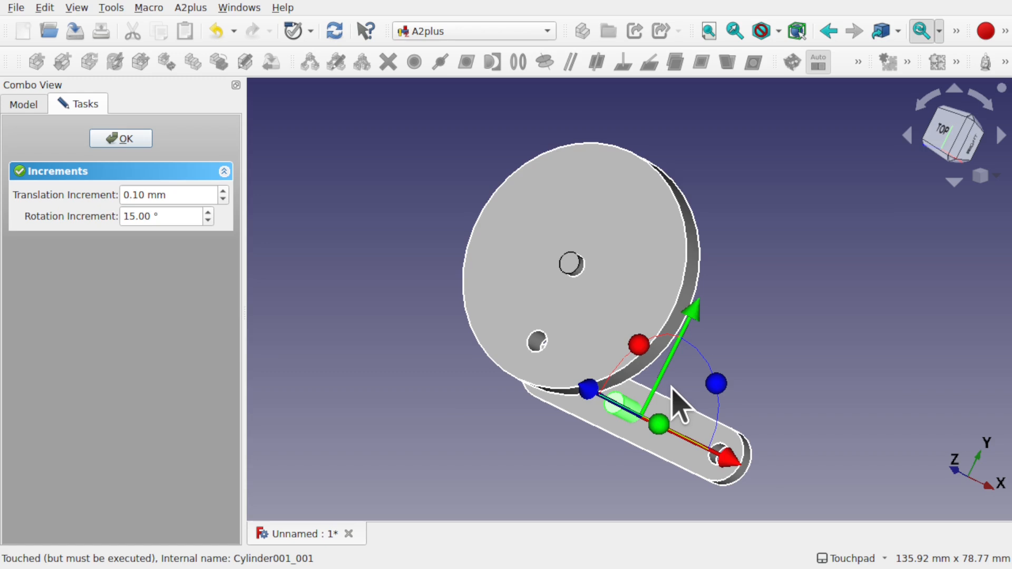
{"action": "left_click", "coordinate": [112, 140]}
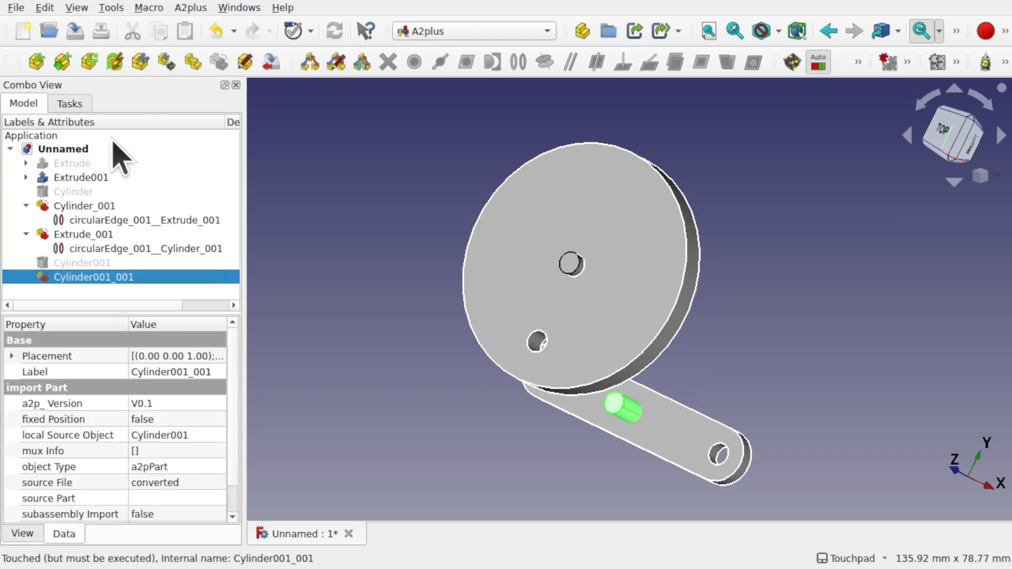
{"action": "left_click", "coordinate": [110, 207]}
{"action": "right_click", "coordinate": [109, 211]}
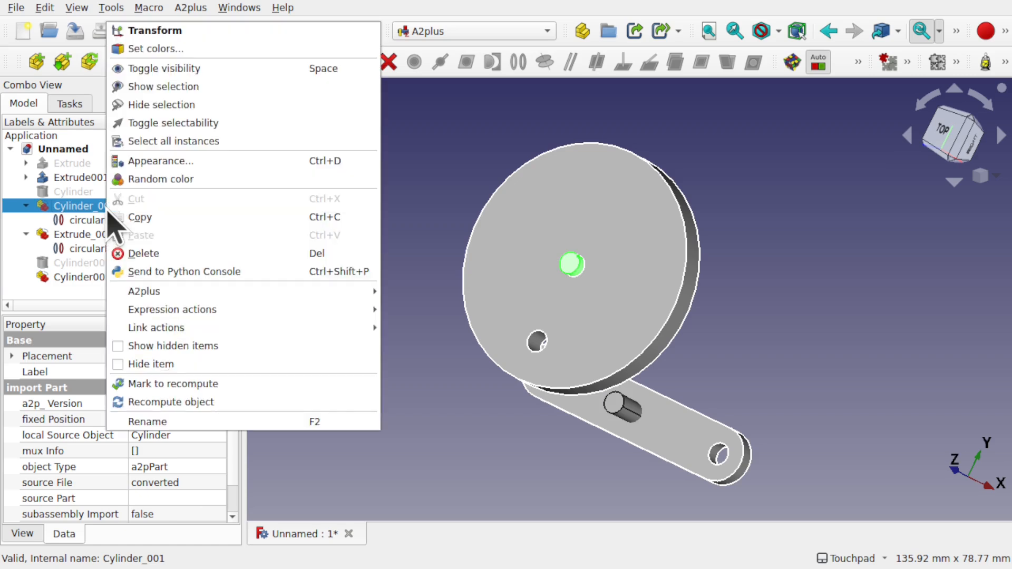
{"action": "left_click", "coordinate": [153, 29]}
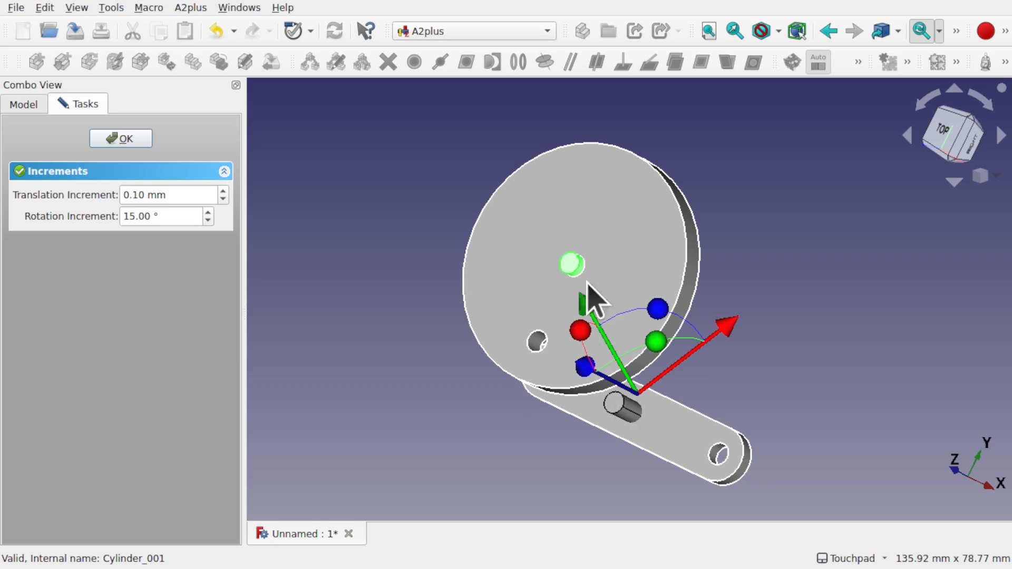
{"action": "left_click", "coordinate": [119, 140]}
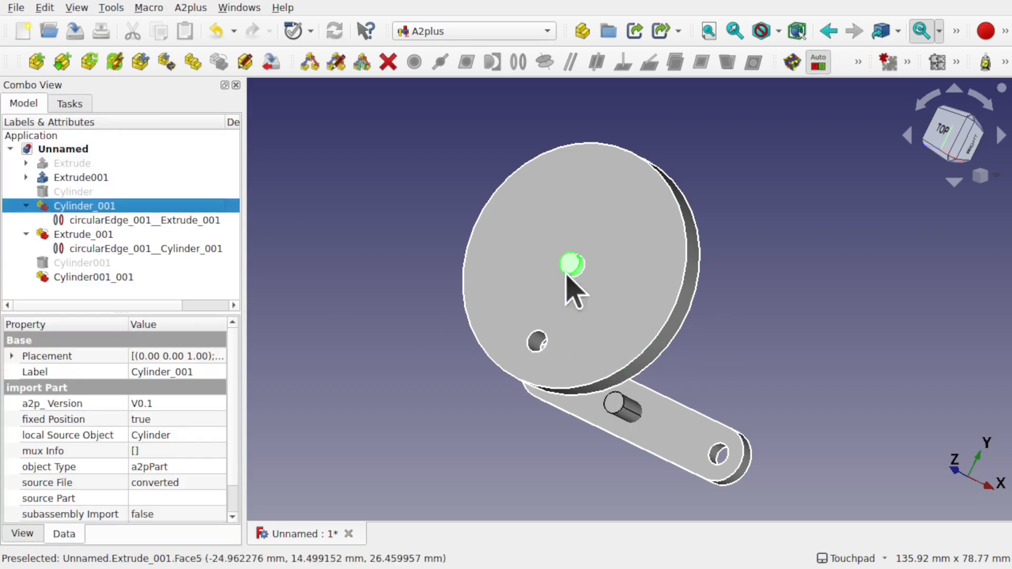
- Delete the newly converted cylinder part lying on the link
{"action": "left_click", "coordinate": [619, 410]}
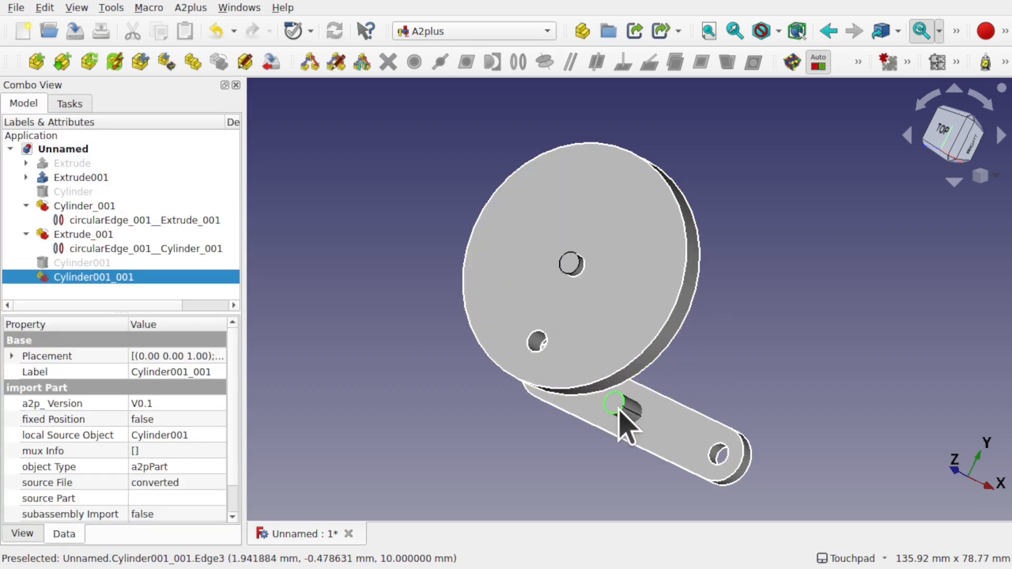
{"action": "left_click", "coordinate": [621, 419]}
{"action": "key", "text": "2"}
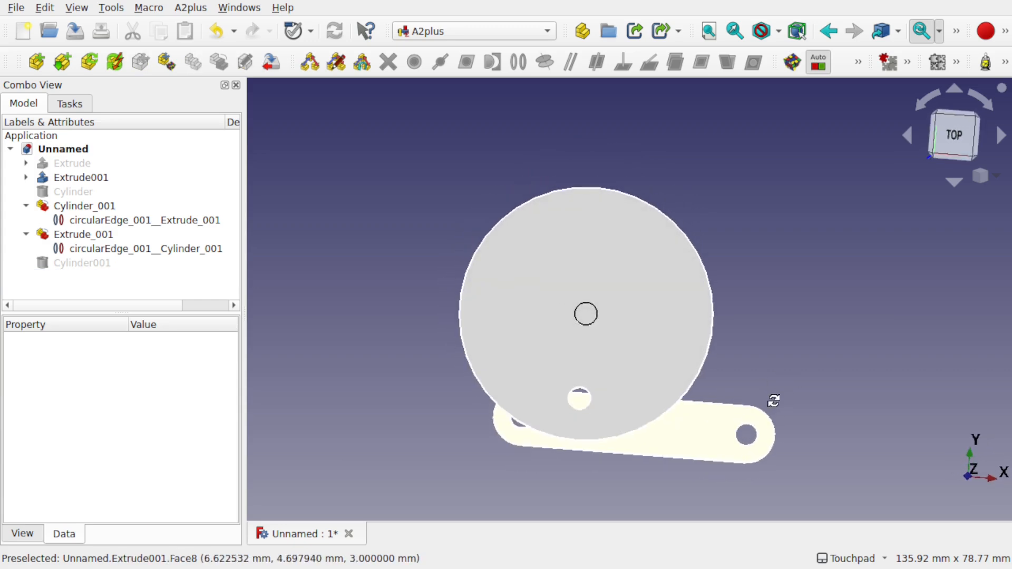
- Add a circular edge constraint between the link's hole nearer the disc and the disc's off-centre hole
{"action": "middle_click_drag", "start_coordinate": [709, 359], "coordinate": [668, 270], "text": "shift"}
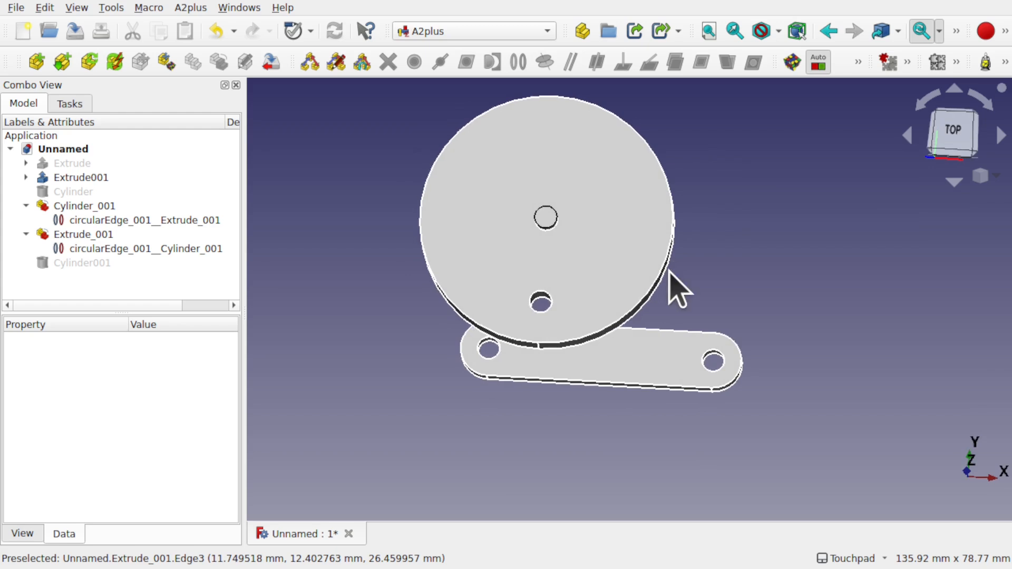
{"action": "left_click", "coordinate": [489, 349]}
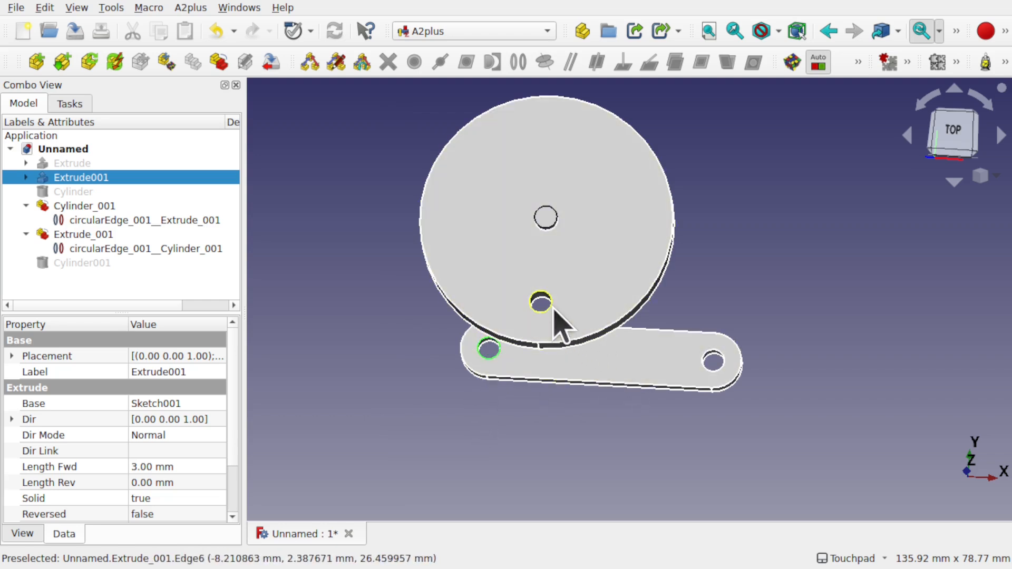
{"action": "left_click", "coordinate": [549, 308], "text": "ctrl"}
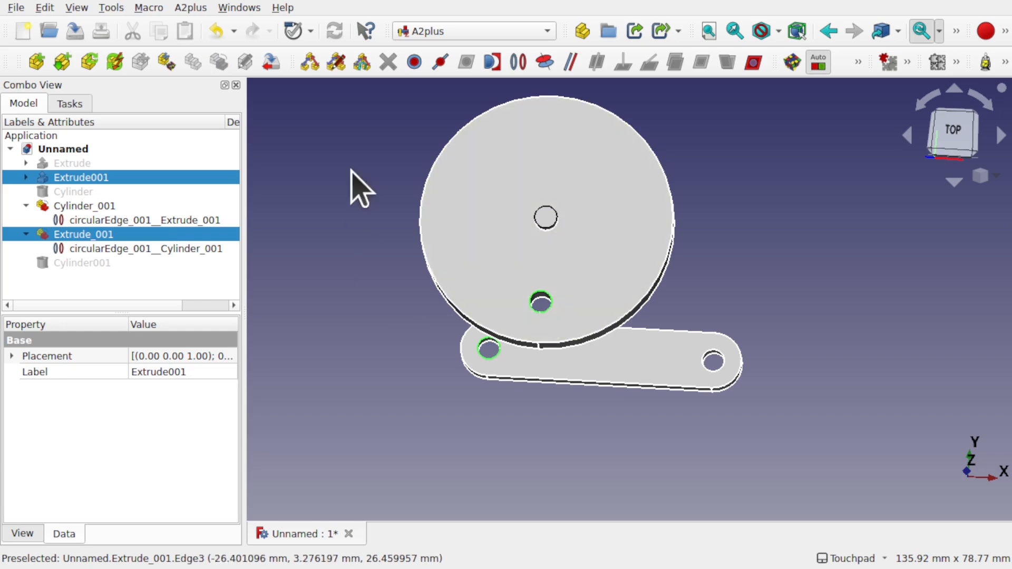
{"action": "left_click", "coordinate": [519, 66]}
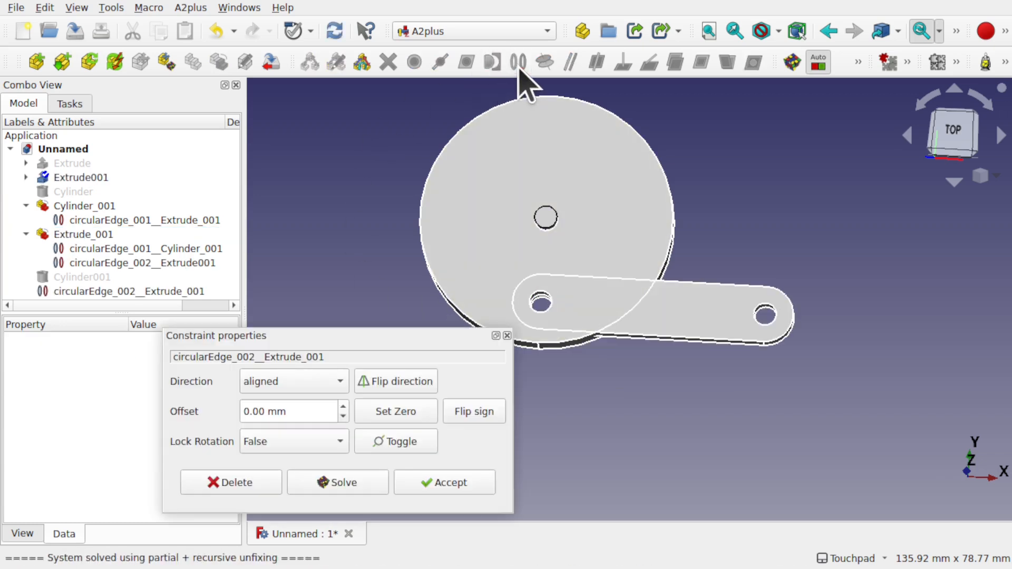
- Set the offset of the link-to-disc circular edge constraint to -4 mm
{"action": "mouse_move", "coordinate": [621, 260]}
{"action": "middle_mouse_down"}
{"action": "mouse_move", "coordinate": [635, 254]}
{"action": "mouse_move", "coordinate": [639, 267]}
{"action": "middle_mouse_up"}
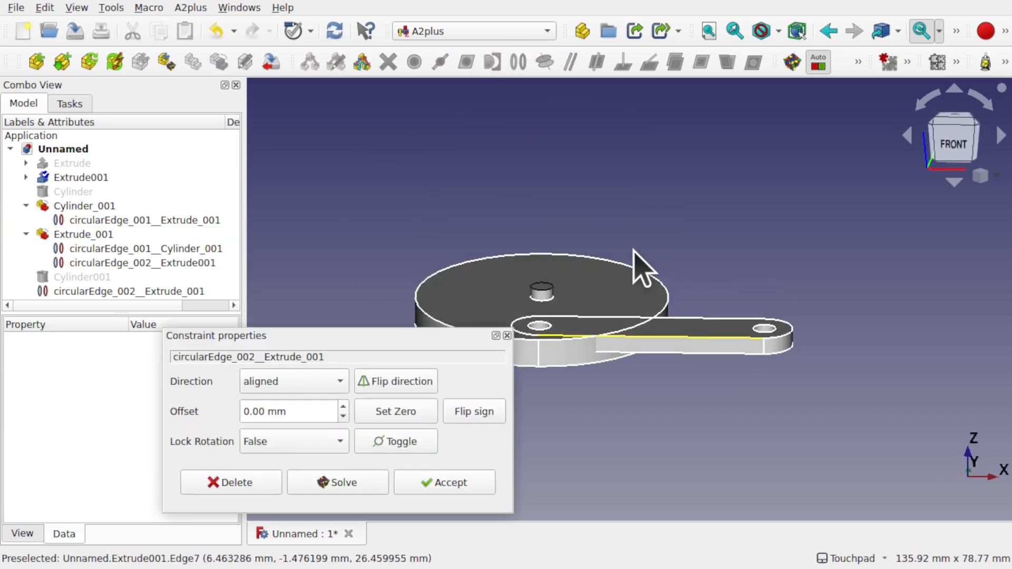
{"action": "left_click", "coordinate": [343, 416]}
{"action": "left_click", "coordinate": [343, 416]}
{"action": "left_click", "coordinate": [343, 416]}
{"action": "left_click", "coordinate": [343, 416]}
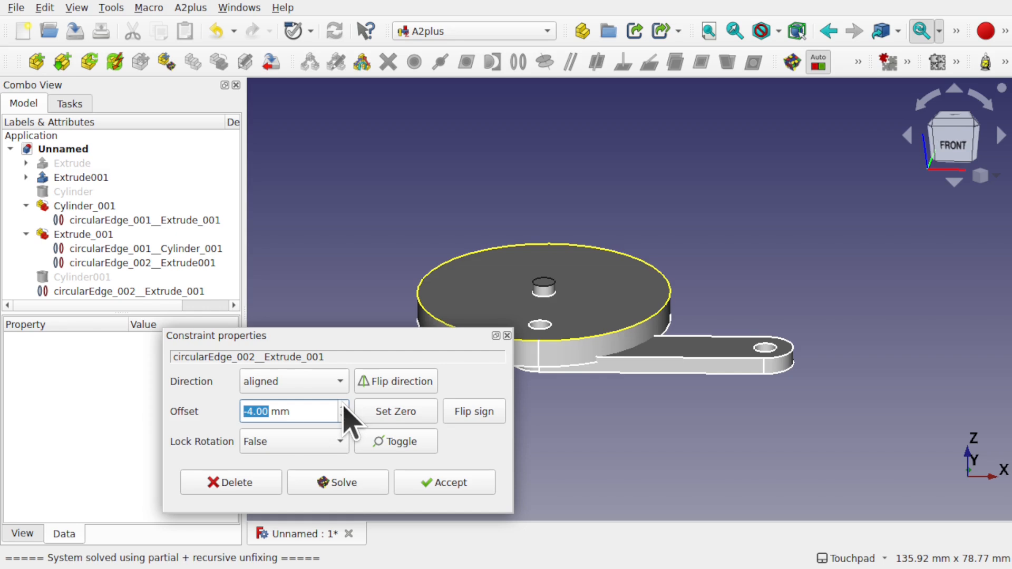
- Set the link-to-disc constraint's offset to 3 mm and accept the constraint
{"action": "left_click", "coordinate": [343, 405]}
{"action": "left_click", "coordinate": [343, 405]}
{"action": "left_click", "coordinate": [343, 405]}
{"action": "left_click", "coordinate": [343, 405]}
{"action": "left_click", "coordinate": [343, 405]}
{"action": "left_click", "coordinate": [343, 405]}
{"action": "left_click", "coordinate": [343, 406]}
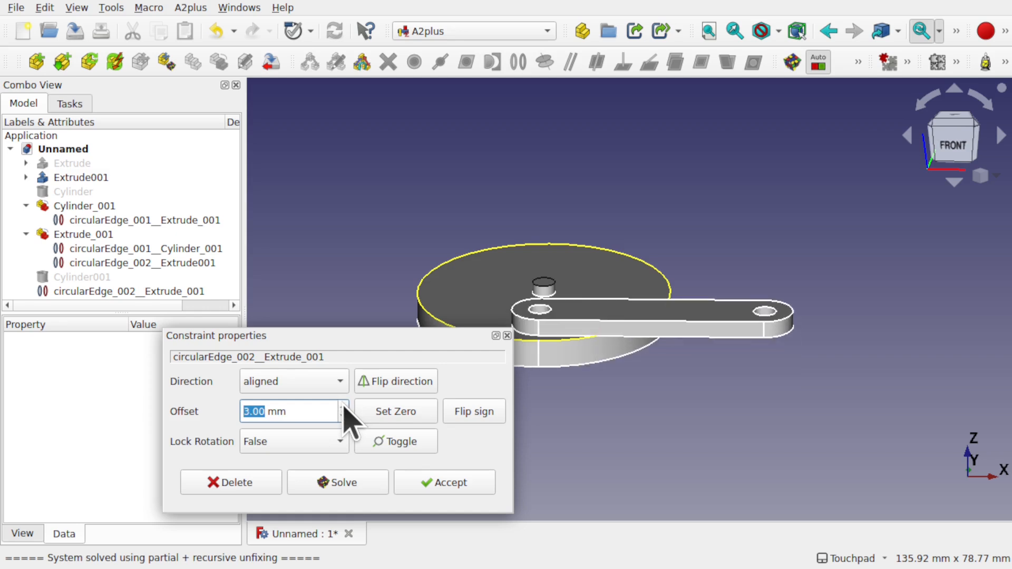
{"action": "left_click", "coordinate": [452, 483]}
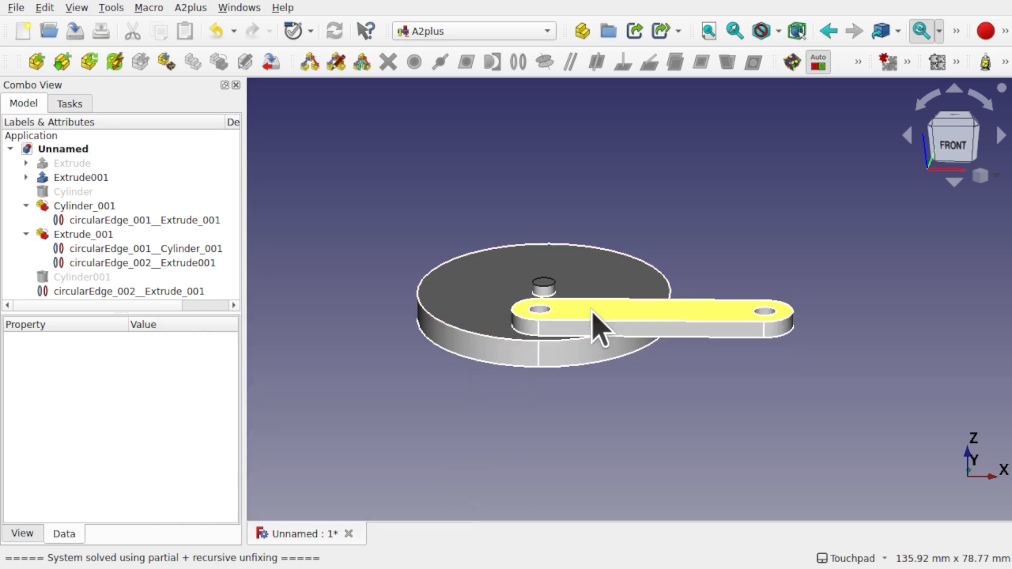
- Move the disc under its constraints so it turns about the fixed pin and carries the link along
{"action": "key", "text": "2"}
{"action": "middle_click_drag", "start_coordinate": [663, 324], "coordinate": [651, 414], "text": "shift"}
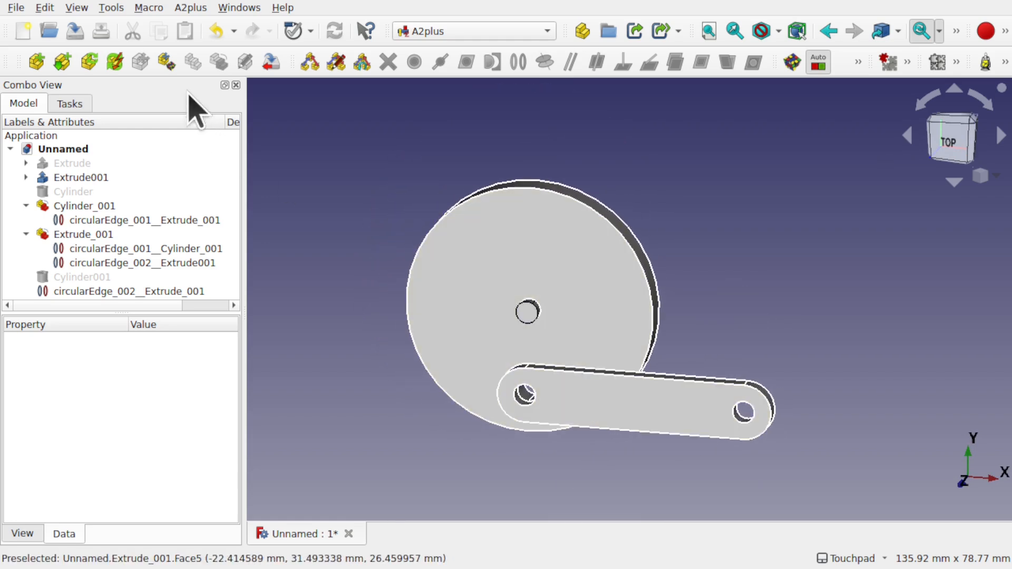
{"action": "left_click", "coordinate": [569, 250]}
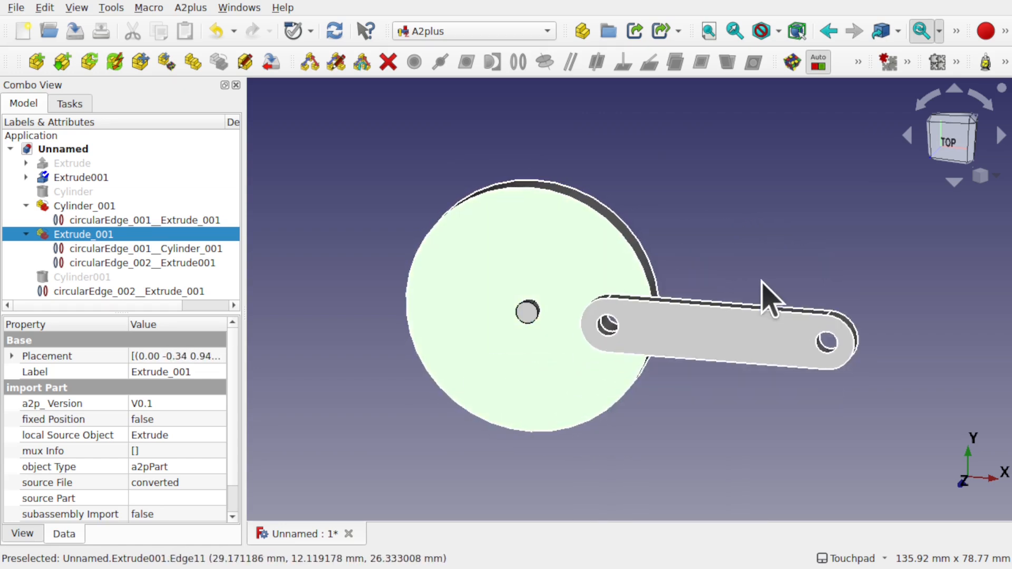
{"action": "left_click", "coordinate": [711, 228]}
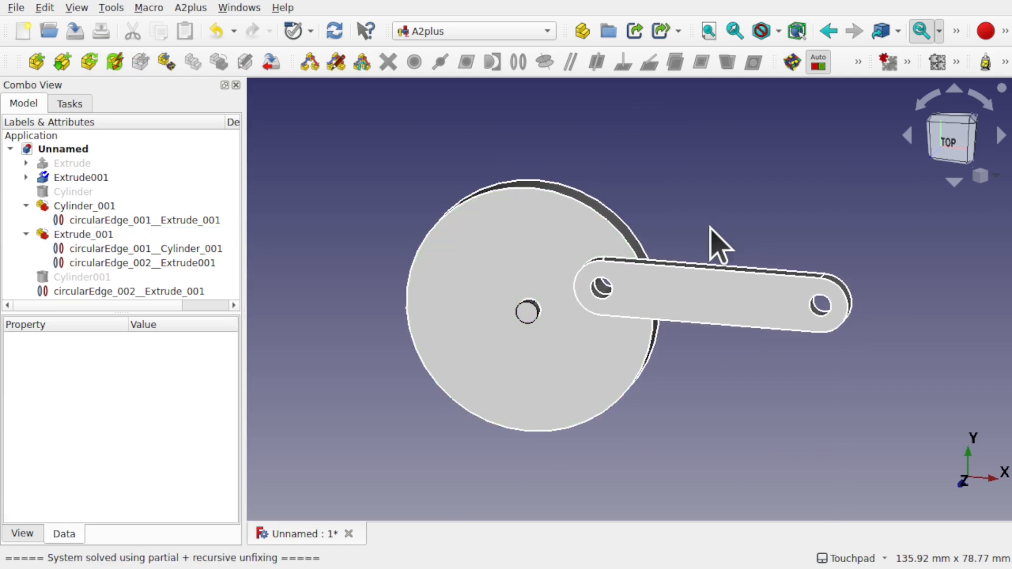
- Swing the linked disc and link around the pin again, placing their shared hole to the lower right of the pin
{"action": "left_click", "coordinate": [166, 64]}
{"action": "left_click", "coordinate": [461, 316]}
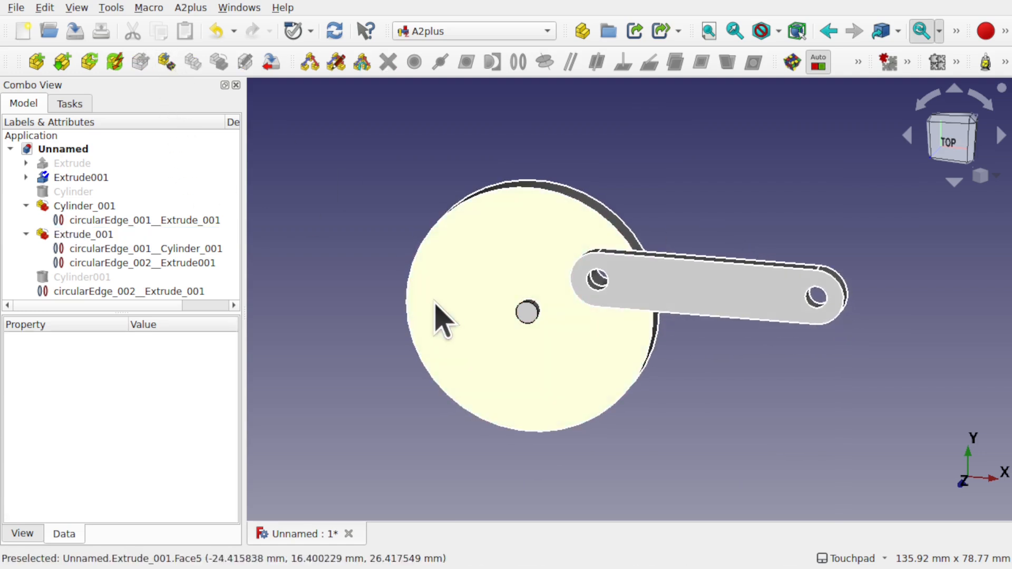
{"action": "left_click", "coordinate": [537, 350]}
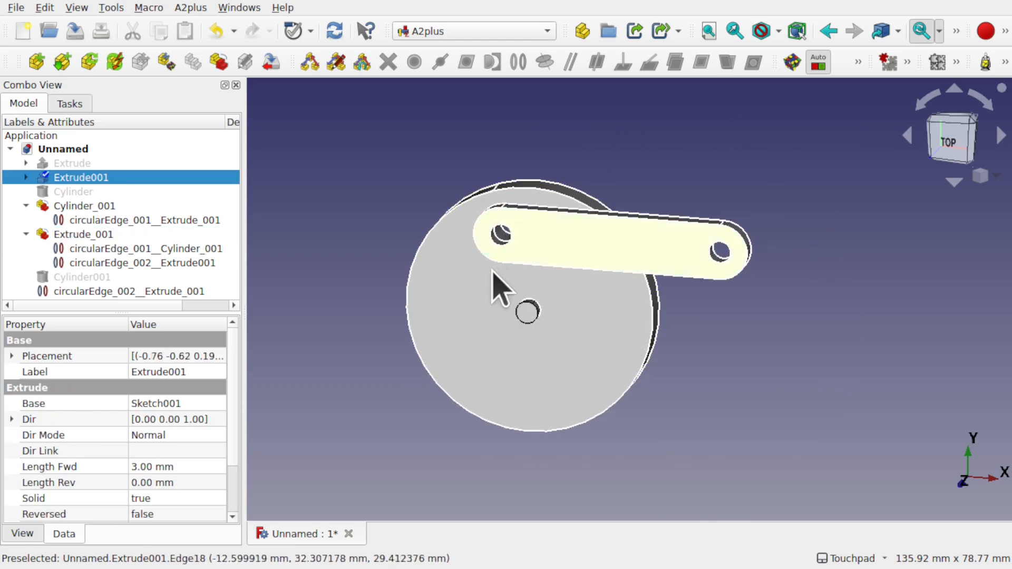
{"action": "left_click", "coordinate": [806, 311]}
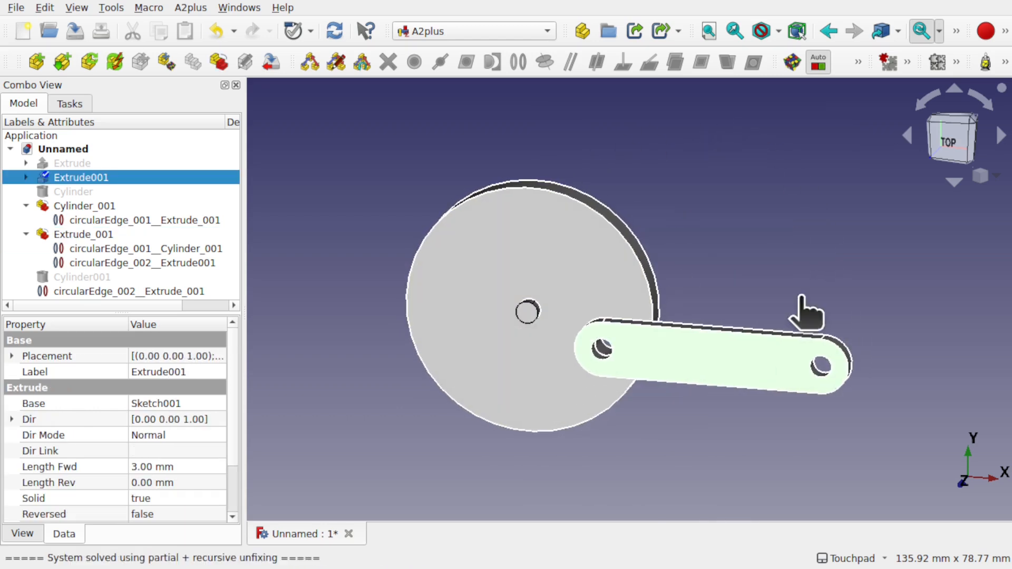
- Switch to the Part workbench and create another cylinder with the default dimensions
{"action": "left_click_drag", "start_coordinate": [859, 316], "coordinate": [596, 355], "text": "alt"}
{"action": "left_click_drag", "start_coordinate": [814, 327], "coordinate": [515, 282], "text": "shift"}
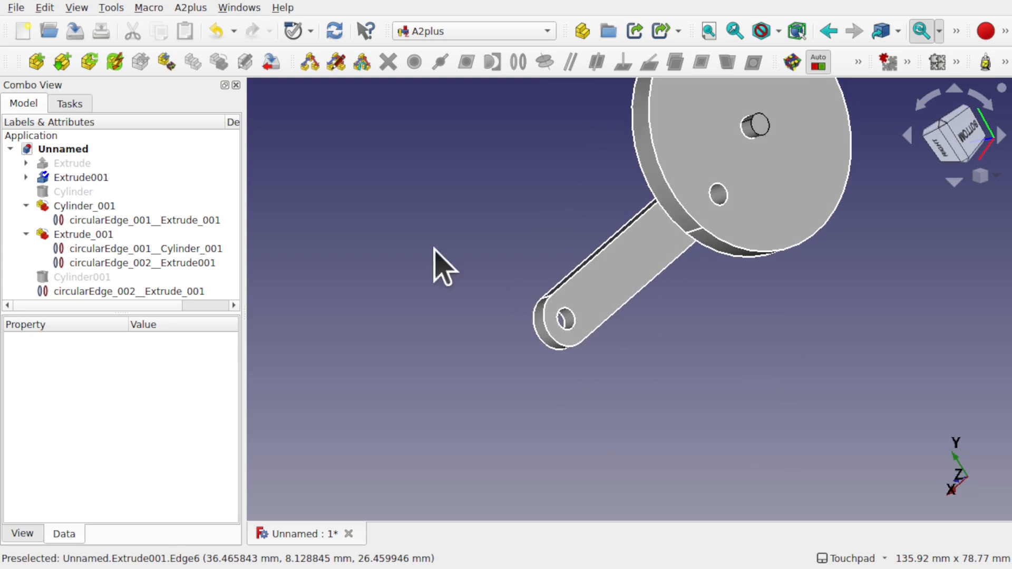
{"action": "left_click", "coordinate": [476, 32]}
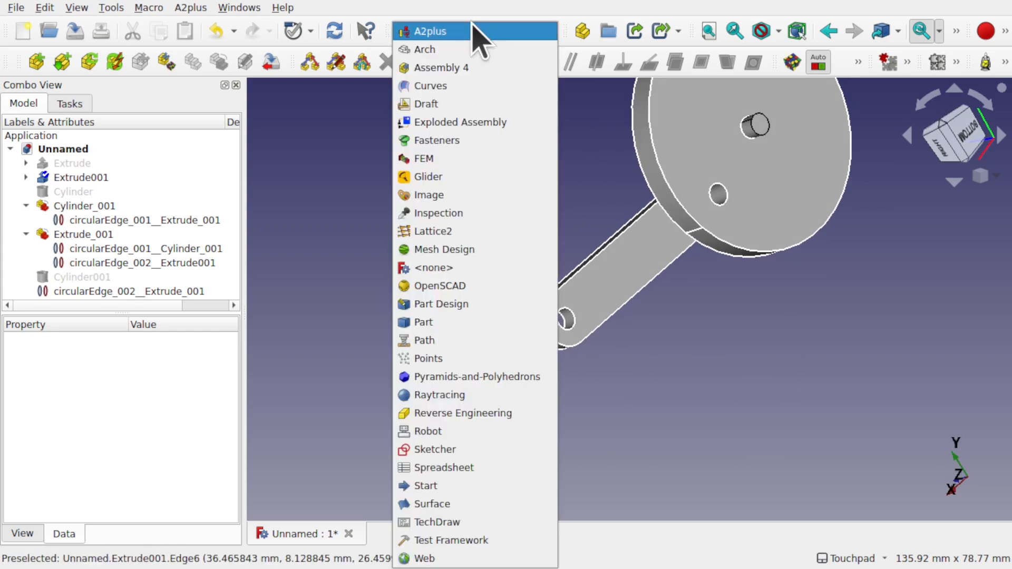
{"action": "left_click", "coordinate": [449, 321]}
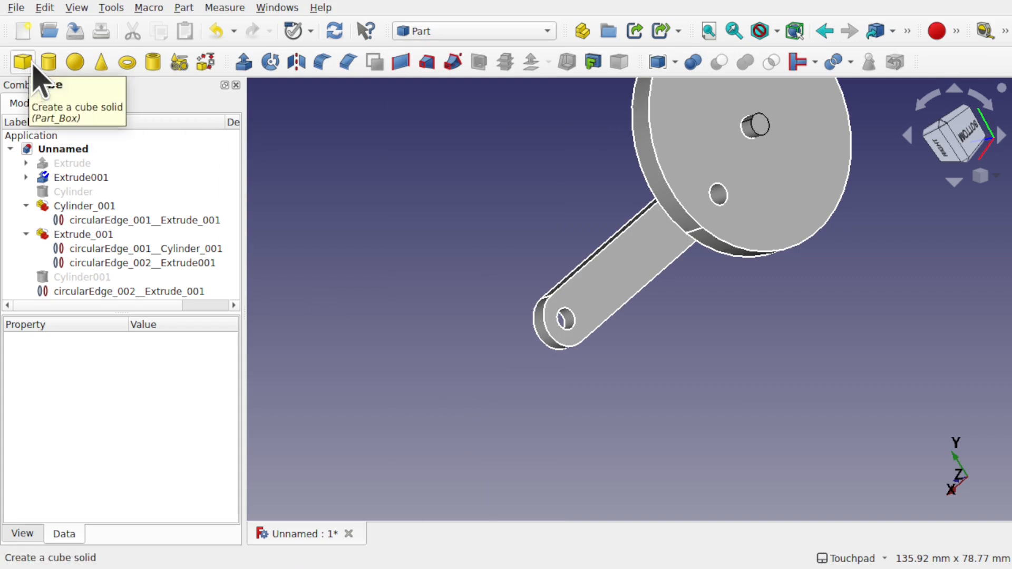
{"action": "left_click", "coordinate": [47, 62]}
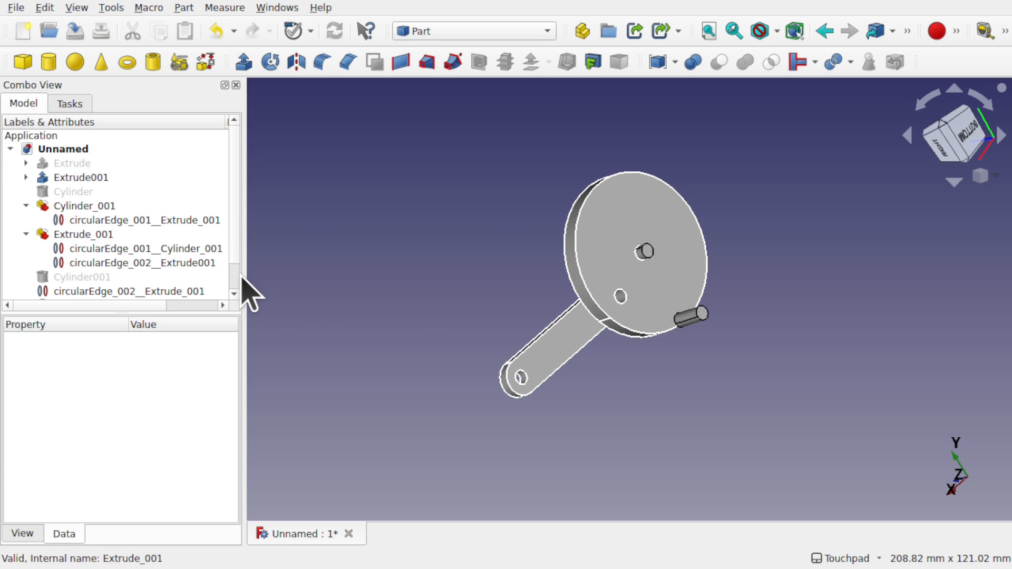
- Set the newly added cylinder's radius to 5 mm
{"action": "scroll", "coordinate": [236, 288], "scroll_direction": "down", "scroll_amount": 2}
{"action": "left_click", "coordinate": [84, 280]}
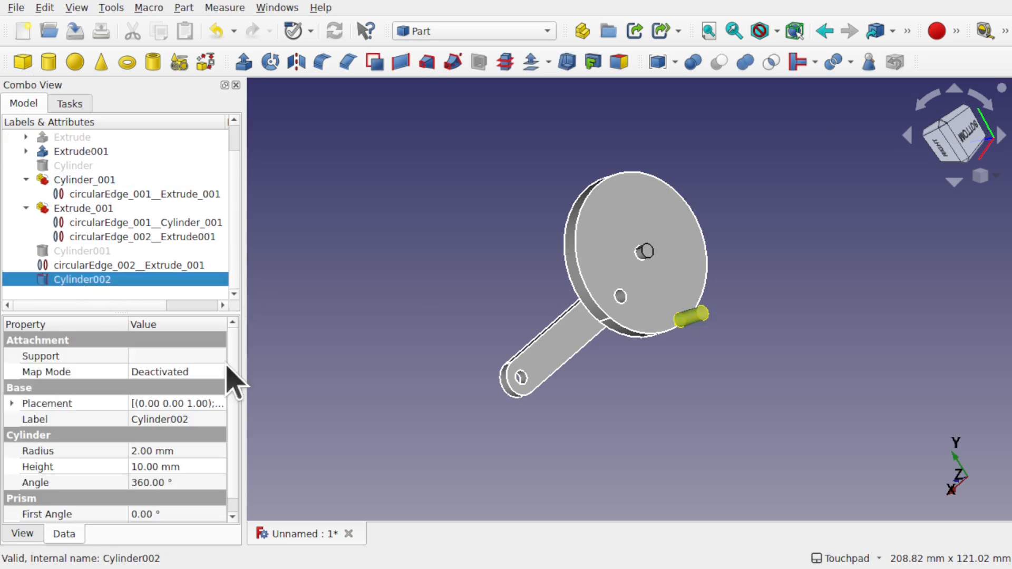
{"action": "left_click", "coordinate": [206, 451]}
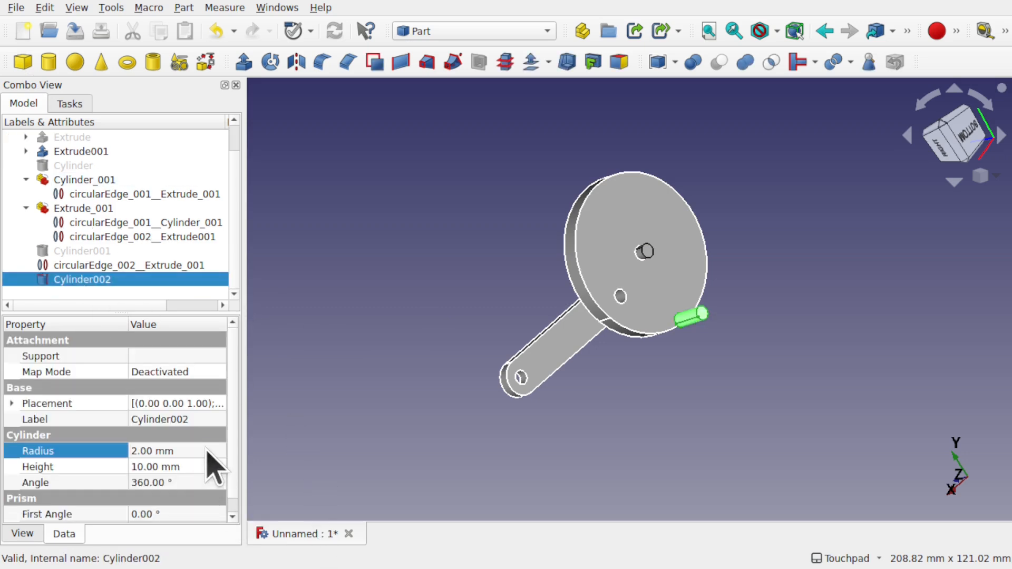
{"action": "type", "text": "5"}
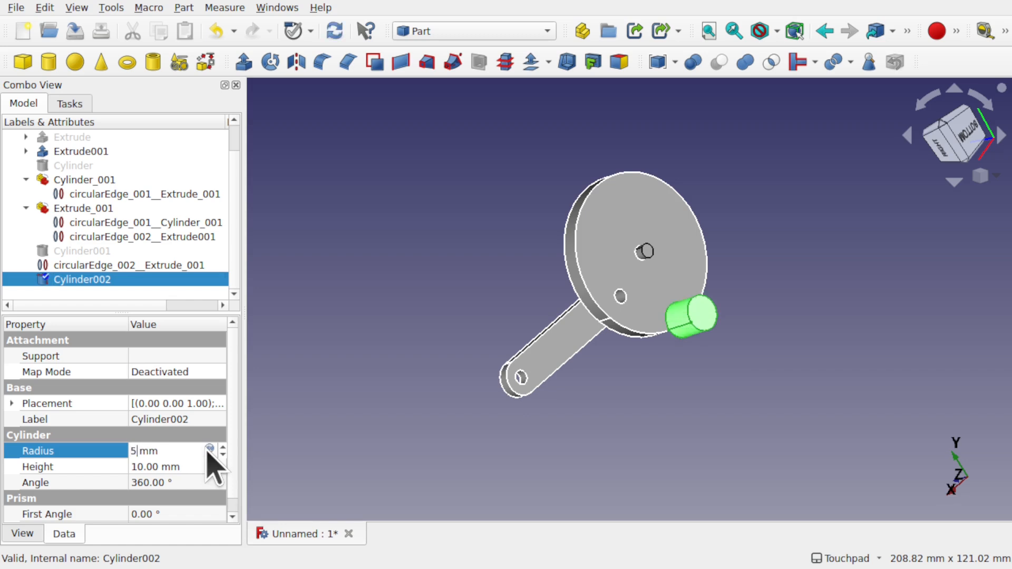
{"action": "mouse_move", "coordinate": [633, 352]}
{"action": "left_mouse_down", "text": "shift"}
{"action": "mouse_move", "coordinate": [701, 337]}
{"action": "mouse_move", "coordinate": [694, 356]}
{"action": "mouse_move", "coordinate": [766, 379]}
{"action": "mouse_move", "coordinate": [658, 382]}
{"action": "mouse_move", "coordinate": [635, 366]}
{"action": "left_mouse_up", "text": "shift"}
{"action": "left_click", "coordinate": [635, 368]}
- Create a sphere primitive with the default dimensions at the end of the new cylinder
{"action": "scroll", "coordinate": [706, 315], "scroll_direction": "up", "scroll_amount": 2}
{"action": "scroll", "coordinate": [706, 316], "scroll_direction": "up", "scroll_amount": 1}
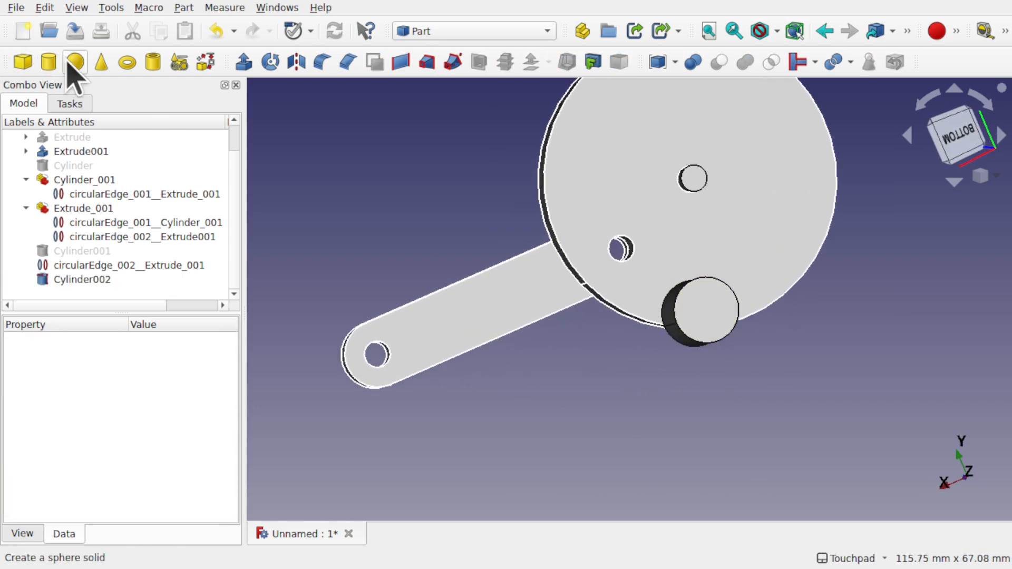
{"action": "left_click", "coordinate": [79, 64]}
{"action": "left_click_drag", "start_coordinate": [654, 336], "coordinate": [736, 332], "text": "shift"}
{"action": "scroll", "coordinate": [699, 336], "scroll_direction": "up", "scroll_amount": 3}
{"action": "scroll", "coordinate": [699, 336], "scroll_direction": "up", "scroll_amount": 1}
- Transform the sphere about 3.7 mm along its Z axis into the cylinder and accept the new position
{"action": "left_click", "coordinate": [98, 293]}
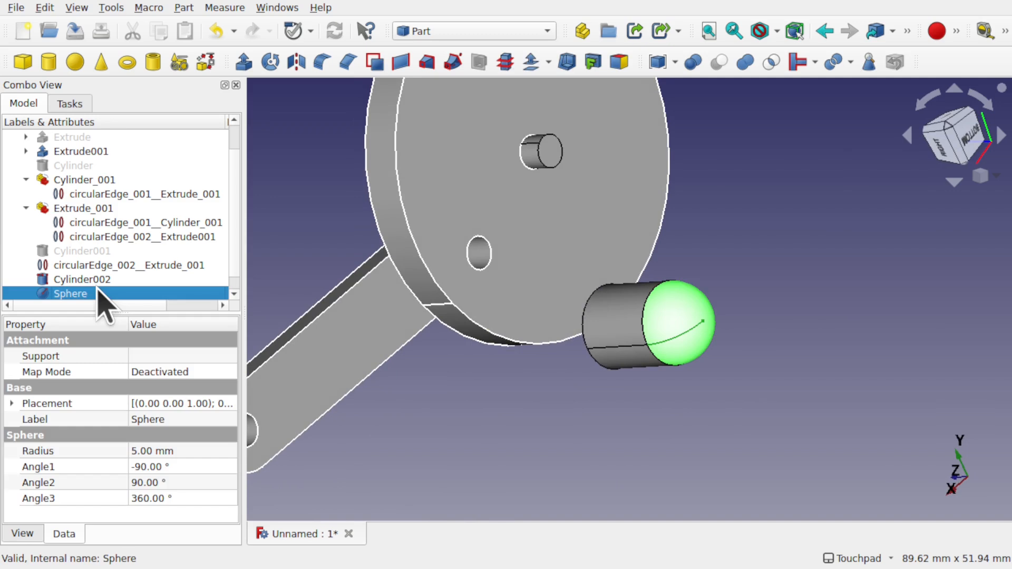
{"action": "right_click", "coordinate": [76, 284]}
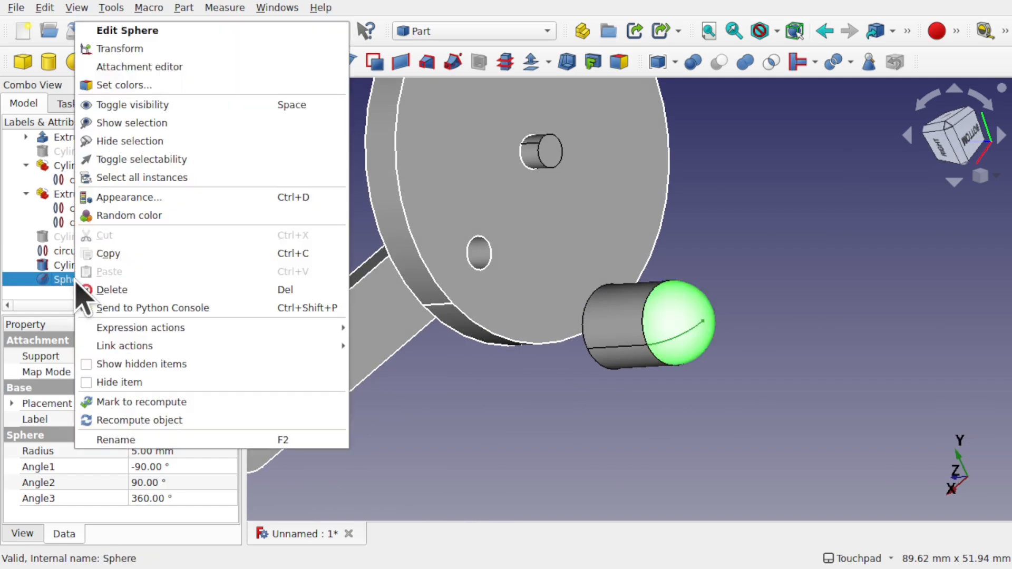
{"action": "left_click", "coordinate": [156, 50]}
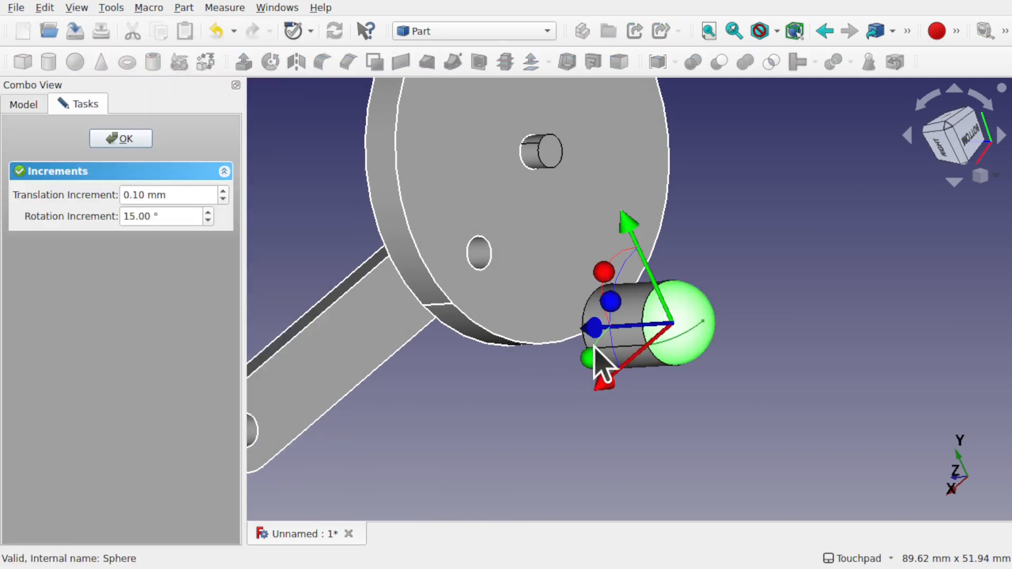
{"action": "left_click_drag", "start_coordinate": [594, 325], "coordinate": [572, 326]}
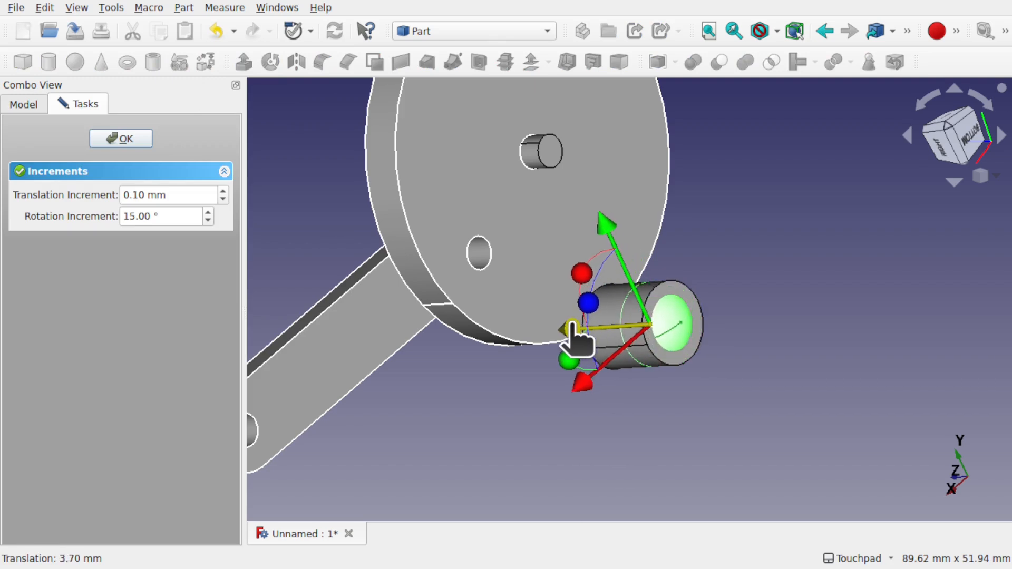
{"action": "left_click", "coordinate": [117, 139]}
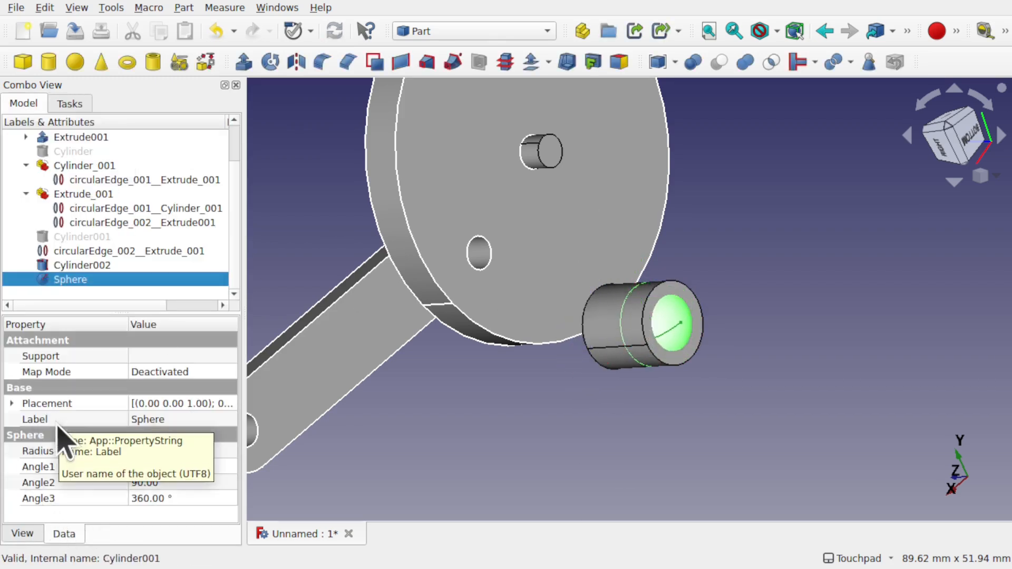
- Set the sphere's radius to 3 mm
{"action": "left_click", "coordinate": [205, 451]}
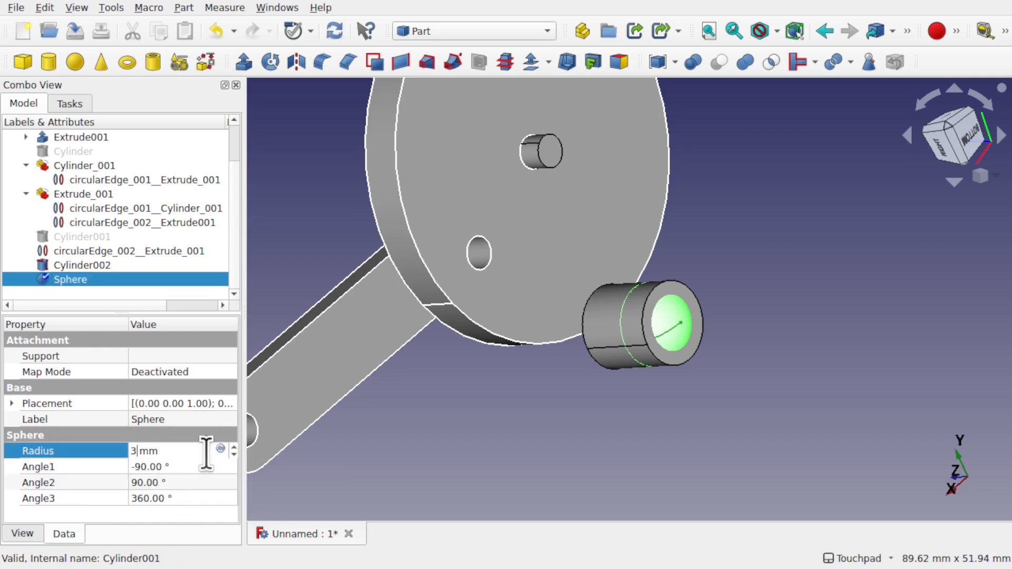
{"action": "type", "text": "3"}
{"action": "key", "text": "Return"}
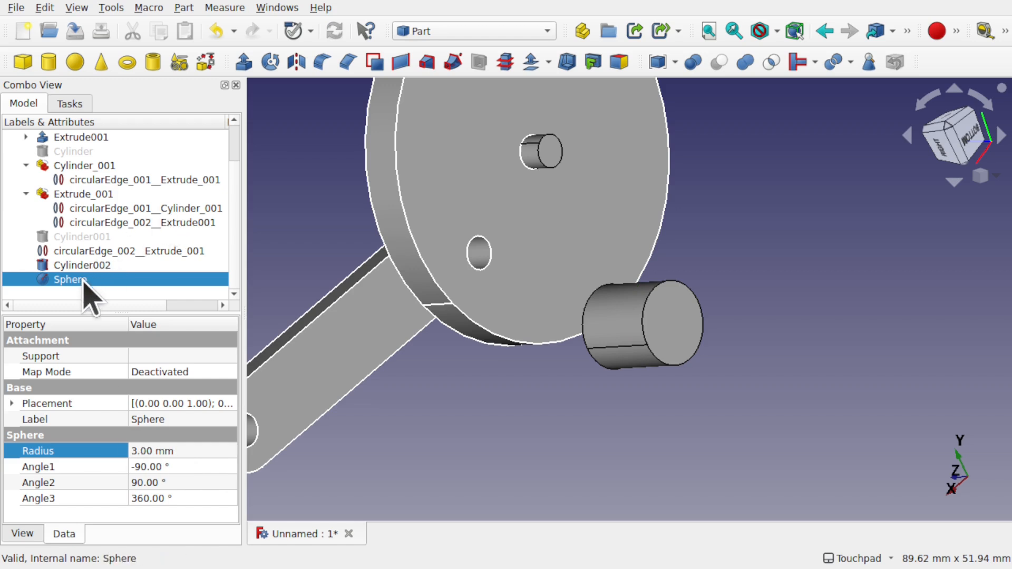
- Transform the sphere about -2.1 mm along Z so it protrudes from the cylinder's end face, and accept
{"action": "right_click", "coordinate": [87, 295]}
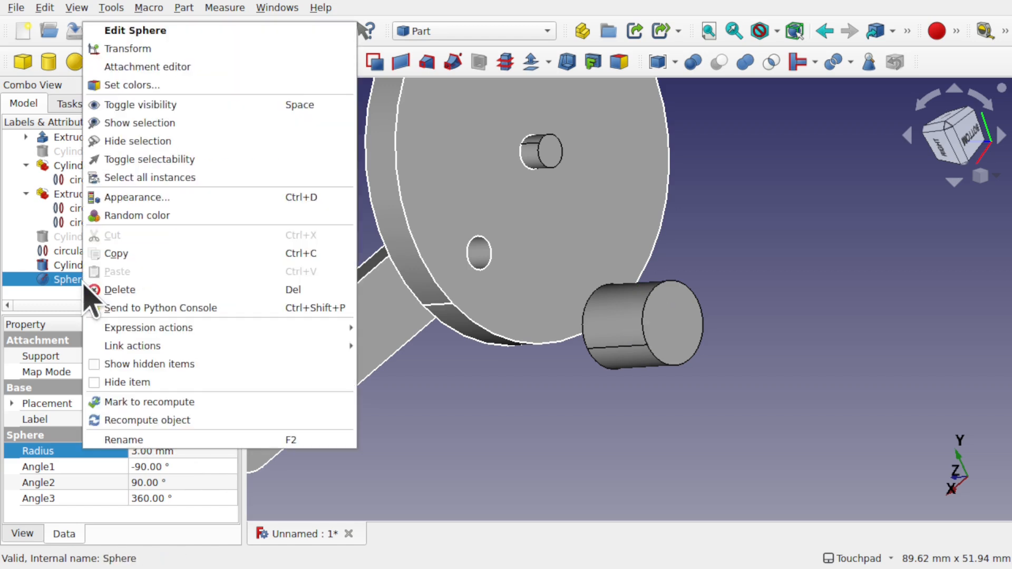
{"action": "left_click", "coordinate": [191, 48]}
{"action": "left_click_drag", "start_coordinate": [567, 320], "coordinate": [587, 329]}
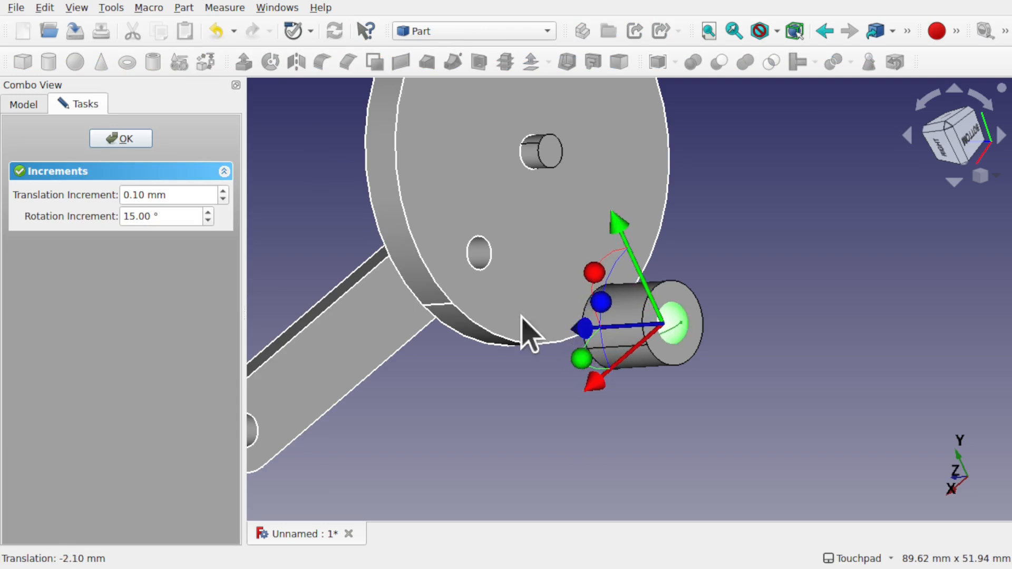
{"action": "left_click", "coordinate": [124, 139]}
{"action": "left_click", "coordinate": [806, 289]}
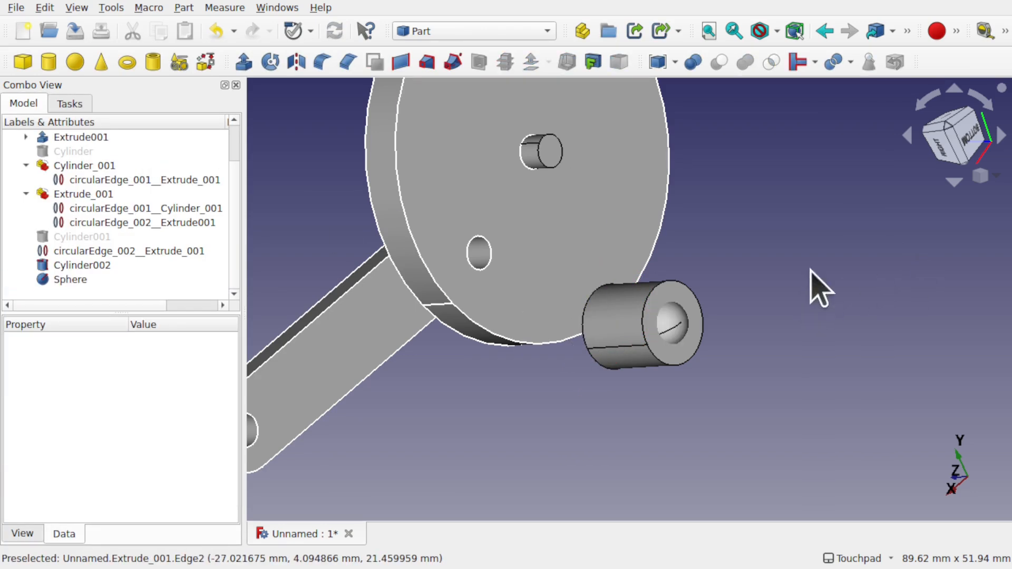
- Cut the sphere from the 5 mm radius cylinder to form a round recess in its end
{"action": "left_click", "coordinate": [608, 317]}
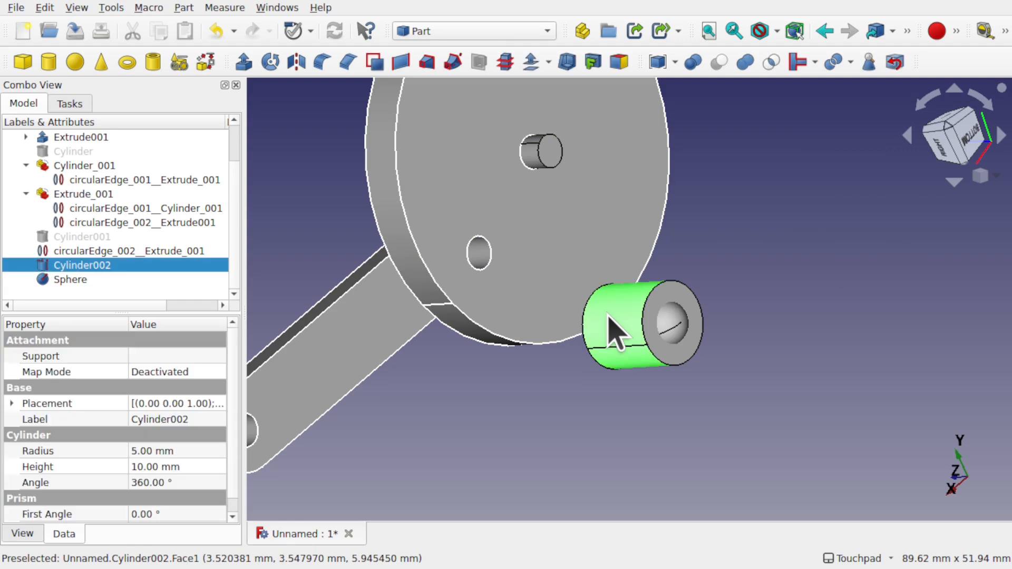
{"action": "left_click", "coordinate": [676, 336], "text": "ctrl"}
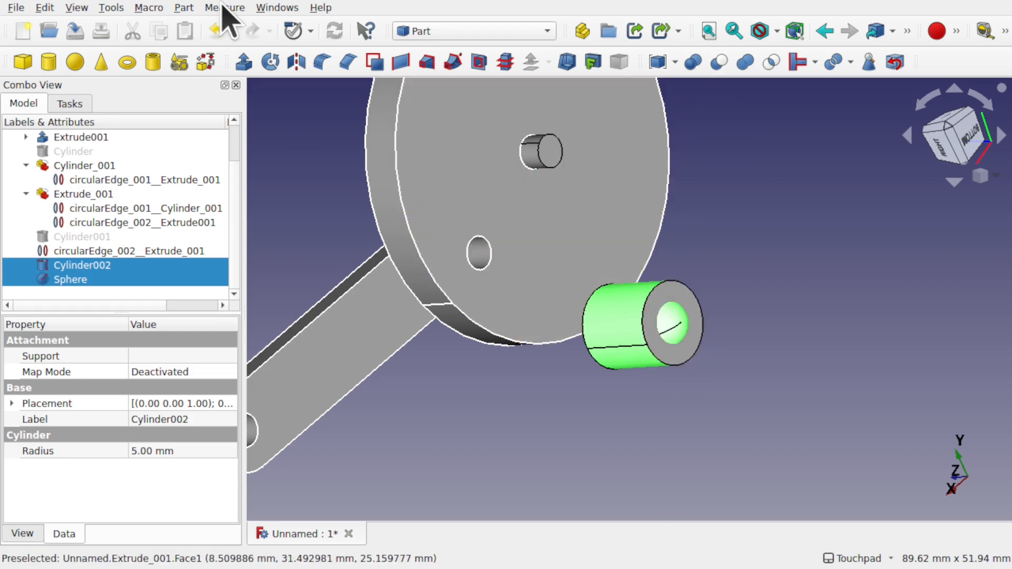
{"action": "left_click", "coordinate": [191, 10]}
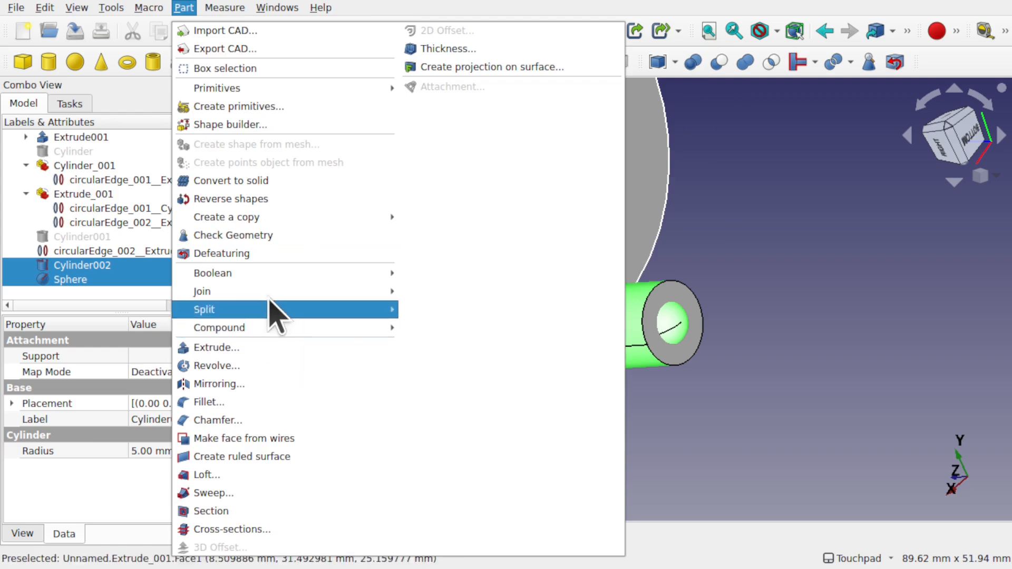
{"action": "mouse_move", "coordinate": [287, 271]}
{"action": "left_click", "coordinate": [452, 288]}
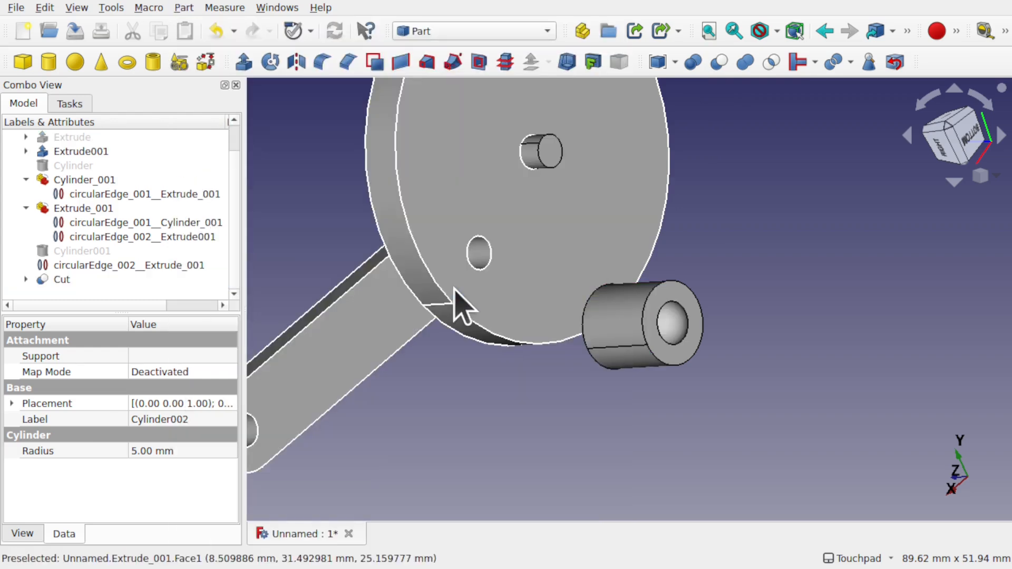
{"action": "middle_click_drag", "start_coordinate": [761, 299], "coordinate": [513, 338]}
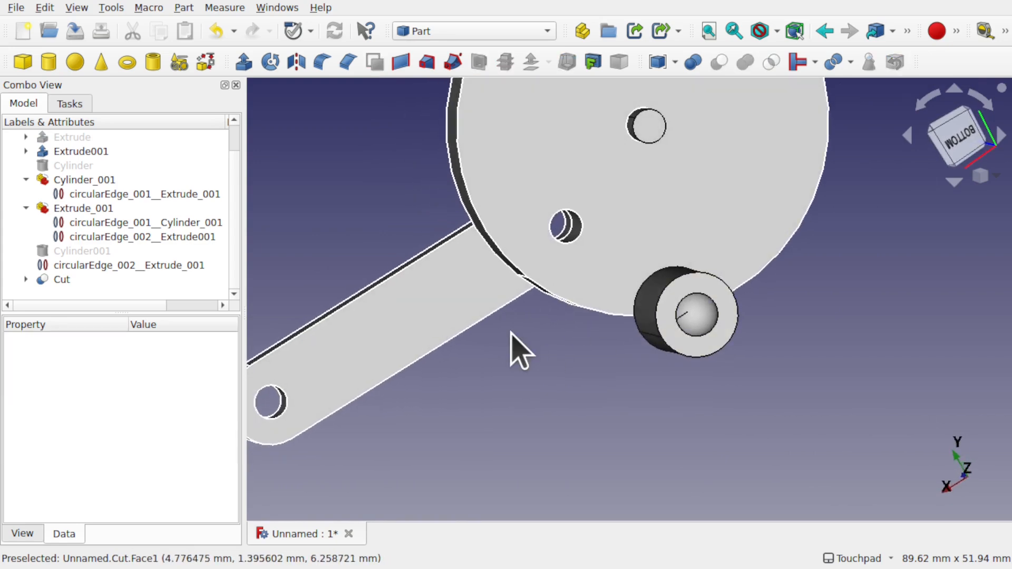
- Switch to the A2plus workbench and convert the recessed cylinder into an A2plus part
{"action": "left_click", "coordinate": [458, 31]}
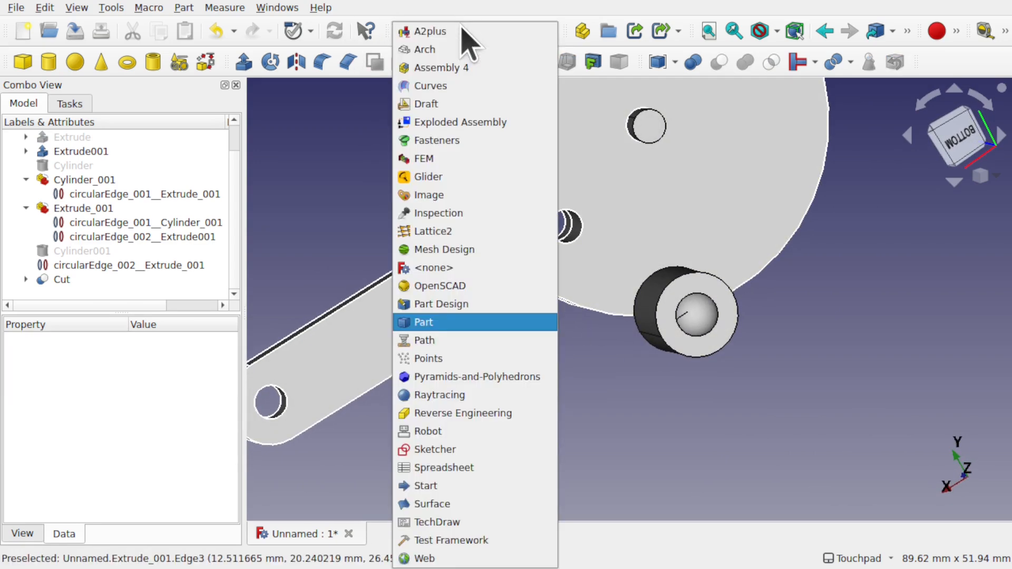
{"action": "left_click", "coordinate": [463, 33]}
{"action": "middle_click_drag", "start_coordinate": [606, 237], "coordinate": [759, 354]}
{"action": "left_click", "coordinate": [759, 354]}
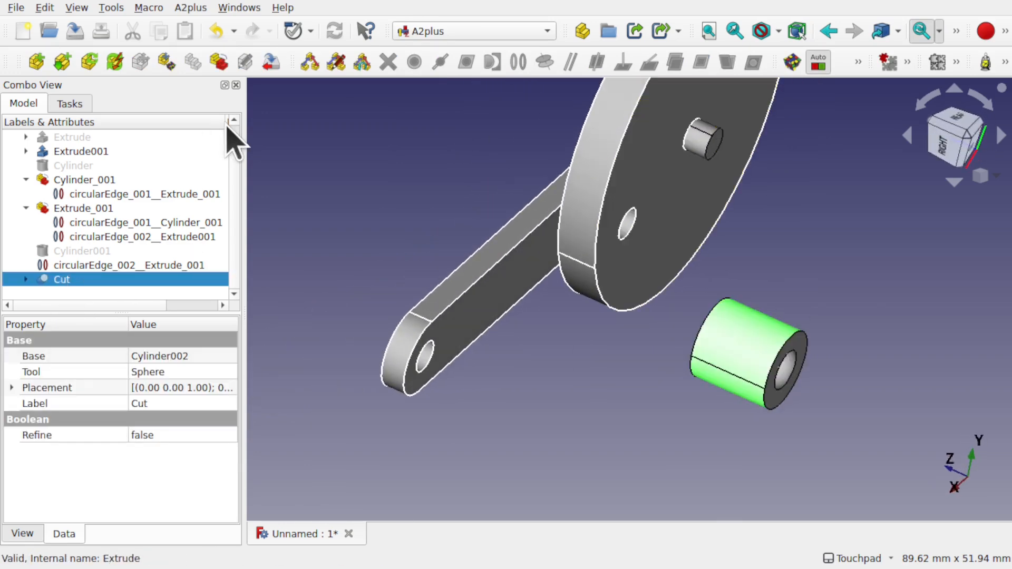
{"action": "left_click", "coordinate": [218, 64]}
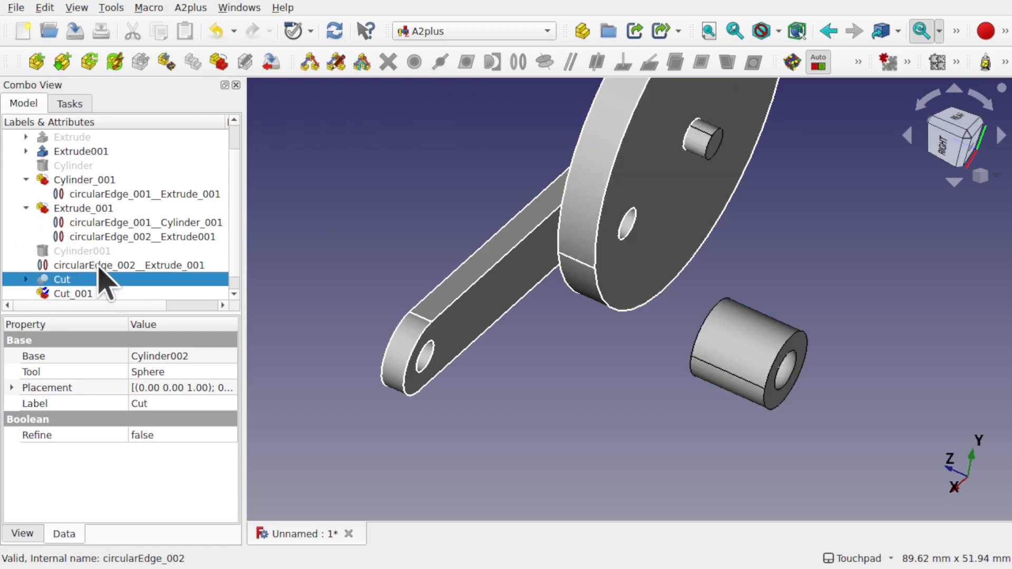
{"action": "left_click", "coordinate": [112, 268]}
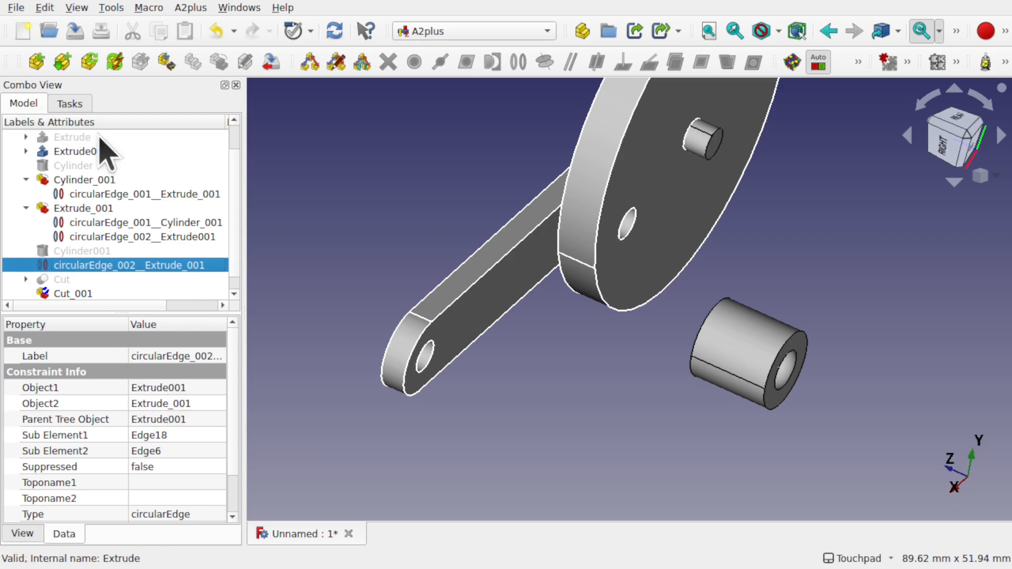
{"action": "left_click", "coordinate": [80, 152]}
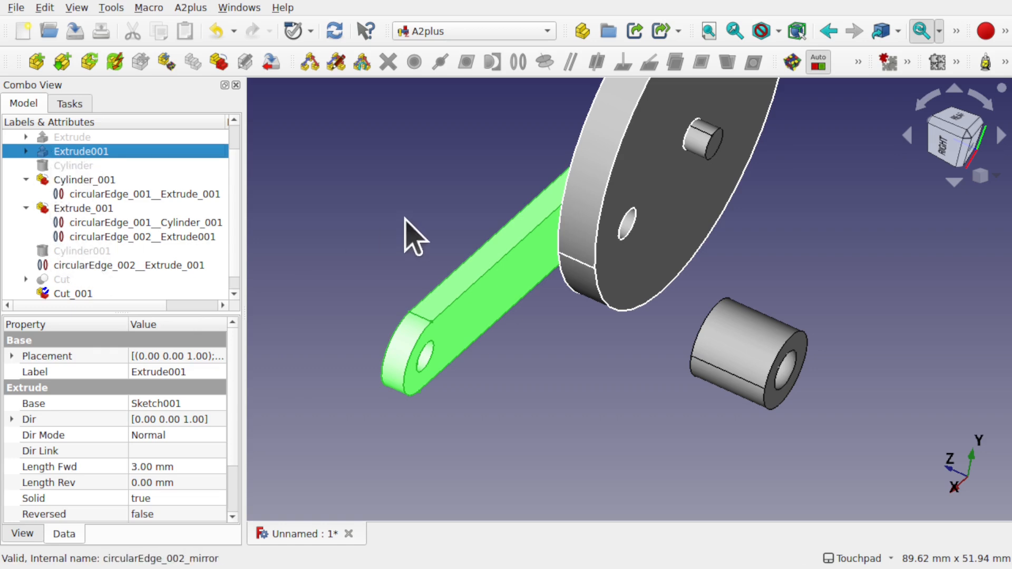
{"action": "left_click", "coordinate": [631, 350]}
{"action": "left_click_drag", "start_coordinate": [631, 350], "coordinate": [649, 377], "text": "alt"}
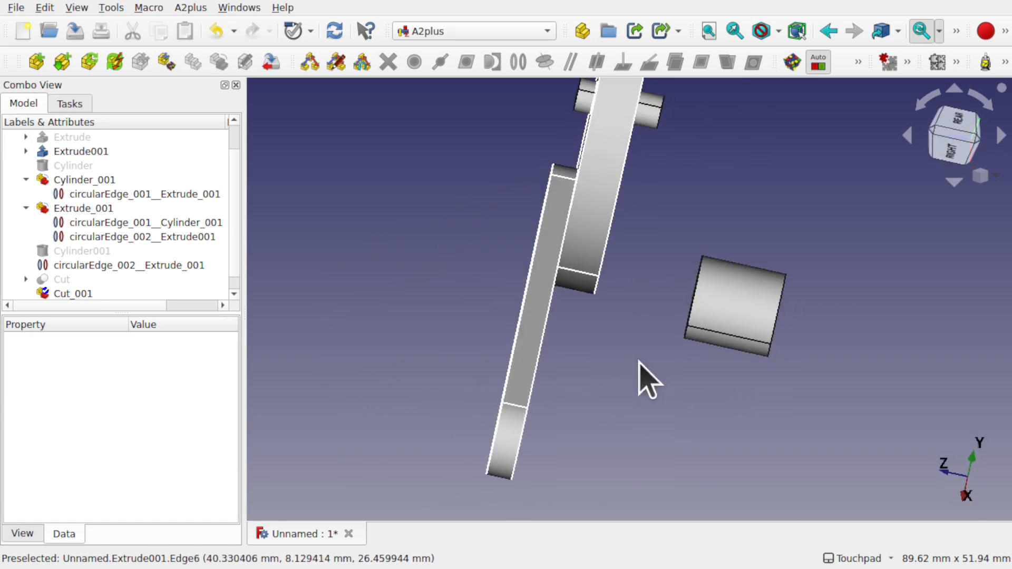
- Try an axis-coincident constraint between the recessed cylinder's plain-end edge and the link's free hole edge, and delete it
{"action": "left_click", "coordinate": [696, 296]}
{"action": "left_click_drag", "start_coordinate": [686, 300], "coordinate": [564, 265], "text": "alt"}
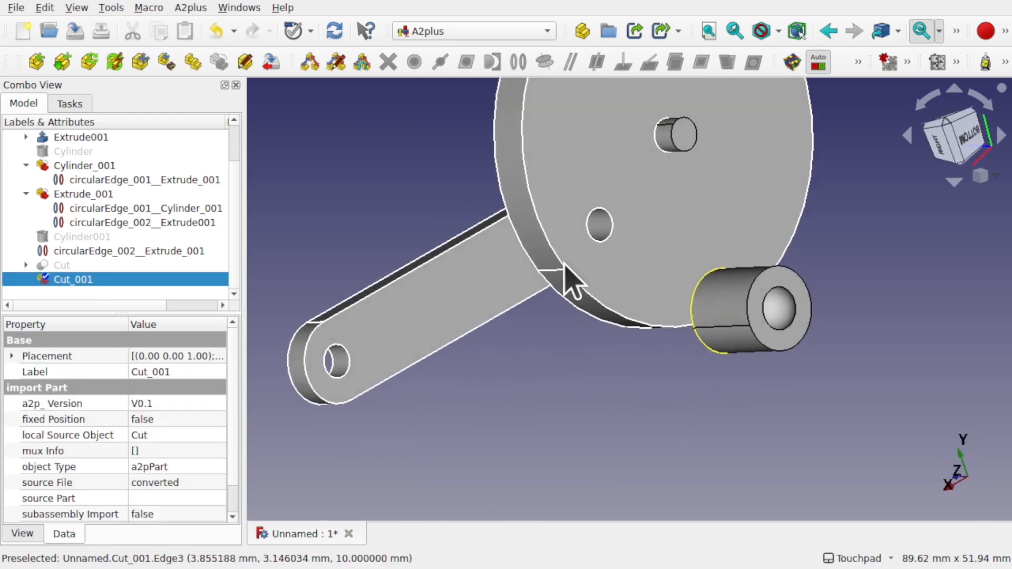
{"action": "left_click", "coordinate": [339, 367], "text": "ctrl"}
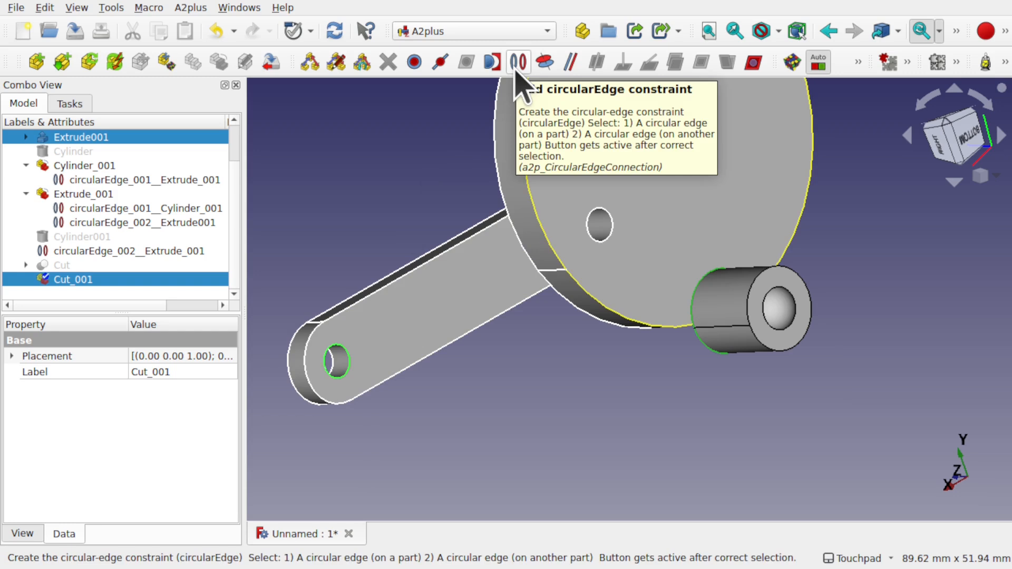
{"action": "left_click", "coordinate": [554, 67]}
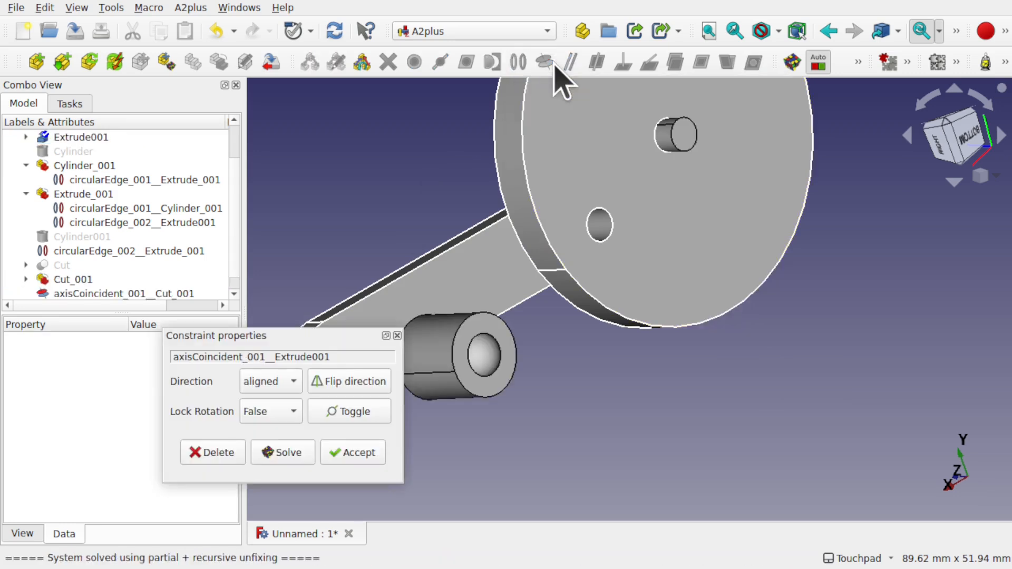
{"action": "left_click_drag", "start_coordinate": [414, 345], "coordinate": [739, 305], "text": "alt"}
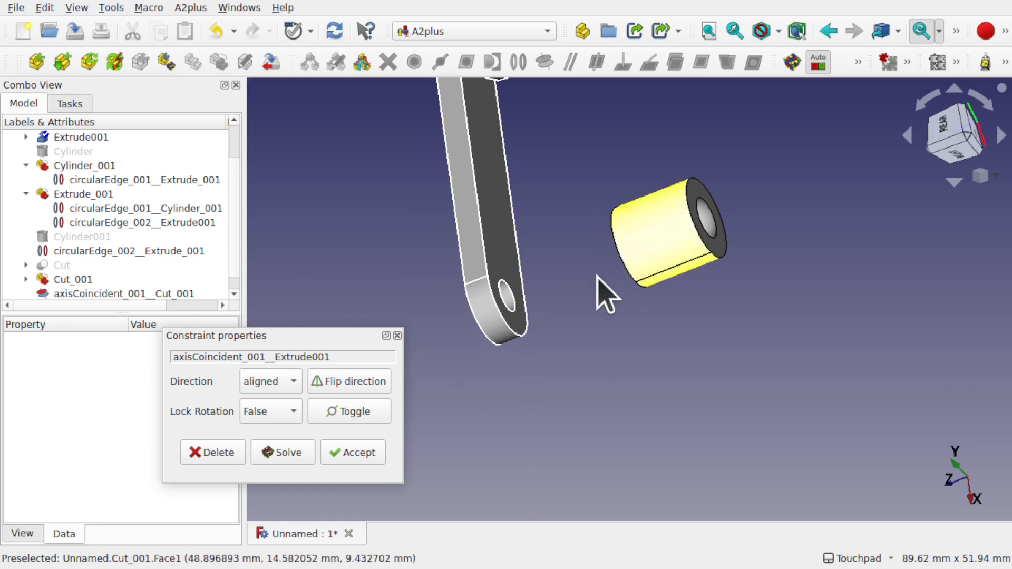
{"action": "left_click", "coordinate": [210, 452]}
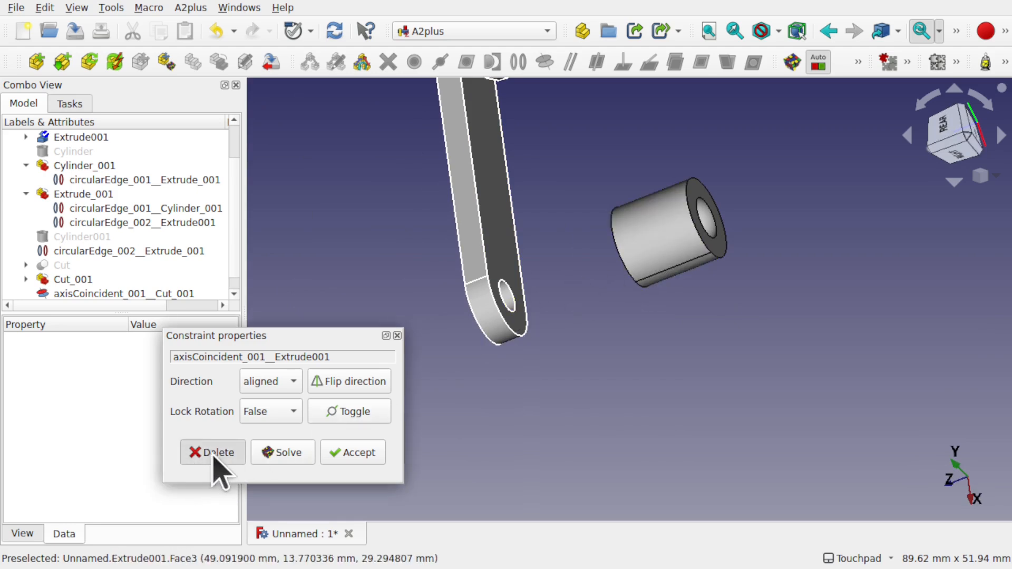
{"action": "left_click", "coordinate": [338, 393]}
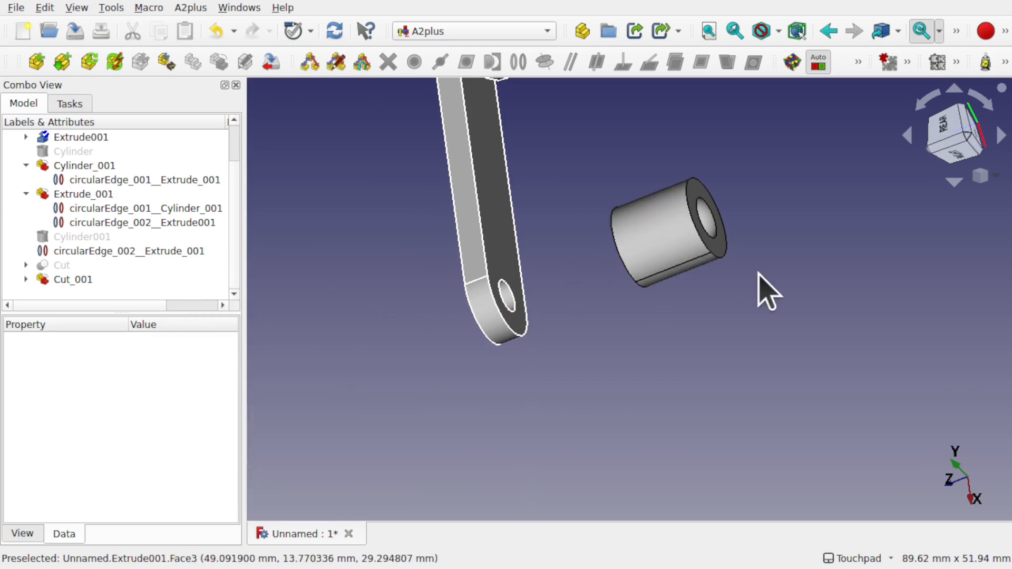
- Add an aligned circular edge constraint with 0 mm offset between the recessed cylinder's plain-end edge and the link's free hole, and accept it
{"action": "left_click", "coordinate": [628, 273]}
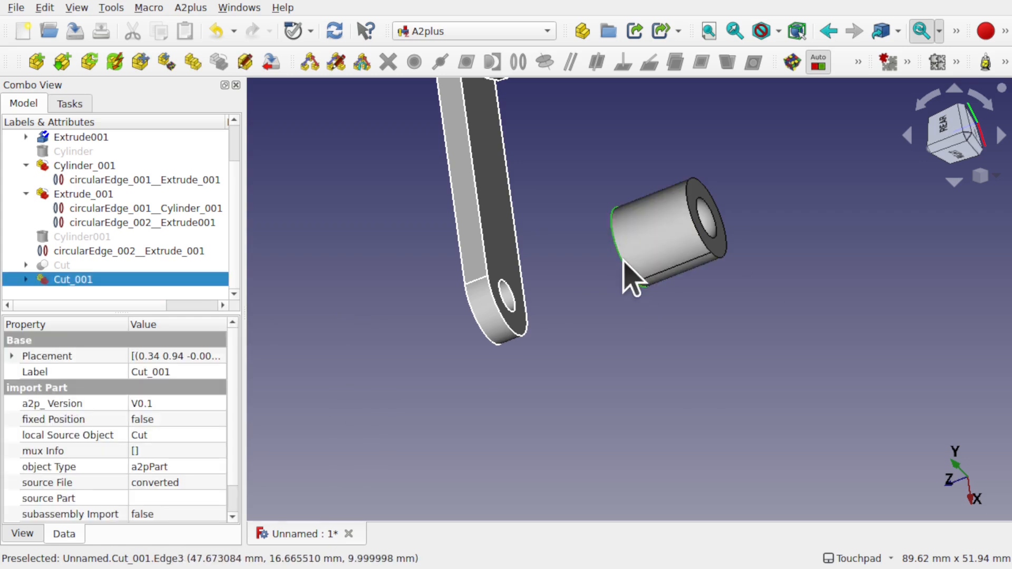
{"action": "left_click", "coordinate": [509, 308]}
{"action": "left_click", "coordinate": [518, 61]}
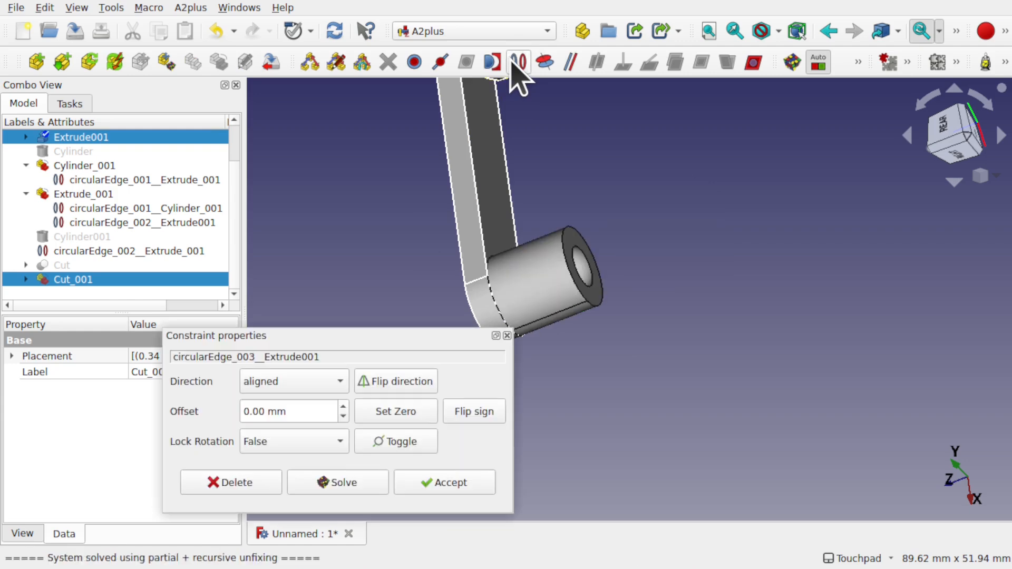
{"action": "left_click", "coordinate": [463, 484]}
{"action": "mouse_move", "coordinate": [616, 318]}
{"action": "left_mouse_down", "text": "shift"}
{"action": "mouse_move", "coordinate": [527, 241]}
{"action": "mouse_move", "coordinate": [630, 217]}
{"action": "mouse_move", "coordinate": [678, 252]}
{"action": "mouse_move", "coordinate": [616, 321]}
{"action": "left_mouse_up", "text": "shift"}
{"action": "left_click_drag", "start_coordinate": [521, 325], "coordinate": [807, 264], "text": "shift"}
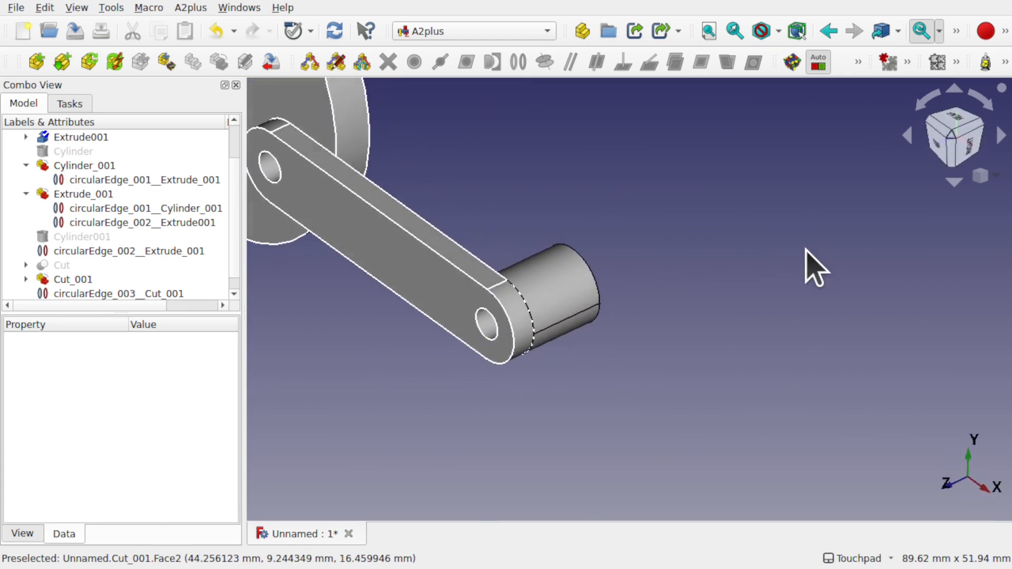
{"action": "left_click", "coordinate": [579, 319]}
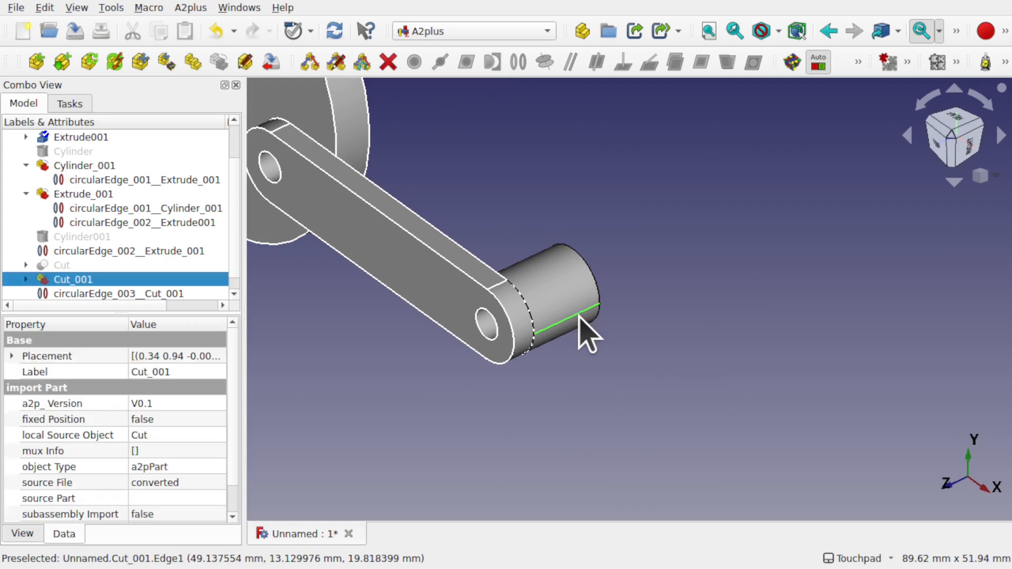
- Add an aligned axis-coincident constraint between the recessed cylinder's straight side edge and the link's short edge at its free end, and accept it
{"action": "left_click", "coordinate": [497, 289]}
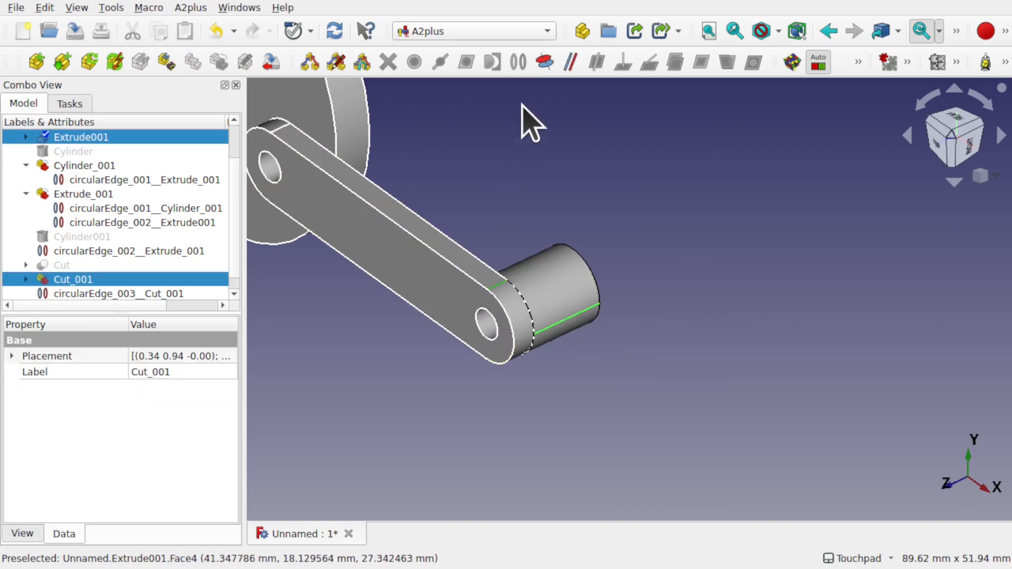
{"action": "left_click", "coordinate": [545, 63]}
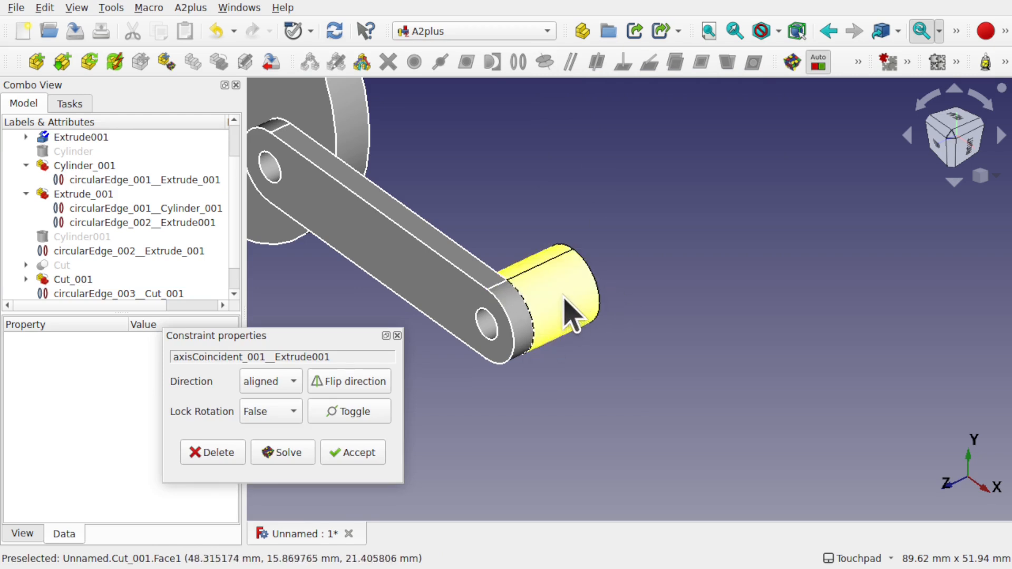
{"action": "left_click", "coordinate": [351, 454]}
- Test the linkage's motion by moving the disc under its constraints and placing it at a new rotation
{"action": "left_click_drag", "start_coordinate": [571, 339], "coordinate": [477, 358], "text": "alt"}
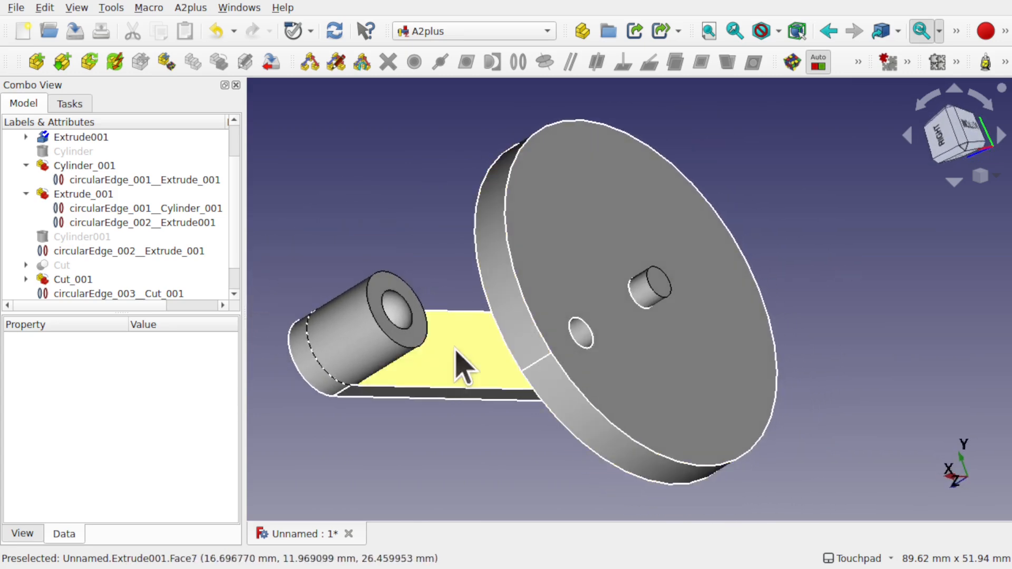
{"action": "left_click_drag", "start_coordinate": [398, 311], "coordinate": [862, 342], "text": "alt"}
{"action": "scroll", "coordinate": [862, 342], "scroll_direction": "down", "scroll_amount": 2}
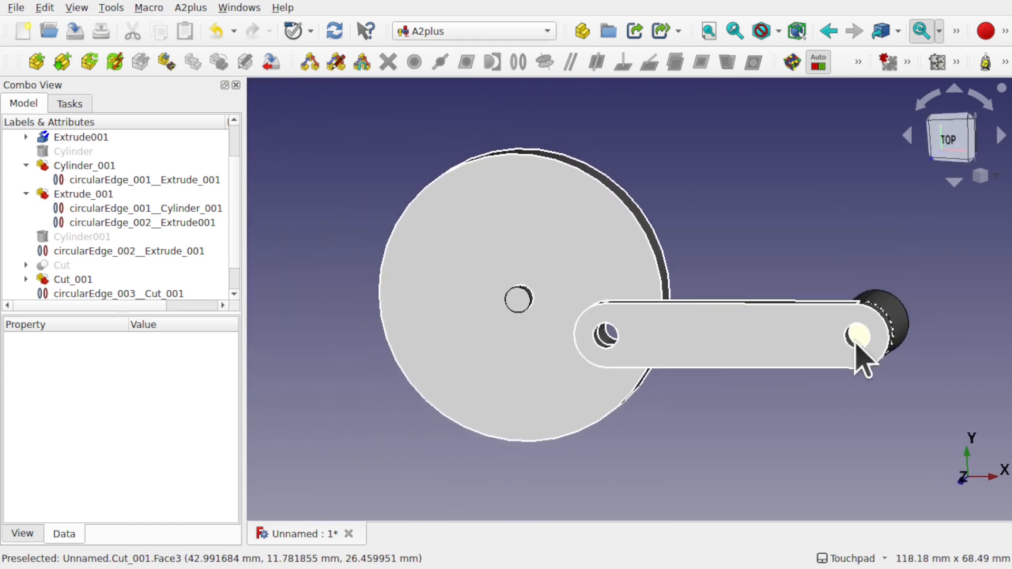
{"action": "left_click", "coordinate": [168, 69]}
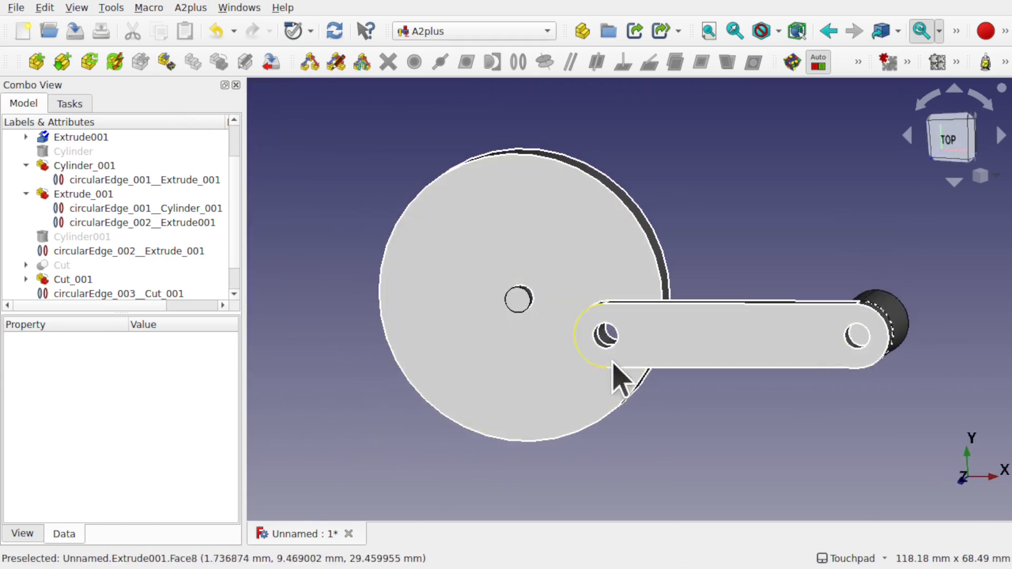
{"action": "left_click", "coordinate": [622, 393]}
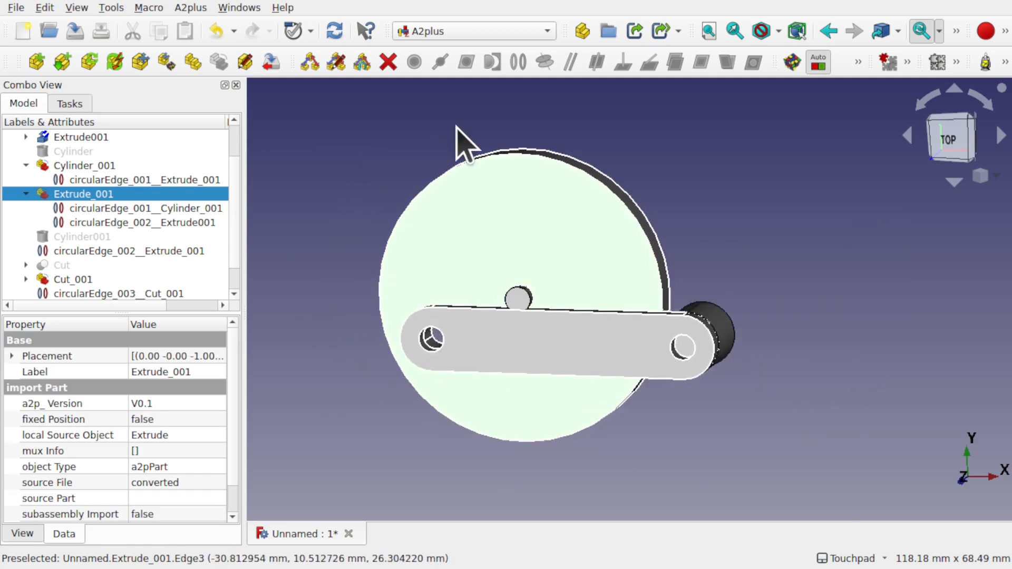
{"action": "left_click", "coordinate": [615, 167]}
- Switch to the Part workbench and create a sphere primitive
{"action": "left_click_drag", "start_coordinate": [616, 166], "coordinate": [430, 368], "text": "alt"}
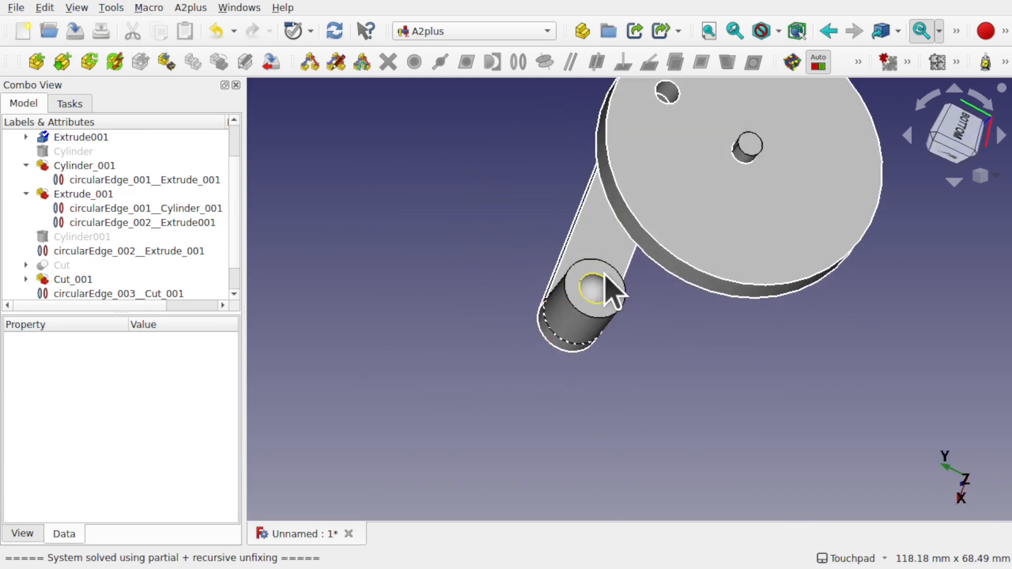
{"action": "left_click_drag", "start_coordinate": [594, 309], "coordinate": [711, 264], "text": "alt"}
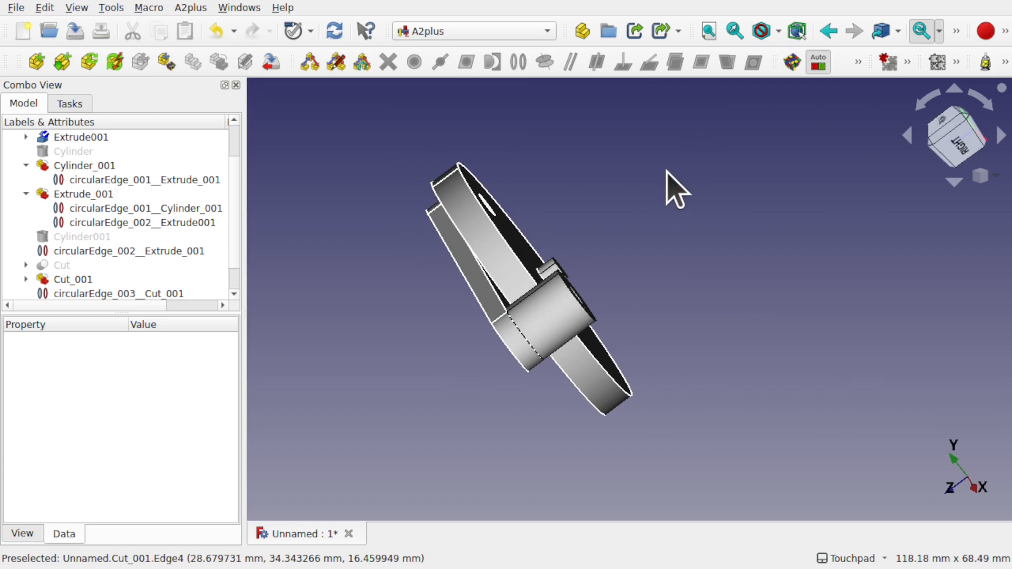
{"action": "left_click_drag", "start_coordinate": [672, 169], "coordinate": [534, 310], "text": "alt"}
{"action": "scroll", "coordinate": [384, 294], "scroll_direction": "down", "scroll_amount": 1}
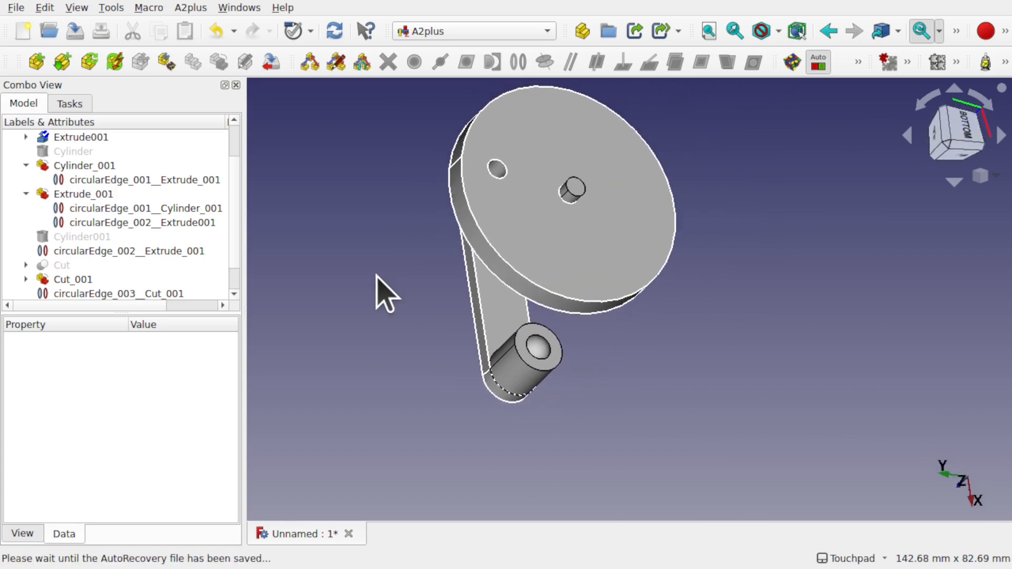
{"action": "left_click", "coordinate": [510, 32]}
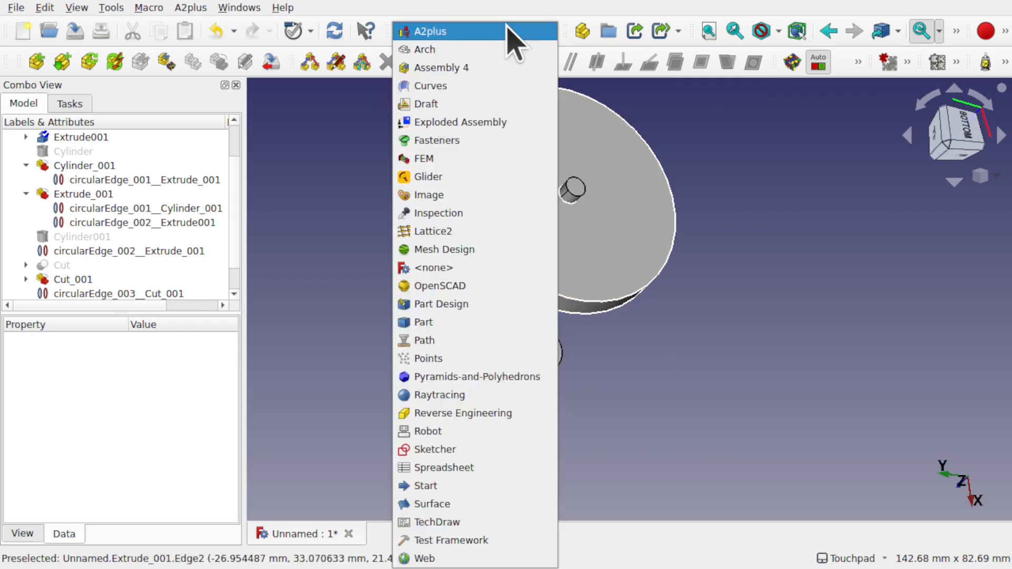
{"action": "left_click", "coordinate": [471, 324]}
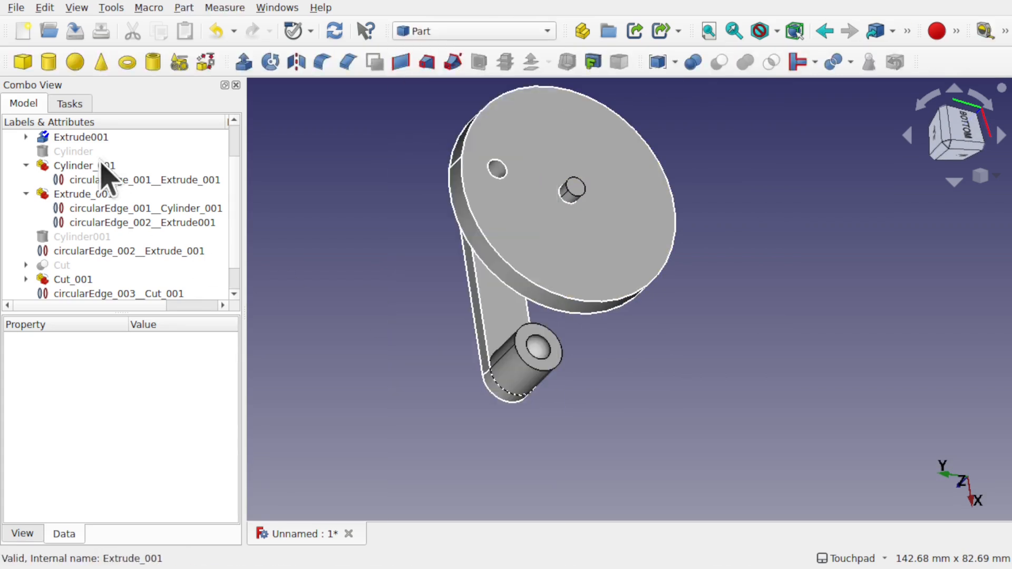
{"action": "left_click", "coordinate": [70, 61]}
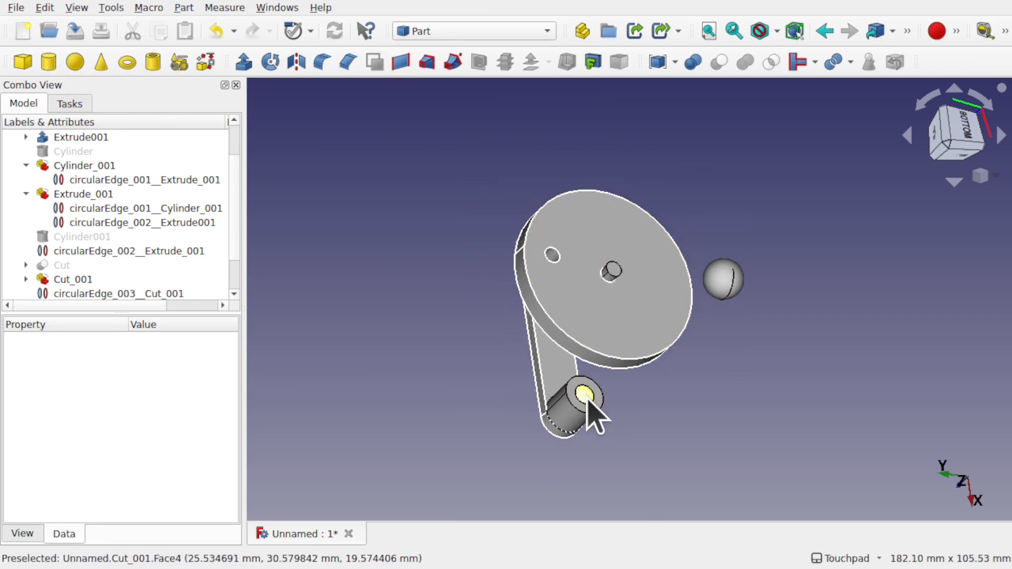
- Switch to the A2plus workbench, try a sphere-centre constraint between the new sphere and the cylinder's round recess, and delete that constraint
{"action": "scroll", "coordinate": [734, 332], "scroll_direction": "up", "scroll_amount": 5}
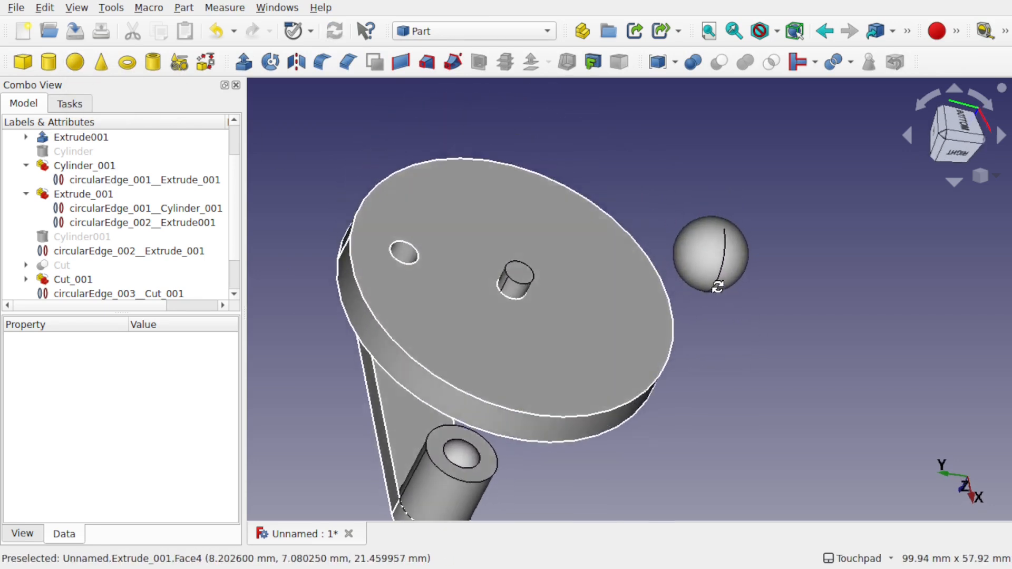
{"action": "left_click", "coordinate": [707, 286]}
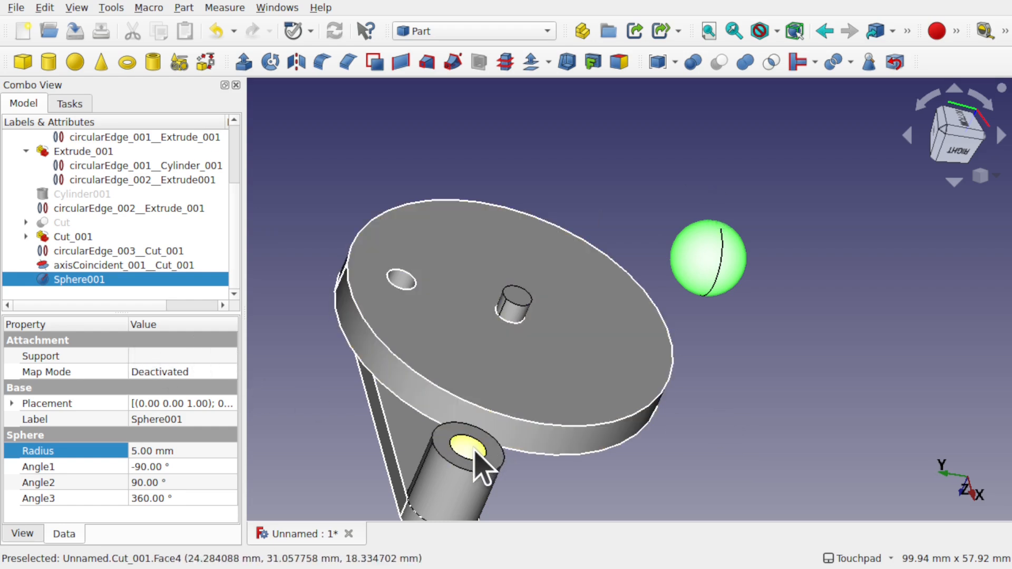
{"action": "left_click", "coordinate": [477, 457], "text": "ctrl"}
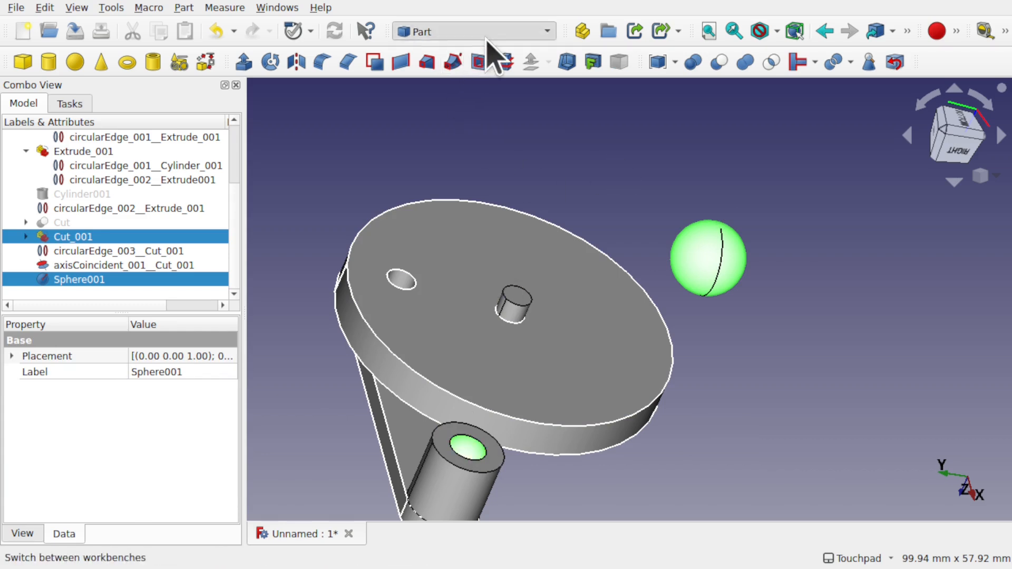
{"action": "left_click", "coordinate": [486, 33]}
{"action": "left_click", "coordinate": [478, 30]}
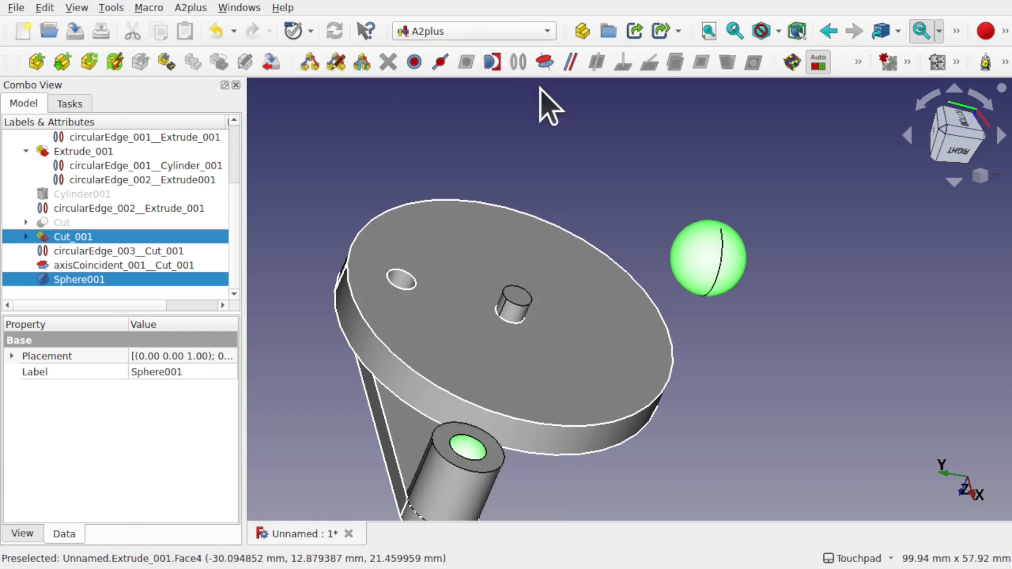
{"action": "left_click", "coordinate": [491, 61]}
{"action": "mouse_move", "coordinate": [468, 453]}
{"action": "left_mouse_down", "text": "alt"}
{"action": "mouse_move", "coordinate": [593, 424]}
{"action": "mouse_move", "coordinate": [464, 479]}
{"action": "mouse_move", "coordinate": [472, 467]}
{"action": "left_mouse_up", "text": "alt"}
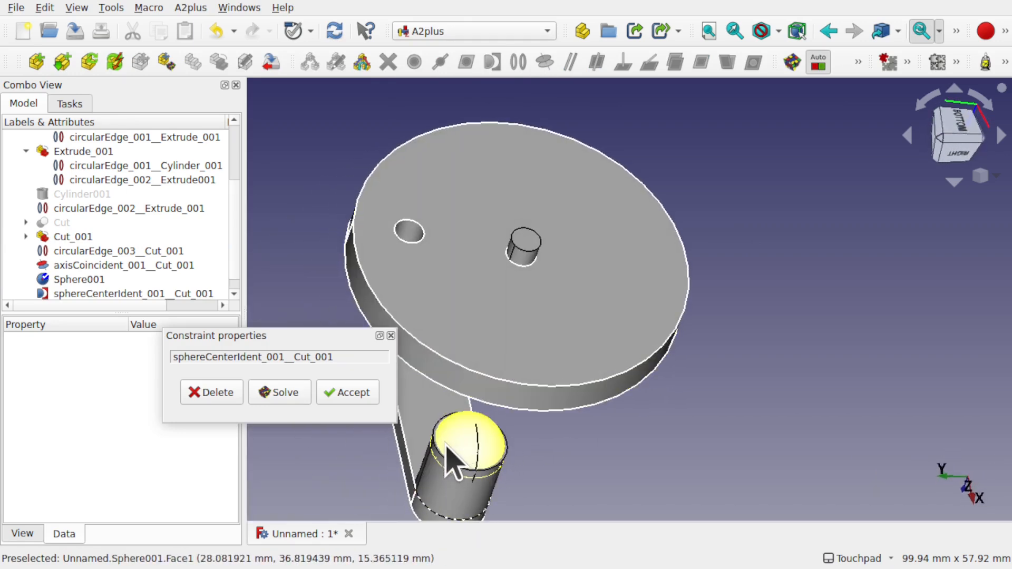
{"action": "left_click", "coordinate": [212, 396]}
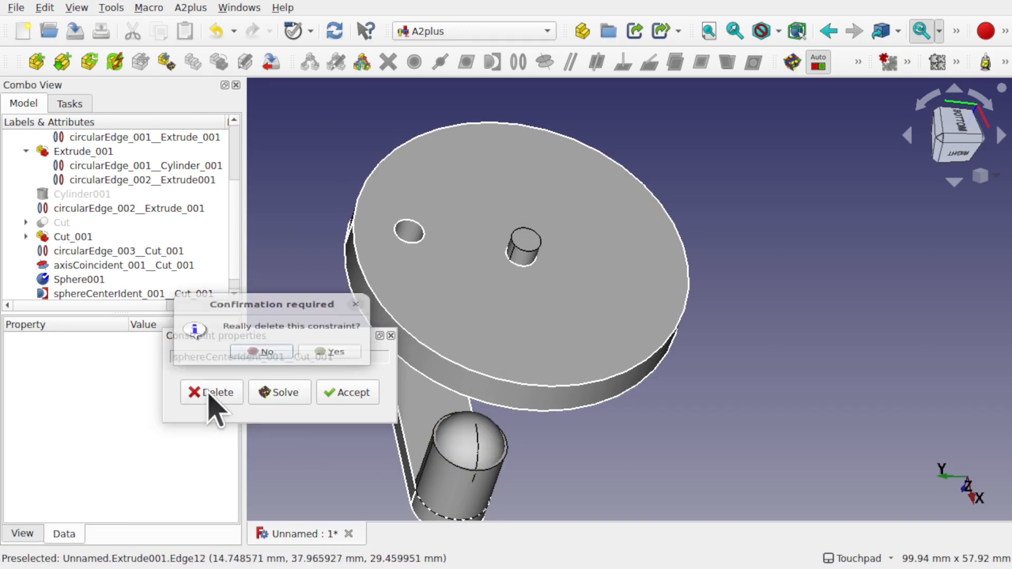
{"action": "left_click", "coordinate": [323, 361]}
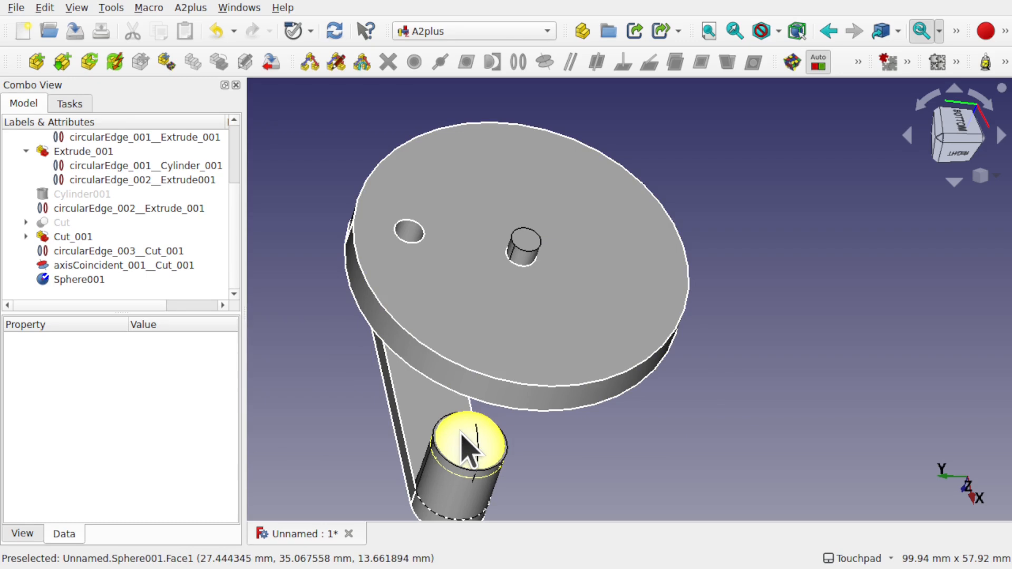
- Set the new sphere's placement position to x 0, y 0 and z 0 mm
{"action": "left_click", "coordinate": [467, 448]}
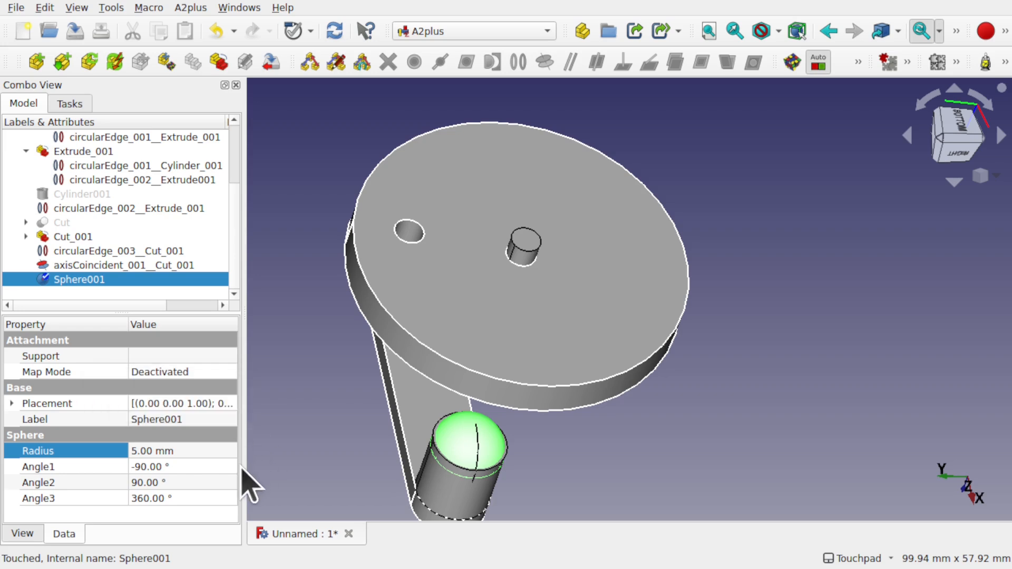
{"action": "left_click", "coordinate": [11, 404]}
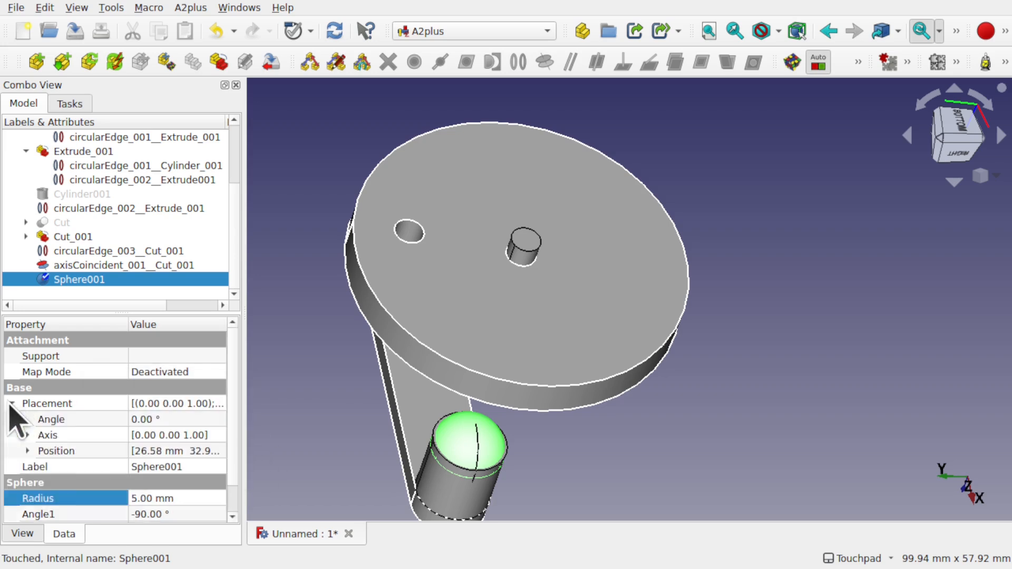
{"action": "left_click", "coordinate": [27, 451]}
{"action": "left_click", "coordinate": [207, 467]}
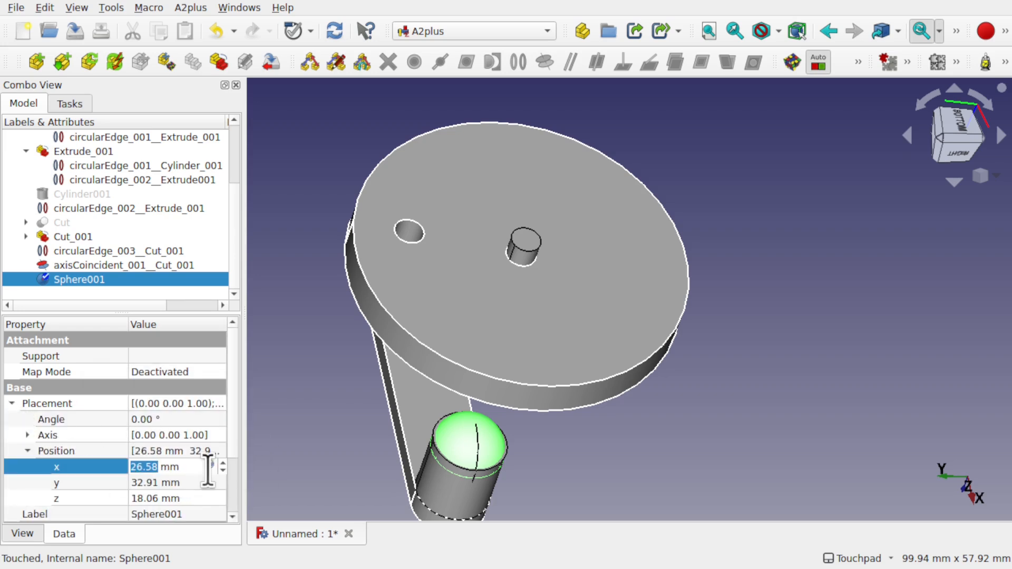
{"action": "type", "text": "0"}
{"action": "left_click", "coordinate": [194, 481]}
{"action": "type", "text": "0"}
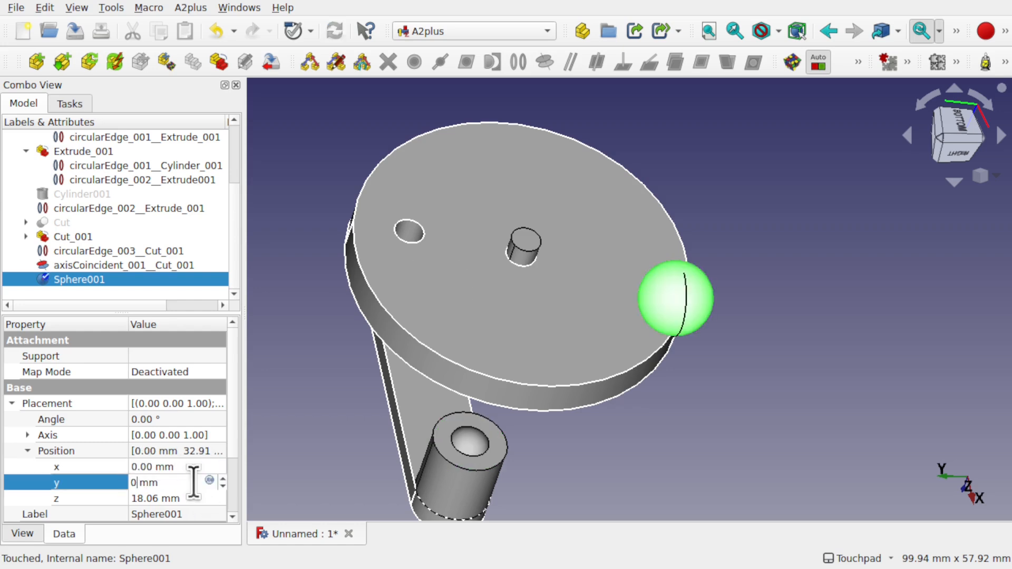
{"action": "left_click", "coordinate": [188, 498]}
{"action": "type", "text": "0"}
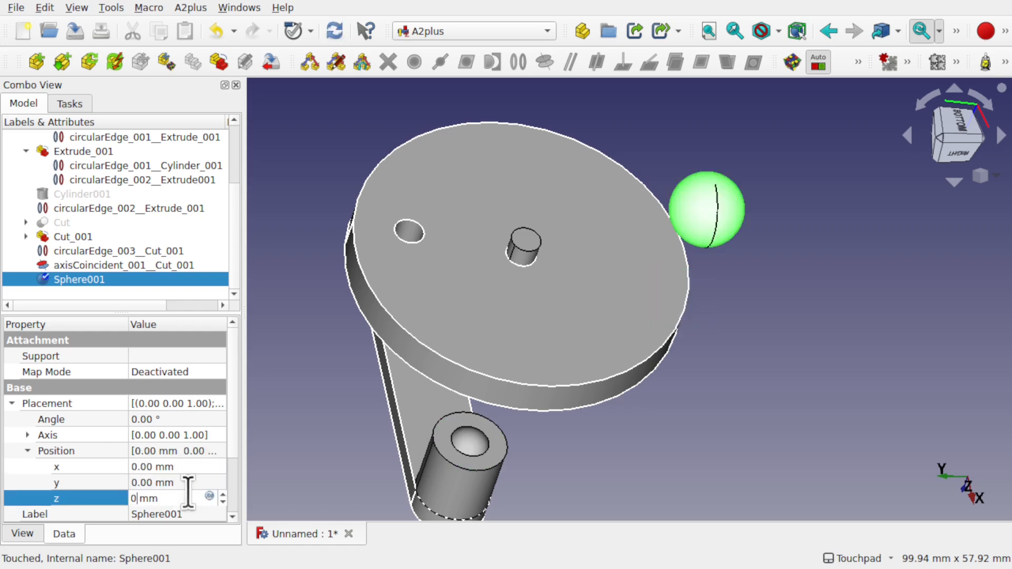
{"action": "left_click", "coordinate": [845, 247]}
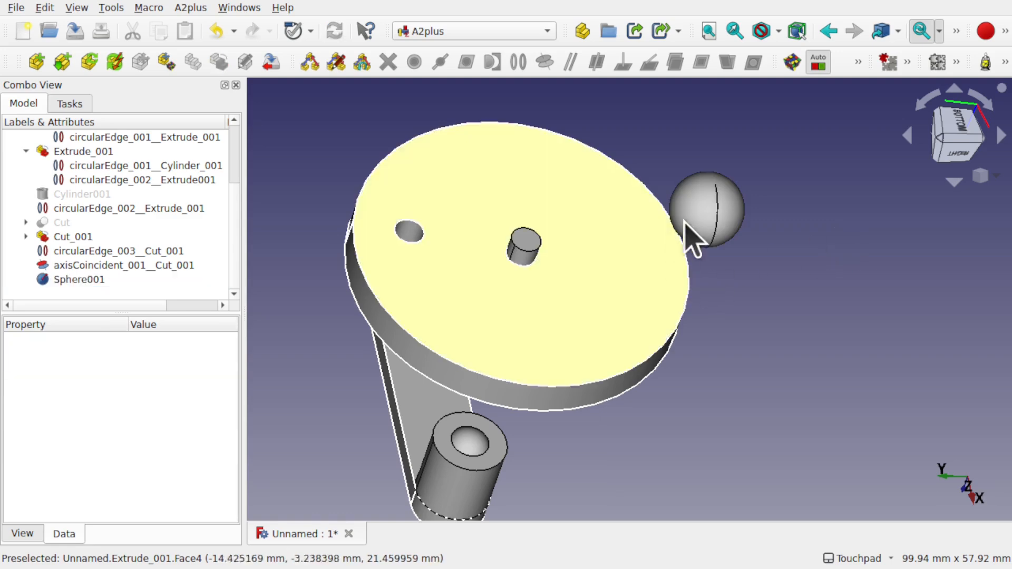
- Convert the new sphere into an A2plus part and select the converted part
{"action": "left_click", "coordinate": [702, 213]}
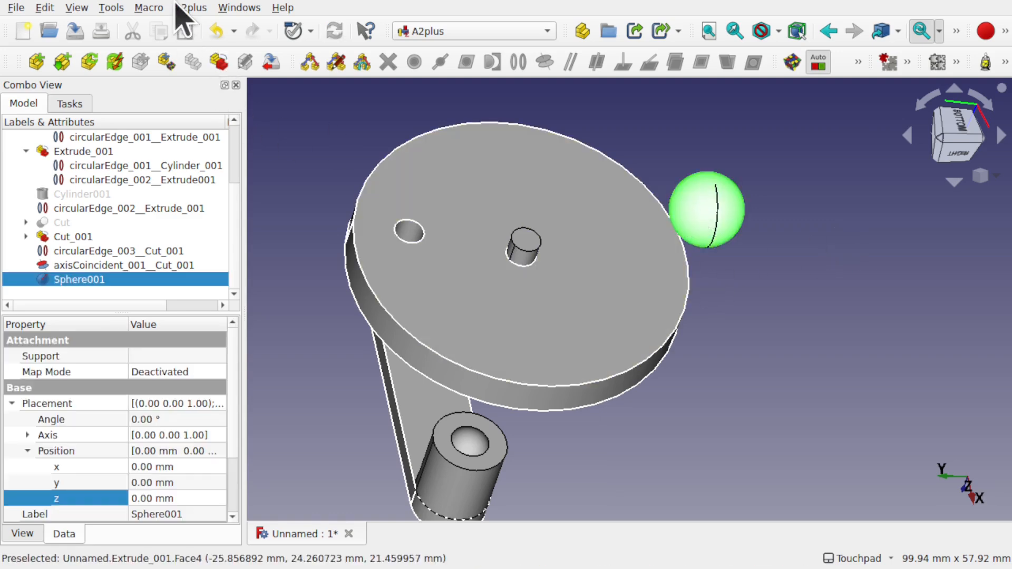
{"action": "left_click", "coordinate": [190, 8]}
{"action": "left_click", "coordinate": [259, 156]}
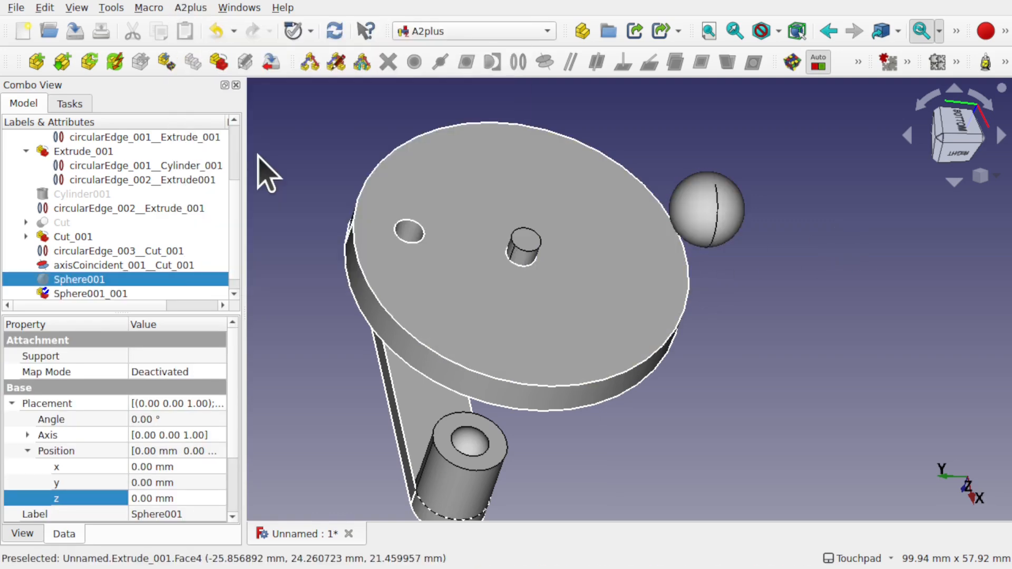
{"action": "left_click", "coordinate": [96, 294]}
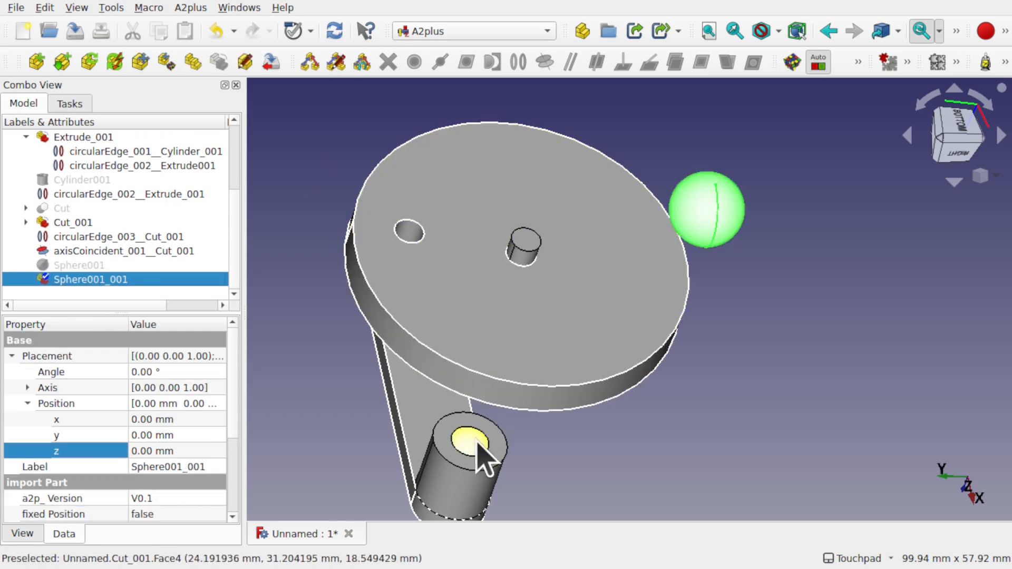
- Check the radius of the original sphere that cuts the recess in the cylinder
{"action": "left_click", "coordinate": [464, 494]}
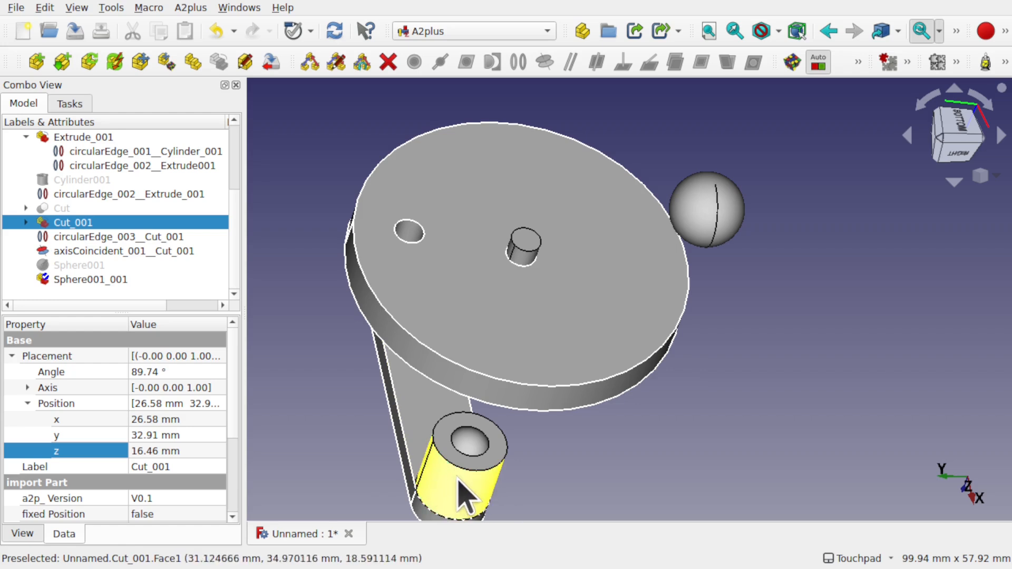
{"action": "left_click", "coordinate": [57, 208]}
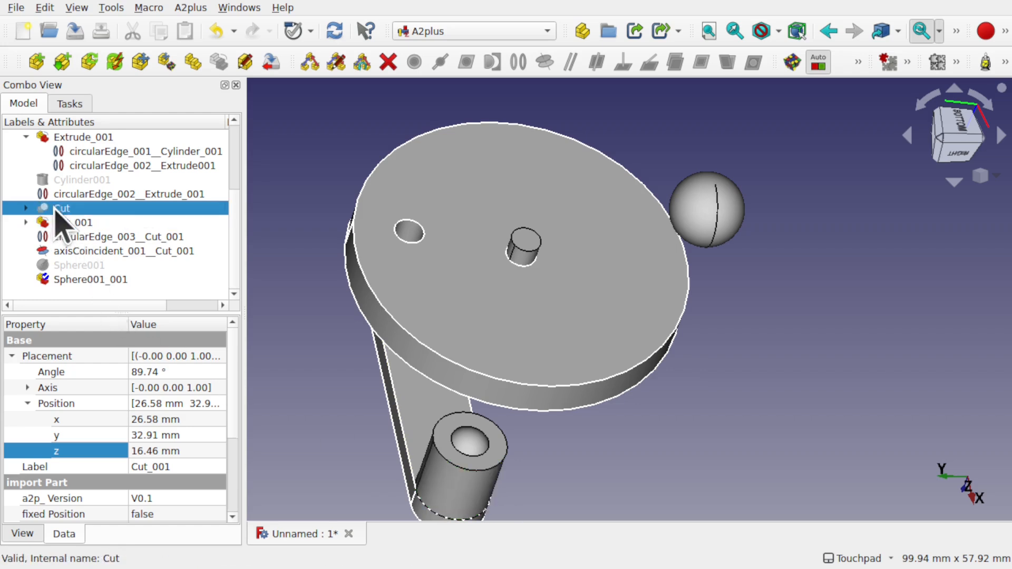
{"action": "left_click", "coordinate": [26, 208]}
{"action": "left_click", "coordinate": [87, 236]}
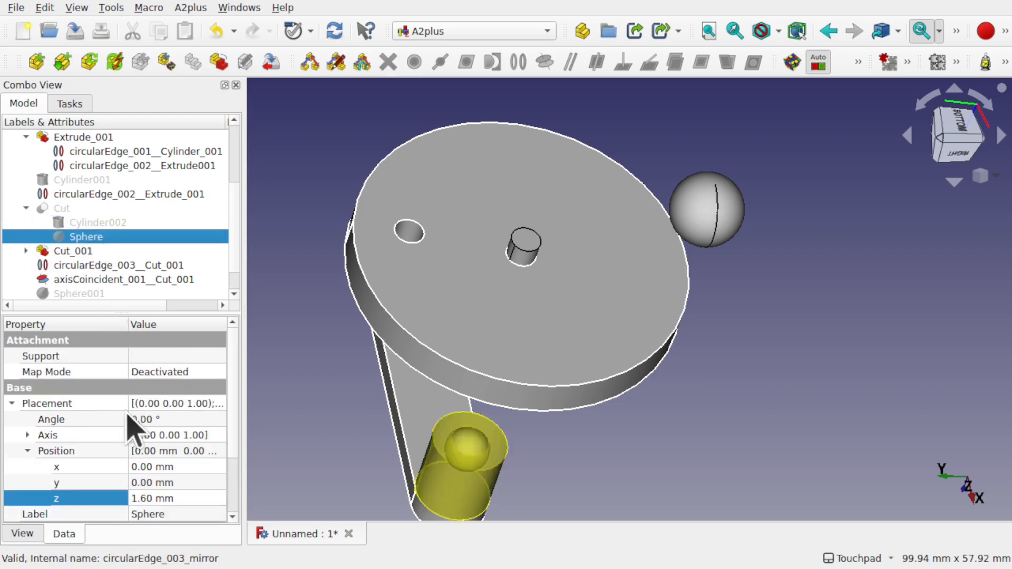
{"action": "scroll", "coordinate": [238, 449], "scroll_direction": "down", "scroll_amount": 2}
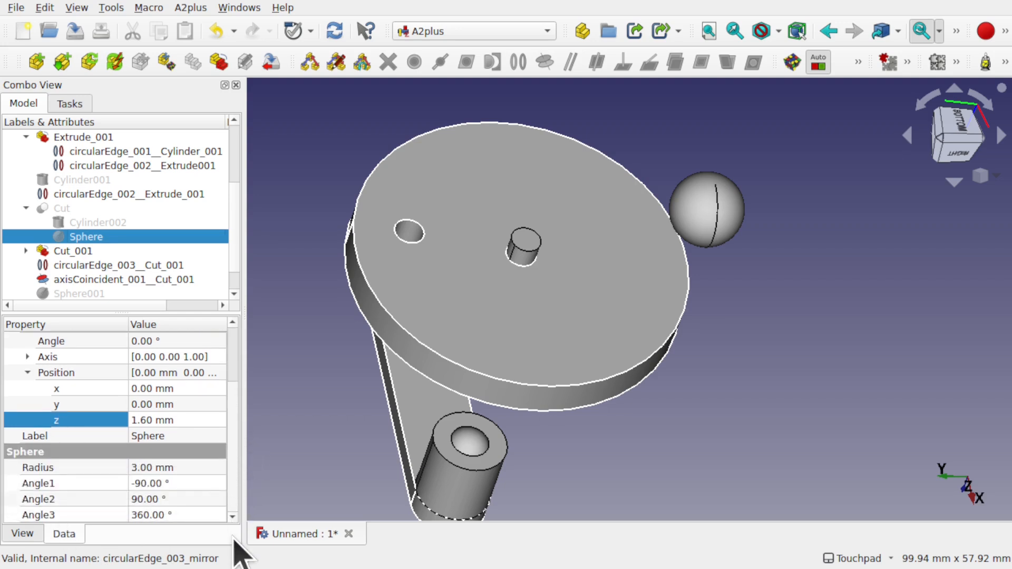
- Set the radius of the original, unconverted ball sphere to 3 mm
{"action": "left_click", "coordinate": [696, 209]}
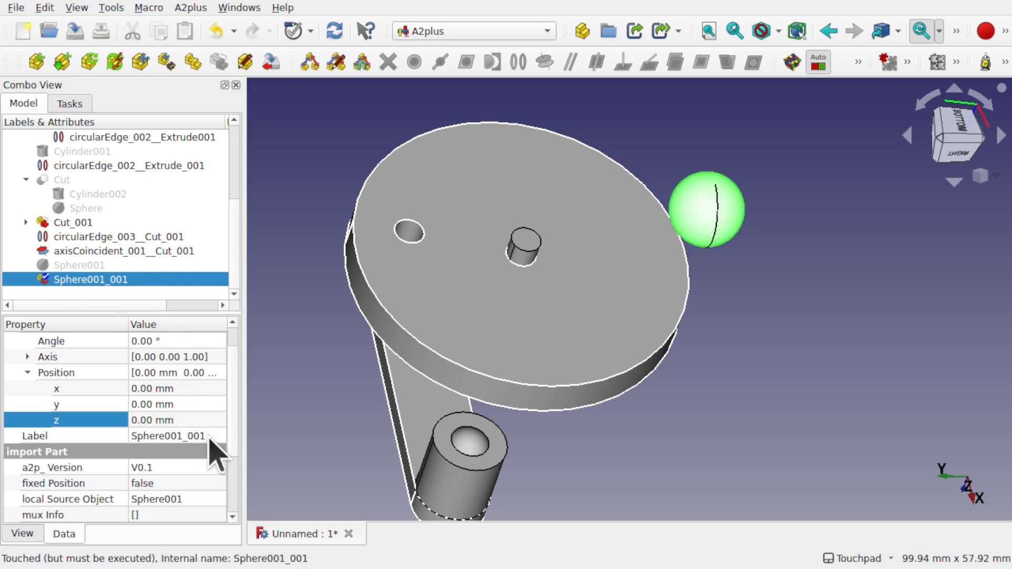
{"action": "scroll", "coordinate": [230, 506], "scroll_direction": "down", "scroll_amount": 2}
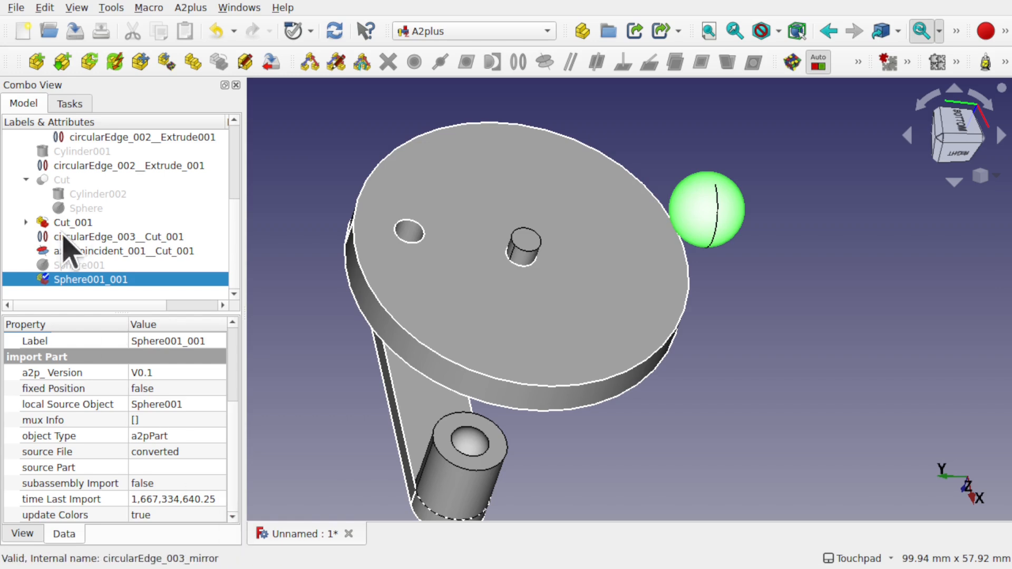
{"action": "left_click", "coordinate": [74, 265]}
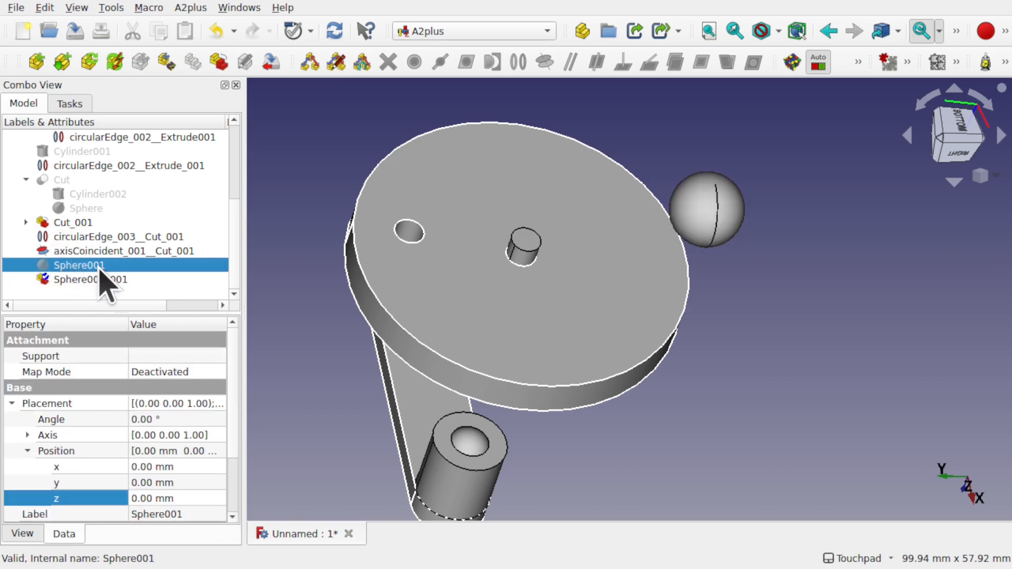
{"action": "left_click", "coordinate": [12, 403]}
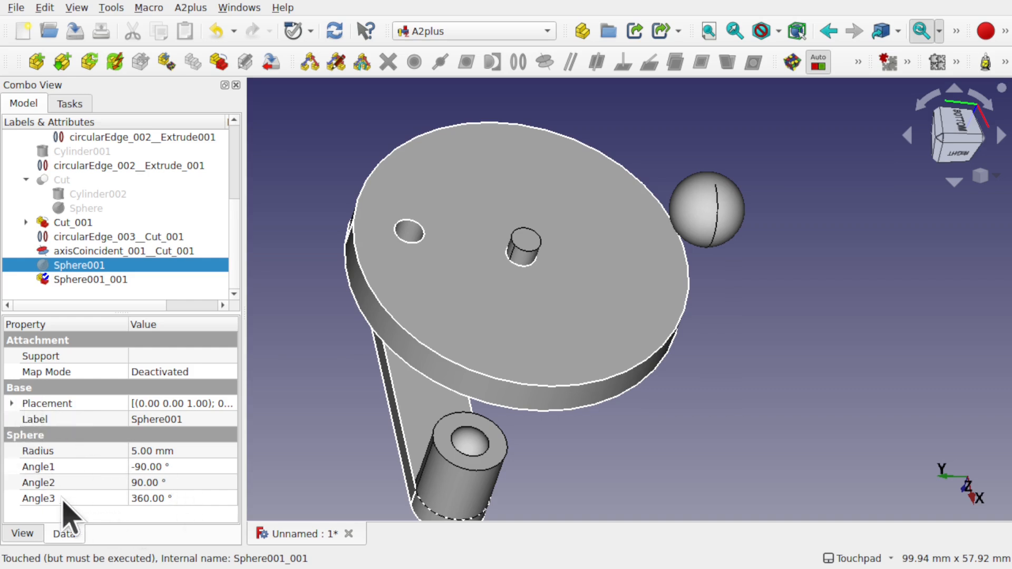
{"action": "left_click", "coordinate": [194, 450]}
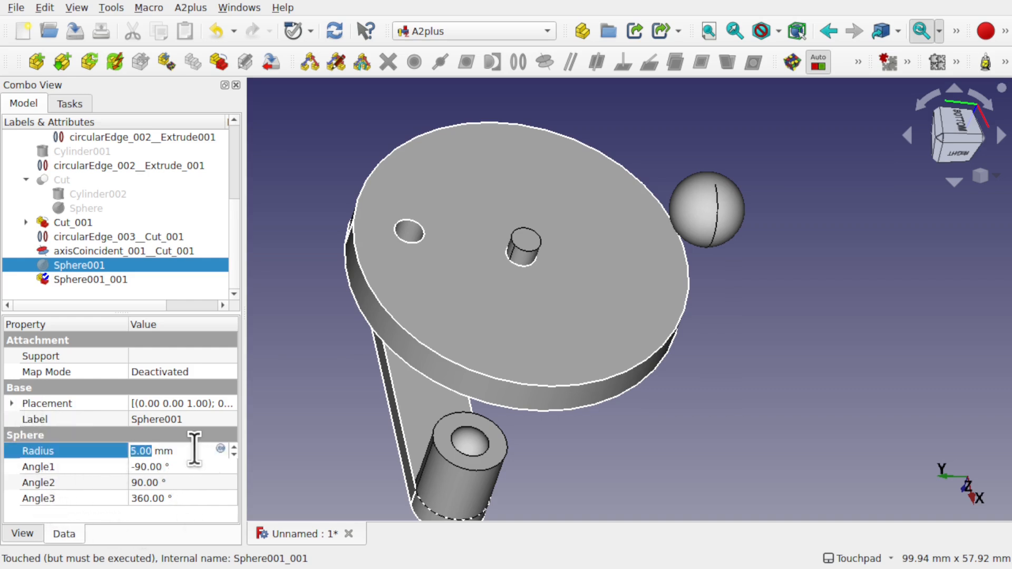
{"action": "type", "text": "3"}
{"action": "key", "text": "Return"}
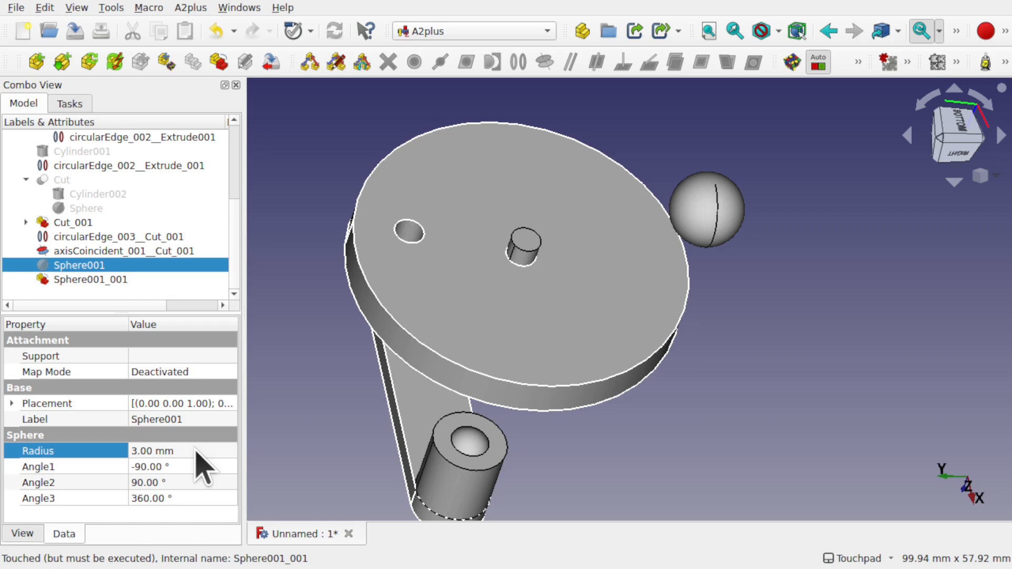
- Update only the converted sphere part in the assembly from its modified source sphere
{"action": "left_click", "coordinate": [705, 220]}
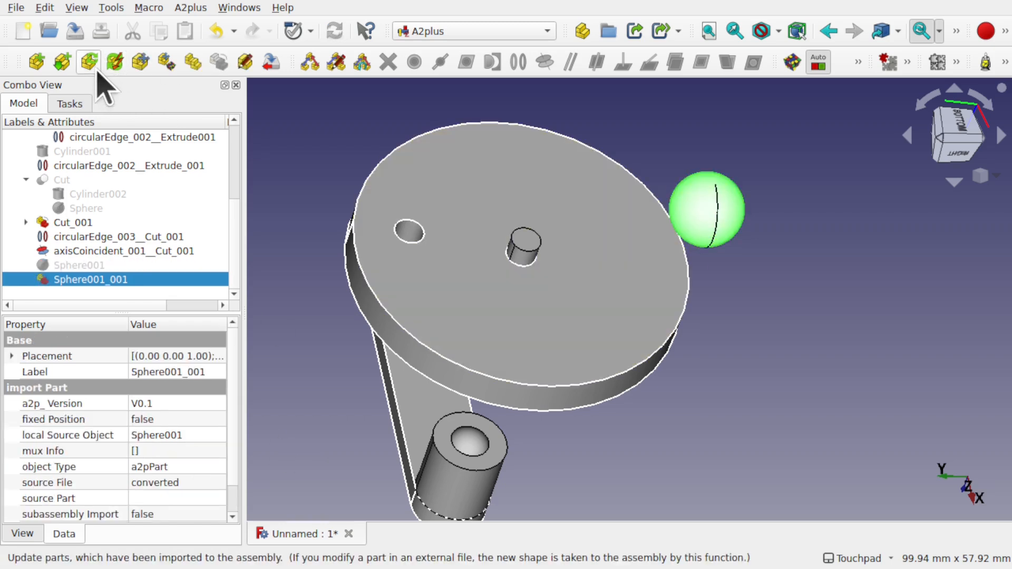
{"action": "left_click", "coordinate": [190, 8]}
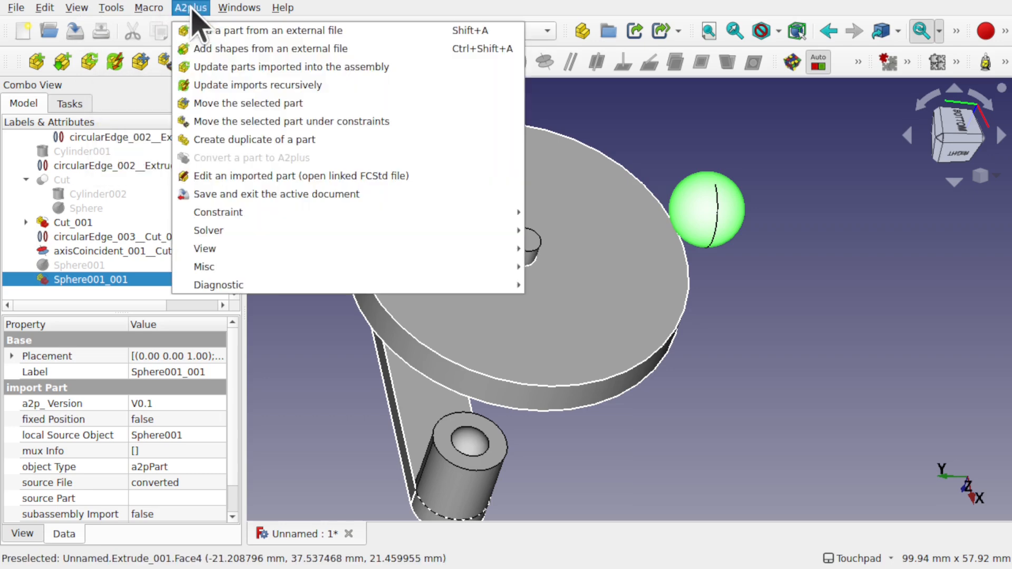
{"action": "left_click", "coordinate": [330, 69]}
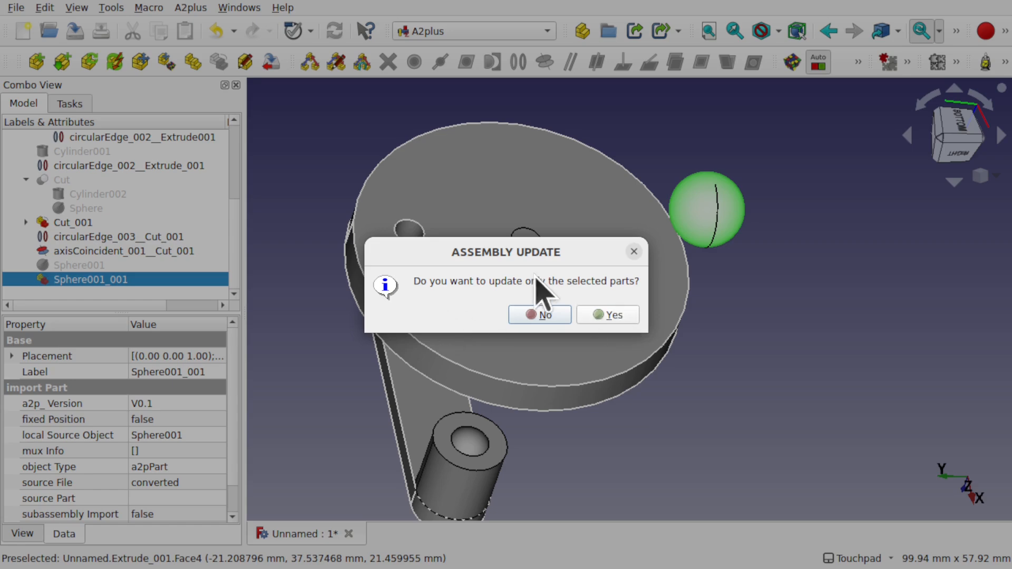
{"action": "left_click", "coordinate": [615, 320]}
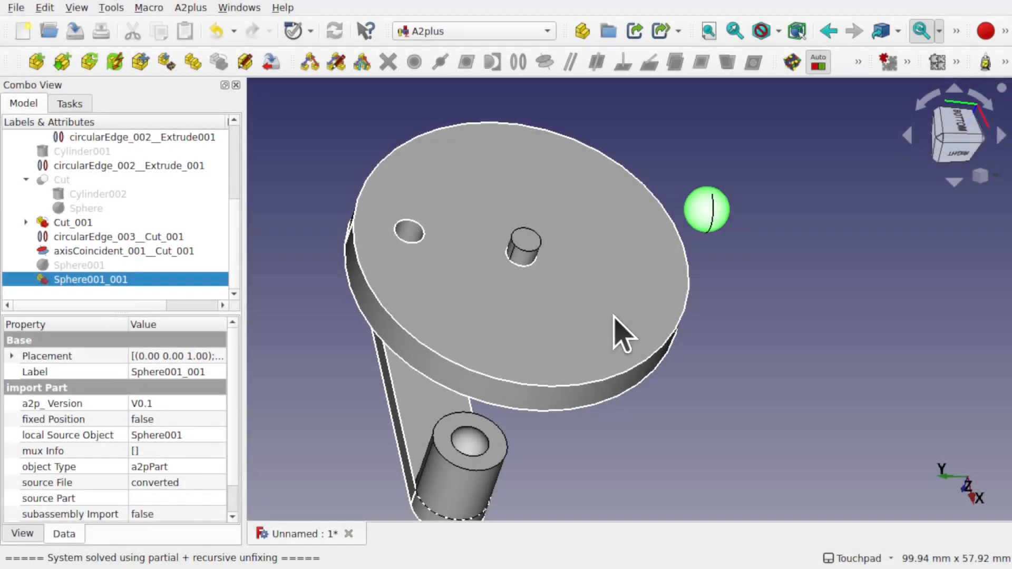
{"action": "left_click", "coordinate": [766, 216]}
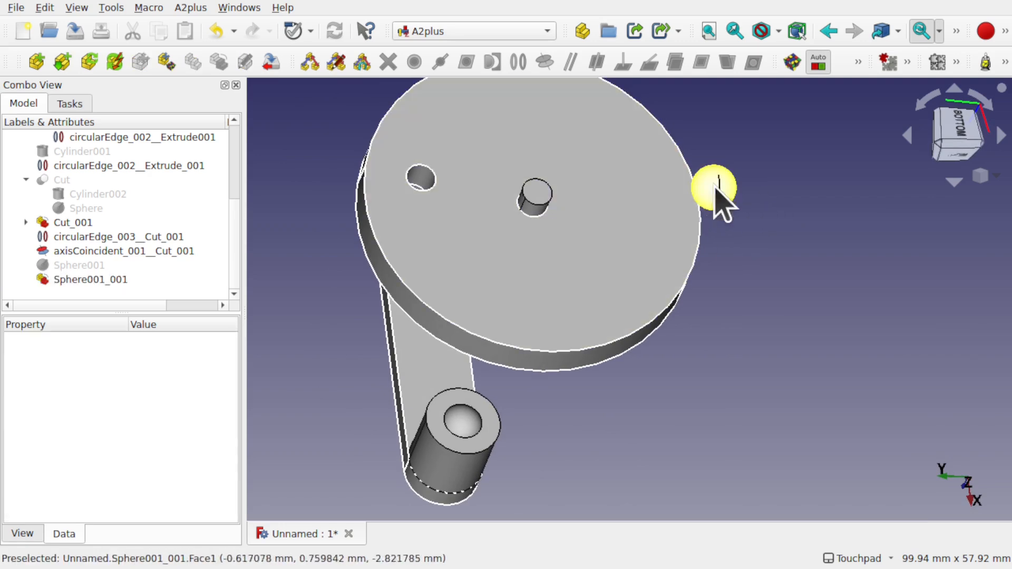
{"action": "mouse_move", "coordinate": [714, 179]}
{"action": "left_mouse_down", "text": "alt"}
{"action": "mouse_move", "coordinate": [741, 144]}
{"action": "mouse_move", "coordinate": [717, 168]}
{"action": "left_mouse_up", "text": "alt"}
{"action": "left_click_drag", "start_coordinate": [763, 144], "coordinate": [709, 231], "text": "alt"}
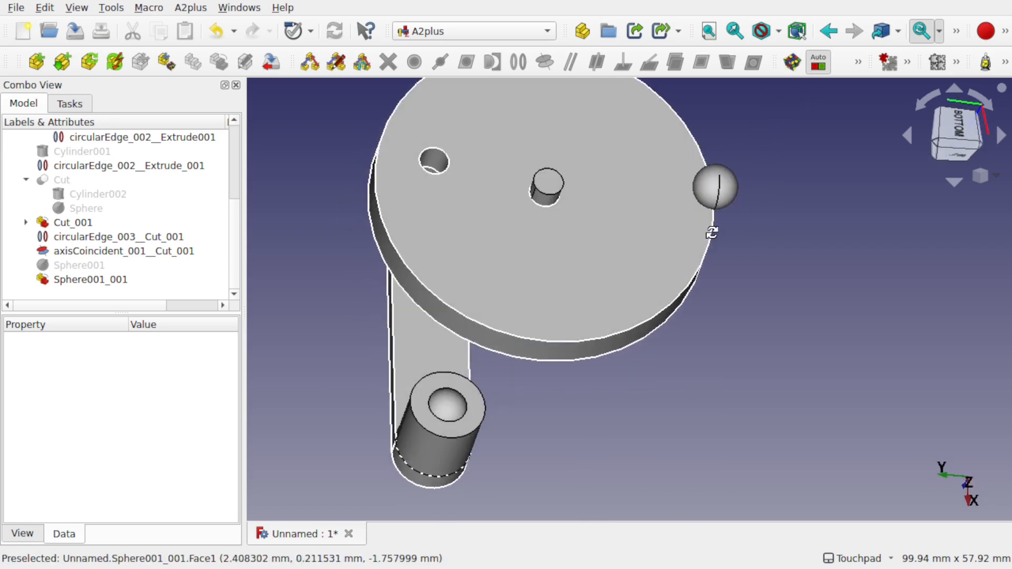
- Delete the converted sphere part and make its hidden source sphere visible again
{"action": "left_click", "coordinate": [94, 280]}
{"action": "key", "text": "Delete"}
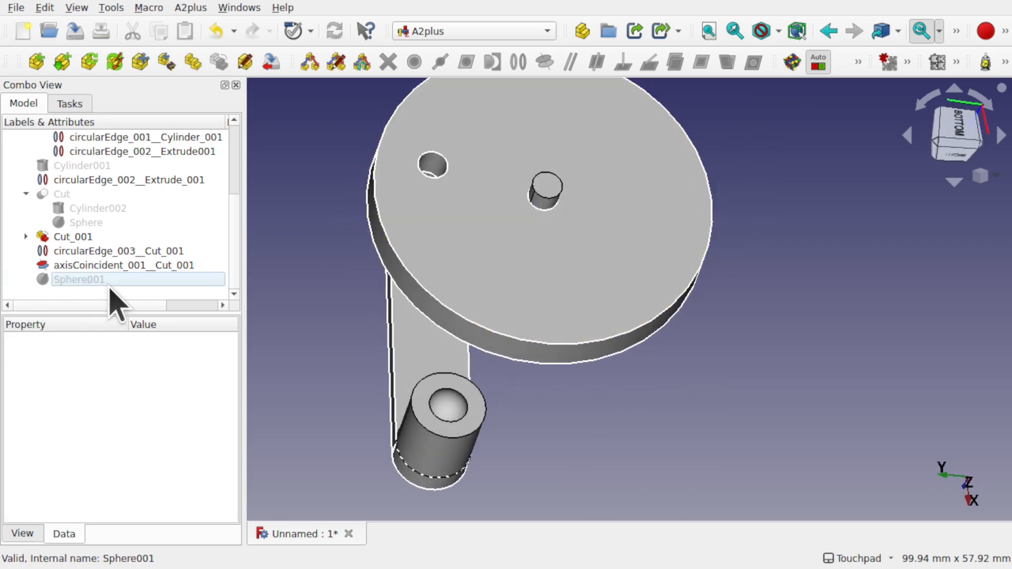
{"action": "left_click", "coordinate": [103, 281]}
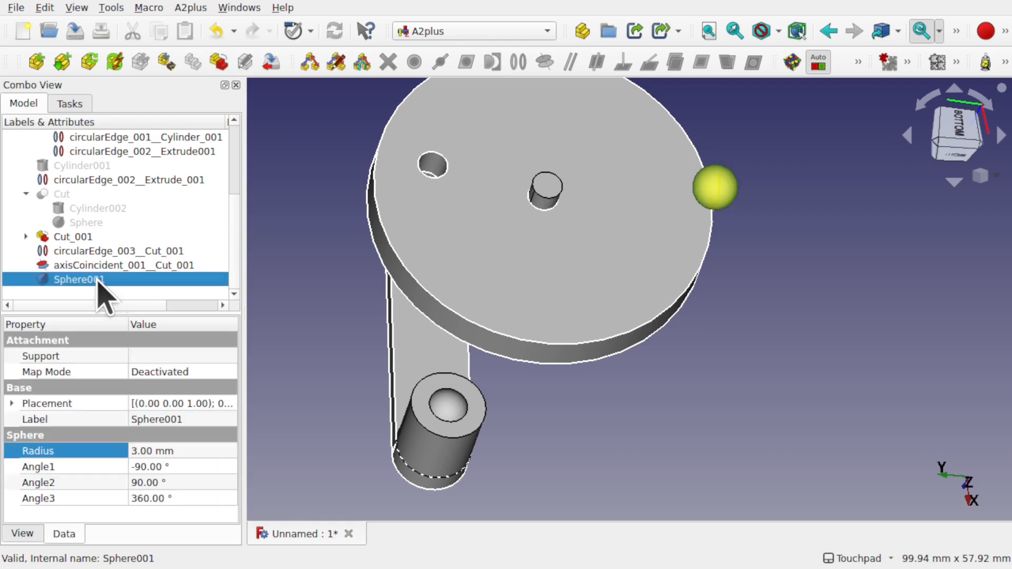
{"action": "middle_click_drag", "start_coordinate": [759, 169], "coordinate": [724, 185], "text": "shift"}
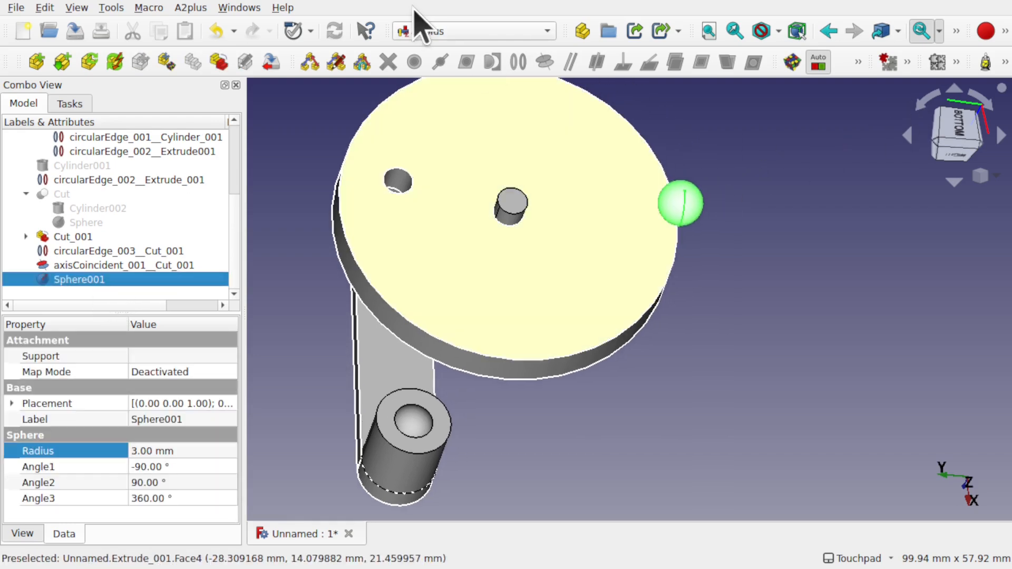
- Switch to the Part workbench, add a cylinder primitive at the sphere, and set its radius to 1 mm
{"action": "left_click", "coordinate": [448, 32]}
{"action": "left_click", "coordinate": [459, 337]}
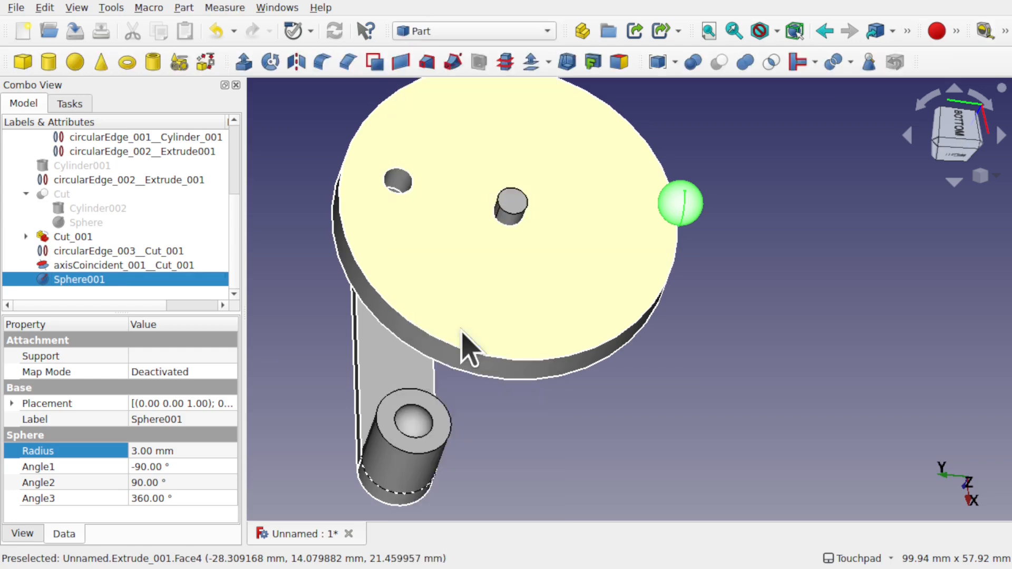
{"action": "left_click", "coordinate": [759, 212]}
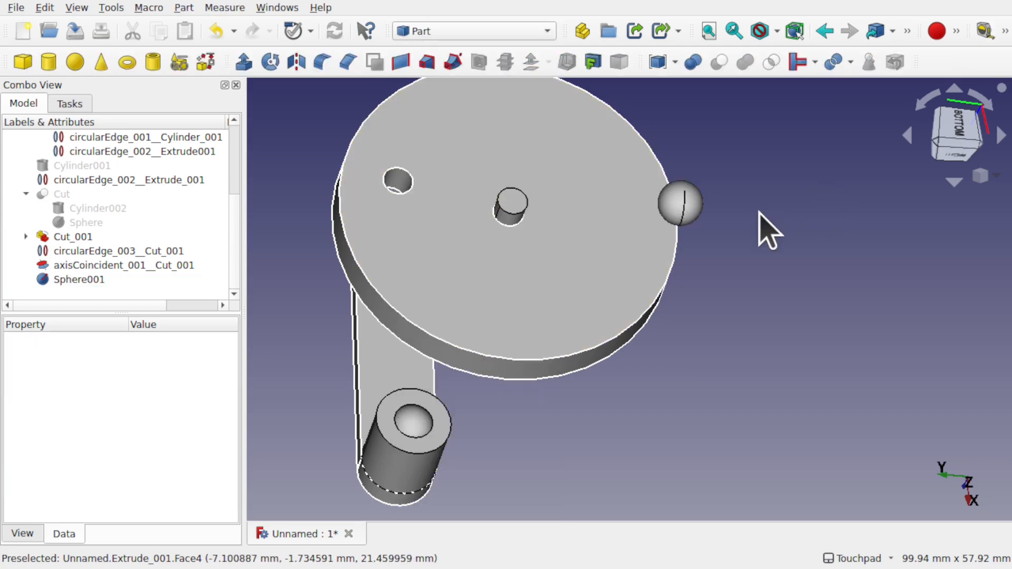
{"action": "middle_click_drag", "start_coordinate": [711, 205], "coordinate": [652, 180], "text": "alt"}
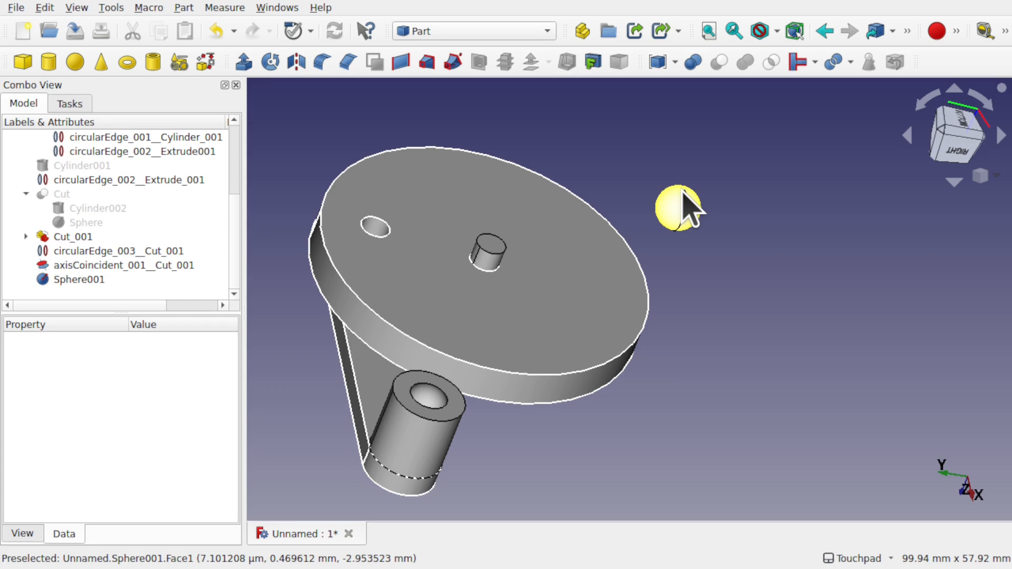
{"action": "left_click", "coordinate": [48, 62]}
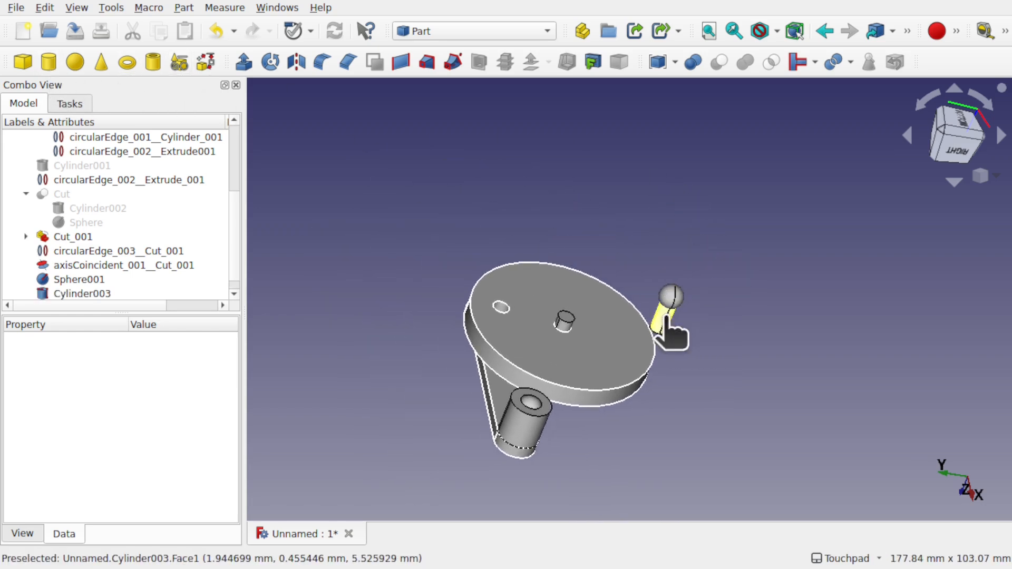
{"action": "left_click", "coordinate": [669, 322]}
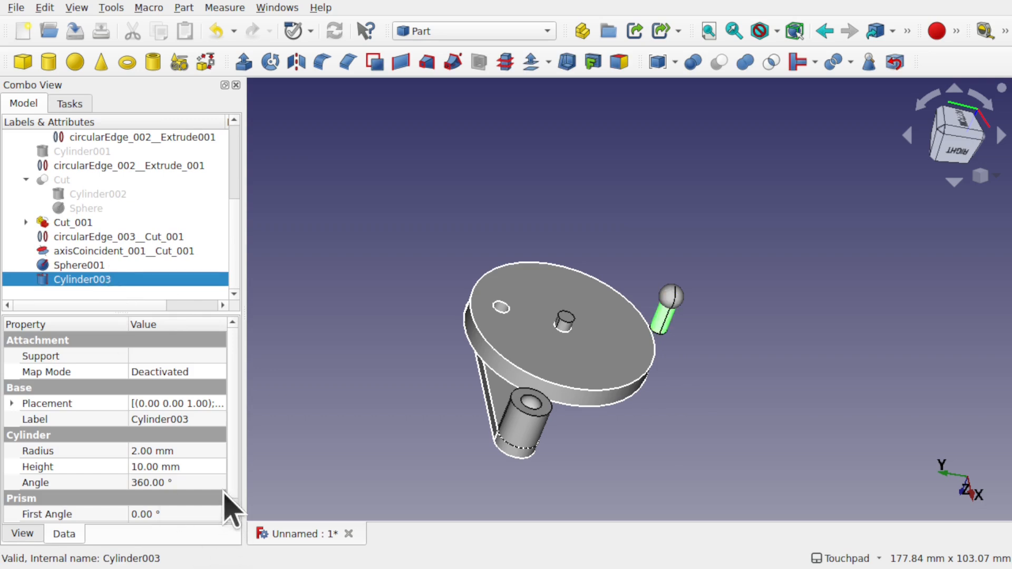
{"action": "left_click", "coordinate": [177, 451]}
{"action": "type", "text": "1"}
{"action": "key", "text": "Return"}
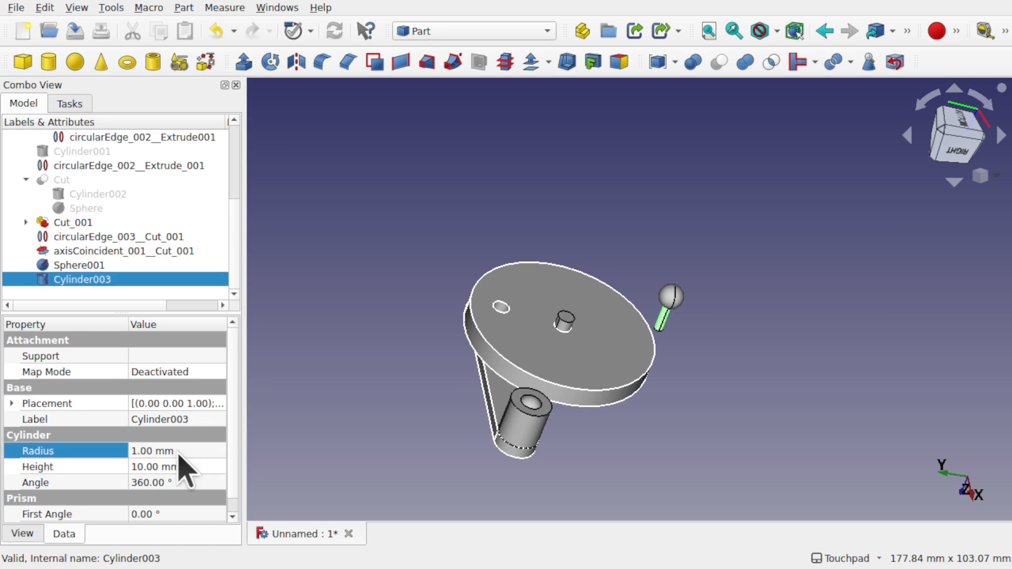
- Set the thin cylinder's height to 30 mm to form the ball's rod
{"action": "scroll", "coordinate": [240, 448], "scroll_direction": "down", "scroll_amount": 1}
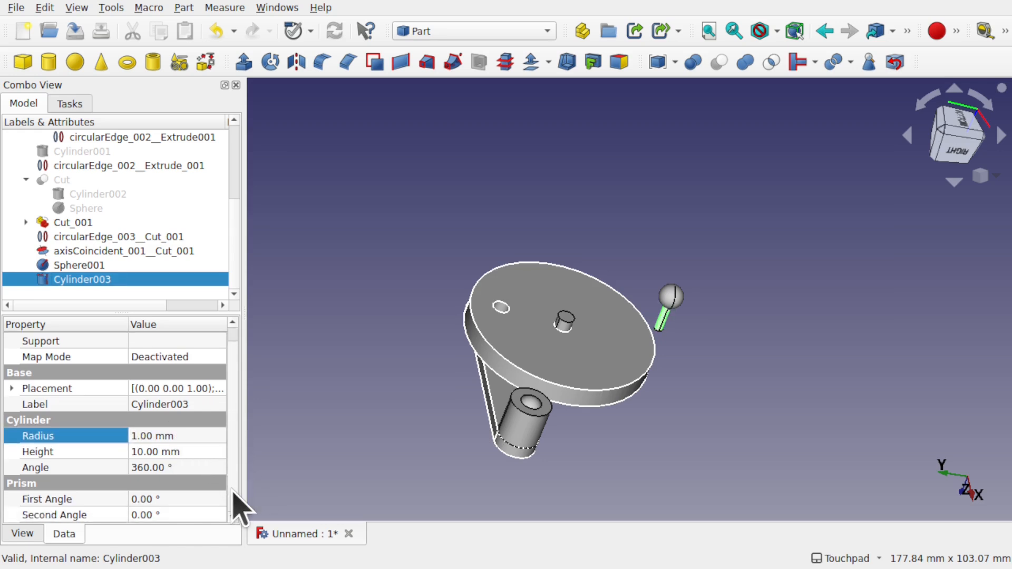
{"action": "left_click", "coordinate": [195, 465]}
{"action": "left_click", "coordinate": [191, 452]}
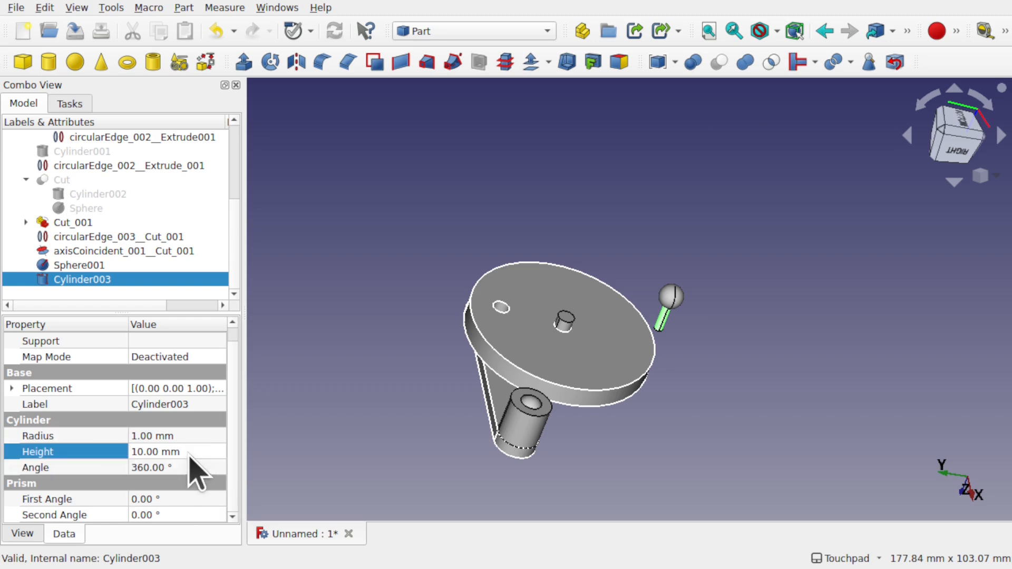
{"action": "type", "text": "30"}
{"action": "key", "text": "Return"}
{"action": "left_click_drag", "start_coordinate": [704, 380], "coordinate": [673, 330], "text": "shift"}
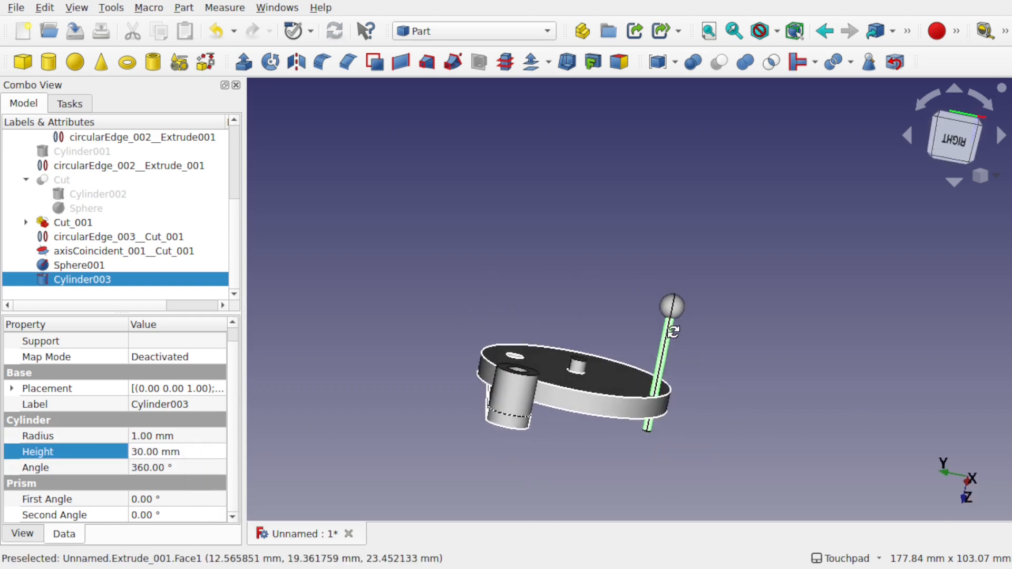
{"action": "scroll", "coordinate": [642, 338], "scroll_direction": "up", "scroll_amount": 4}
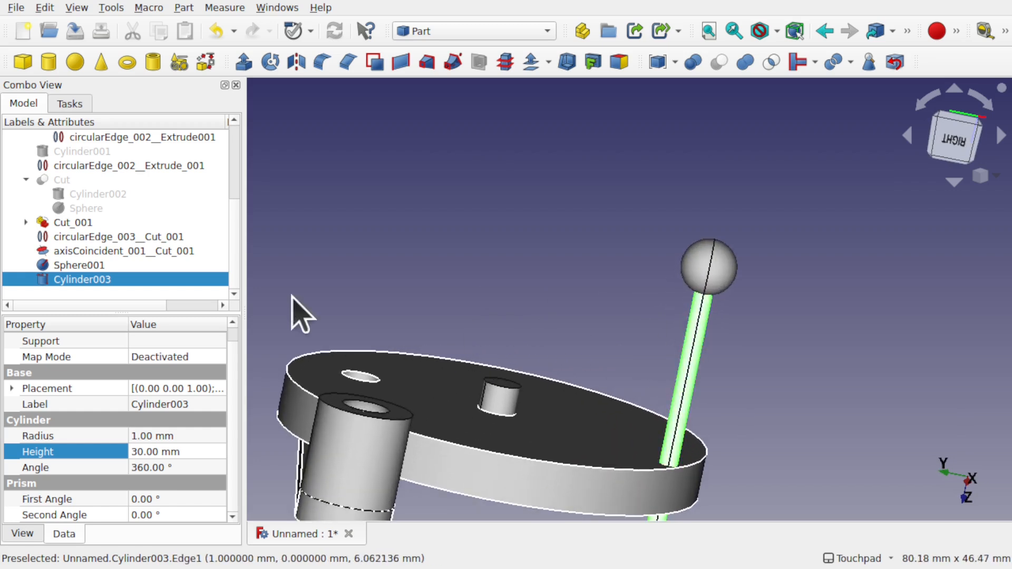
- Fuse the 3 mm sphere and the thin cylinder into one solid with a Boolean union
{"action": "left_click", "coordinate": [98, 266]}
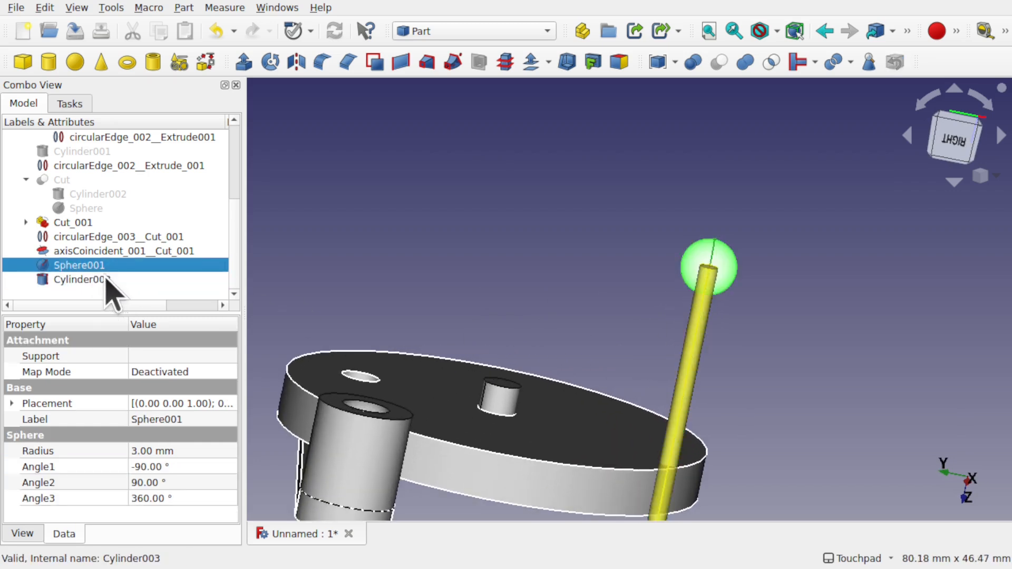
{"action": "left_click", "coordinate": [109, 281], "text": "ctrl"}
{"action": "left_click", "coordinate": [182, 8]}
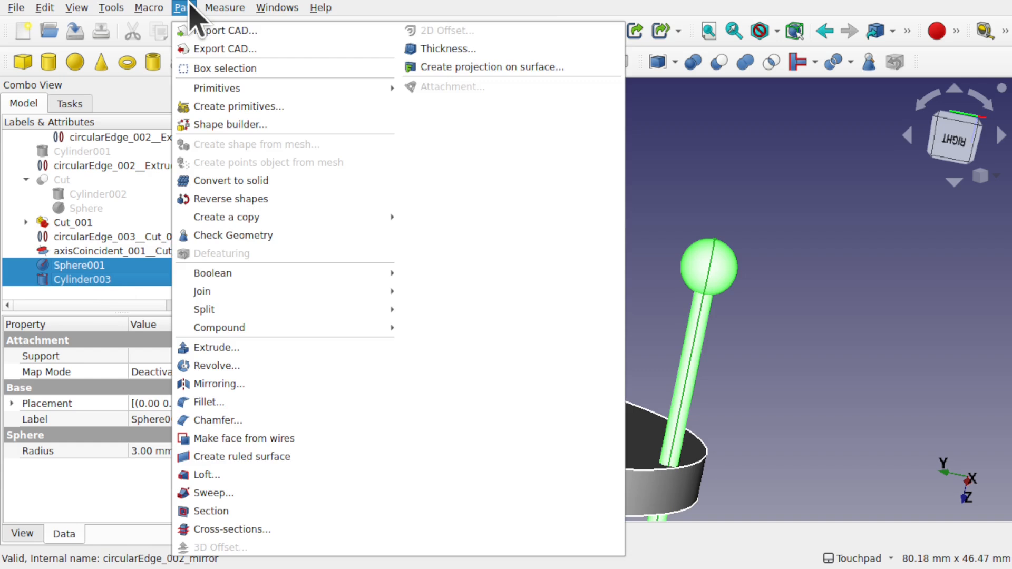
{"action": "mouse_move", "coordinate": [351, 278]}
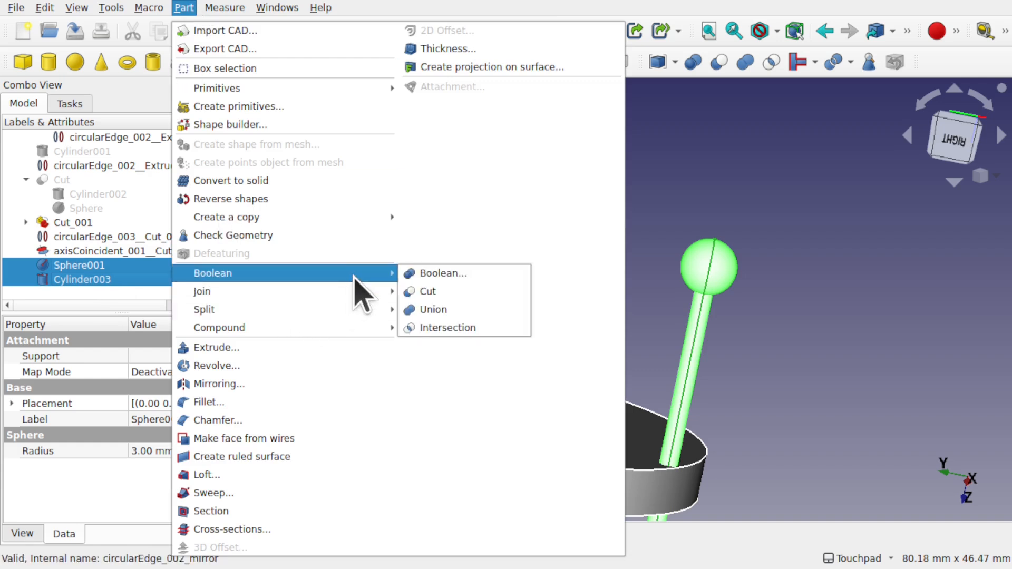
{"action": "left_click", "coordinate": [445, 309]}
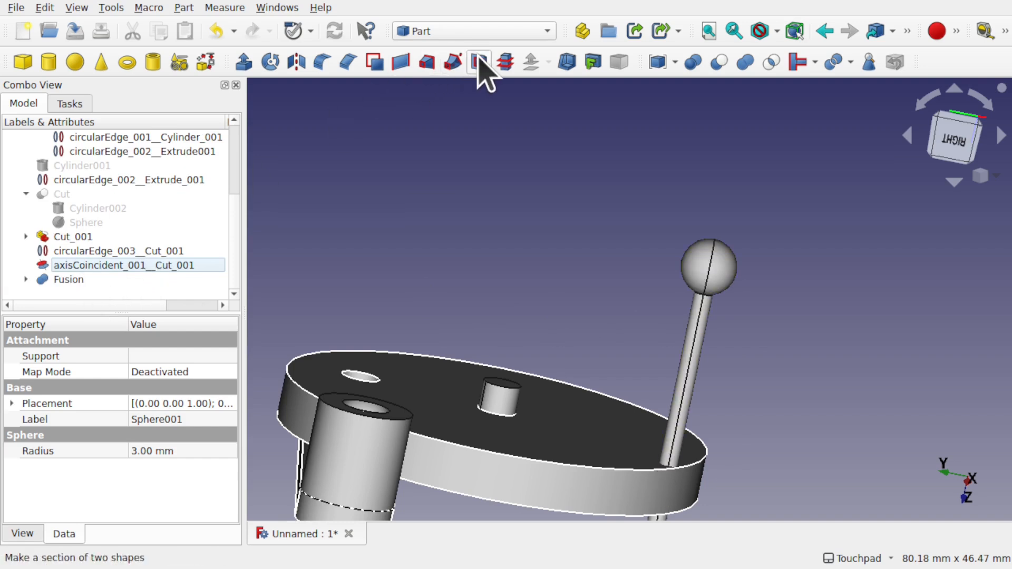
- Switch to the A2plus workbench and convert the fused ball and rod into an A2plus part
{"action": "left_click", "coordinate": [477, 33]}
{"action": "left_click", "coordinate": [453, 32]}
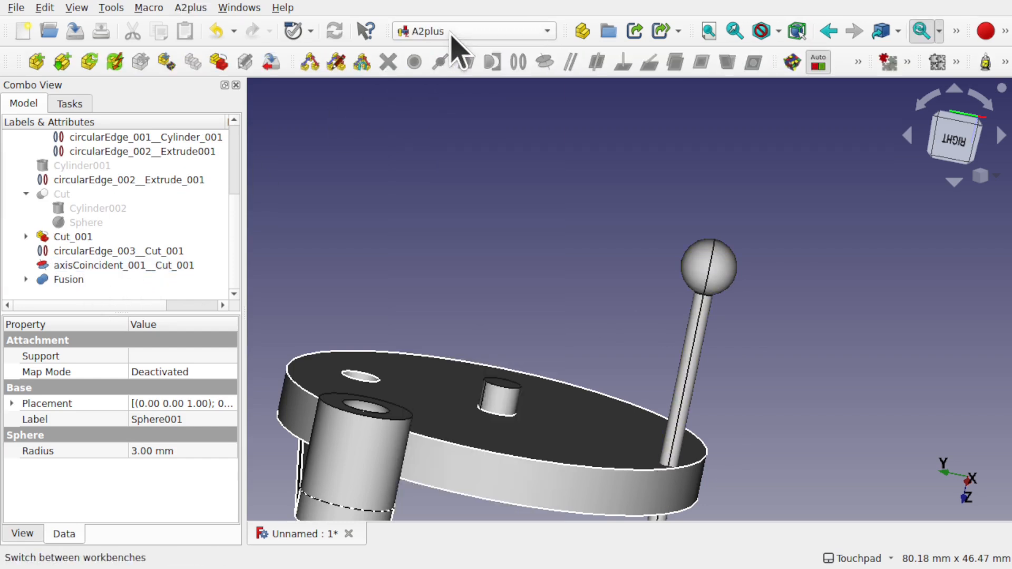
{"action": "left_click", "coordinate": [74, 279]}
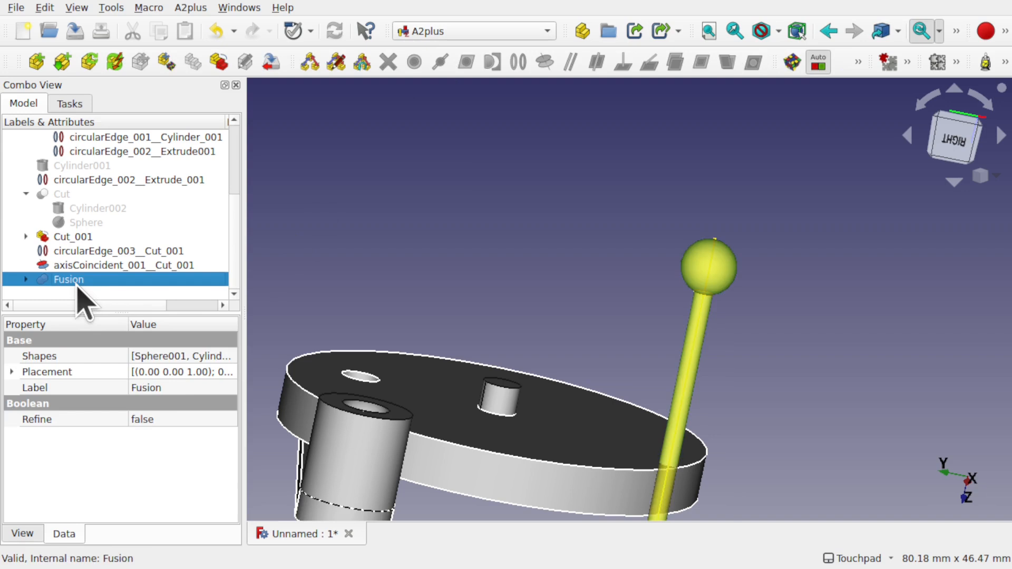
{"action": "left_click", "coordinate": [224, 67]}
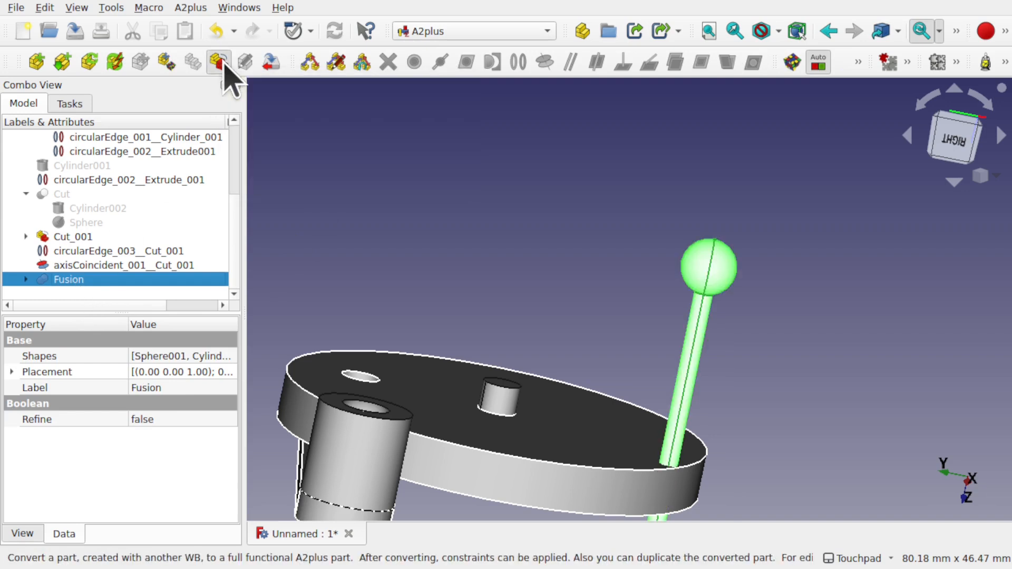
- Constrain the rod's ball to the spherical recess of the cylinder with a sphere-to-sphere centre constraint
{"action": "scroll", "coordinate": [682, 261], "scroll_direction": "down", "scroll_amount": 2}
{"action": "middle_click_drag", "start_coordinate": [682, 262], "coordinate": [621, 325]}
{"action": "left_click", "coordinate": [706, 216]}
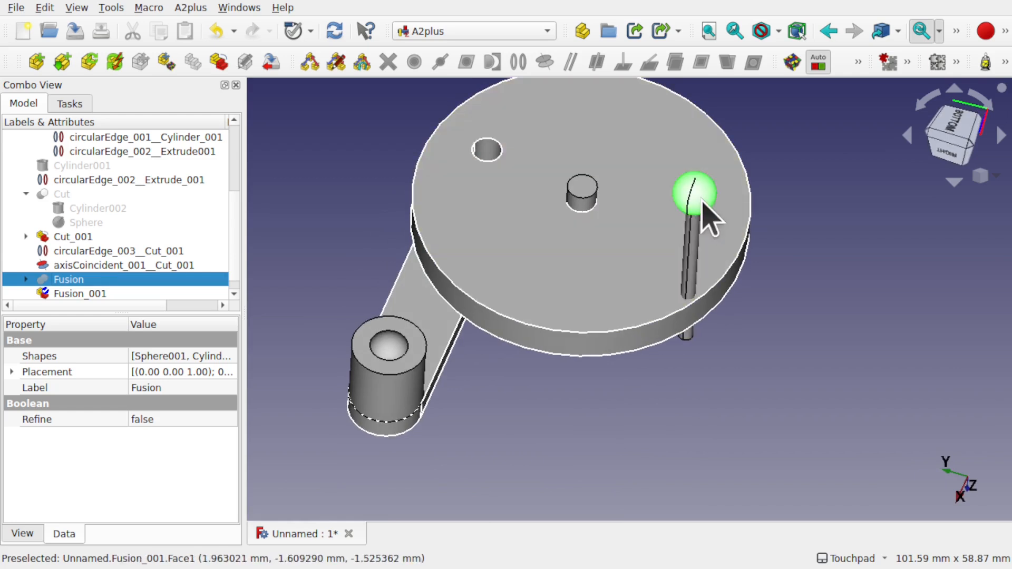
{"action": "left_click", "coordinate": [391, 346], "text": "ctrl"}
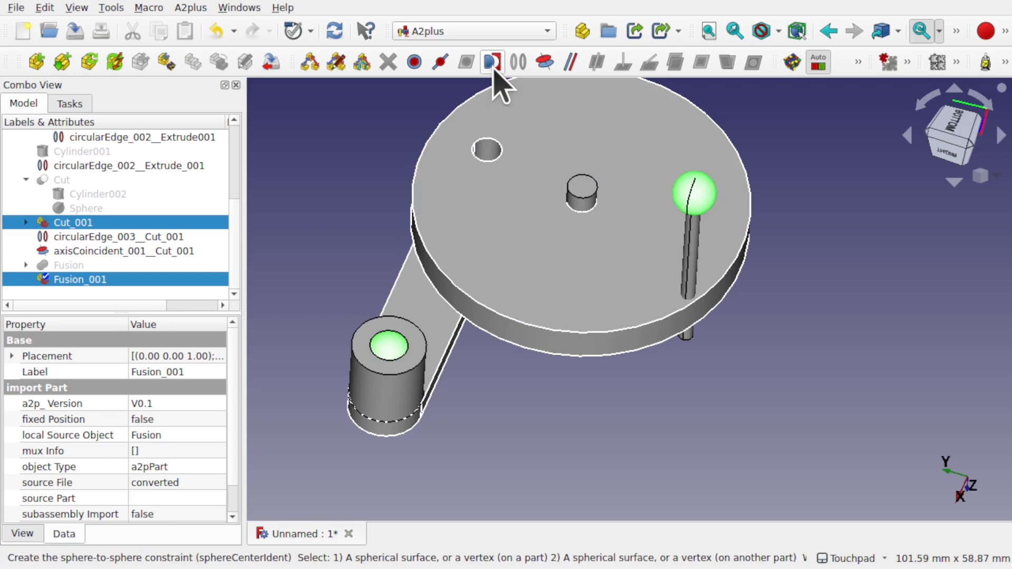
{"action": "left_click", "coordinate": [492, 62]}
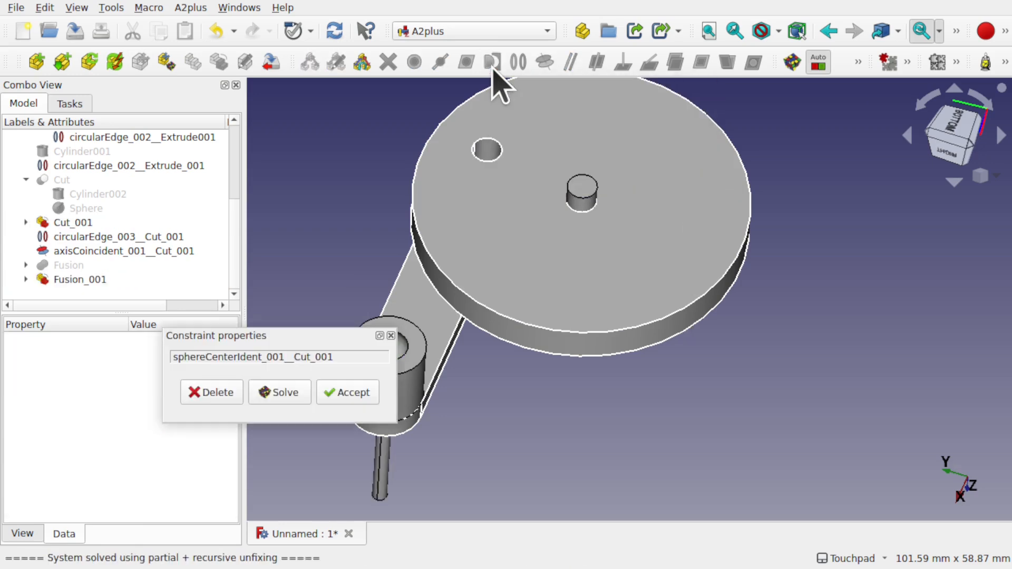
{"action": "left_click", "coordinate": [337, 393]}
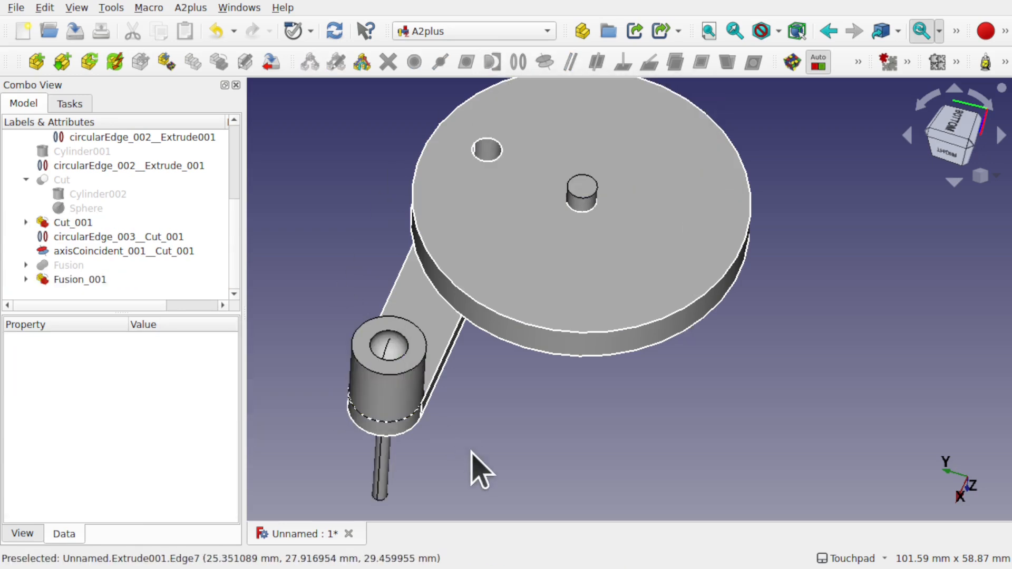
- Rotate the ball-ended rod with Transform so that it points out of the cylinder's open, recessed end
{"action": "middle_click_drag", "start_coordinate": [472, 454], "coordinate": [536, 409], "text": "alt"}
{"action": "middle_click_drag", "start_coordinate": [581, 356], "coordinate": [682, 242], "text": "shift"}
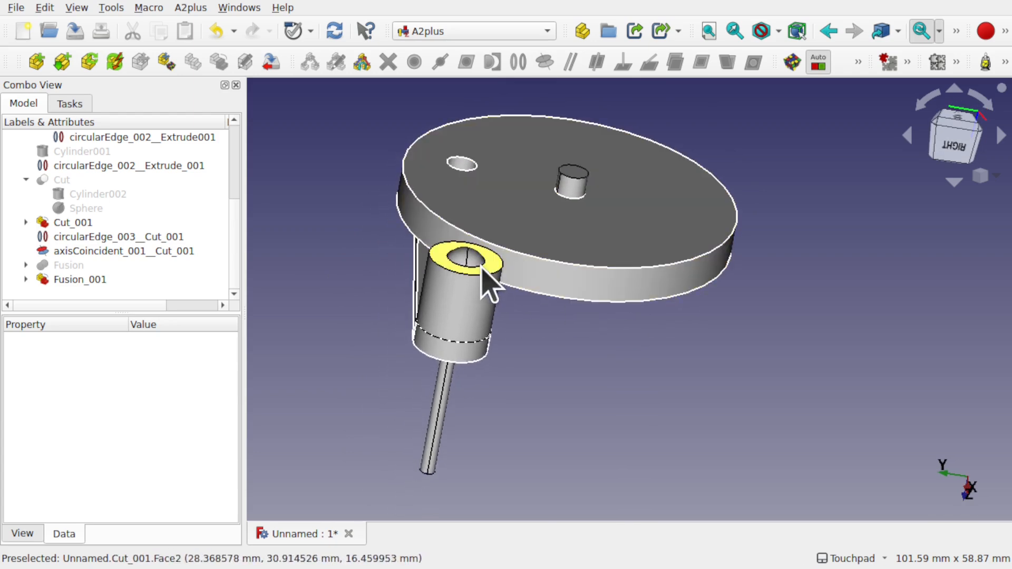
{"action": "middle_click_drag", "start_coordinate": [546, 269], "coordinate": [396, 266], "text": "alt"}
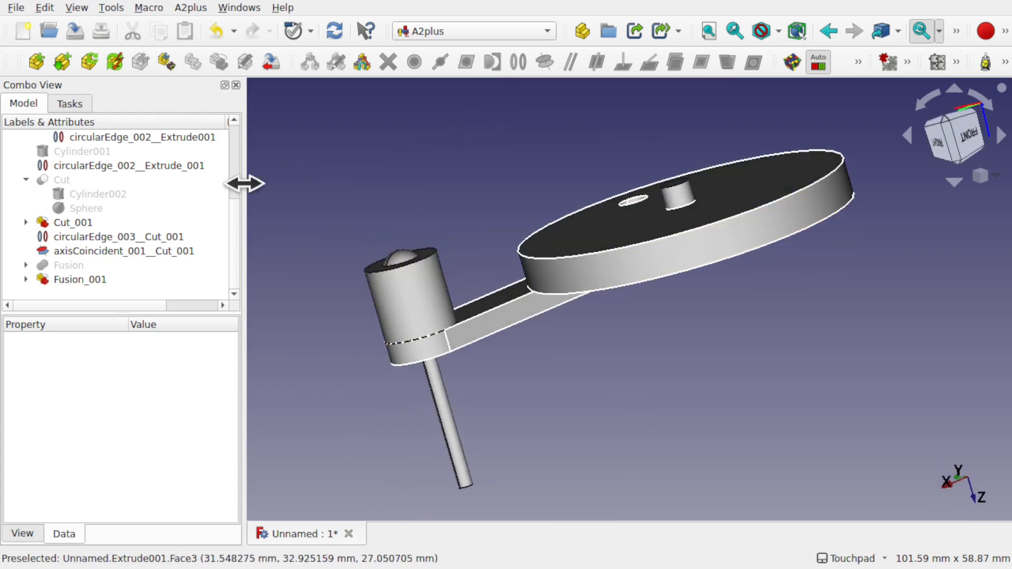
{"action": "left_click", "coordinate": [90, 281]}
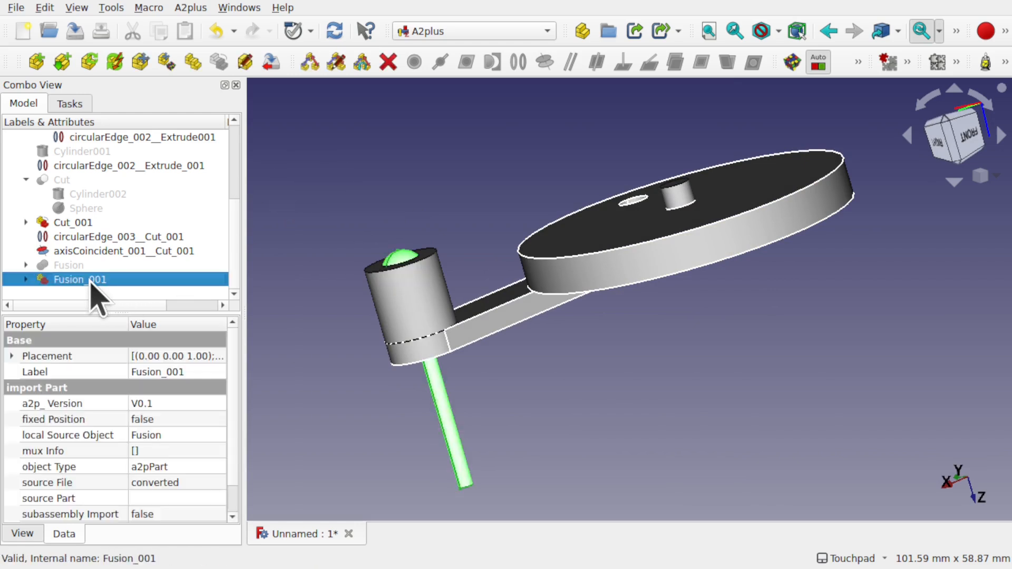
{"action": "right_click", "coordinate": [91, 283]}
{"action": "left_click", "coordinate": [182, 23]}
{"action": "middle_click_drag", "start_coordinate": [461, 284], "coordinate": [573, 266], "text": "shift"}
{"action": "left_click_drag", "start_coordinate": [591, 303], "coordinate": [703, 293], "text": "shift"}
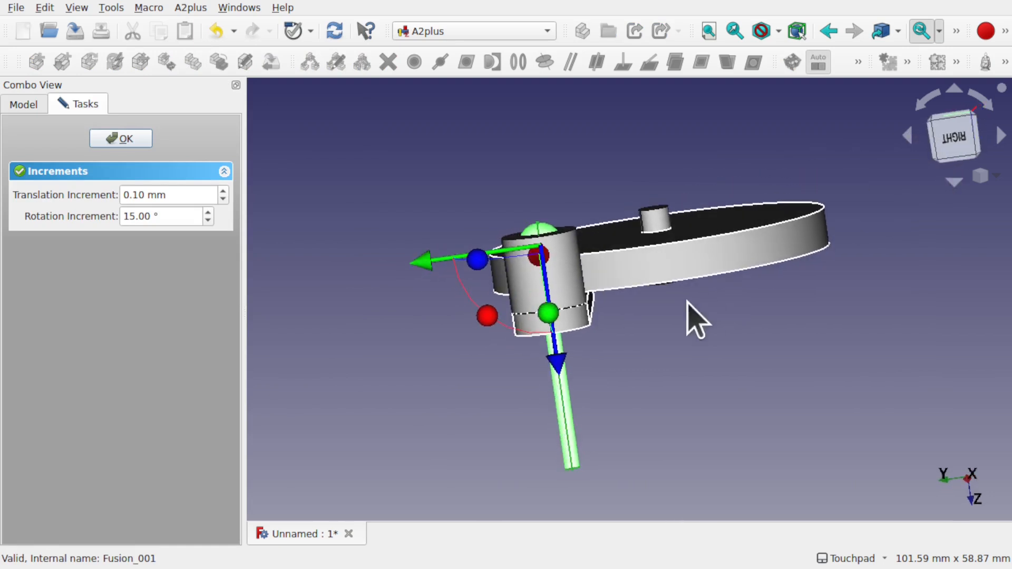
{"action": "left_click_drag", "start_coordinate": [554, 305], "coordinate": [363, 303], "text": "shift"}
{"action": "left_click_drag", "start_coordinate": [556, 316], "coordinate": [529, 101]}
{"action": "left_click_drag", "start_coordinate": [547, 187], "coordinate": [791, 370]}
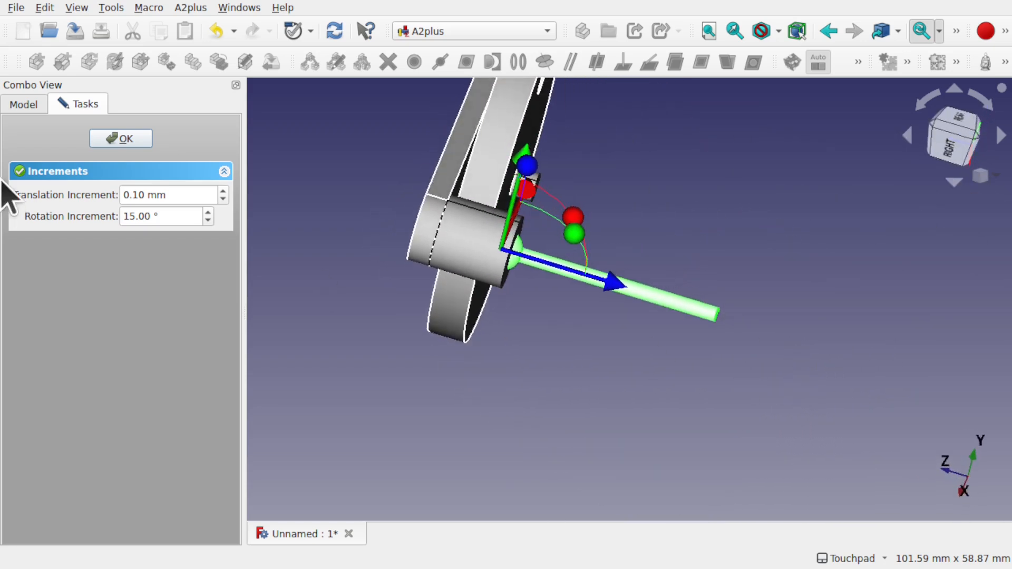
{"action": "left_click", "coordinate": [126, 143]}
- Try to move the link under its constraints, and undo the move
{"action": "left_click_drag", "start_coordinate": [612, 195], "coordinate": [779, 365], "text": "shift"}
{"action": "scroll", "coordinate": [599, 294], "scroll_direction": "down", "scroll_amount": 4}
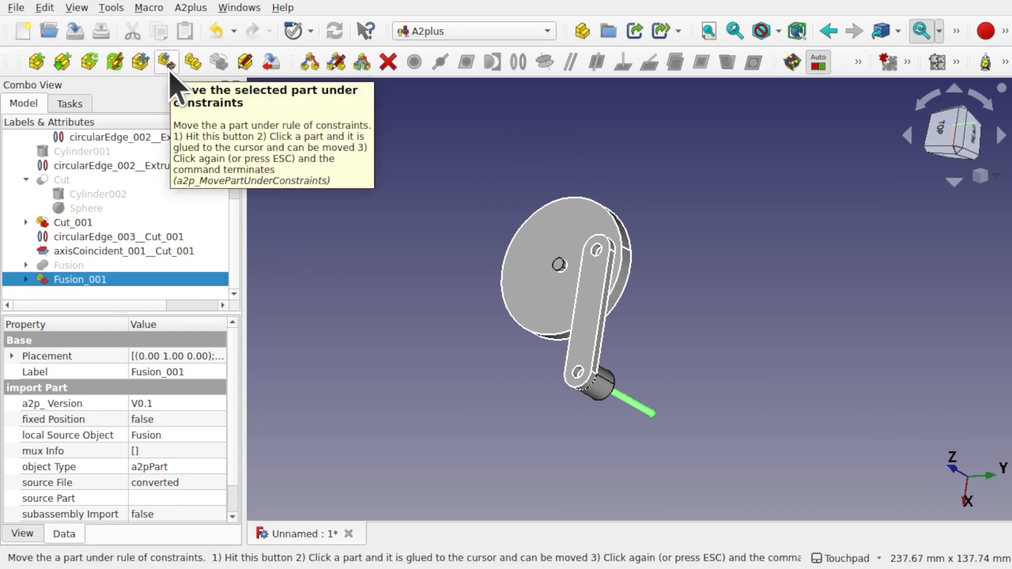
{"action": "left_click", "coordinate": [170, 72]}
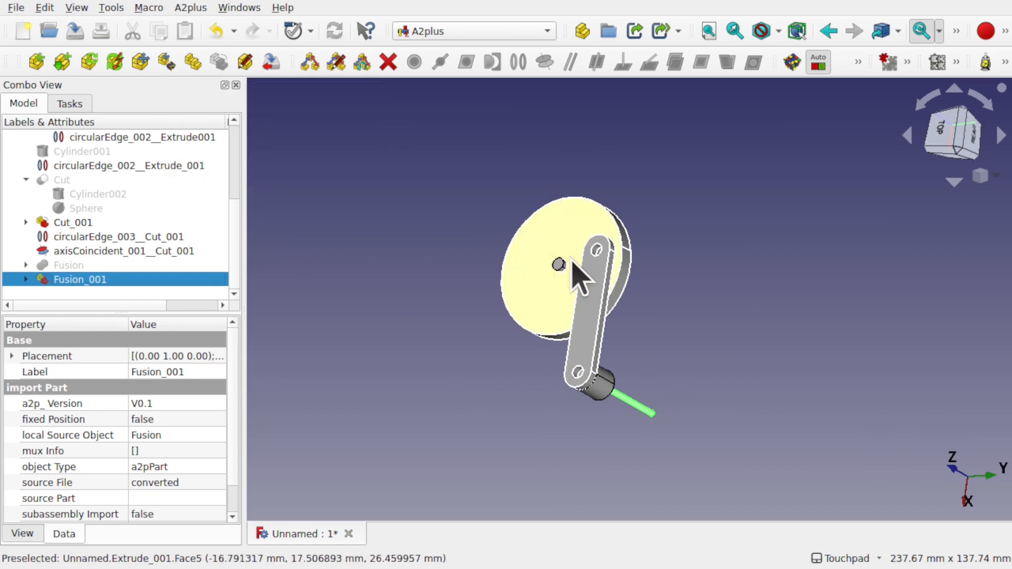
{"action": "left_click", "coordinate": [595, 297]}
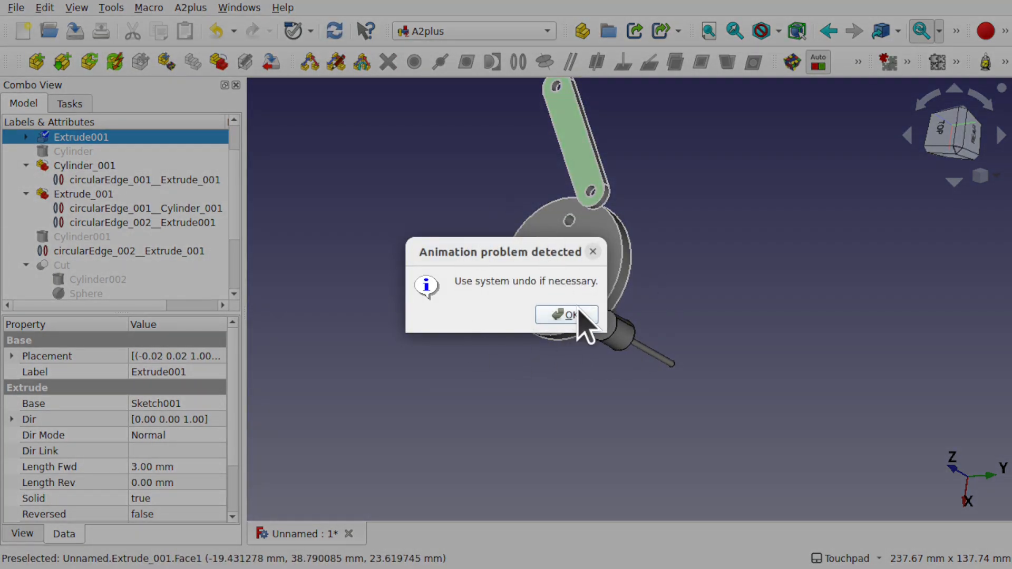
{"action": "left_click", "coordinate": [568, 316]}
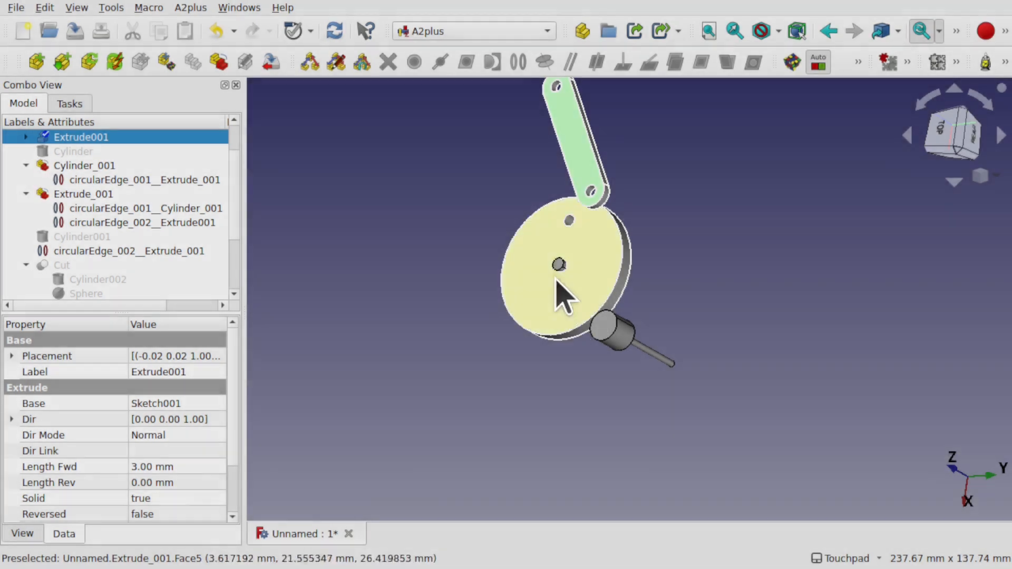
{"action": "key", "text": "ctrl+z"}
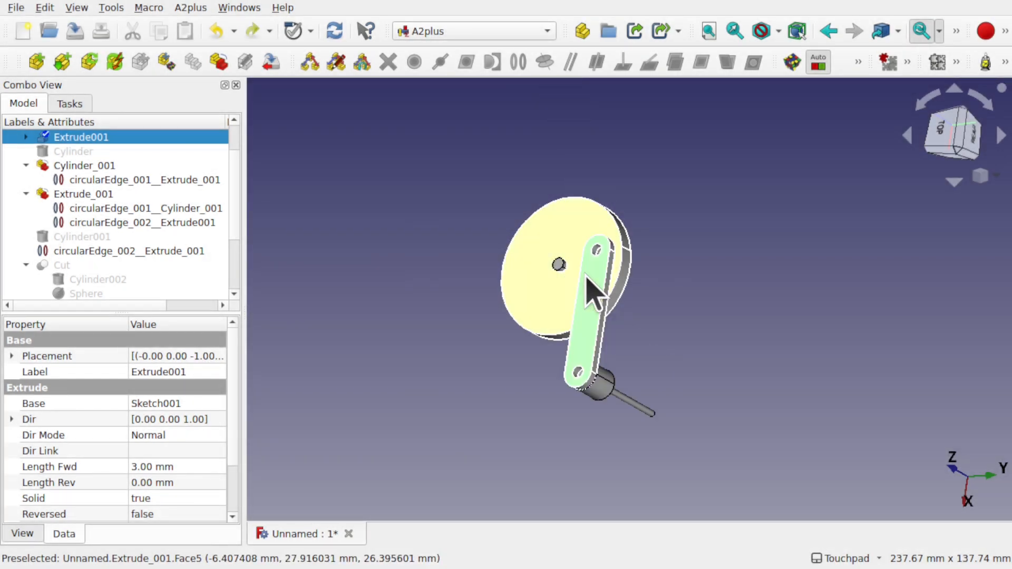
- Swing the link under its constraints so that it extends outward from the disc, and check the attached cylinder and rod
{"action": "middle_click_drag", "start_coordinate": [591, 304], "coordinate": [645, 345], "text": "alt"}
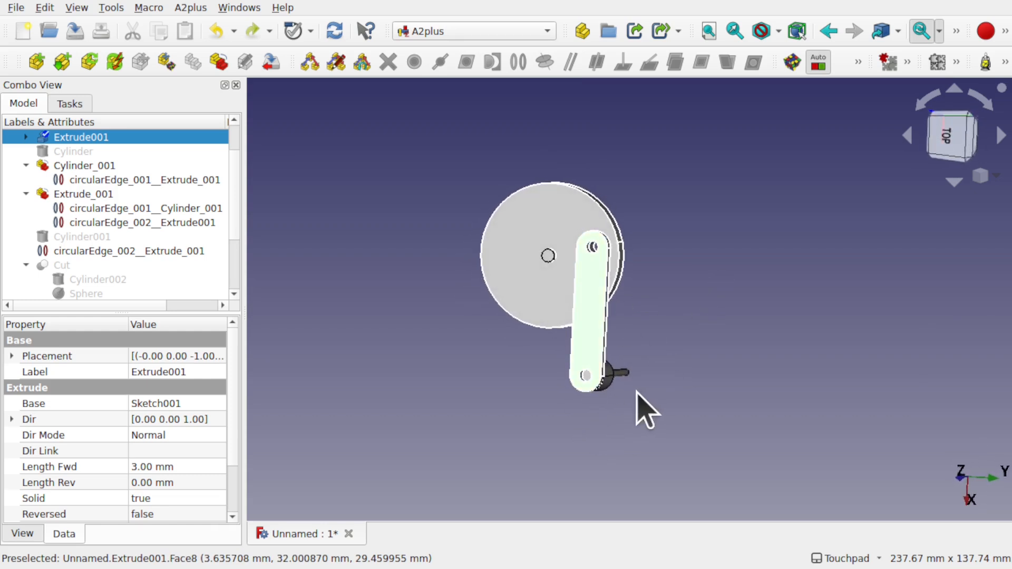
{"action": "scroll", "coordinate": [562, 339], "scroll_direction": "up", "scroll_amount": 2}
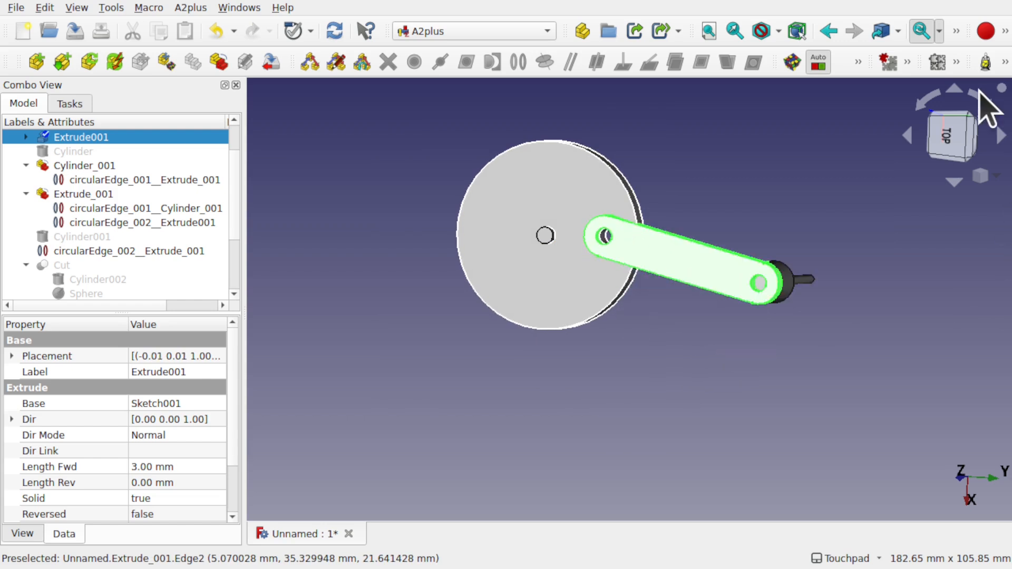
{"action": "left_click_drag", "start_coordinate": [747, 189], "coordinate": [664, 232], "text": "alt"}
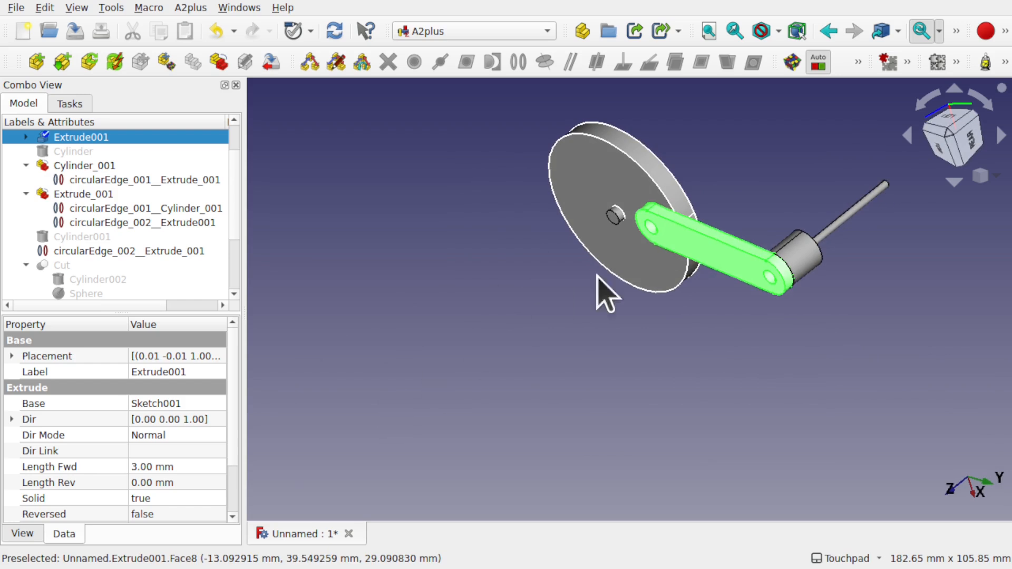
{"action": "left_click", "coordinate": [862, 136]}
{"action": "left_click_drag", "start_coordinate": [602, 244], "coordinate": [789, 208], "text": "alt"}
{"action": "left_click_drag", "start_coordinate": [789, 208], "coordinate": [664, 225], "text": "shift"}
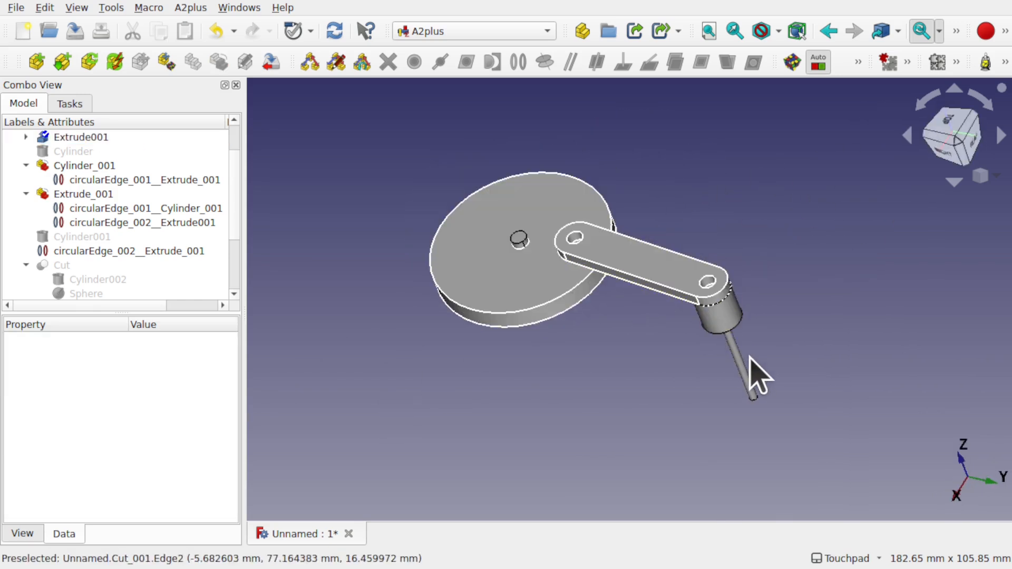
{"action": "left_click", "coordinate": [743, 375]}
{"action": "left_click_drag", "start_coordinate": [743, 375], "coordinate": [710, 282], "text": "shift"}
{"action": "left_click_drag", "start_coordinate": [635, 304], "coordinate": [754, 234], "text": "shift"}
- Set the height of the cylinder inside the ball-and-rod fusion to 50 mm
{"action": "left_click", "coordinate": [663, 359]}
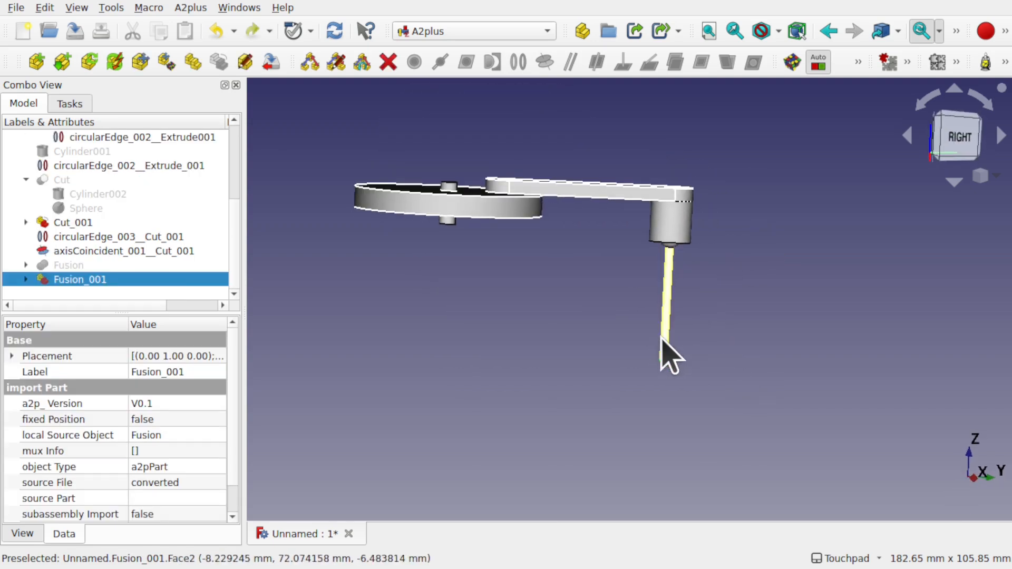
{"action": "left_click", "coordinate": [26, 280]}
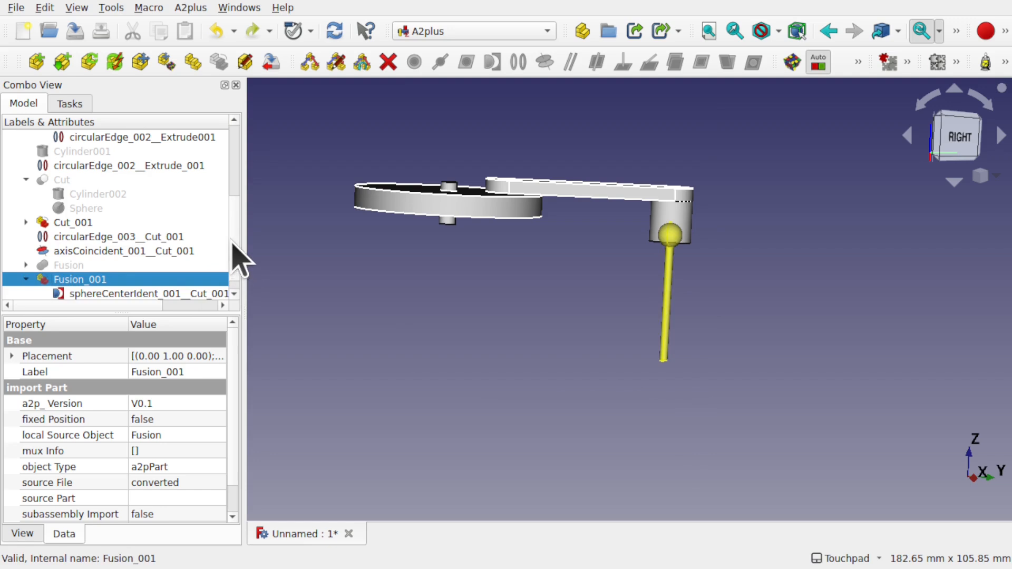
{"action": "scroll", "coordinate": [237, 289], "scroll_direction": "down", "scroll_amount": 1}
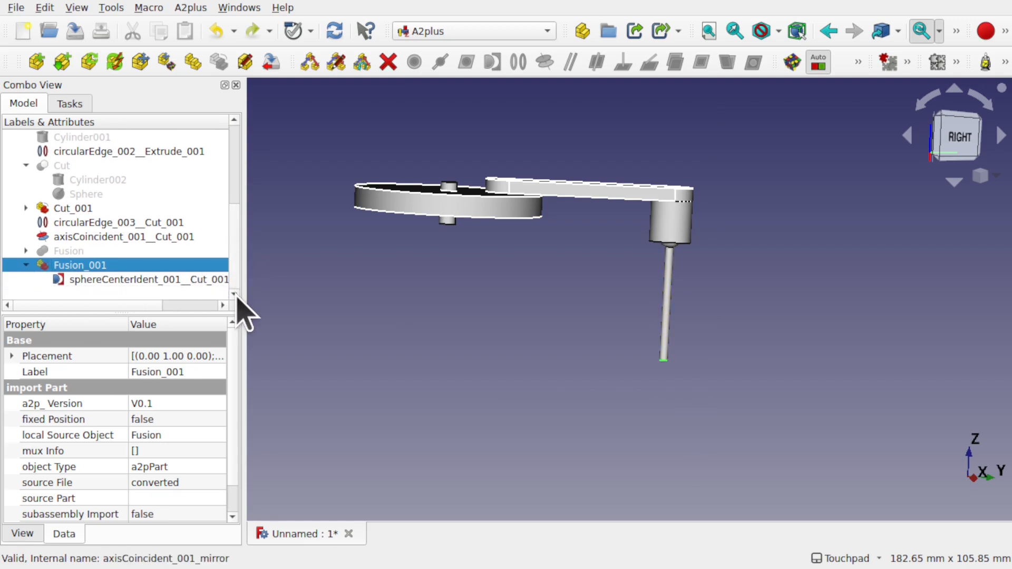
{"action": "left_click", "coordinate": [26, 251]}
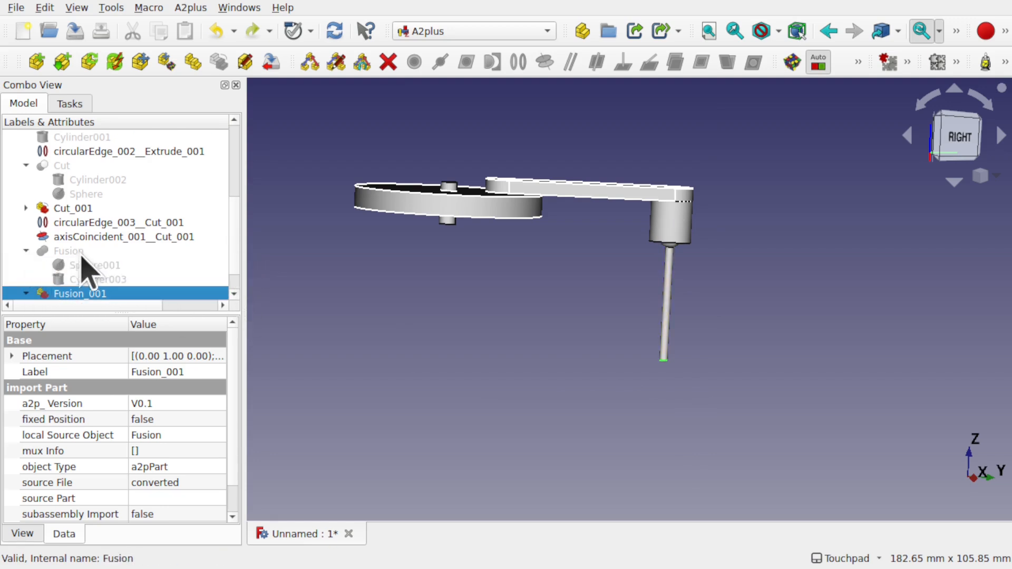
{"action": "left_click", "coordinate": [105, 278]}
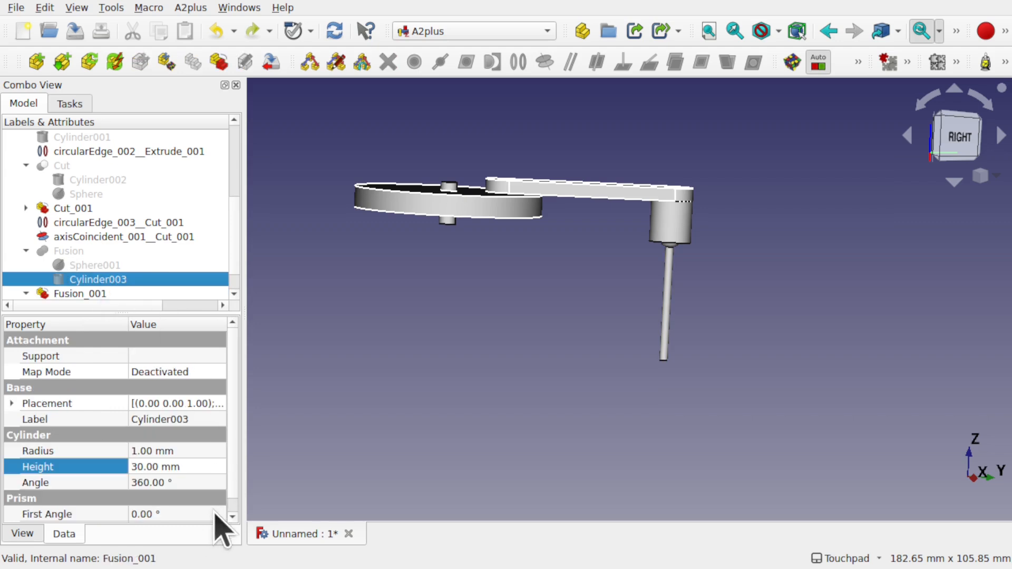
{"action": "left_click", "coordinate": [179, 467]}
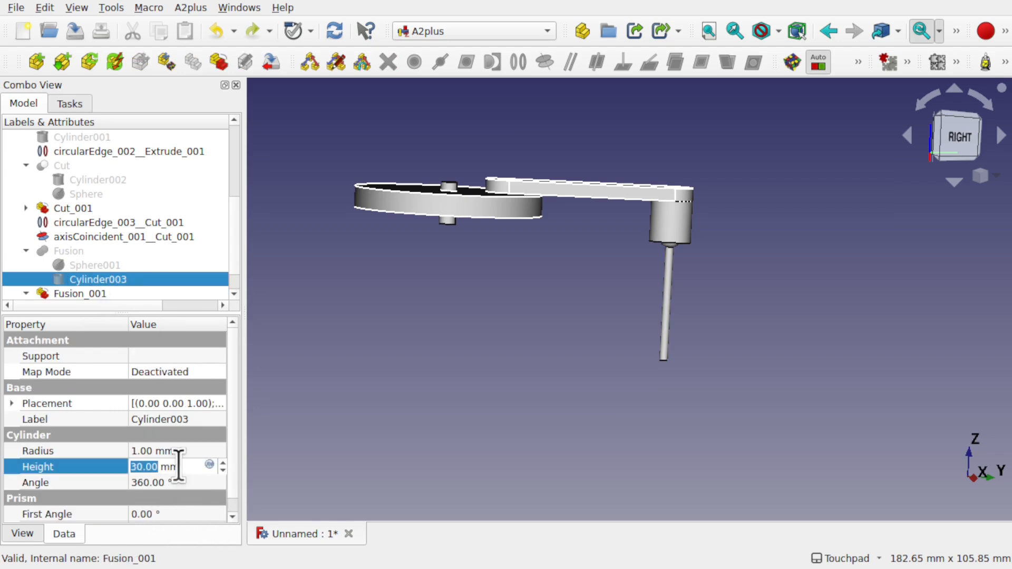
{"action": "key", "text": "Return"}
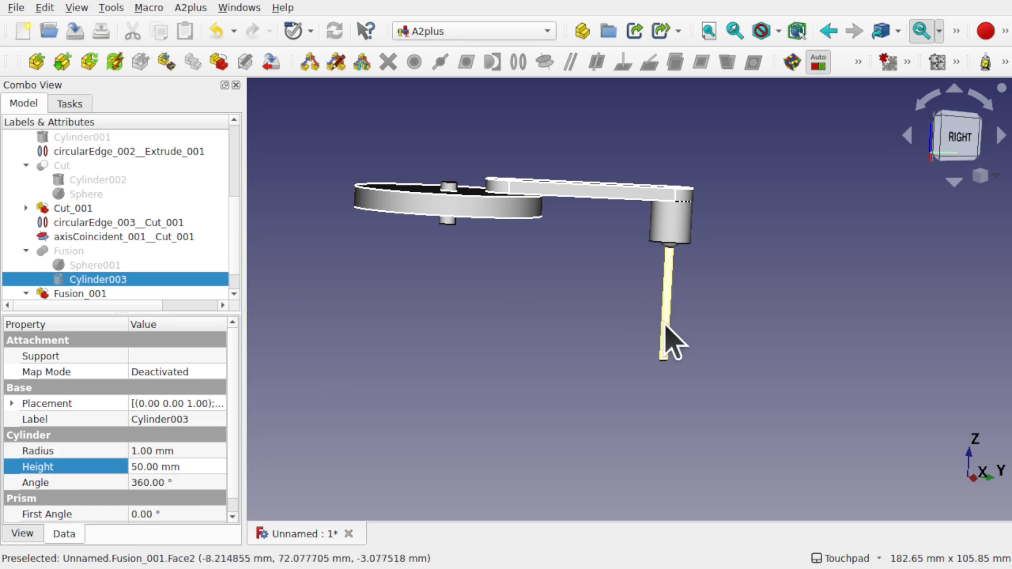
- Update only the selected ball-ended rod in the assembly from its edited source shape
{"action": "left_click", "coordinate": [667, 337]}
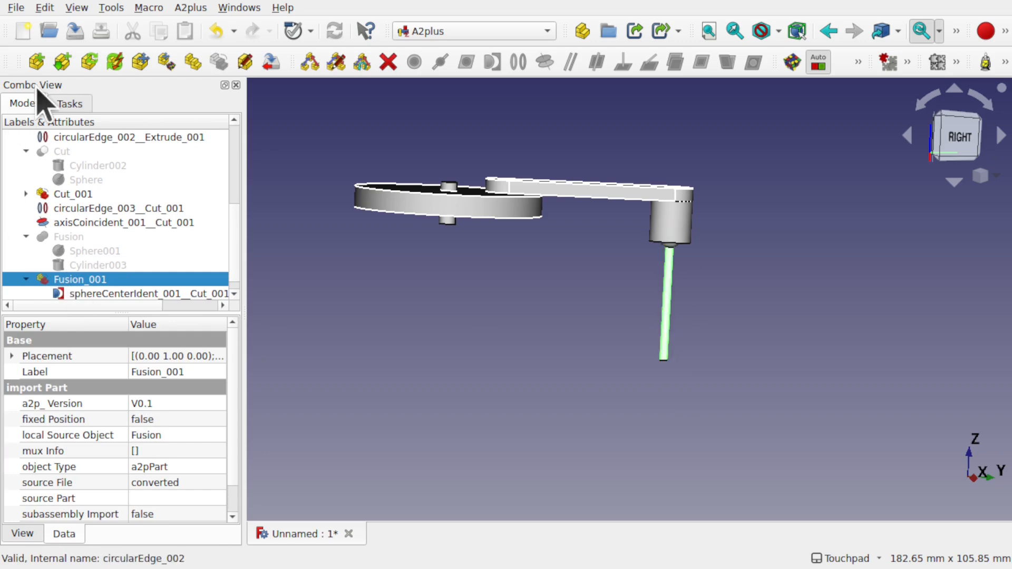
{"action": "left_click", "coordinate": [90, 62]}
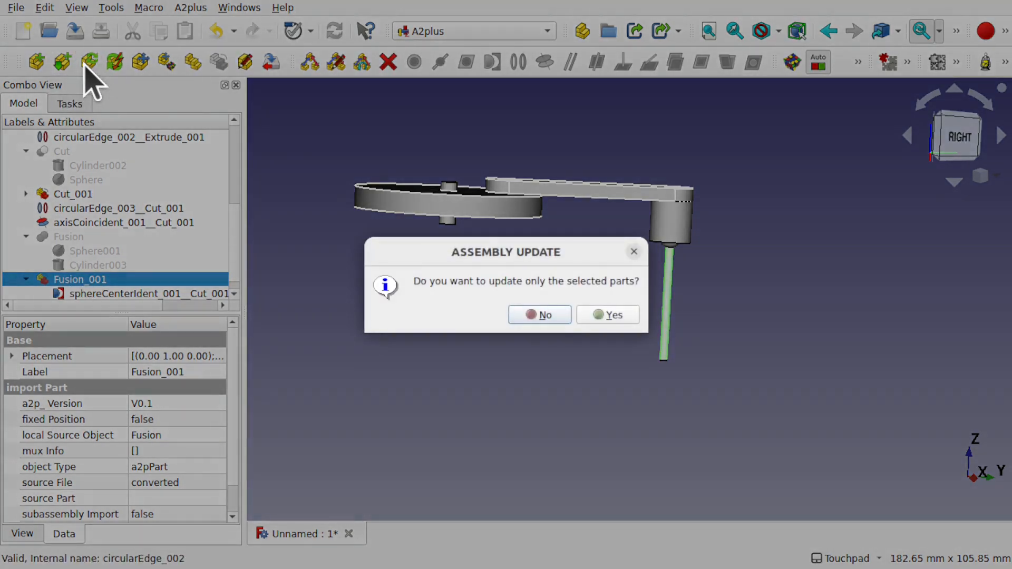
{"action": "left_click", "coordinate": [613, 315]}
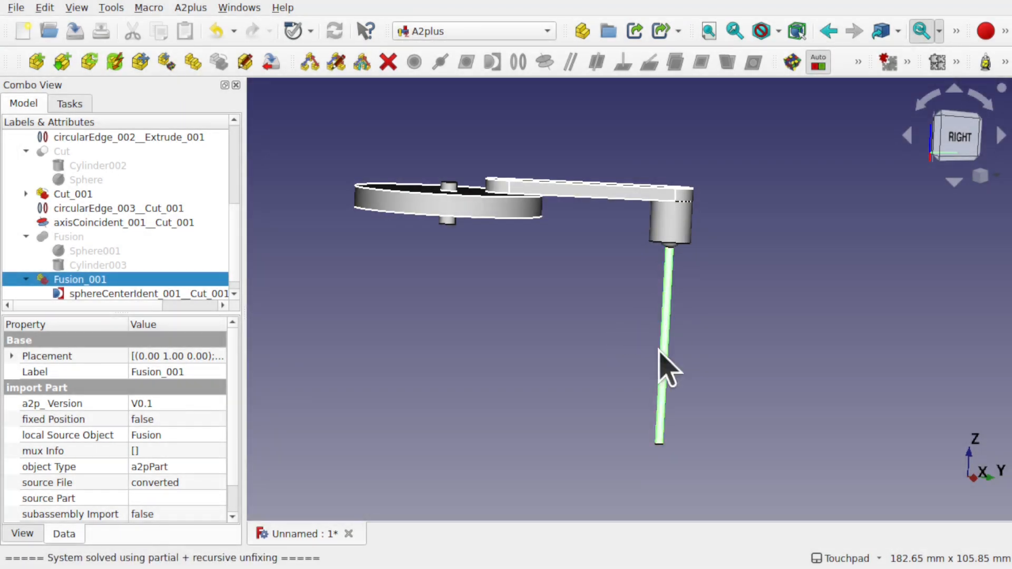
- Duplicate the recessed cylinder and place the copy in the free space below the disc
{"action": "left_click_drag", "start_coordinate": [691, 344], "coordinate": [669, 368], "text": "alt"}
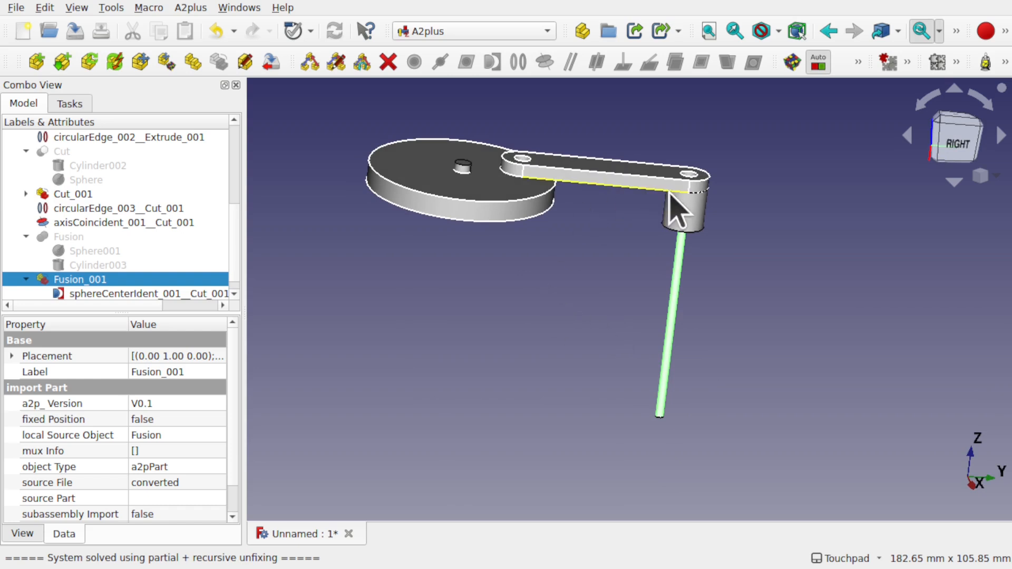
{"action": "left_click", "coordinate": [684, 226]}
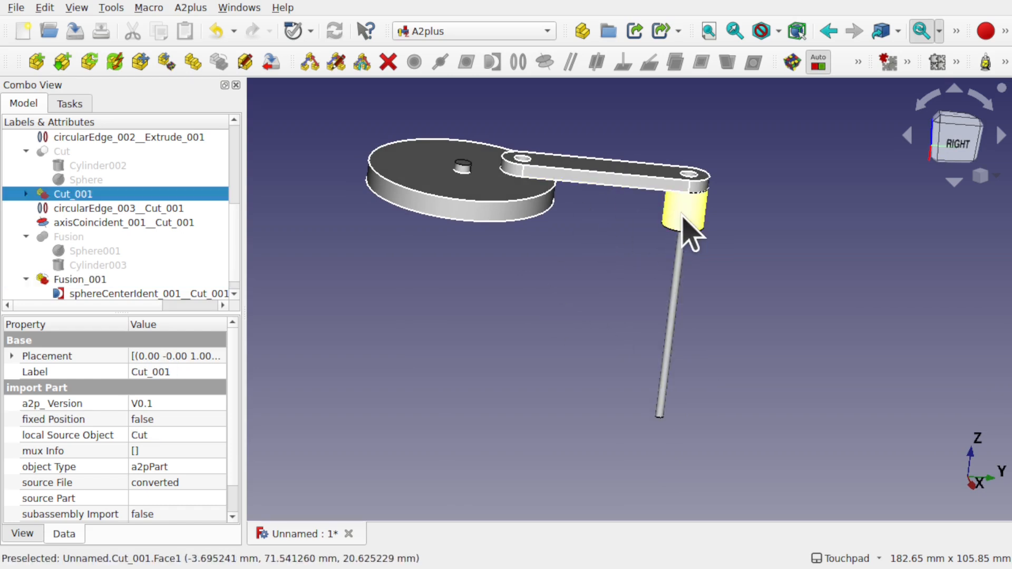
{"action": "left_click", "coordinate": [193, 62]}
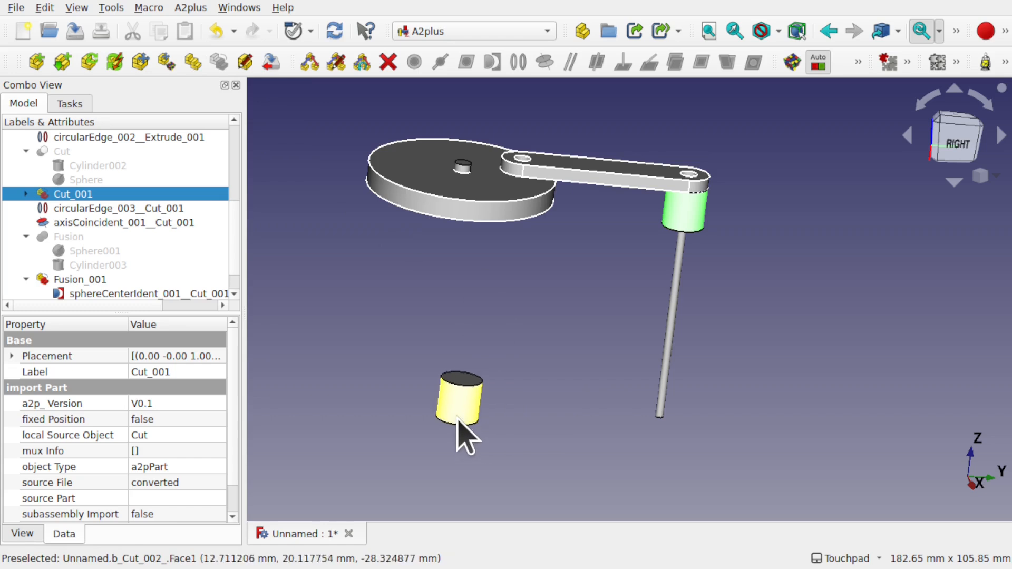
{"action": "left_click", "coordinate": [545, 421]}
- Duplicate the ball-ended rod and place the copy between the original rod and the duplicated cylinder
{"action": "left_click_drag", "start_coordinate": [671, 361], "coordinate": [596, 305], "text": "alt"}
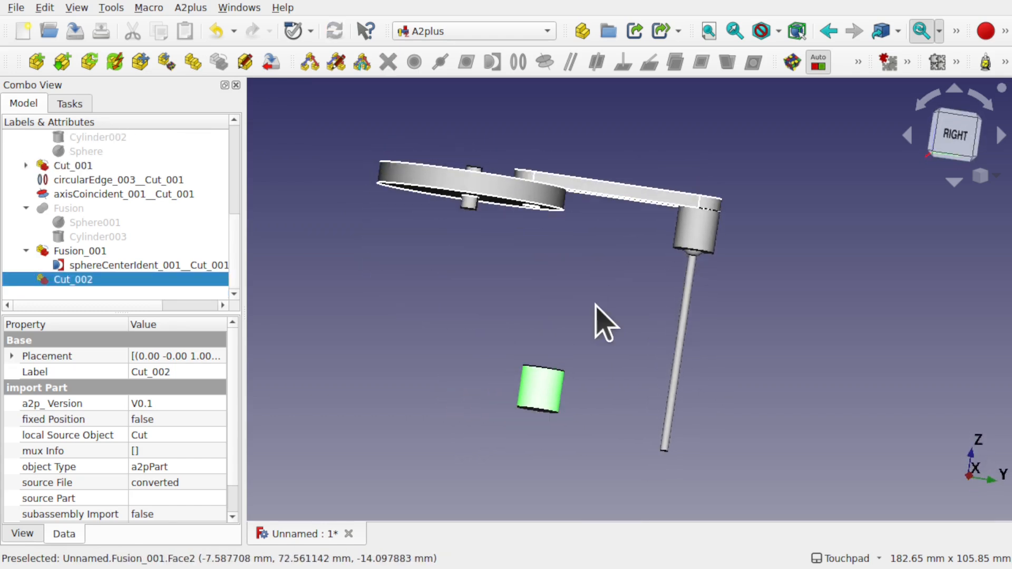
{"action": "left_click", "coordinate": [687, 303]}
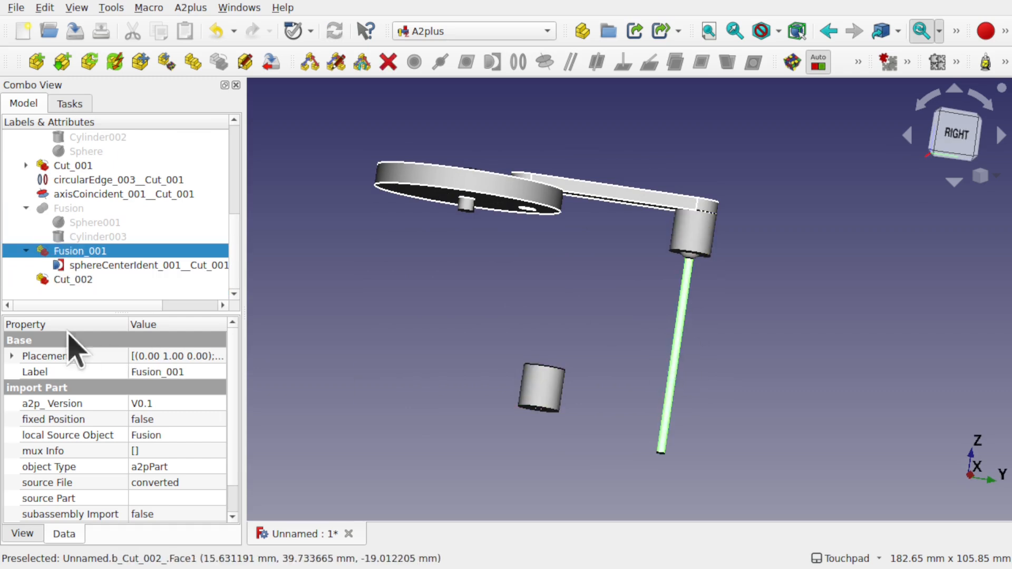
{"action": "left_click", "coordinate": [192, 60]}
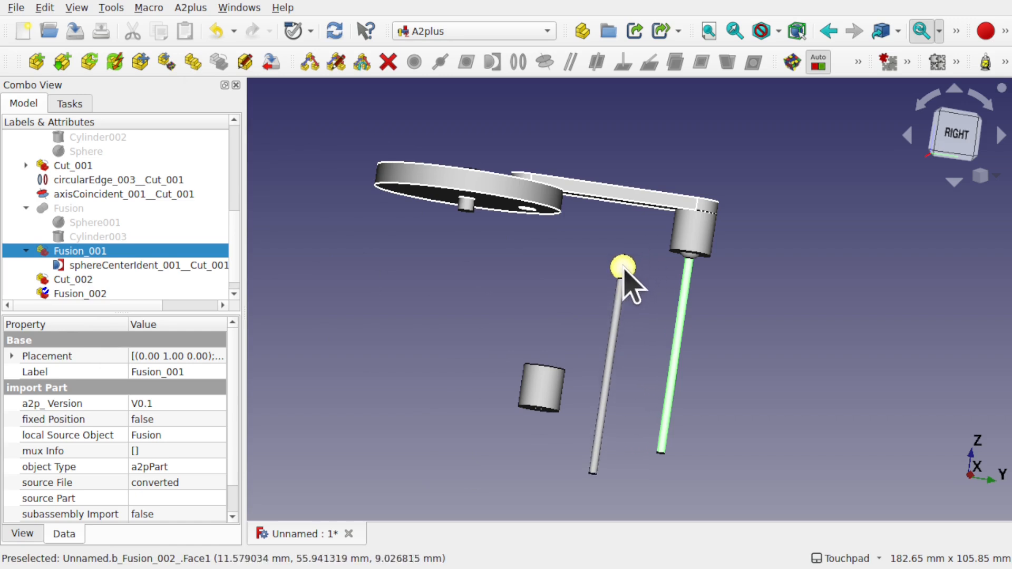
{"action": "left_click", "coordinate": [625, 270]}
{"action": "scroll", "coordinate": [647, 390], "scroll_direction": "down", "scroll_amount": 2}
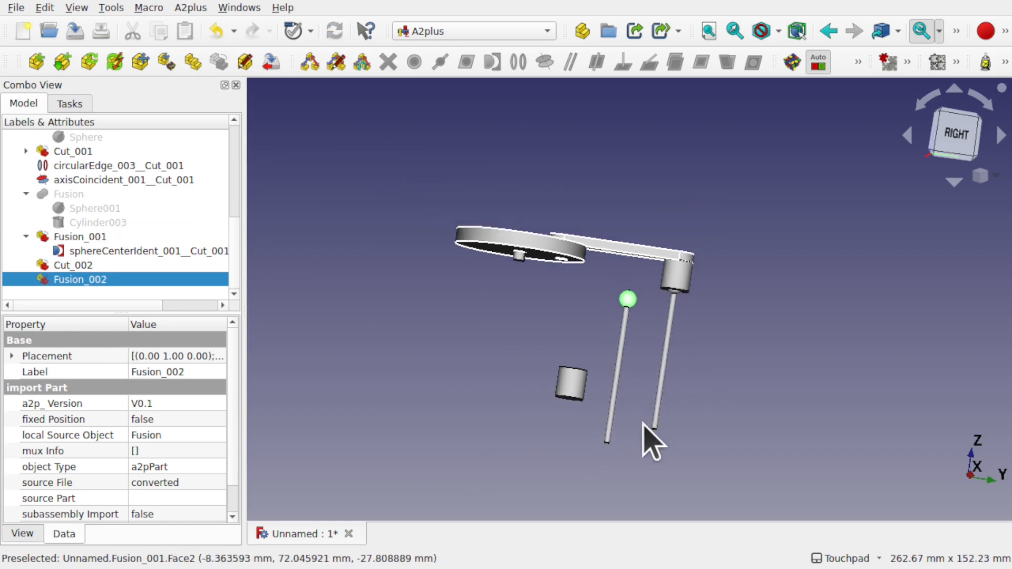
- Join the free ends of the two ball-ended rods with a circular edge constraint, setting its direction to opposed
{"action": "key", "text": "5"}
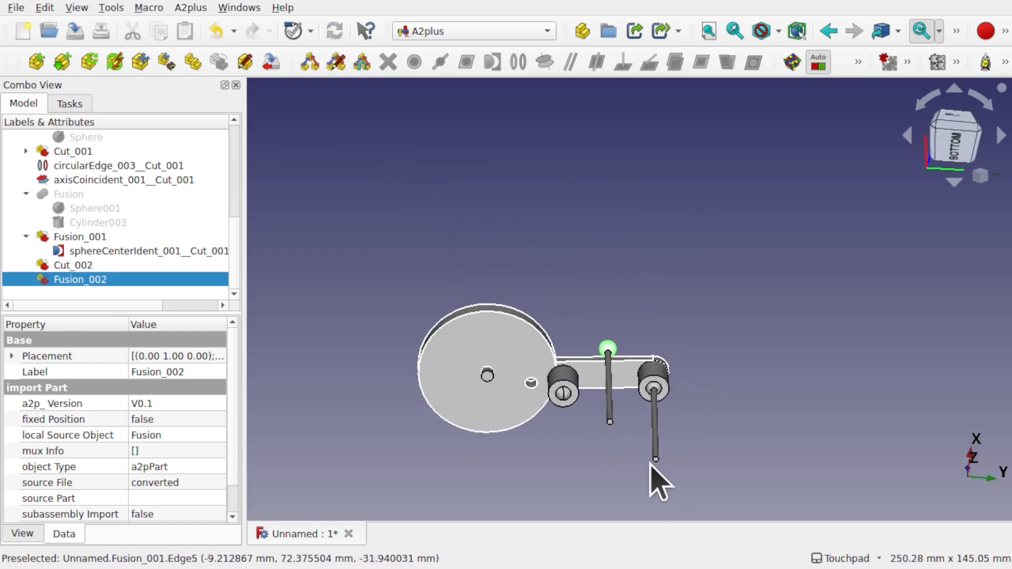
{"action": "scroll", "coordinate": [651, 464], "scroll_direction": "up", "scroll_amount": 3}
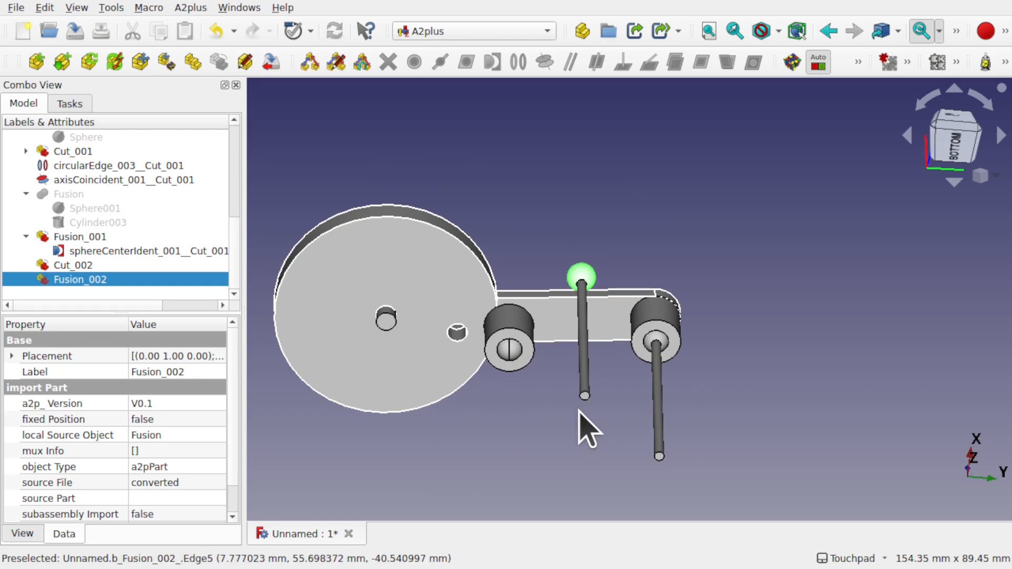
{"action": "scroll", "coordinate": [581, 410], "scroll_direction": "up", "scroll_amount": 3}
{"action": "left_click", "coordinate": [586, 389]}
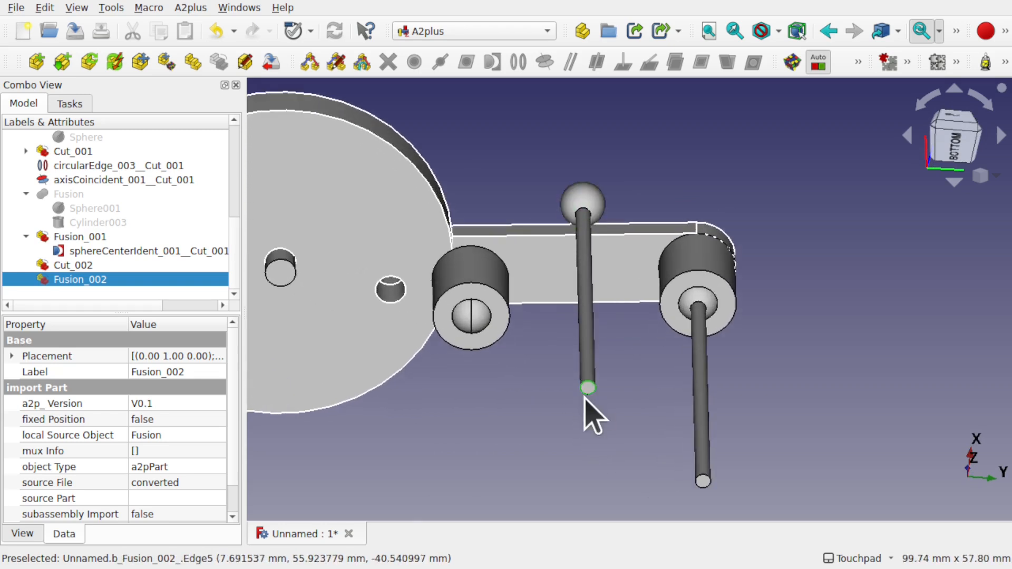
{"action": "left_click", "coordinate": [704, 482], "text": "ctrl"}
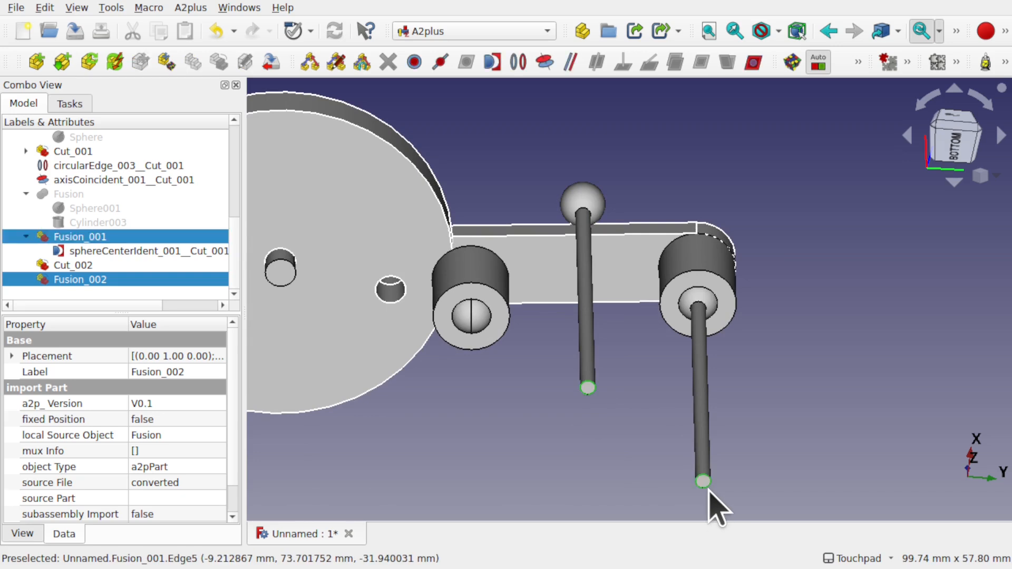
{"action": "left_click", "coordinate": [519, 64]}
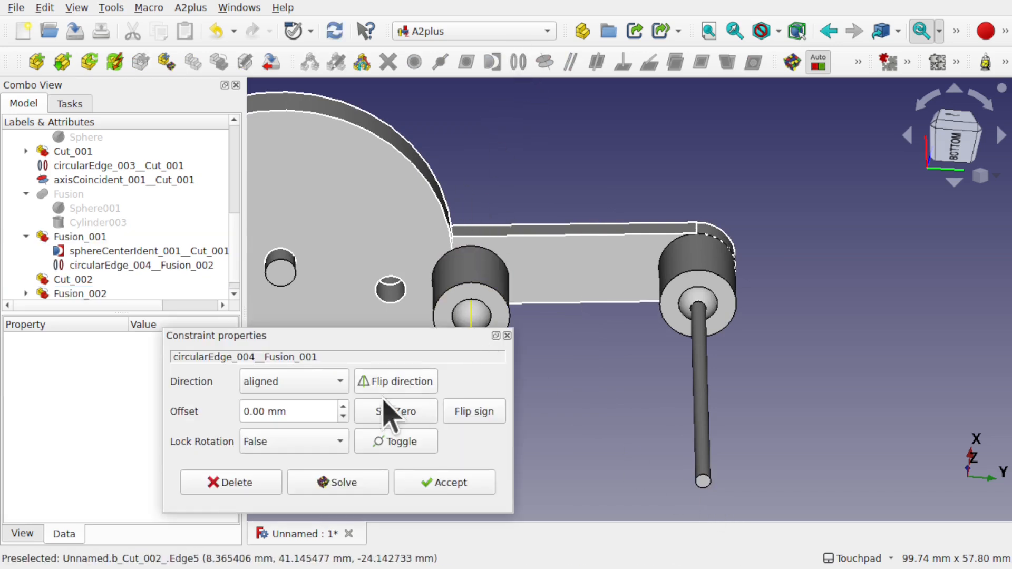
{"action": "left_click", "coordinate": [391, 383]}
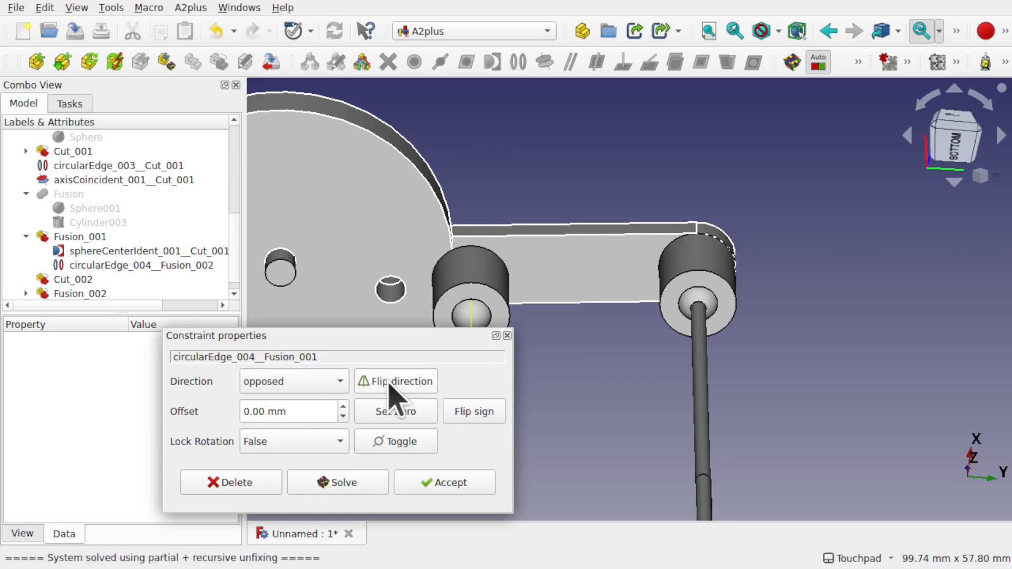
{"action": "scroll", "coordinate": [659, 443], "scroll_direction": "down", "scroll_amount": 5}
{"action": "scroll", "coordinate": [594, 468], "scroll_direction": "up", "scroll_amount": 1}
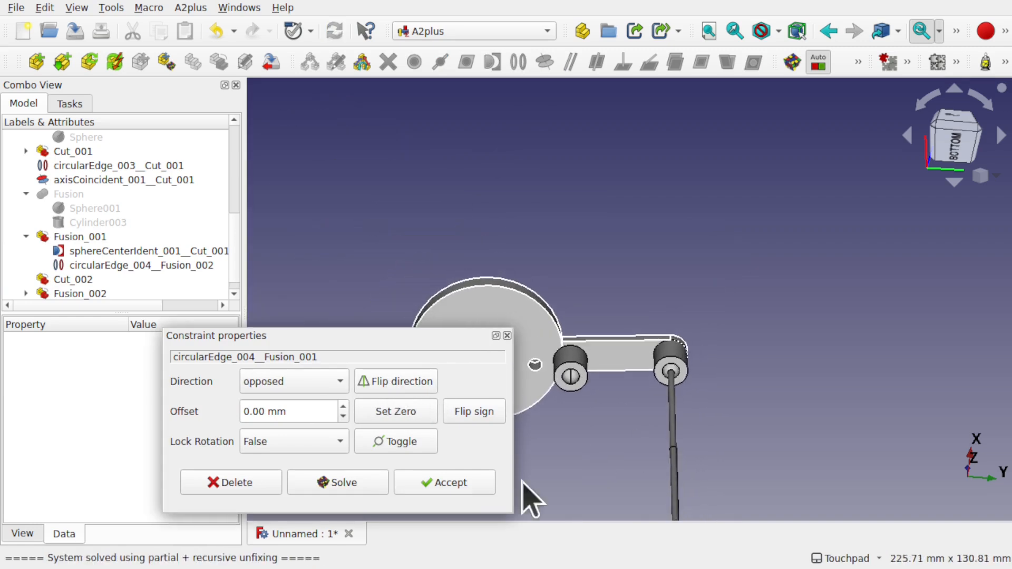
{"action": "left_click", "coordinate": [465, 485]}
- Add a sphere center constraint between the duplicated rod's ball and the spherical recess of the duplicated cylinder
{"action": "middle_click_drag", "start_coordinate": [603, 338], "coordinate": [632, 401]}
{"action": "middle_click_drag", "start_coordinate": [632, 401], "coordinate": [557, 257], "text": "shift"}
{"action": "scroll", "coordinate": [533, 379], "scroll_direction": "down", "scroll_amount": 1}
{"action": "middle_click_drag", "start_coordinate": [533, 380], "coordinate": [504, 266]}
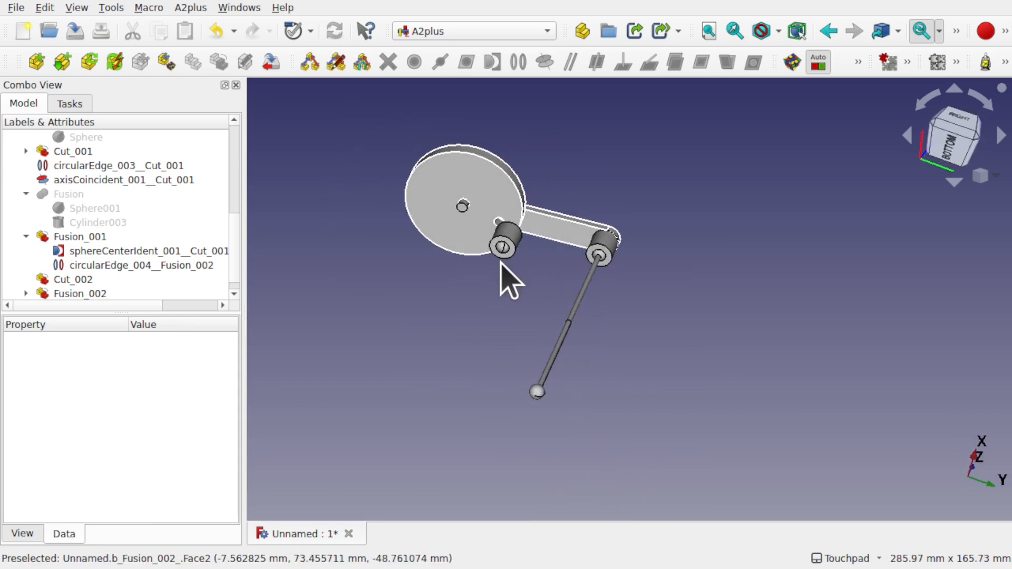
{"action": "scroll", "coordinate": [536, 405], "scroll_direction": "up", "scroll_amount": 3}
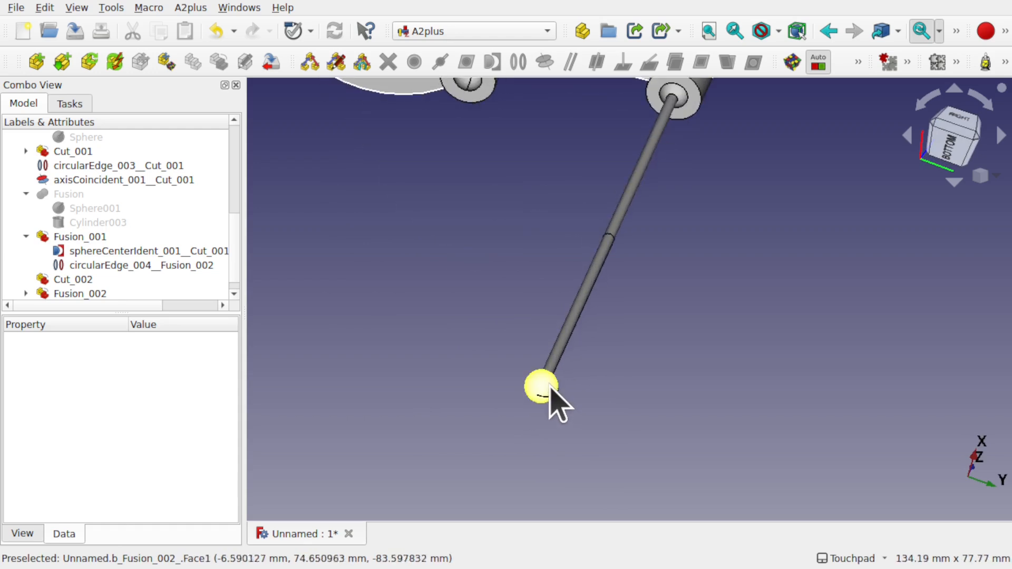
{"action": "left_click", "coordinate": [550, 387]}
{"action": "middle_click_drag", "start_coordinate": [513, 170], "coordinate": [522, 331], "text": "shift"}
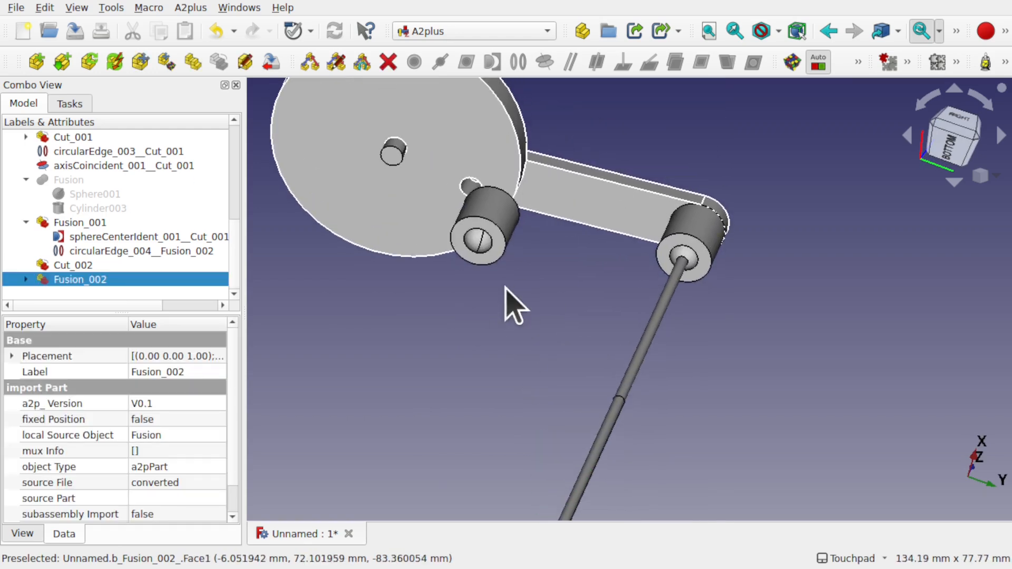
{"action": "left_click", "coordinate": [487, 243], "text": "ctrl"}
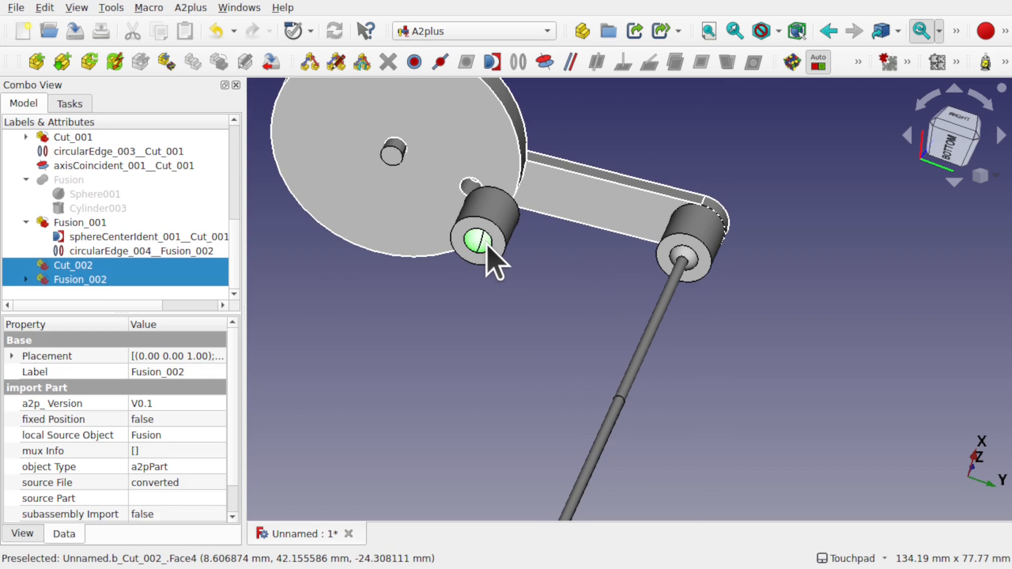
{"action": "left_click", "coordinate": [491, 64]}
{"action": "middle_click_drag", "start_coordinate": [642, 287], "coordinate": [655, 197], "text": "shift"}
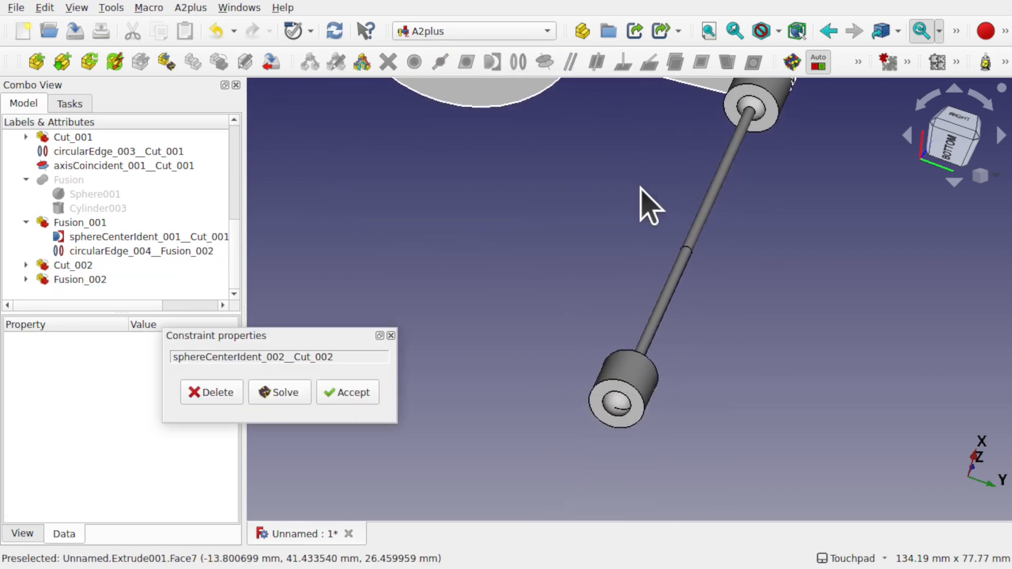
{"action": "left_click", "coordinate": [347, 395]}
- Rotate the duplicated recessed cylinder by -165° about its X axis to turn its recess toward the rod, and solve the constraints
{"action": "mouse_move", "coordinate": [689, 377]}
{"action": "middle_mouse_down", "text": "alt"}
{"action": "mouse_move", "coordinate": [707, 285]}
{"action": "mouse_move", "coordinate": [630, 260]}
{"action": "mouse_move", "coordinate": [613, 372]}
{"action": "mouse_move", "coordinate": [697, 375]}
{"action": "mouse_move", "coordinate": [702, 386]}
{"action": "middle_mouse_up", "text": "alt"}
{"action": "left_click", "coordinate": [622, 383]}
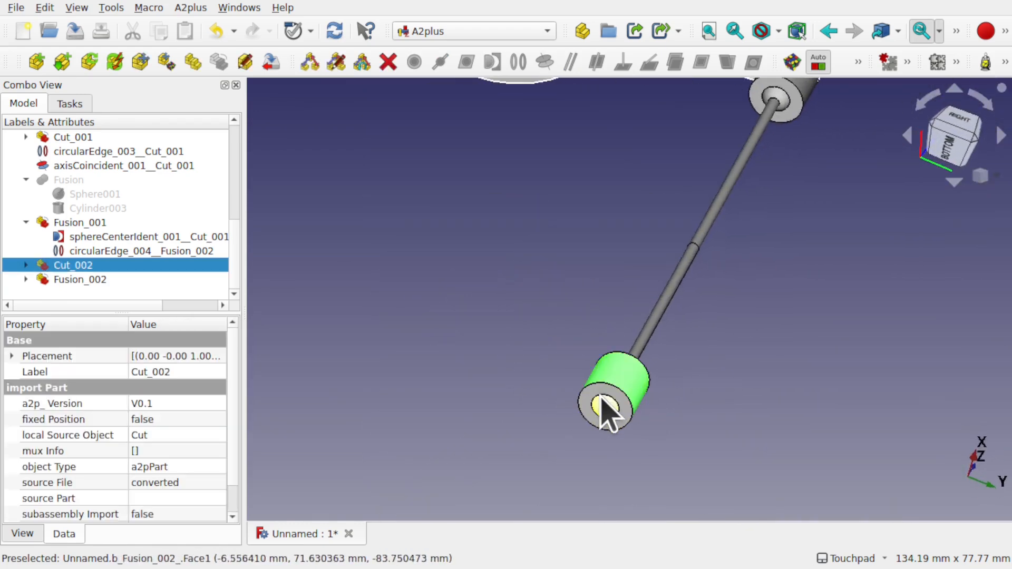
{"action": "left_click", "coordinate": [140, 62]}
{"action": "middle_click_drag", "start_coordinate": [583, 389], "coordinate": [501, 348], "text": "alt"}
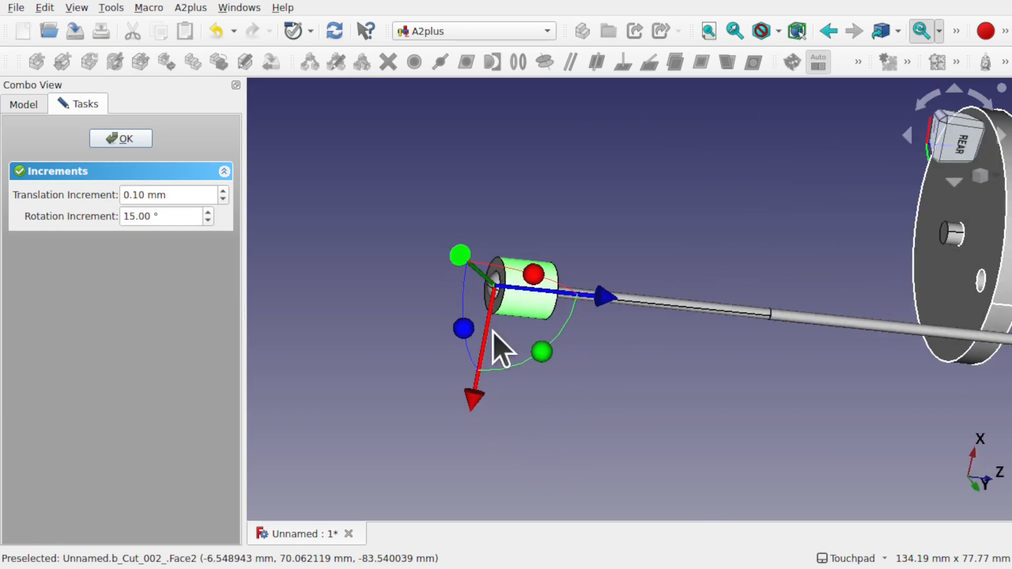
{"action": "middle_click_drag", "start_coordinate": [527, 311], "coordinate": [544, 319], "text": "alt"}
{"action": "left_click_drag", "start_coordinate": [528, 275], "coordinate": [378, 416]}
{"action": "left_click", "coordinate": [119, 142]}
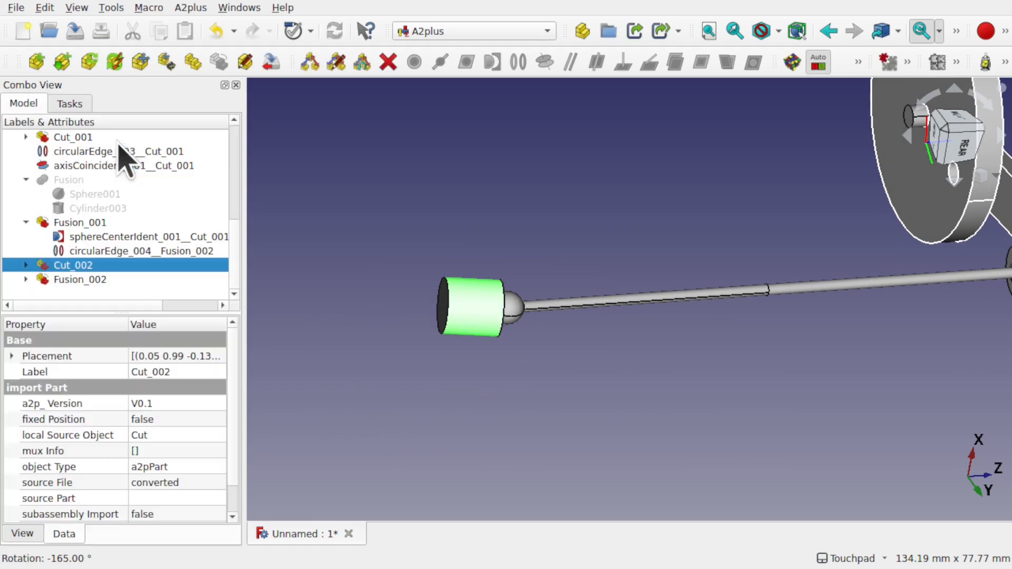
{"action": "left_click", "coordinate": [787, 62]}
- Rotate the duplicated recessed cylinder a further -15° in the right view to align it with the rod, and solve the constraints
{"action": "left_click_drag", "start_coordinate": [699, 239], "coordinate": [621, 296], "text": "alt"}
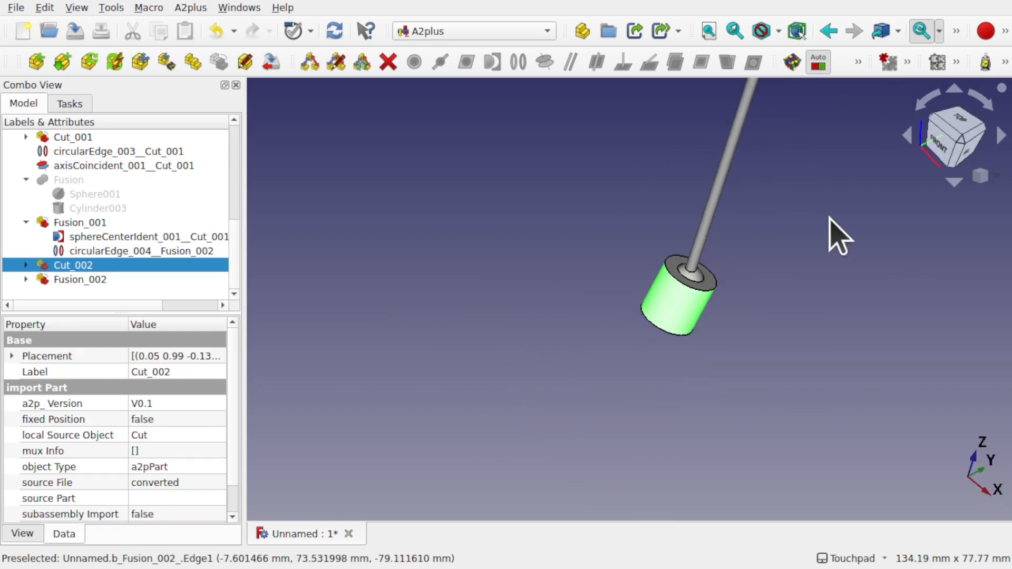
{"action": "left_click_drag", "start_coordinate": [830, 218], "coordinate": [781, 199], "text": "alt"}
{"action": "left_click", "coordinate": [986, 159]}
{"action": "left_click_drag", "start_coordinate": [940, 261], "coordinate": [736, 208], "text": "shift"}
{"action": "left_click", "coordinate": [606, 407]}
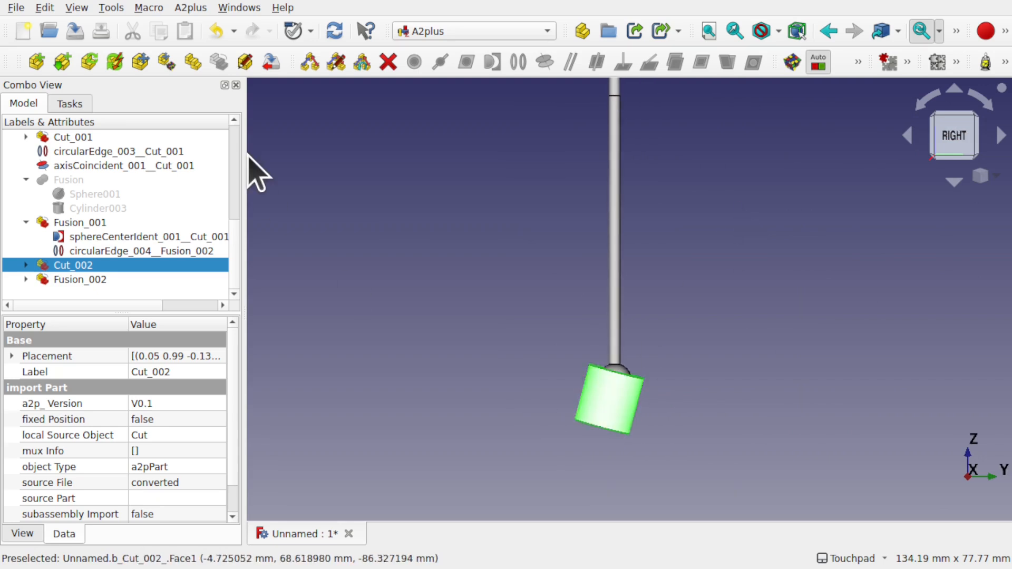
{"action": "left_click", "coordinate": [141, 63]}
{"action": "left_click_drag", "start_coordinate": [665, 451], "coordinate": [702, 445]}
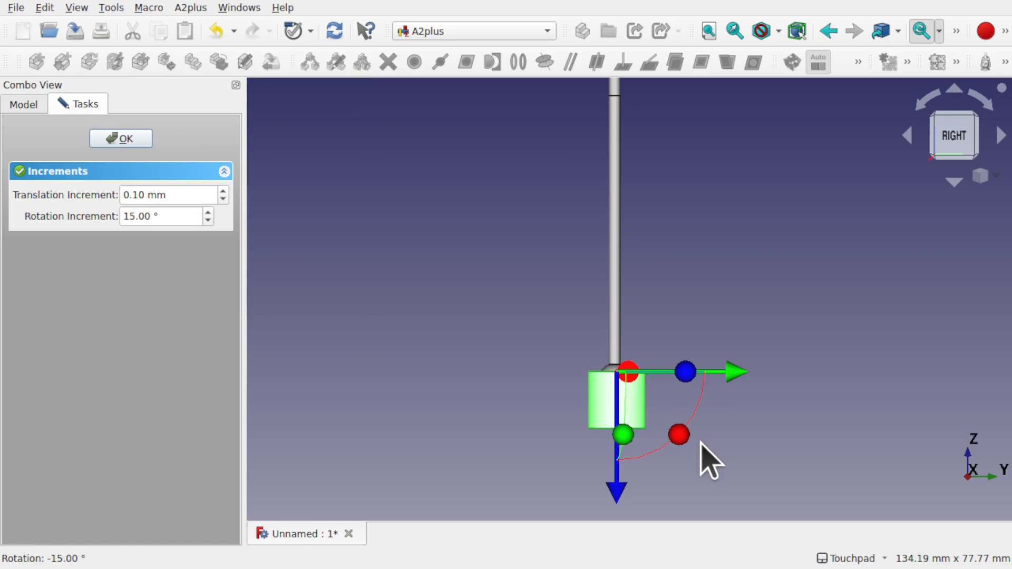
{"action": "left_click", "coordinate": [121, 139]}
{"action": "left_click", "coordinate": [795, 63]}
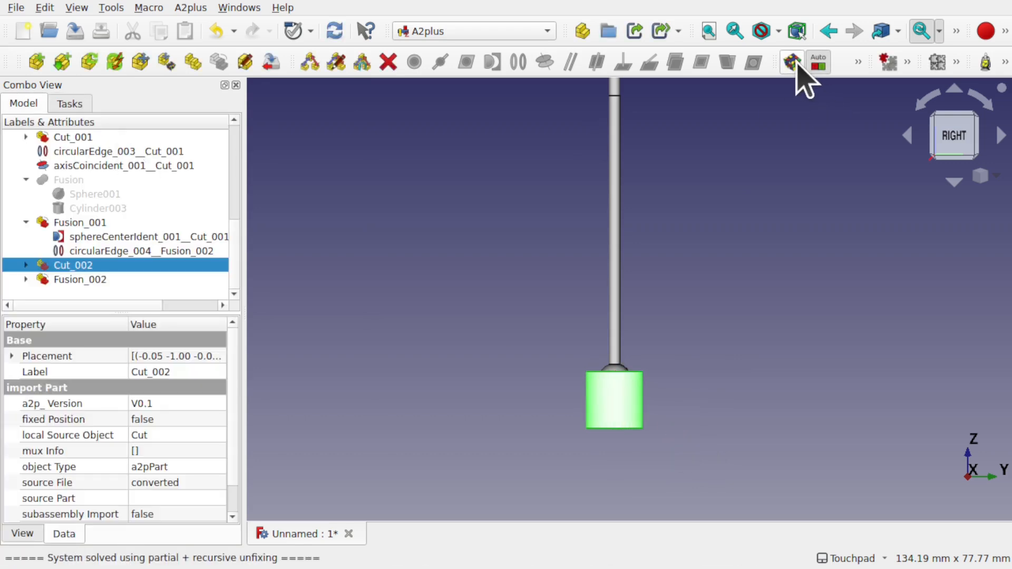
- Fix the duplicated recessed cylinder in place by setting its fixed Position property to true, and clear the selection
{"action": "left_click_drag", "start_coordinate": [662, 307], "coordinate": [665, 396], "text": "shift"}
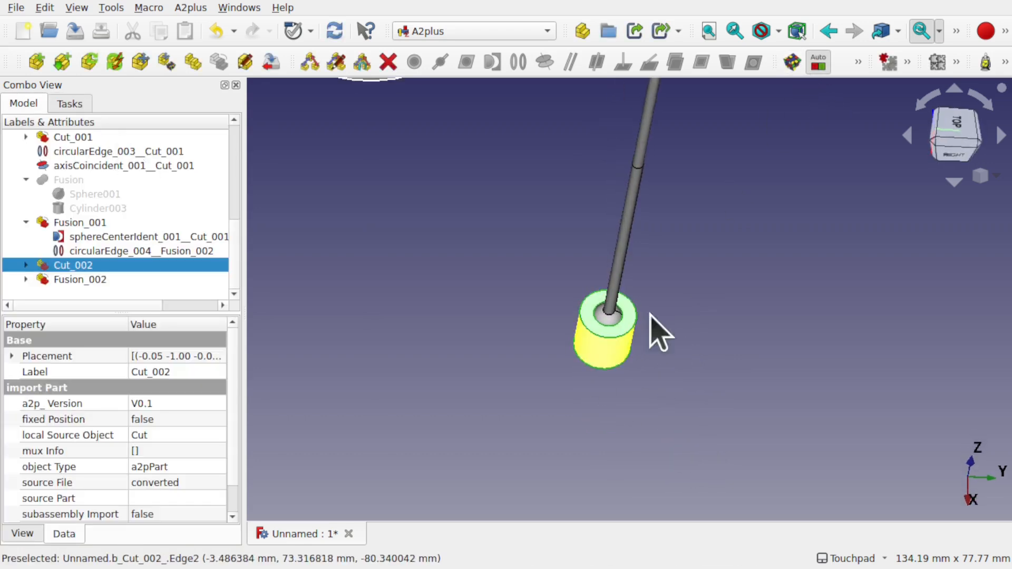
{"action": "scroll", "coordinate": [700, 317], "scroll_direction": "down", "scroll_amount": 5}
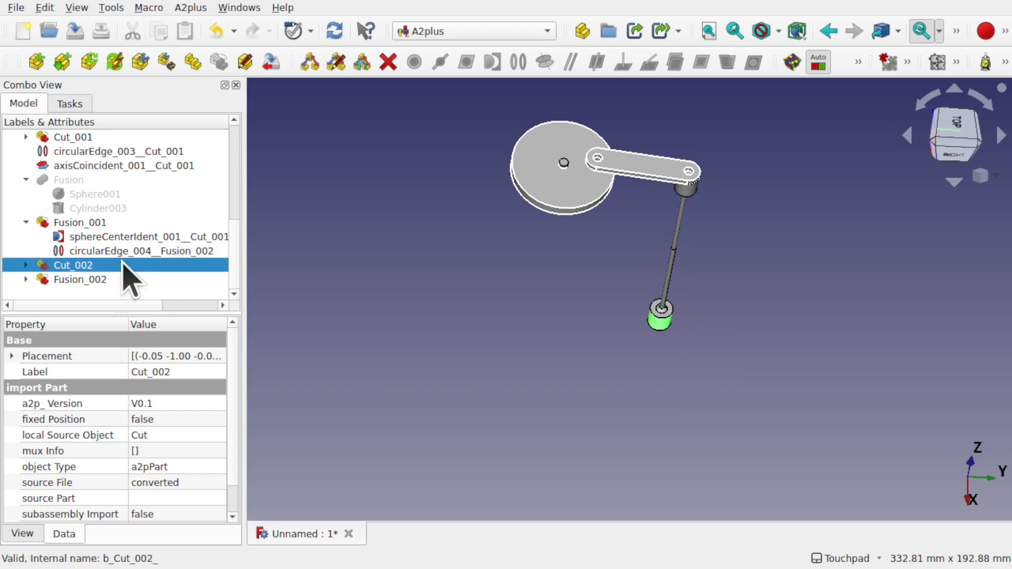
{"action": "left_click", "coordinate": [168, 419]}
{"action": "left_click", "coordinate": [168, 419]}
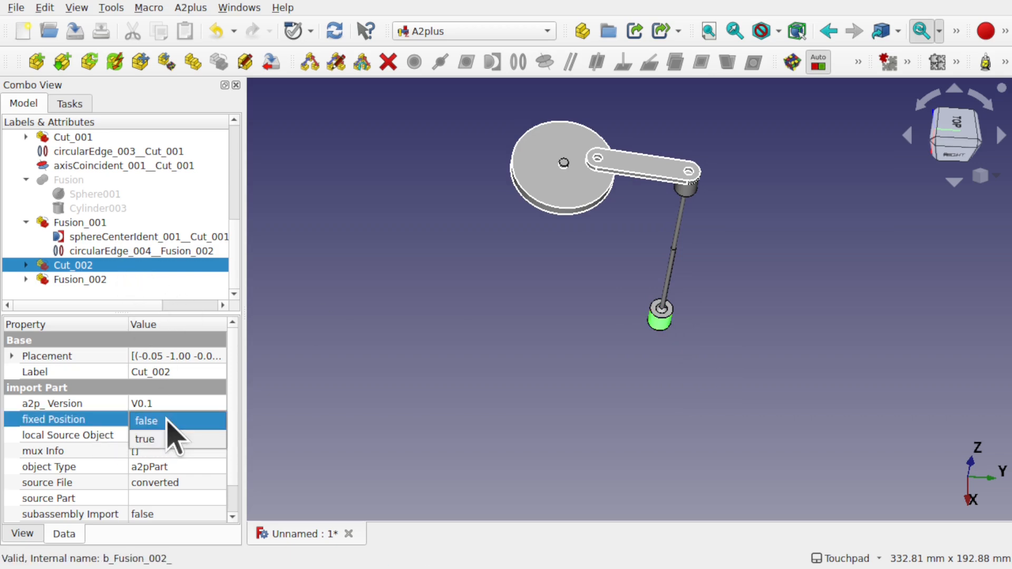
{"action": "left_click", "coordinate": [166, 440]}
{"action": "left_click_drag", "start_coordinate": [718, 311], "coordinate": [632, 276], "text": "shift"}
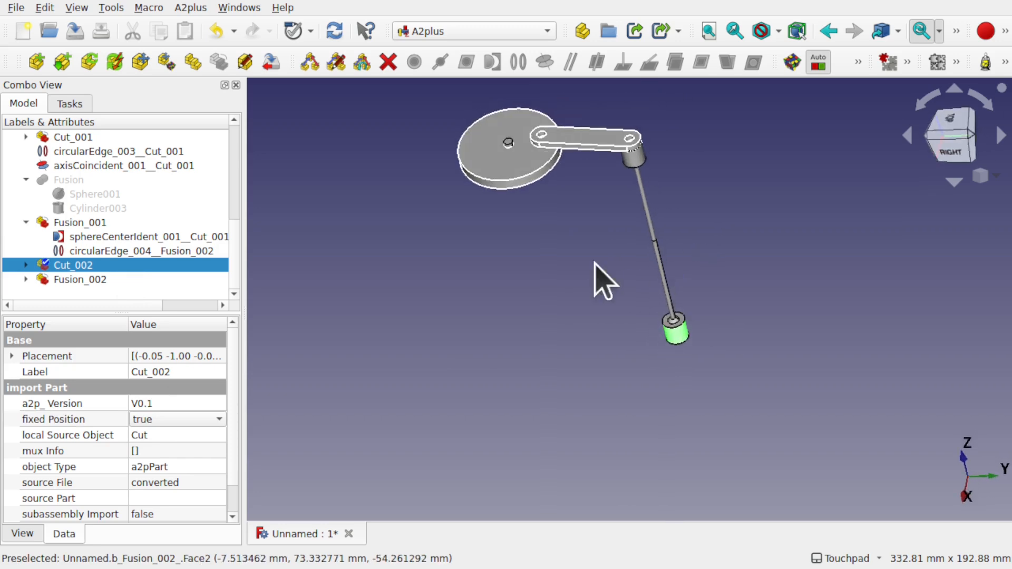
{"action": "left_click", "coordinate": [565, 266]}
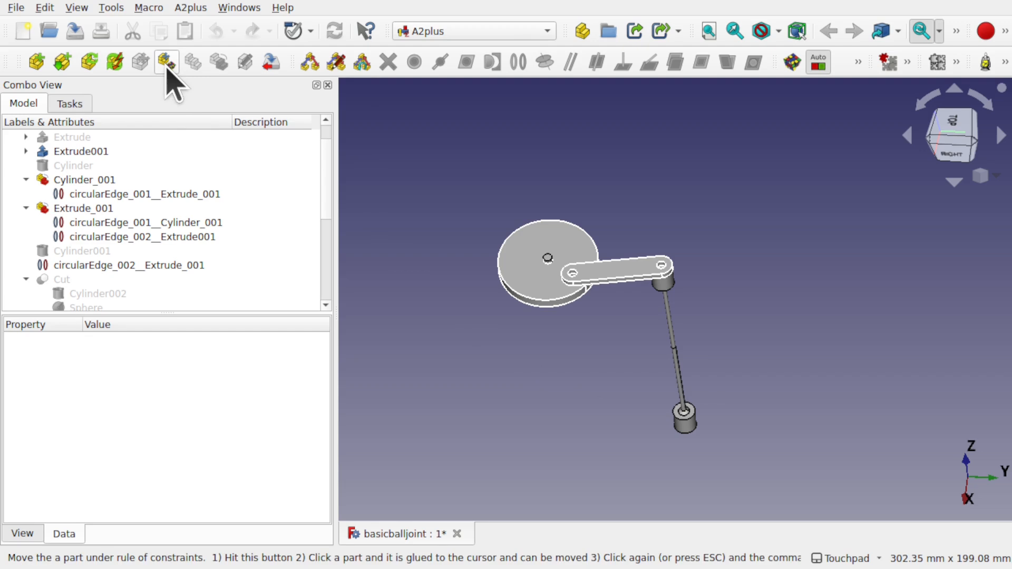
- Try twice to turn the disc by moving it under constraints, undoing each move
{"action": "left_click", "coordinate": [530, 281]}
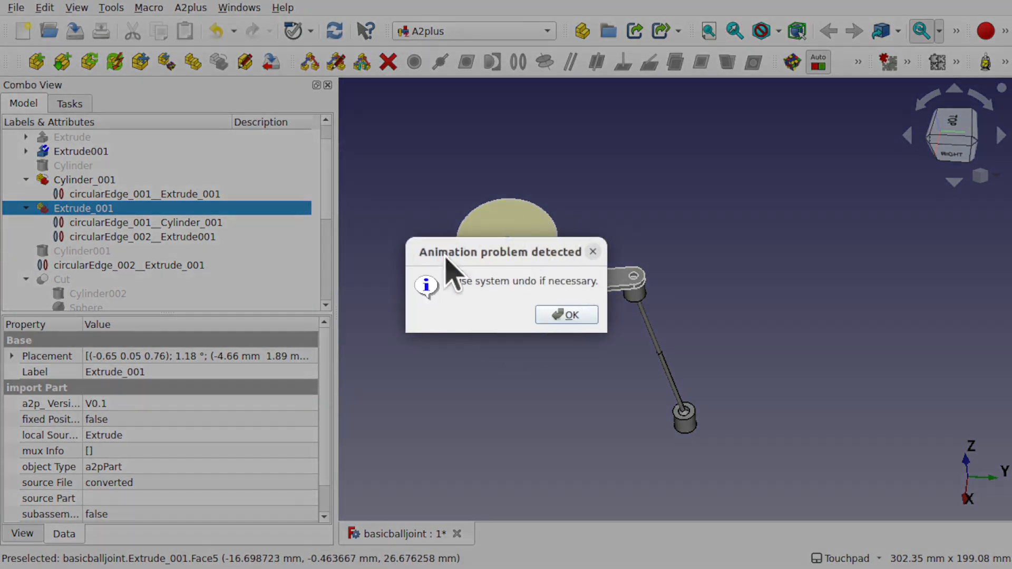
{"action": "left_click", "coordinate": [569, 314]}
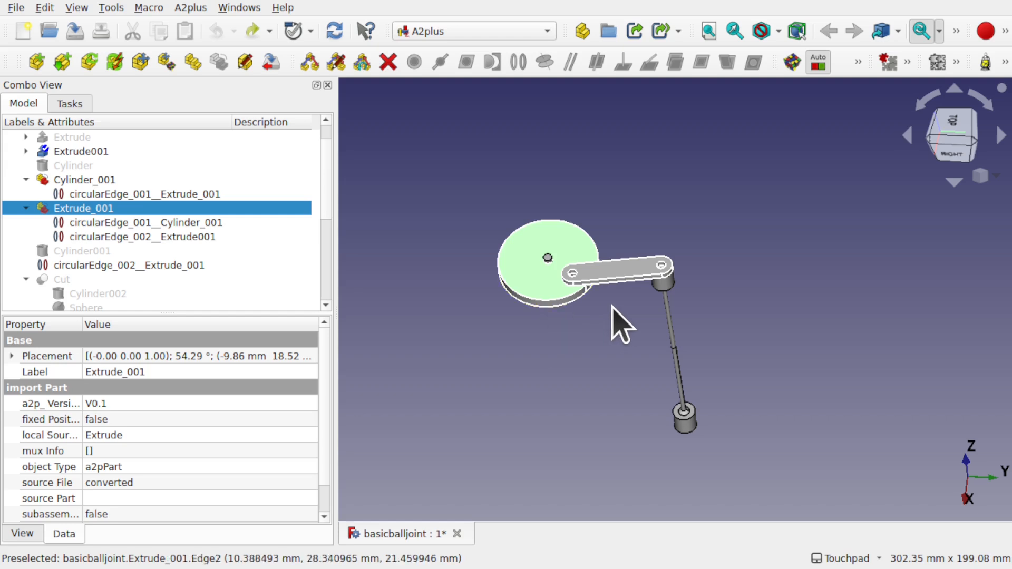
{"action": "scroll", "coordinate": [617, 322], "scroll_direction": "up", "scroll_amount": 5}
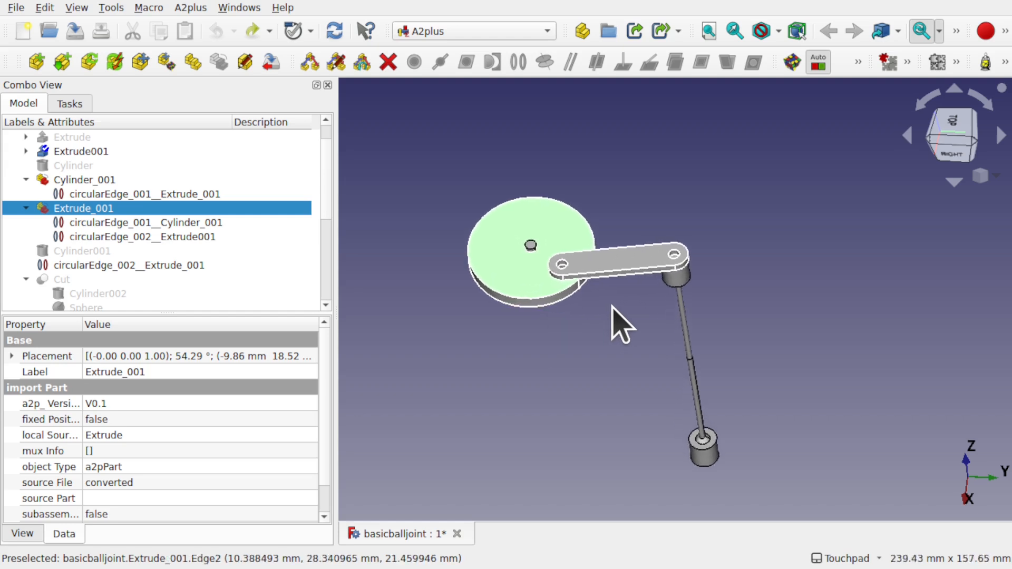
{"action": "scroll", "coordinate": [611, 305], "scroll_direction": "down", "scroll_amount": 1}
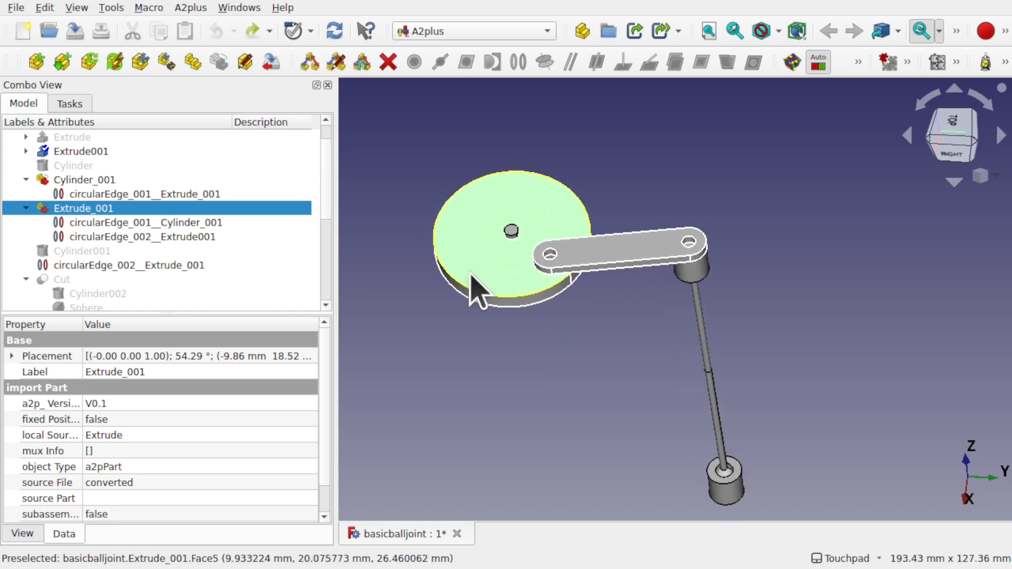
{"action": "left_click", "coordinate": [167, 63]}
{"action": "left_click", "coordinate": [501, 266]}
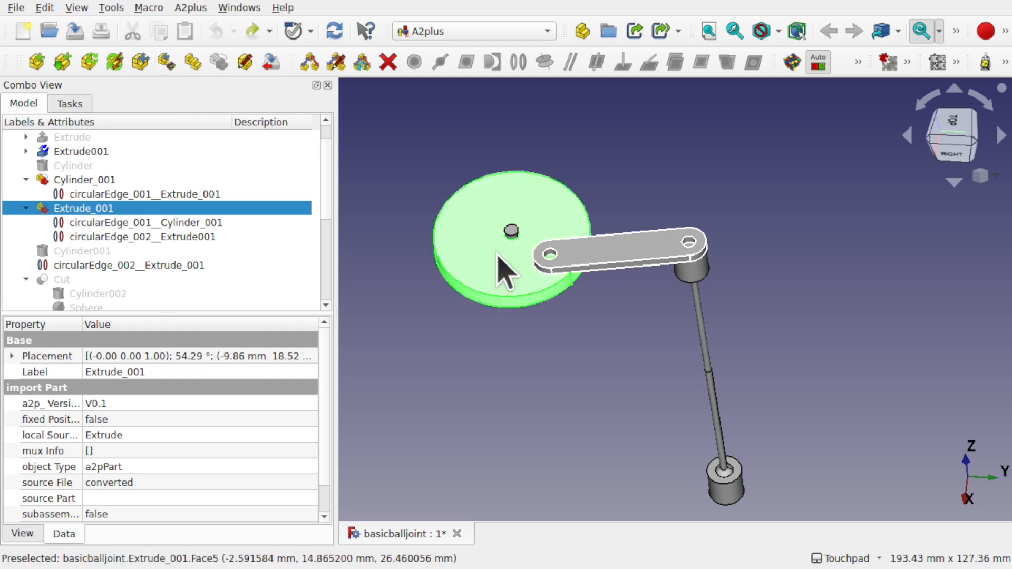
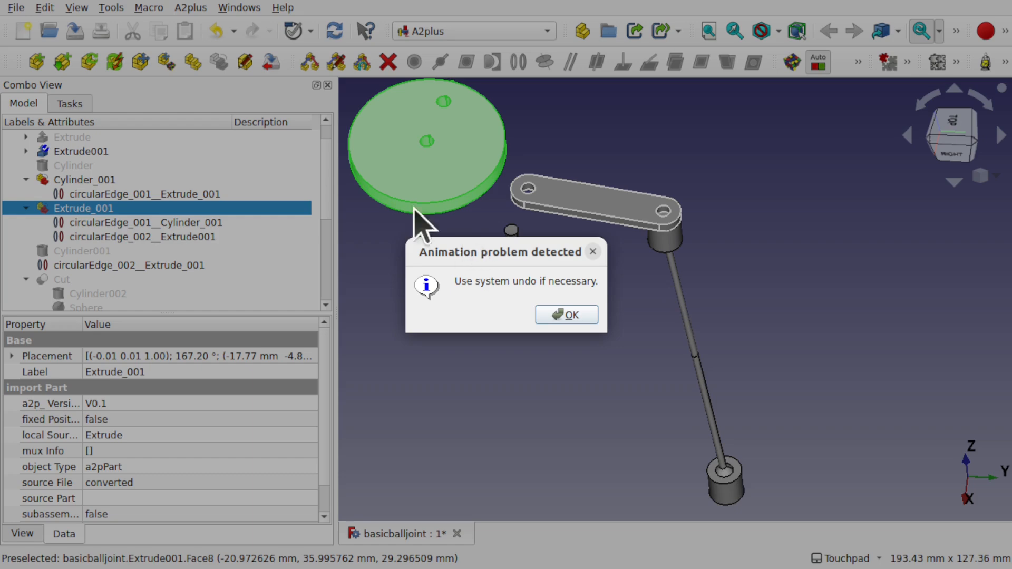
{"action": "left_click", "coordinate": [568, 315]}
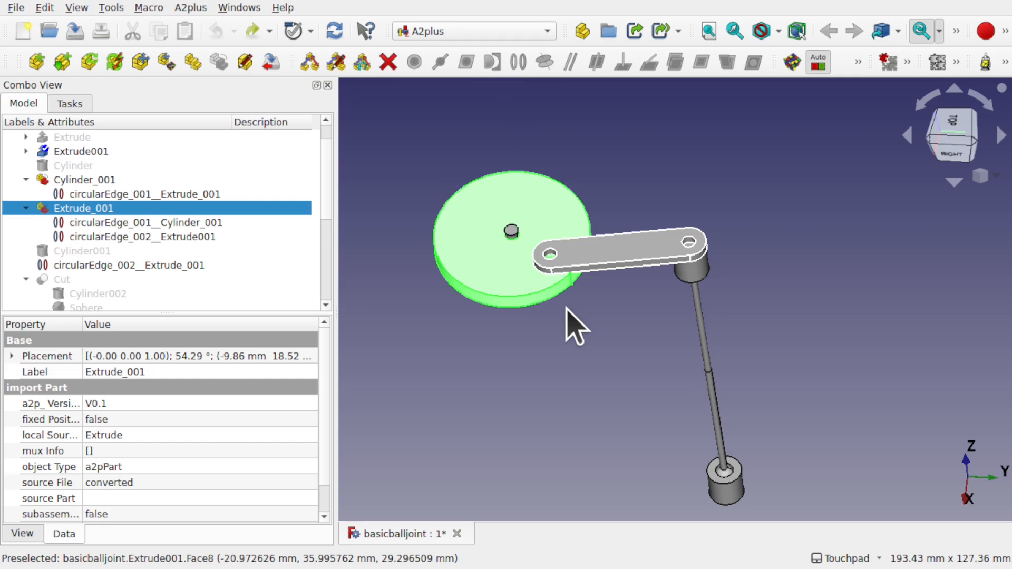
- Try to move the upper ball-ended rod under constraints, and undo the move
{"action": "left_click", "coordinate": [701, 336]}
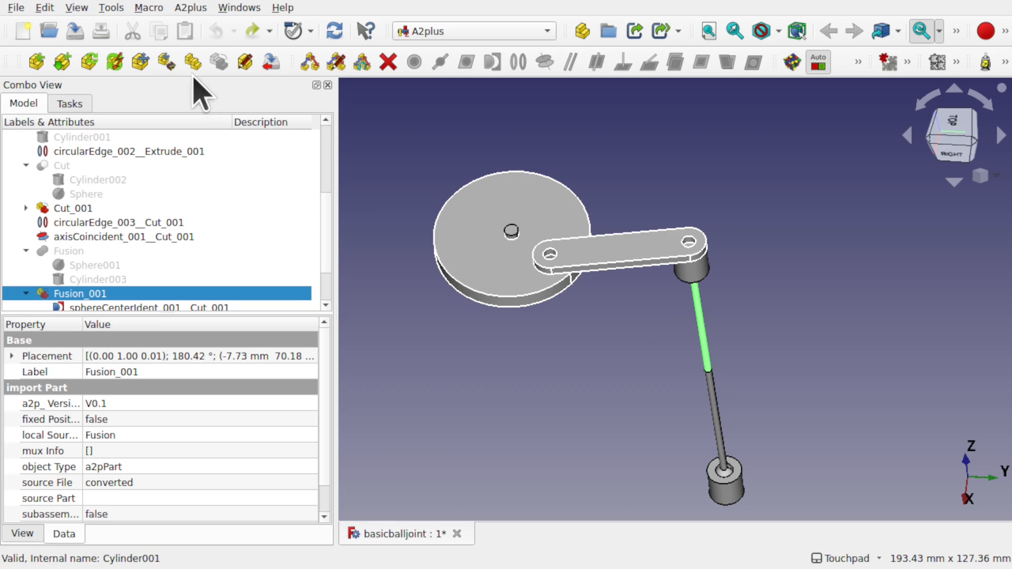
{"action": "left_click", "coordinate": [704, 332]}
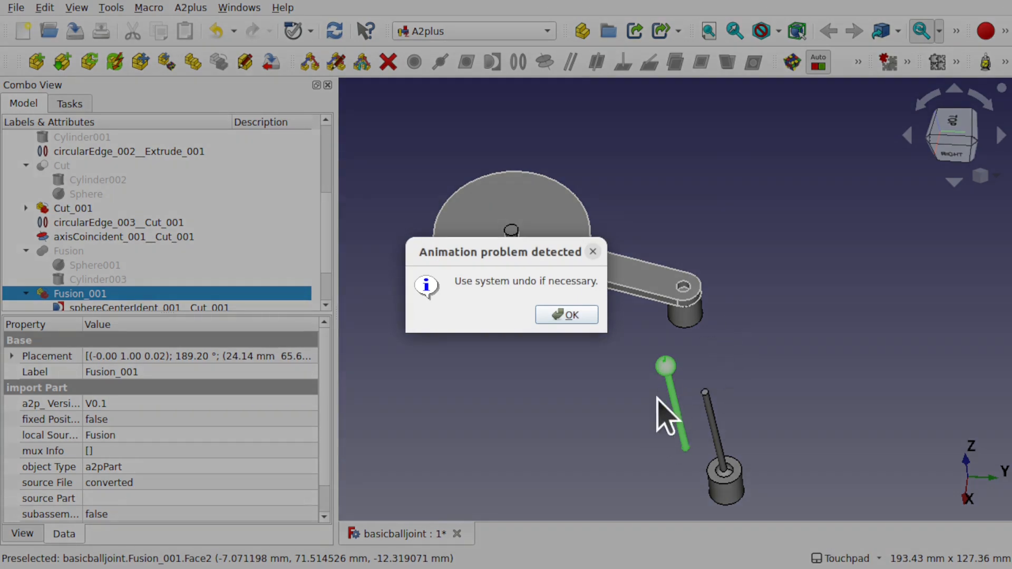
{"action": "left_click", "coordinate": [569, 315]}
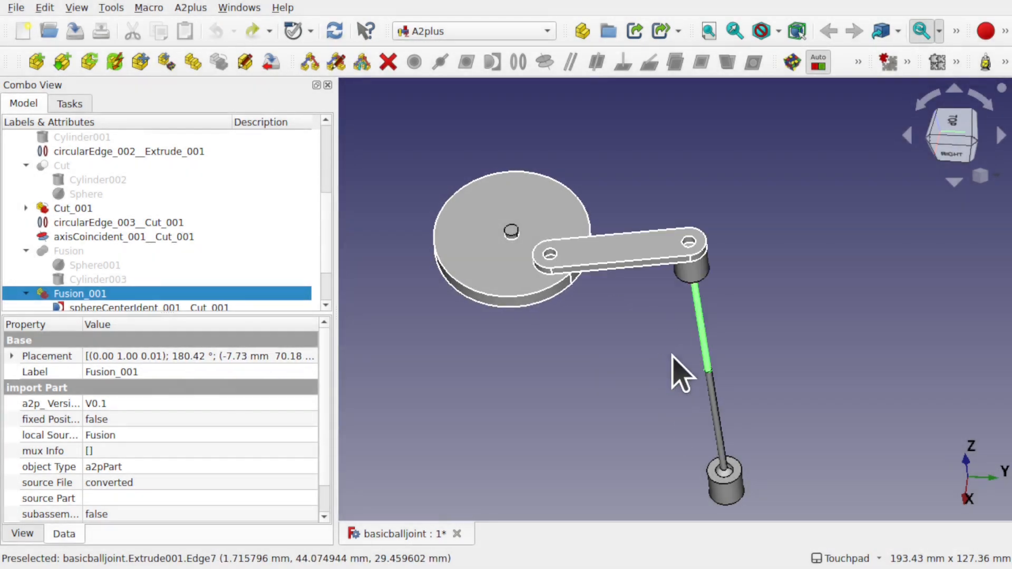
- Try to swing the link by moving it under constraints, and undo the move
{"action": "left_click", "coordinate": [172, 66]}
{"action": "left_click", "coordinate": [605, 262]}
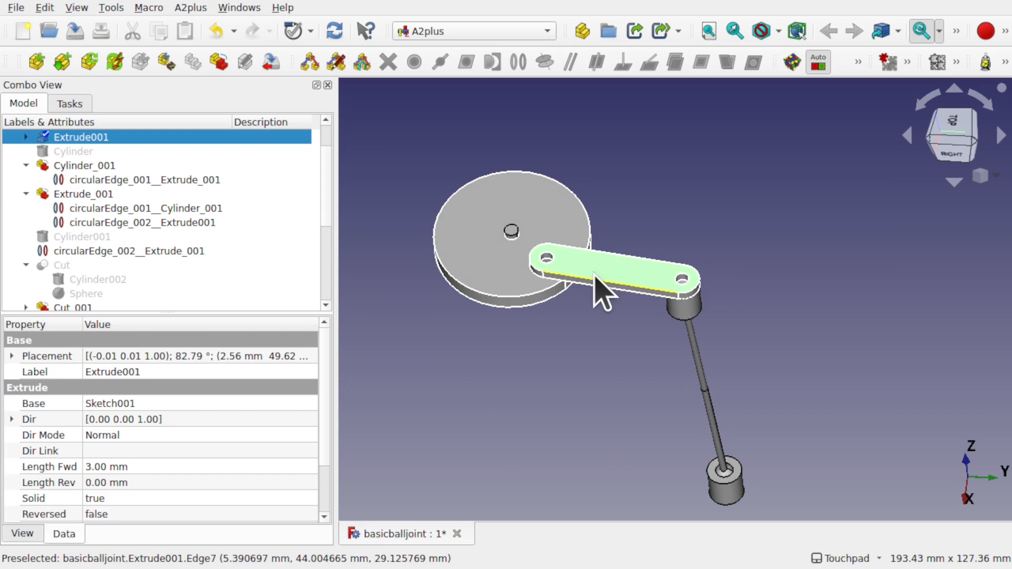
{"action": "left_click", "coordinate": [641, 237]}
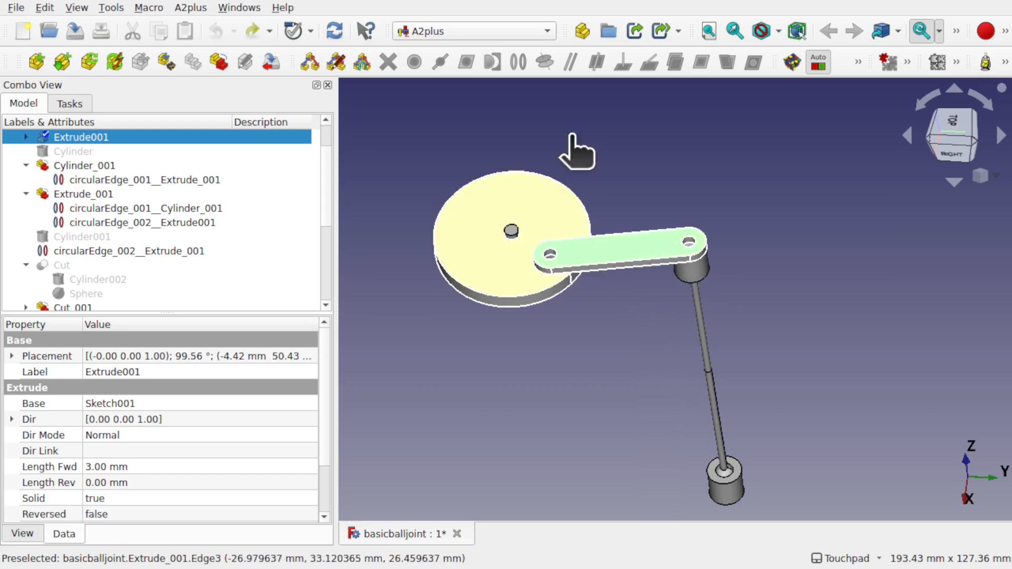